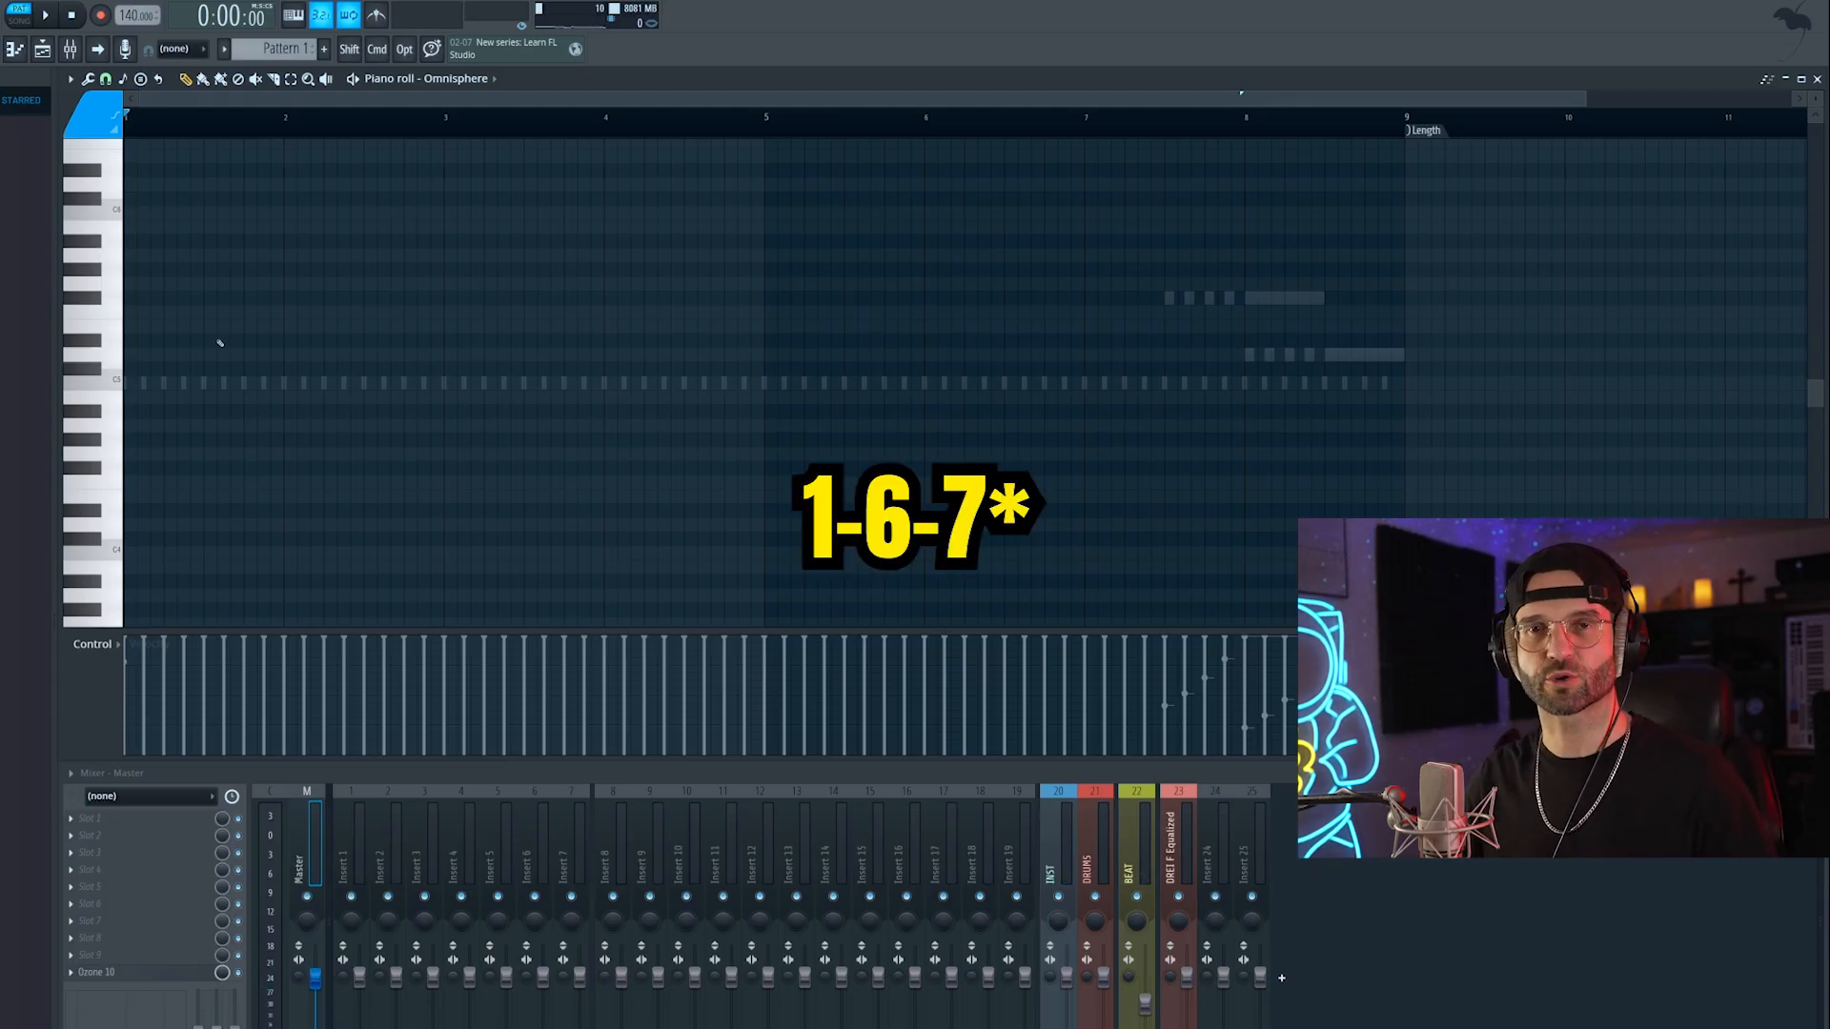
Step: Draw the root notes: D#5 across bar 1, then B4 and C#5 for half a bar each in bar 2
{"action": "left_click", "coordinate": [141, 340]}
{"action": "scroll", "coordinate": [228, 416], "scroll_direction": "up", "scroll_amount": 3}
{"action": "scroll", "coordinate": [237, 354], "scroll_direction": "down", "scroll_amount": 1}
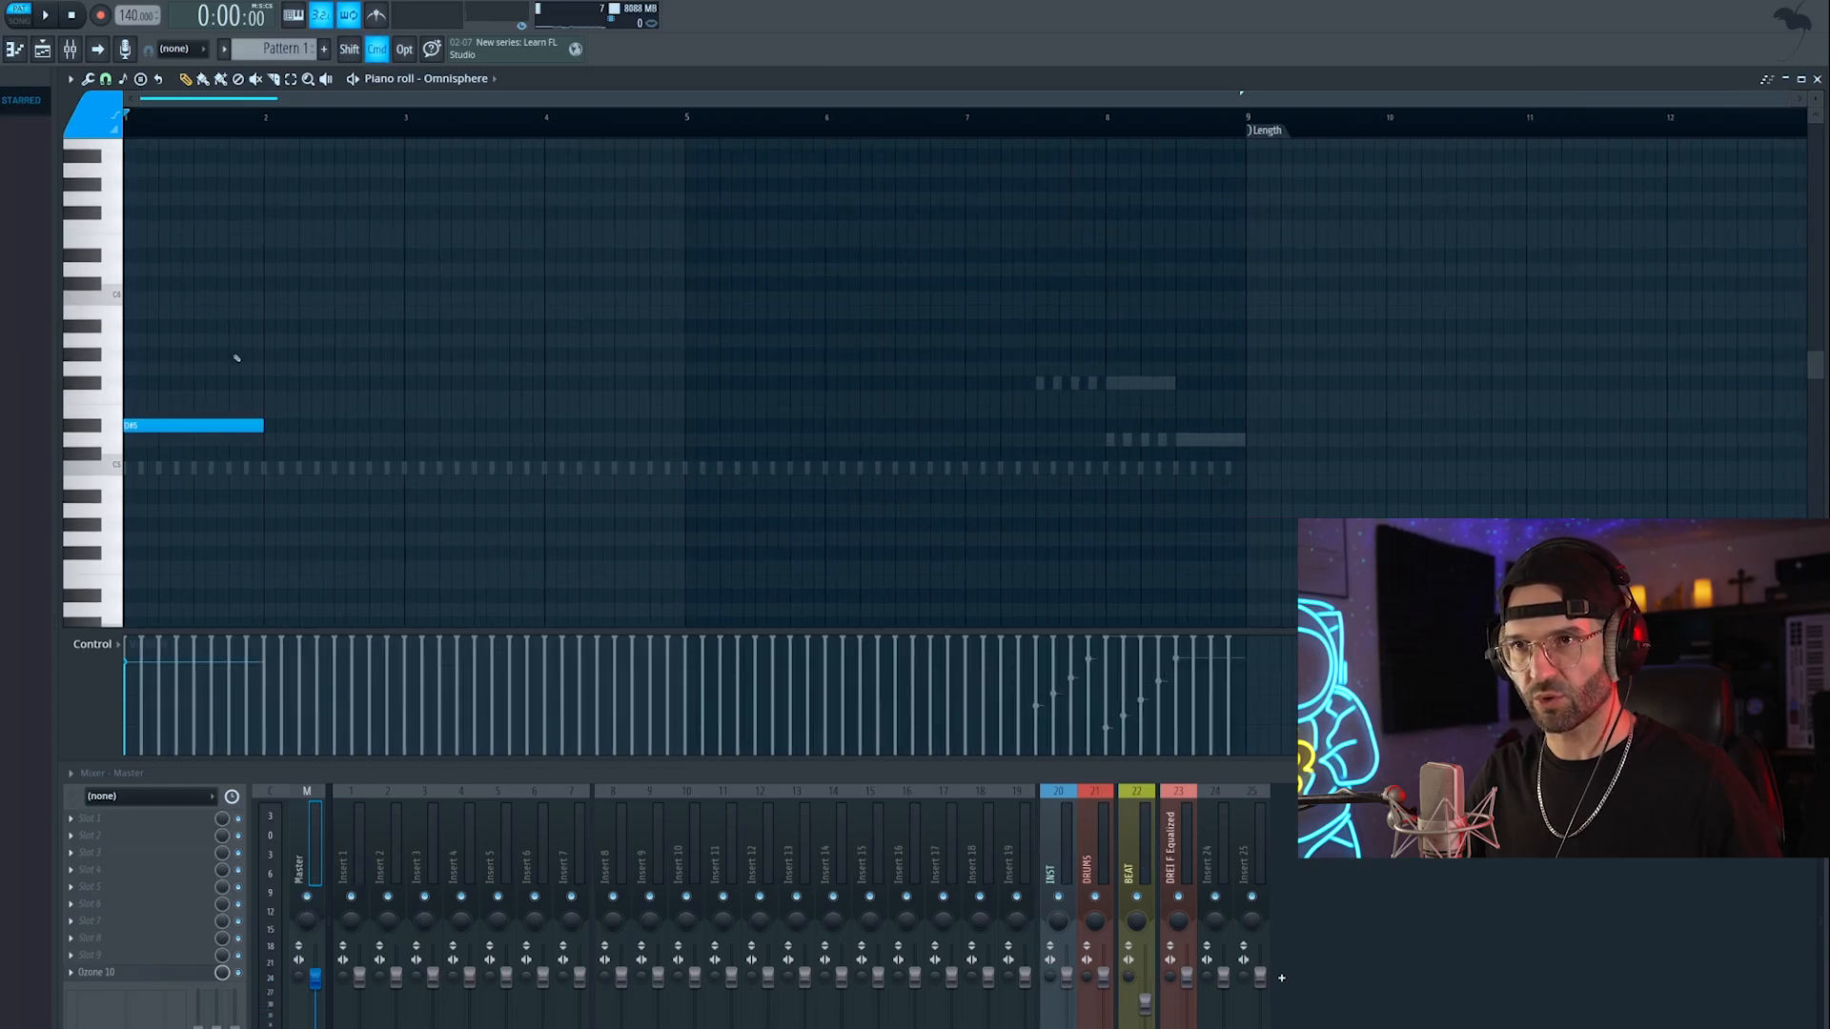
{"action": "scroll", "coordinate": [237, 353], "scroll_direction": "up", "scroll_amount": 2}
{"action": "left_click_drag", "start_coordinate": [346, 99], "coordinate": [305, 99]}
Step: Build minor and major triads on the roots: D#5-F#5-A#5 in bar 1, then B4-D#5-F#5 and C#5-F5-G#5 in bar 2
{"action": "left_click", "coordinate": [143, 468]}
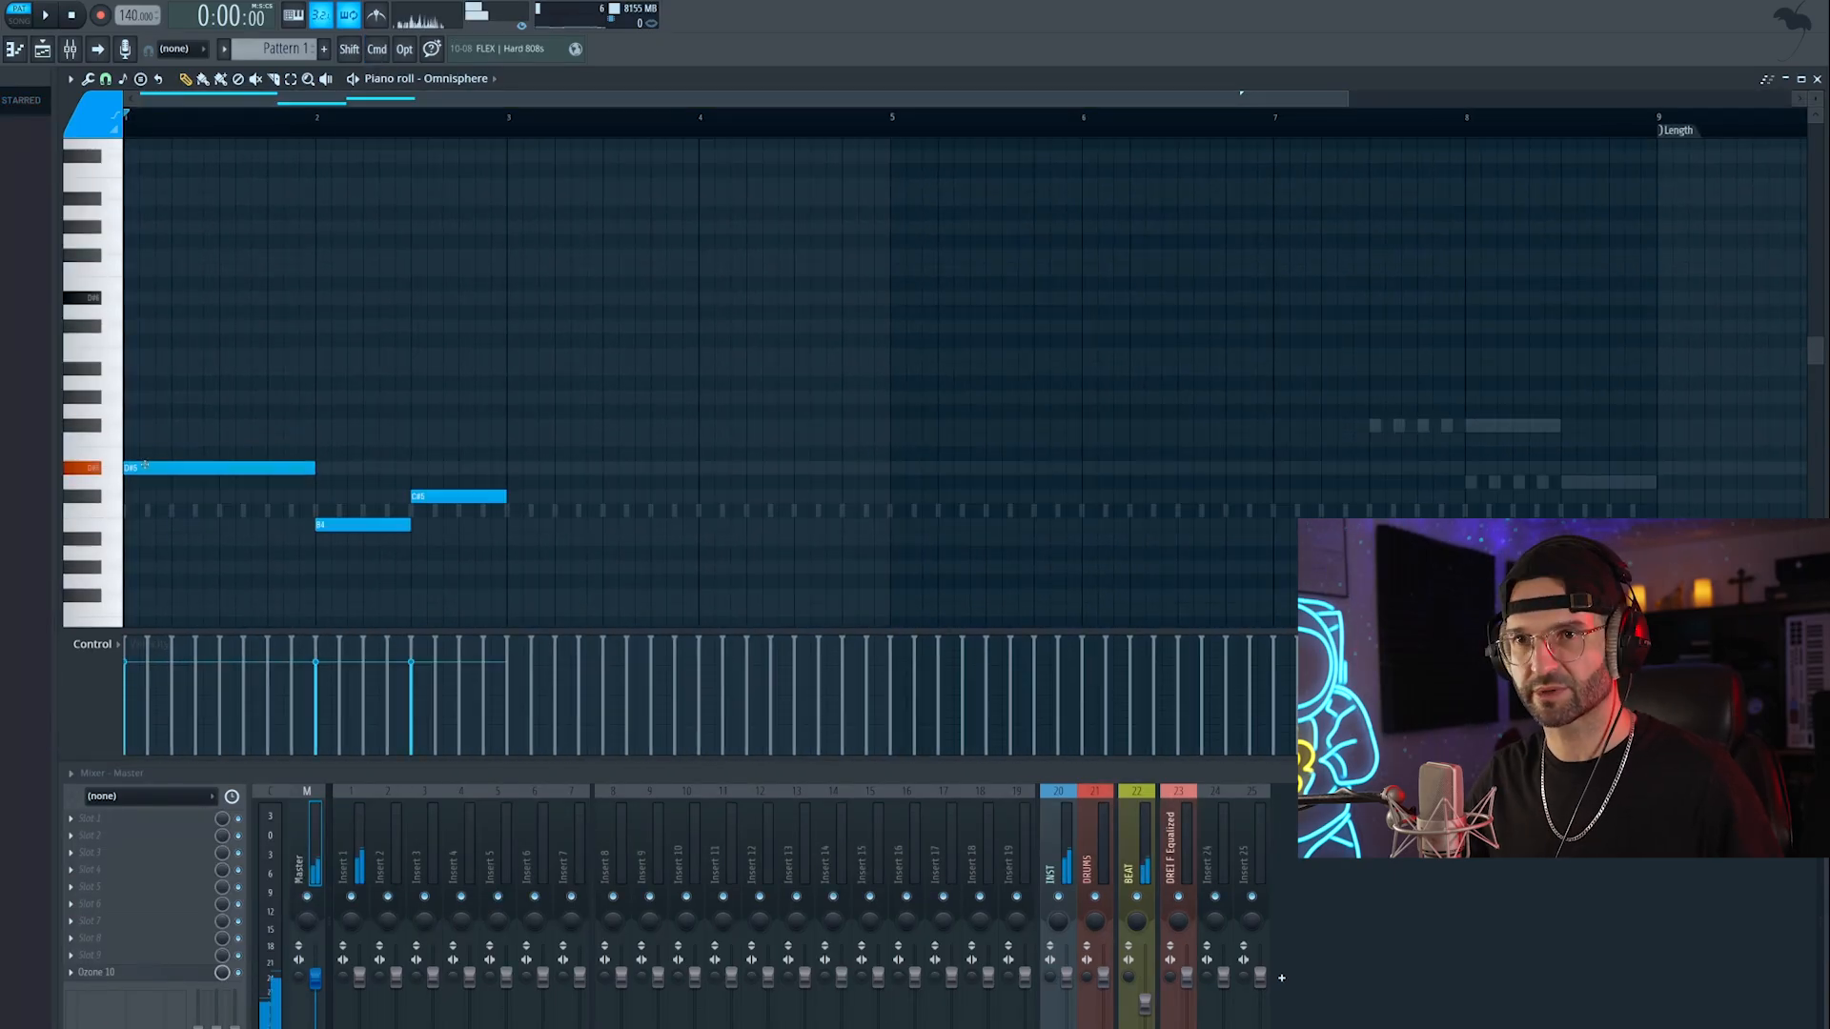
{"action": "left_click", "coordinate": [143, 425]}
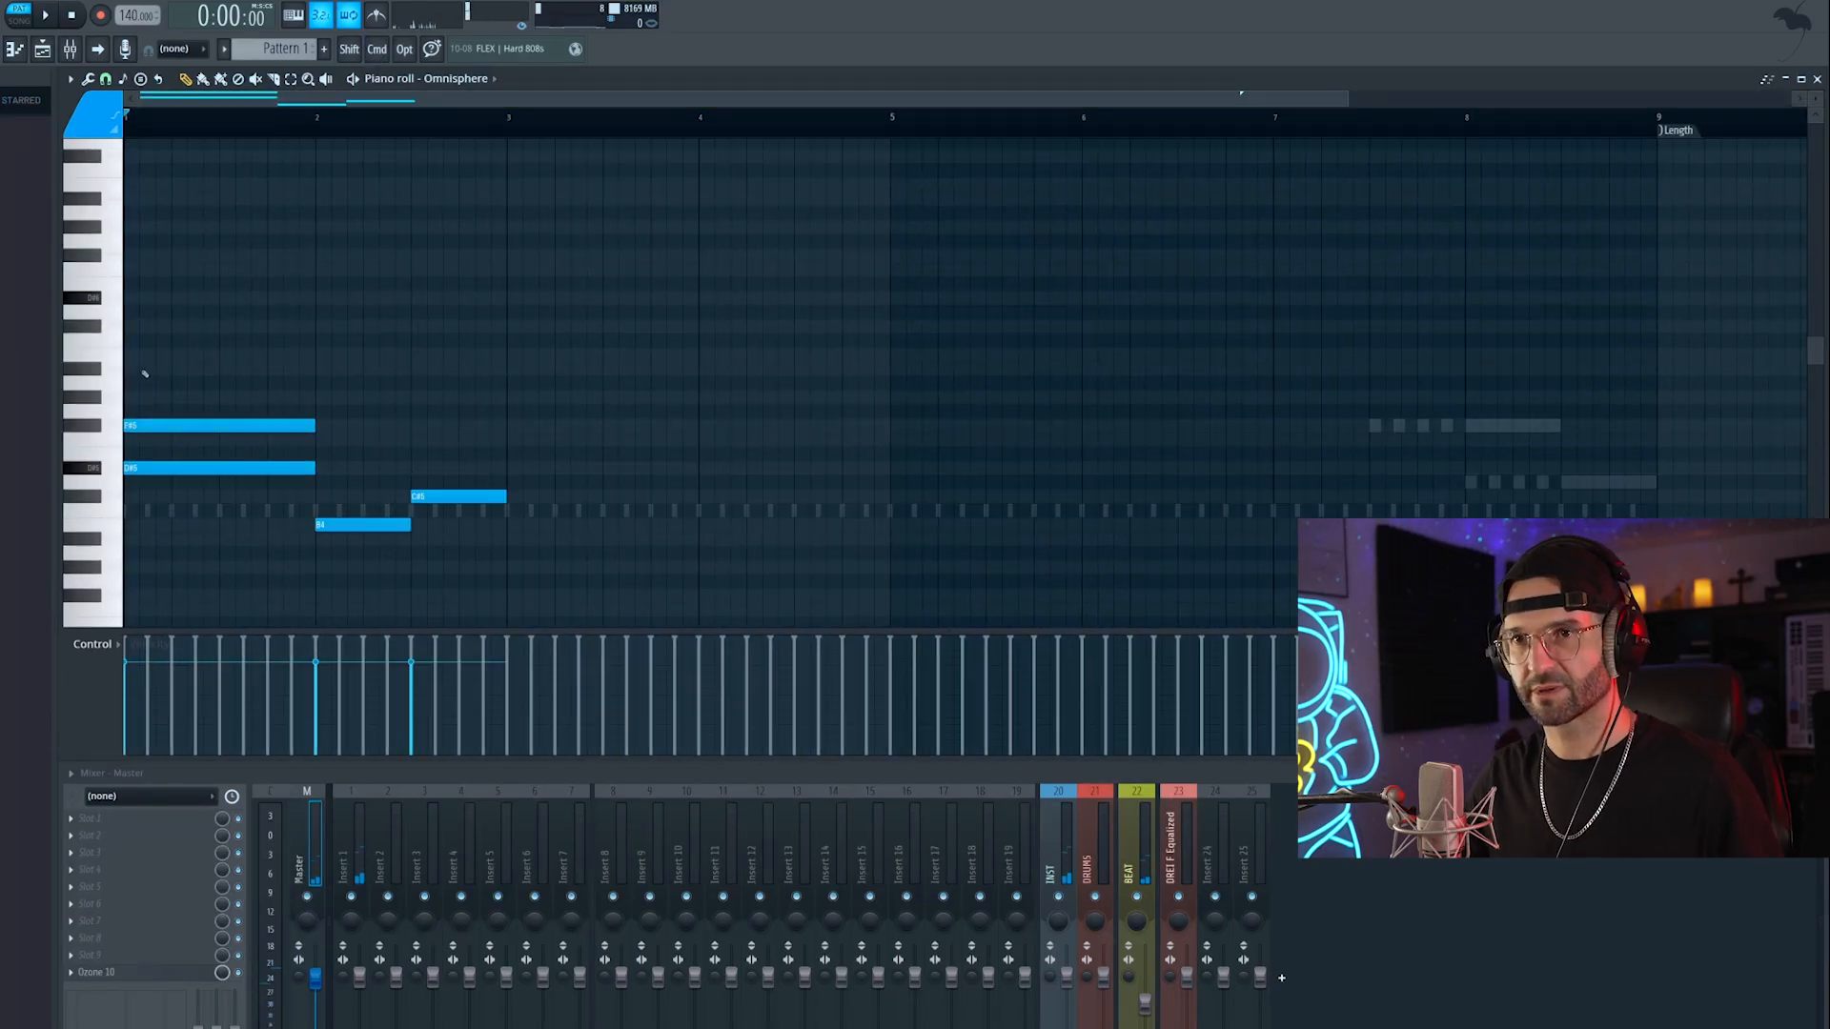
{"action": "left_click", "coordinate": [145, 370]}
{"action": "left_click", "coordinate": [334, 524]}
{"action": "left_click", "coordinate": [334, 468]}
{"action": "left_click", "coordinate": [334, 425]}
{"action": "left_click", "coordinate": [429, 496]}
{"action": "left_click", "coordinate": [429, 439]}
{"action": "left_click", "coordinate": [429, 397]}
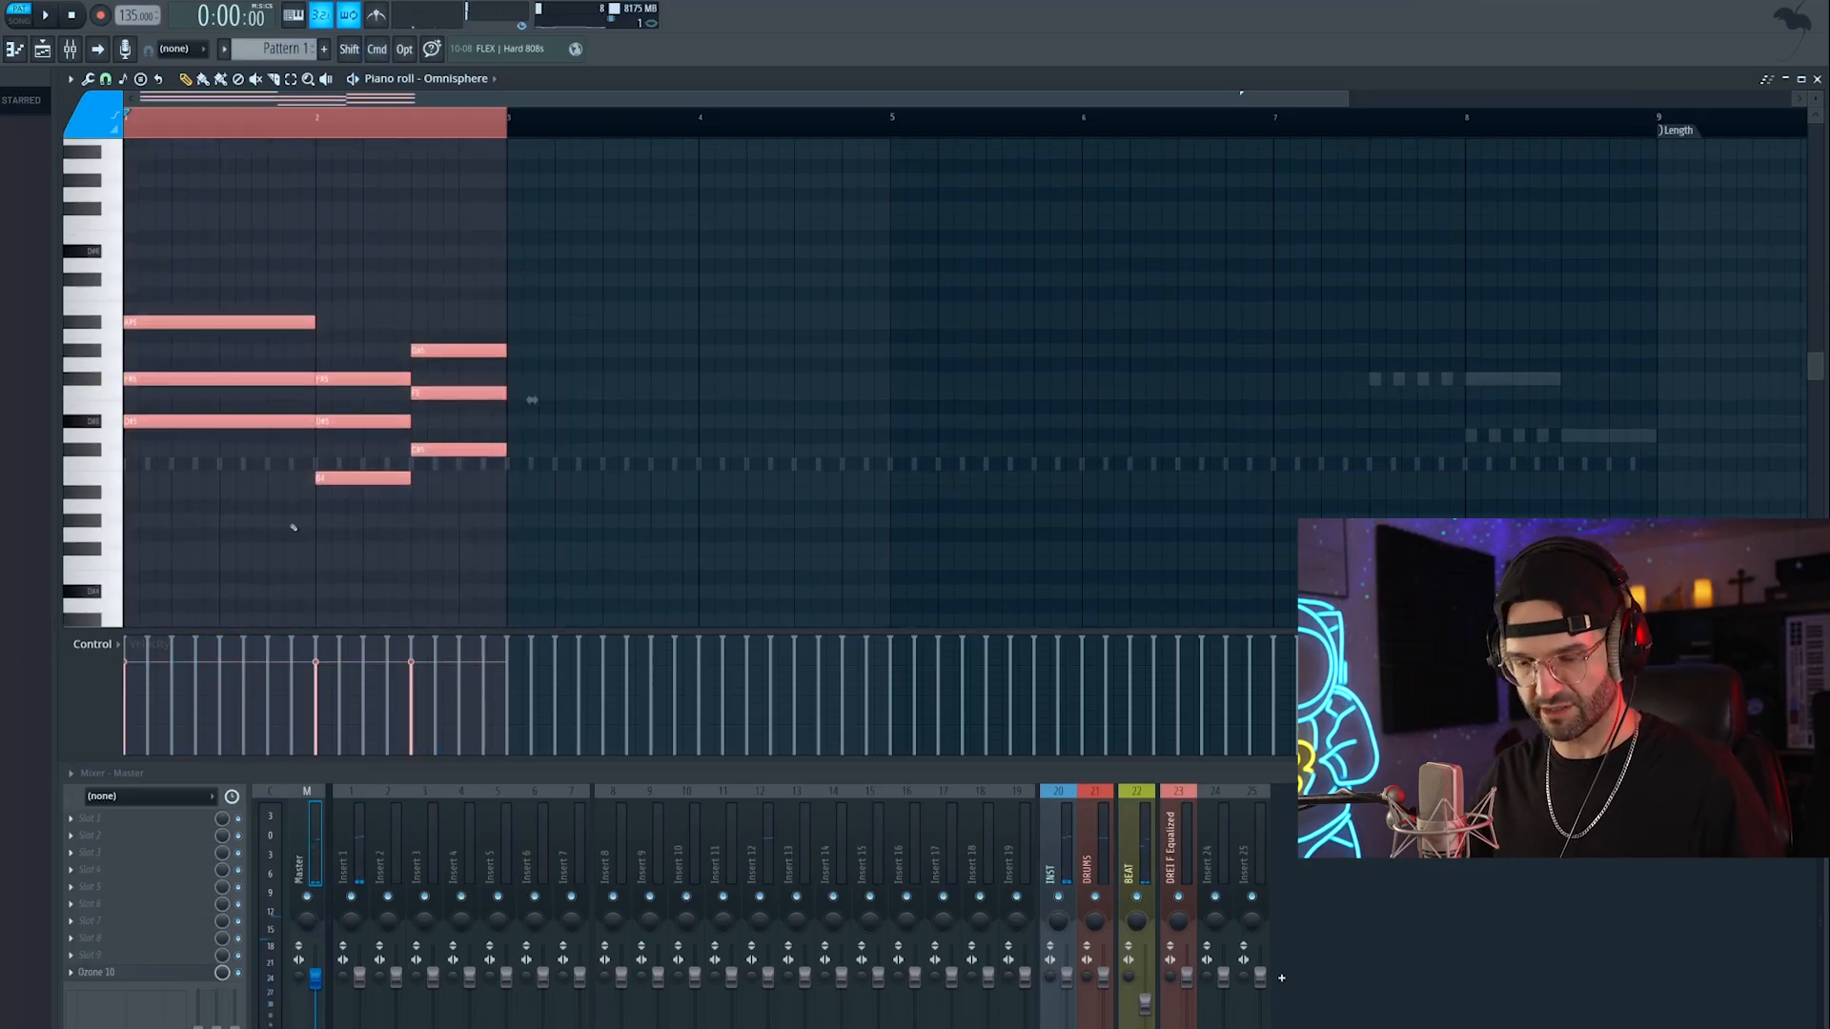
Step: Copy the two-bar chord progression one octave up and repeat both octaves in bars 3 and 4
{"action": "left_click", "coordinate": [220, 118]}
{"action": "left_click_drag", "start_coordinate": [588, 245], "coordinate": [143, 484]}
{"action": "left_click_drag", "start_coordinate": [163, 422], "coordinate": [163, 252]}
{"action": "left_click", "coordinate": [543, 550], "text": "super"}
{"action": "key", "text": "super+b"}
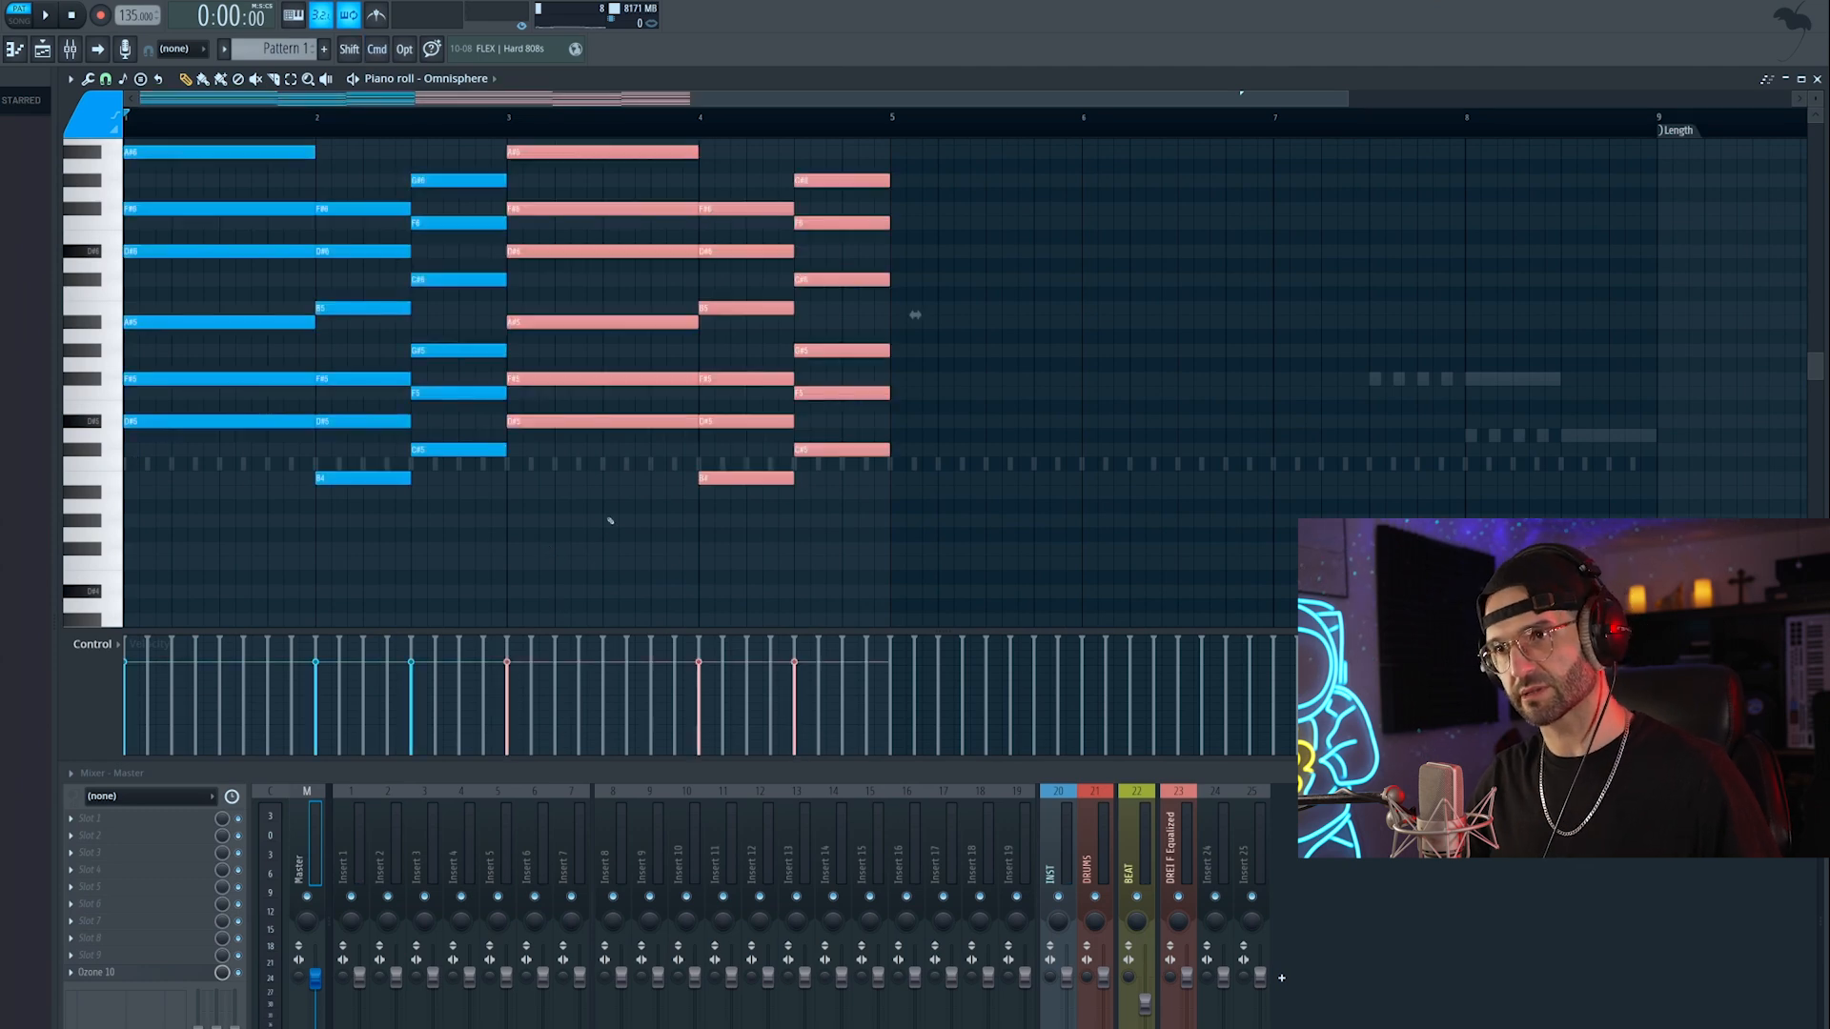
{"action": "scroll", "coordinate": [609, 516], "scroll_direction": "up", "scroll_amount": 1}
{"action": "left_click_drag", "start_coordinate": [544, 464], "coordinate": [162, 131]}
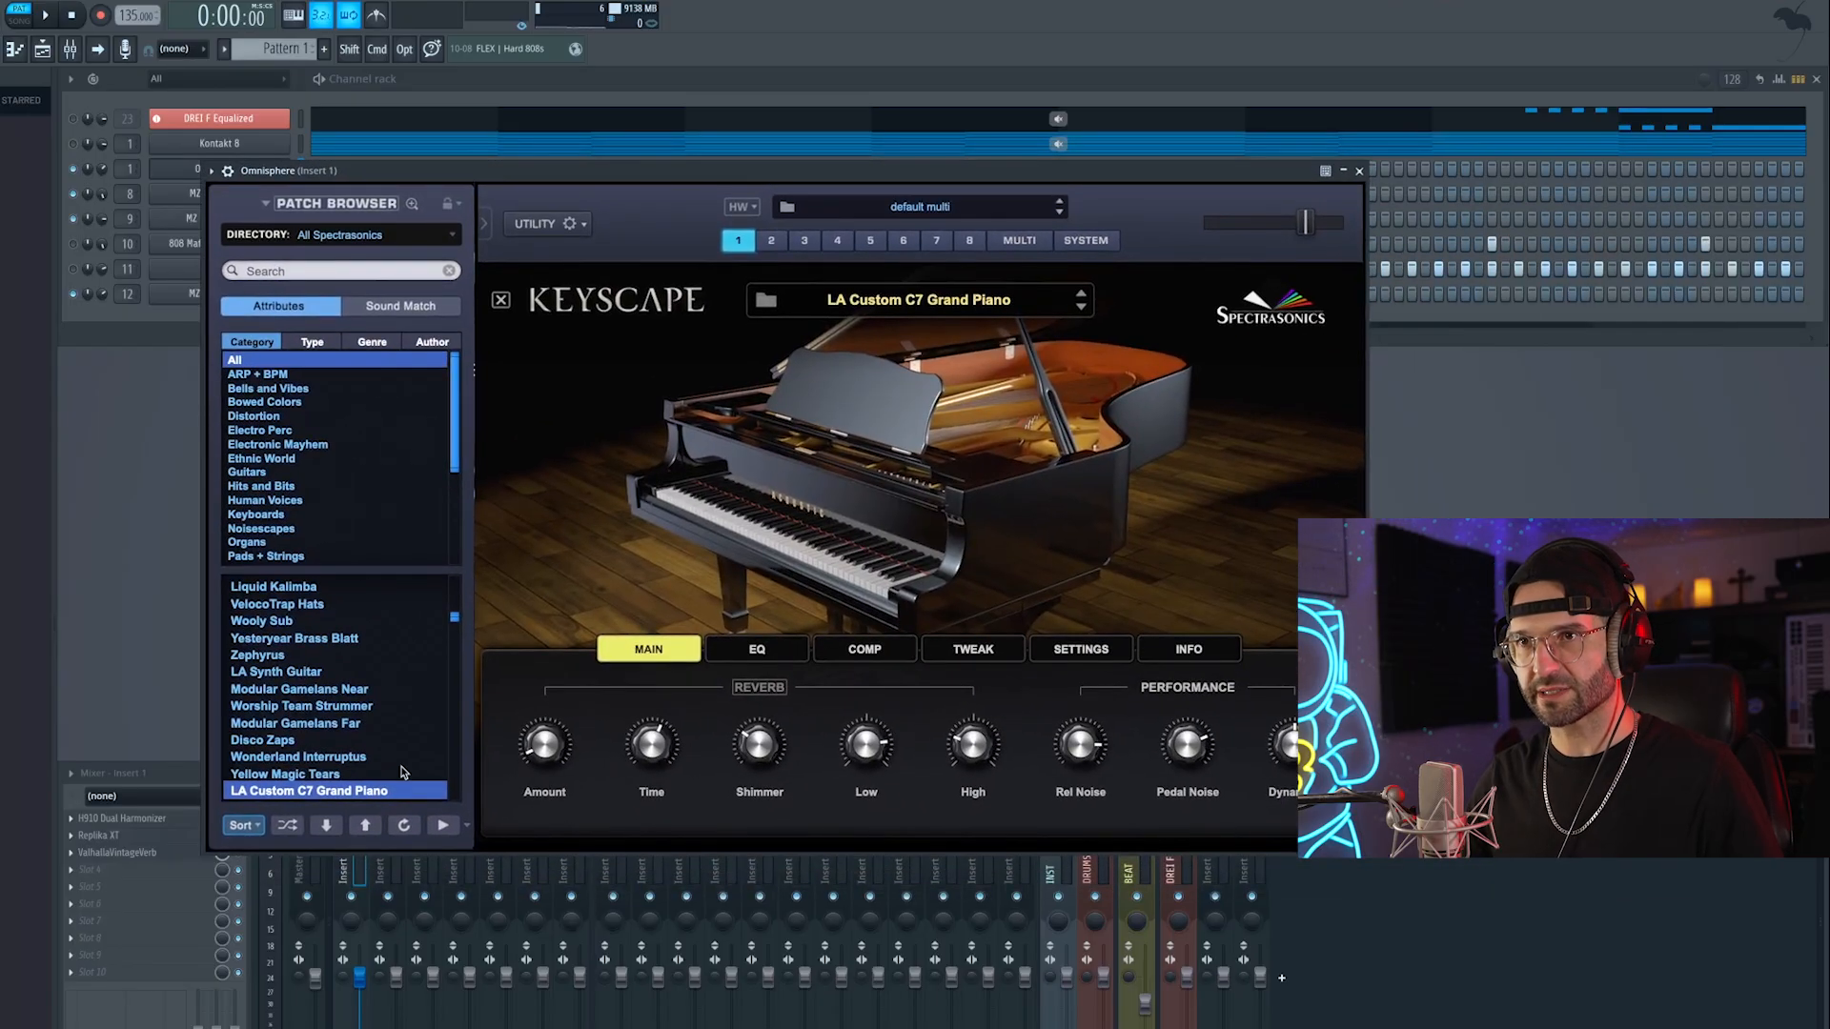
Step: Load the Felted Dulceola patch from Omnisphere's Keyboards category and close the plugin window
{"action": "left_click", "coordinate": [410, 198]}
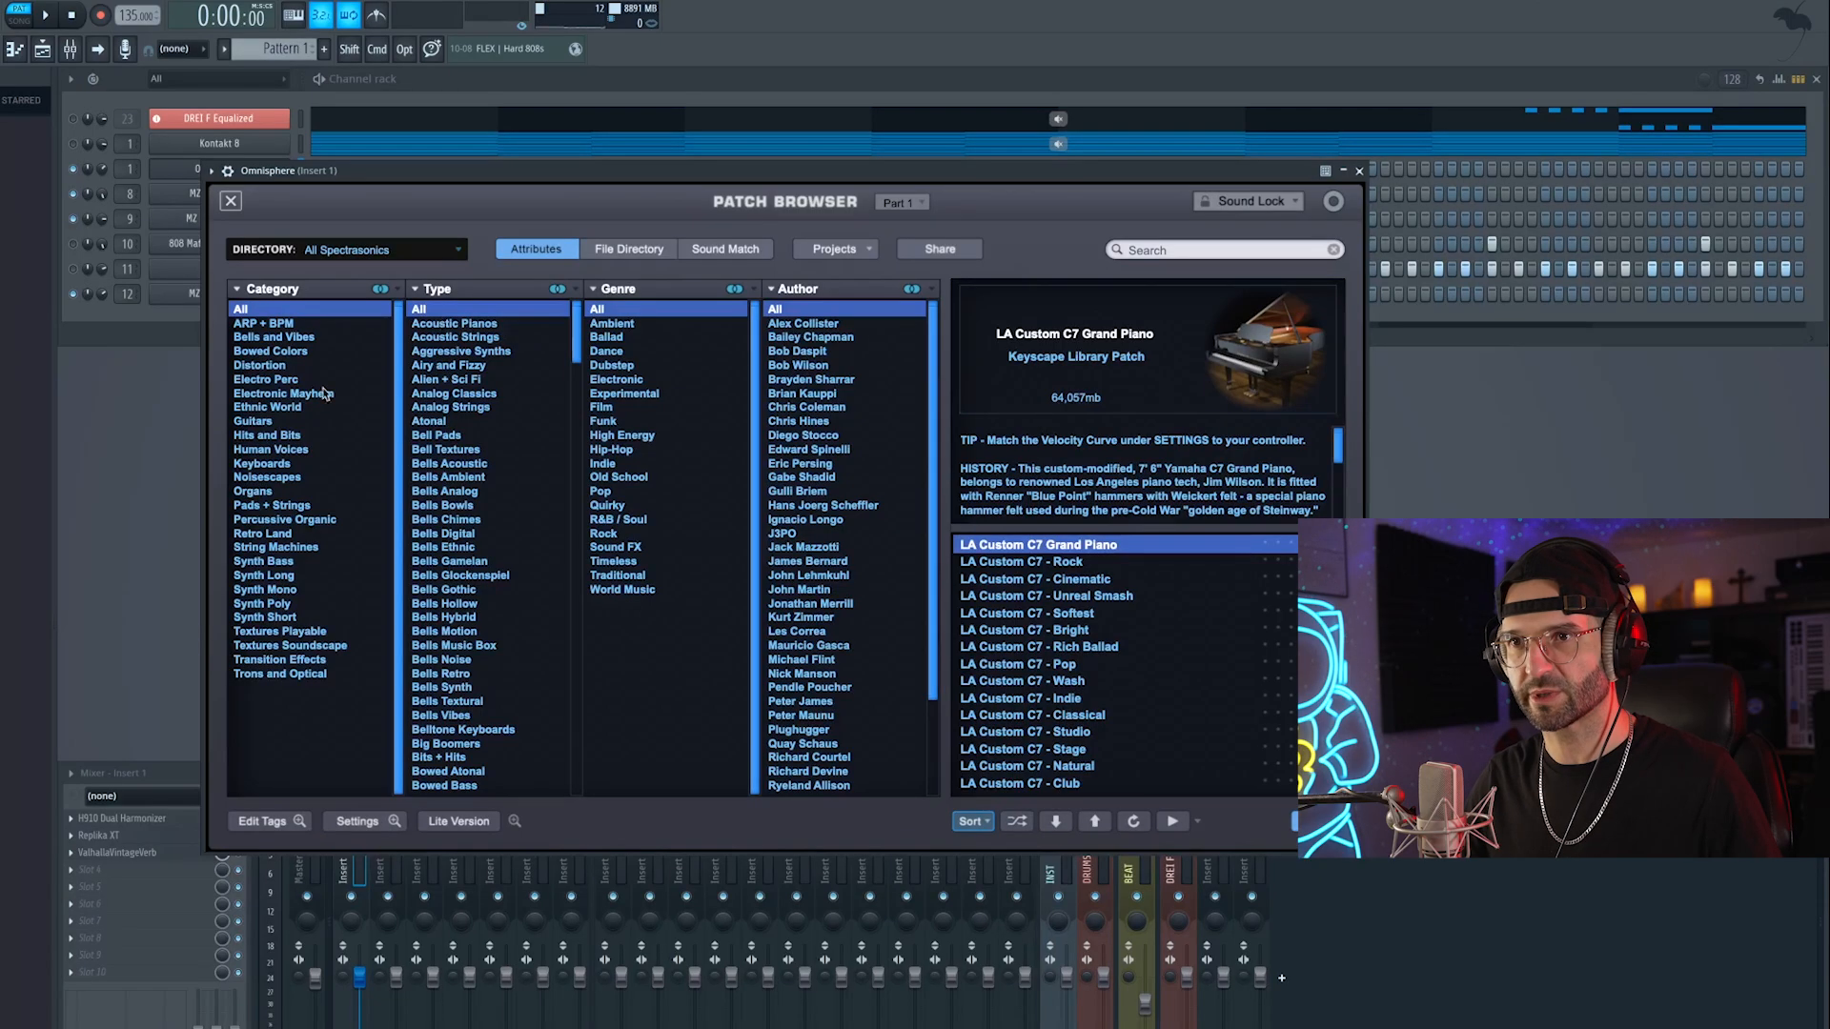
{"action": "left_click", "coordinate": [270, 465]}
{"action": "scroll", "coordinate": [1022, 668], "scroll_direction": "up", "scroll_amount": 10}
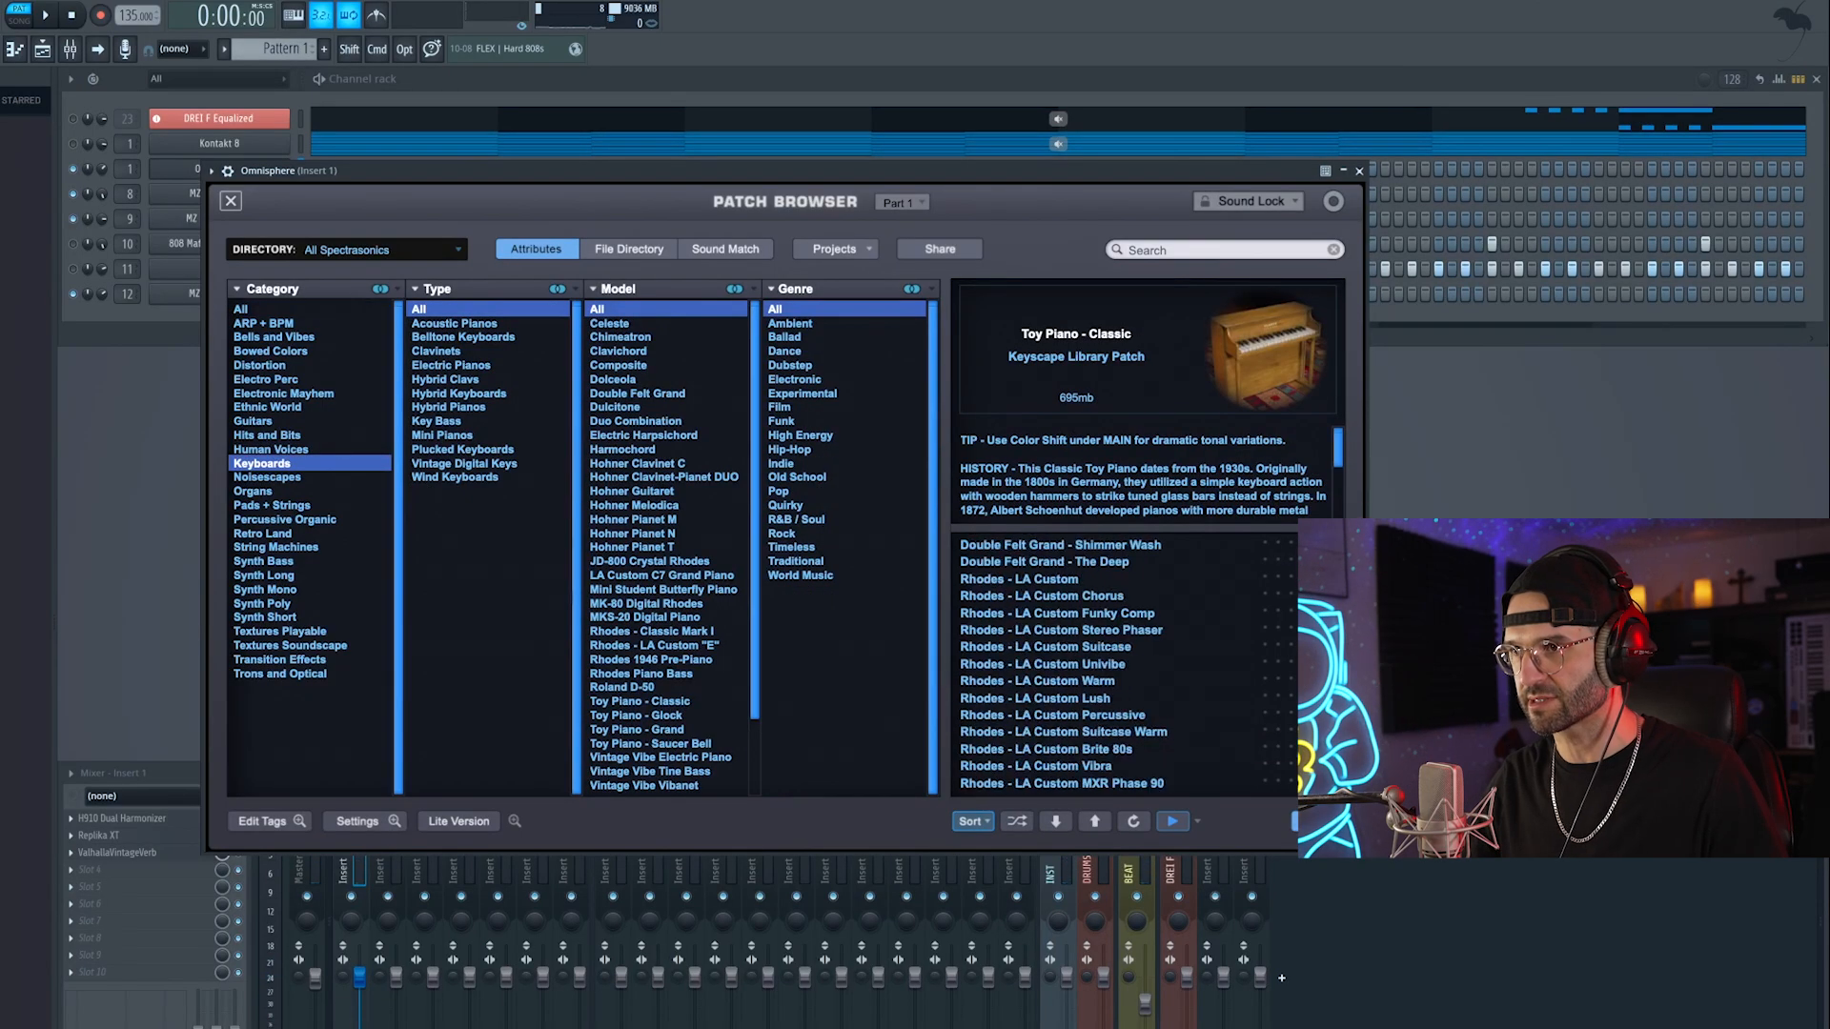
{"action": "left_click", "coordinate": [1010, 681]}
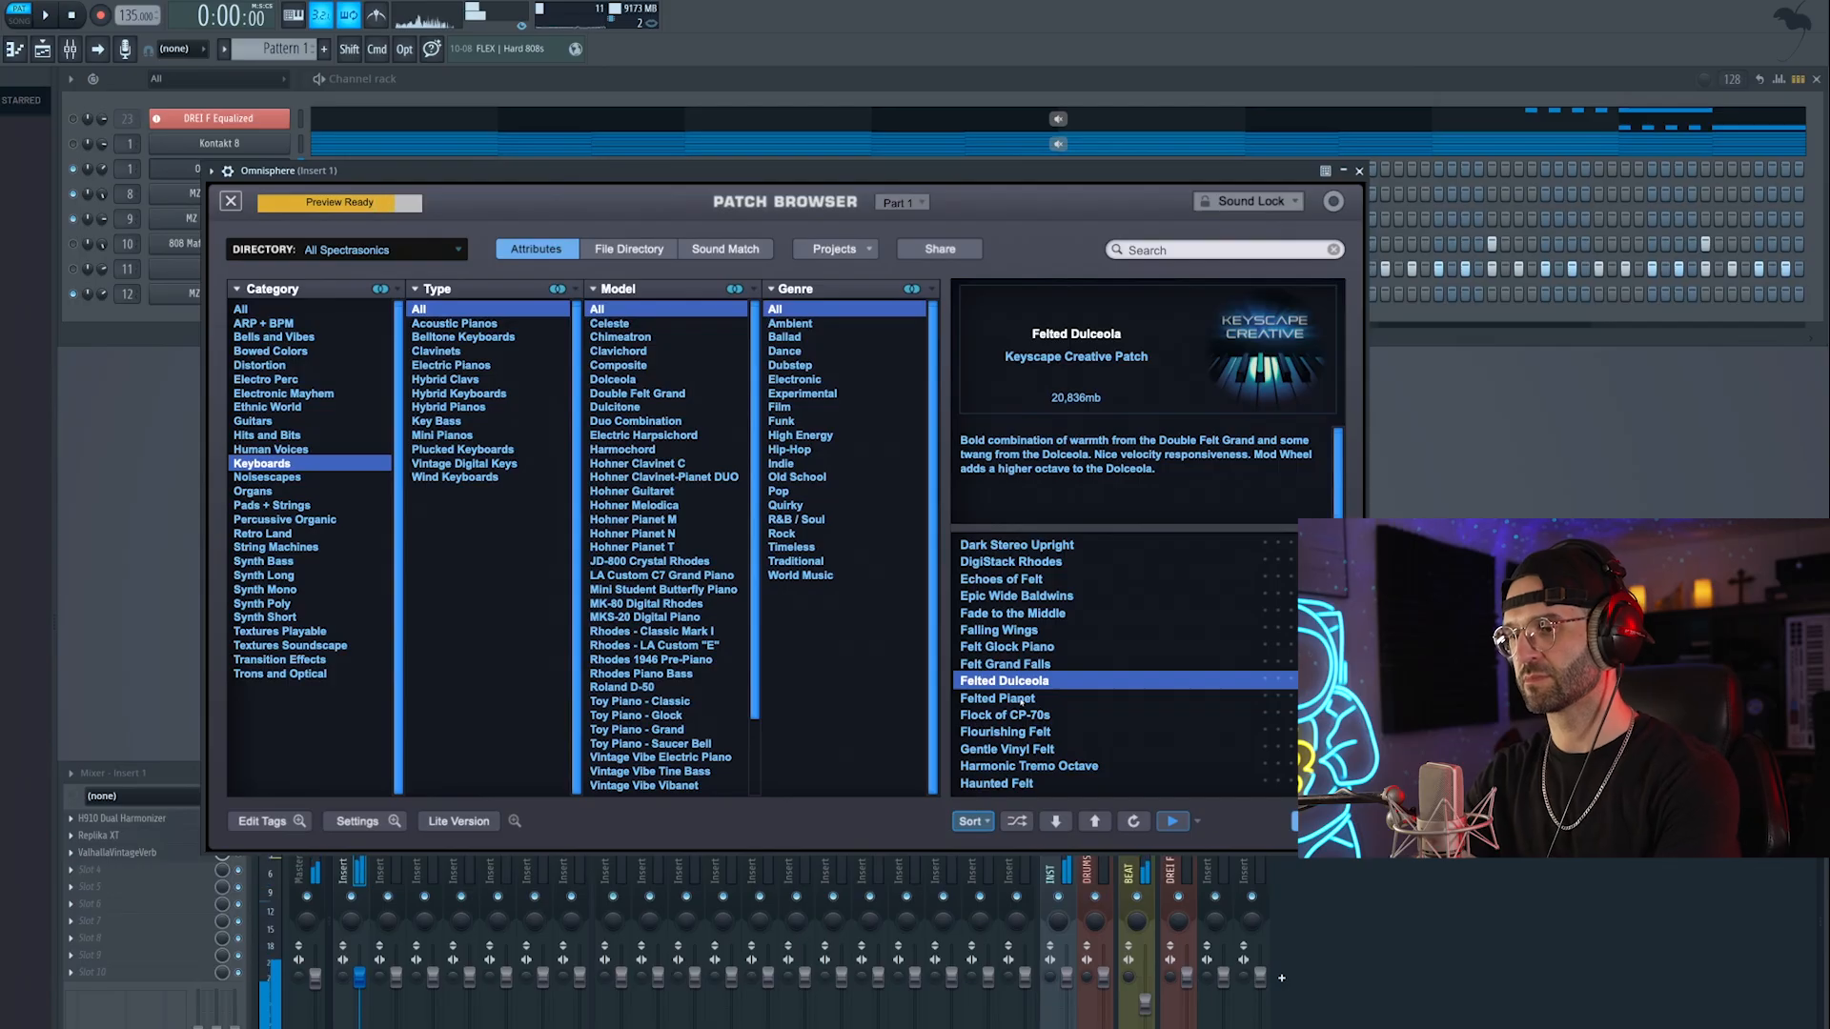
{"action": "left_click", "coordinate": [1359, 171]}
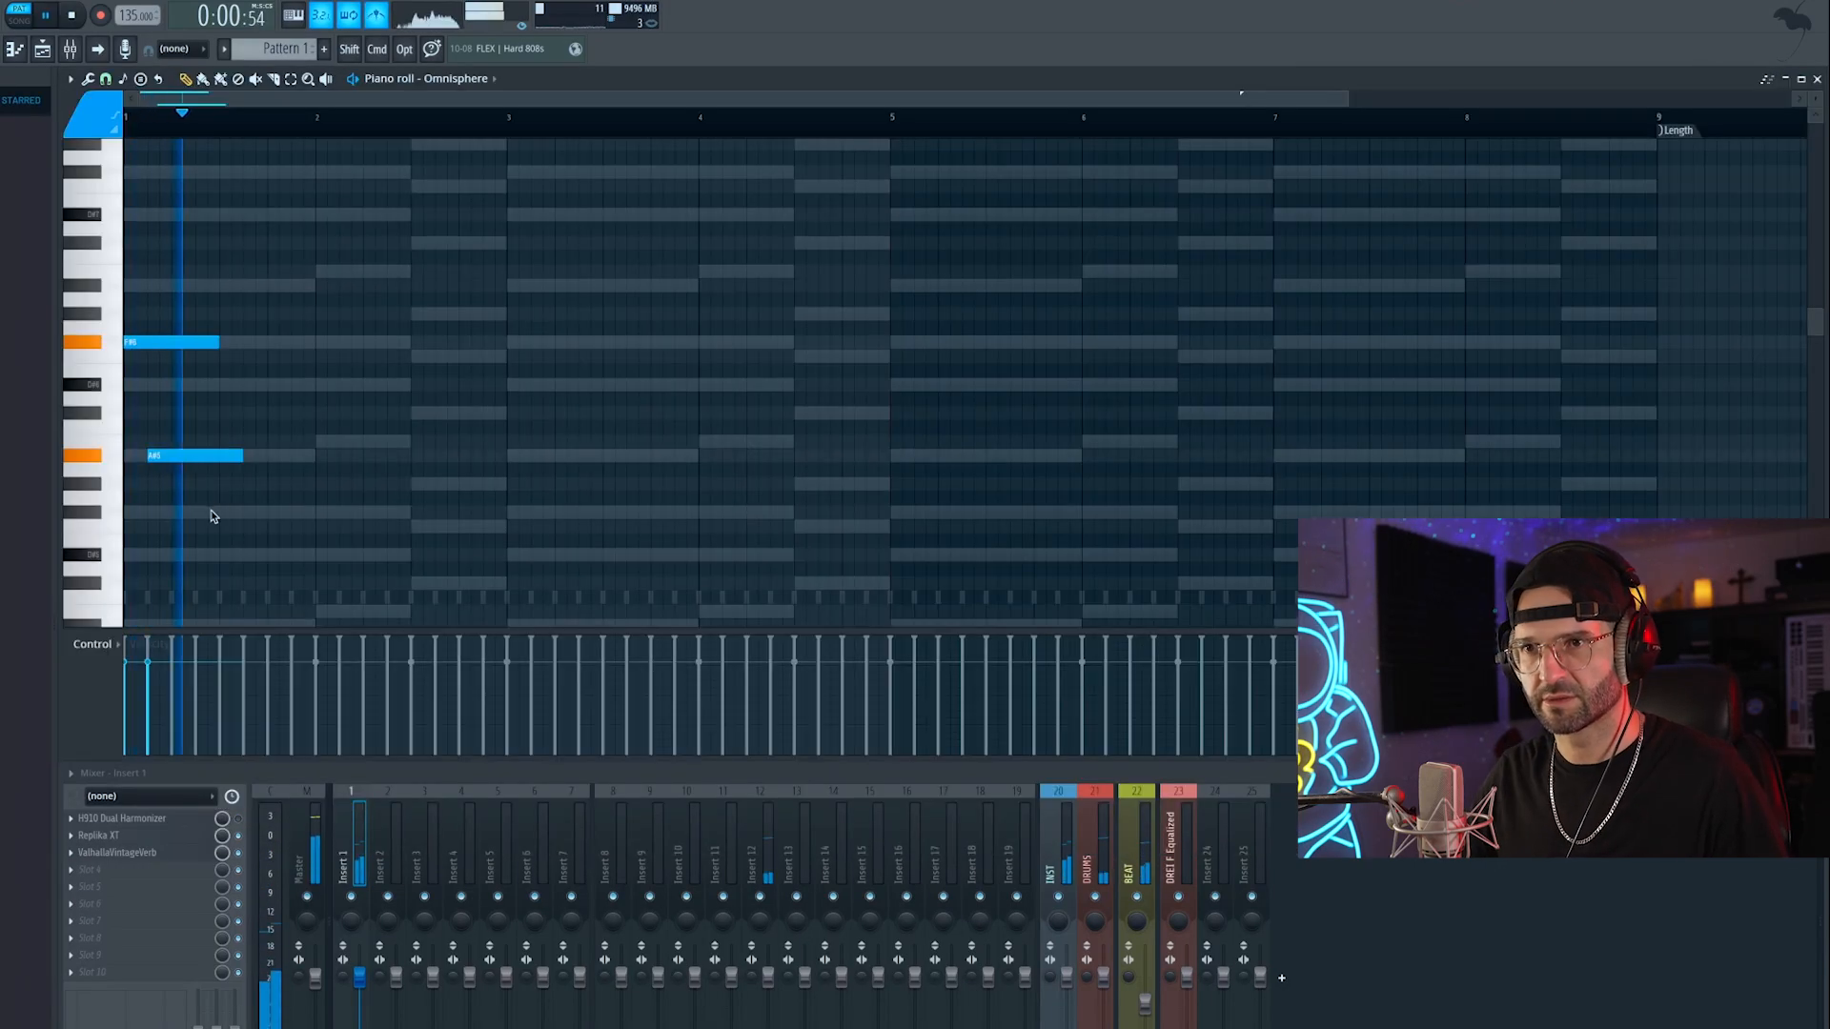
Step: Add a D#6 melody note halfway through bar 1 and a higher note near the bar's end
{"action": "left_click", "coordinate": [212, 511]}
{"action": "mouse_move", "coordinate": [211, 511]}
{"action": "left_mouse_down"}
{"action": "mouse_move", "coordinate": [244, 445]}
{"action": "mouse_move", "coordinate": [244, 384]}
{"action": "left_mouse_up"}
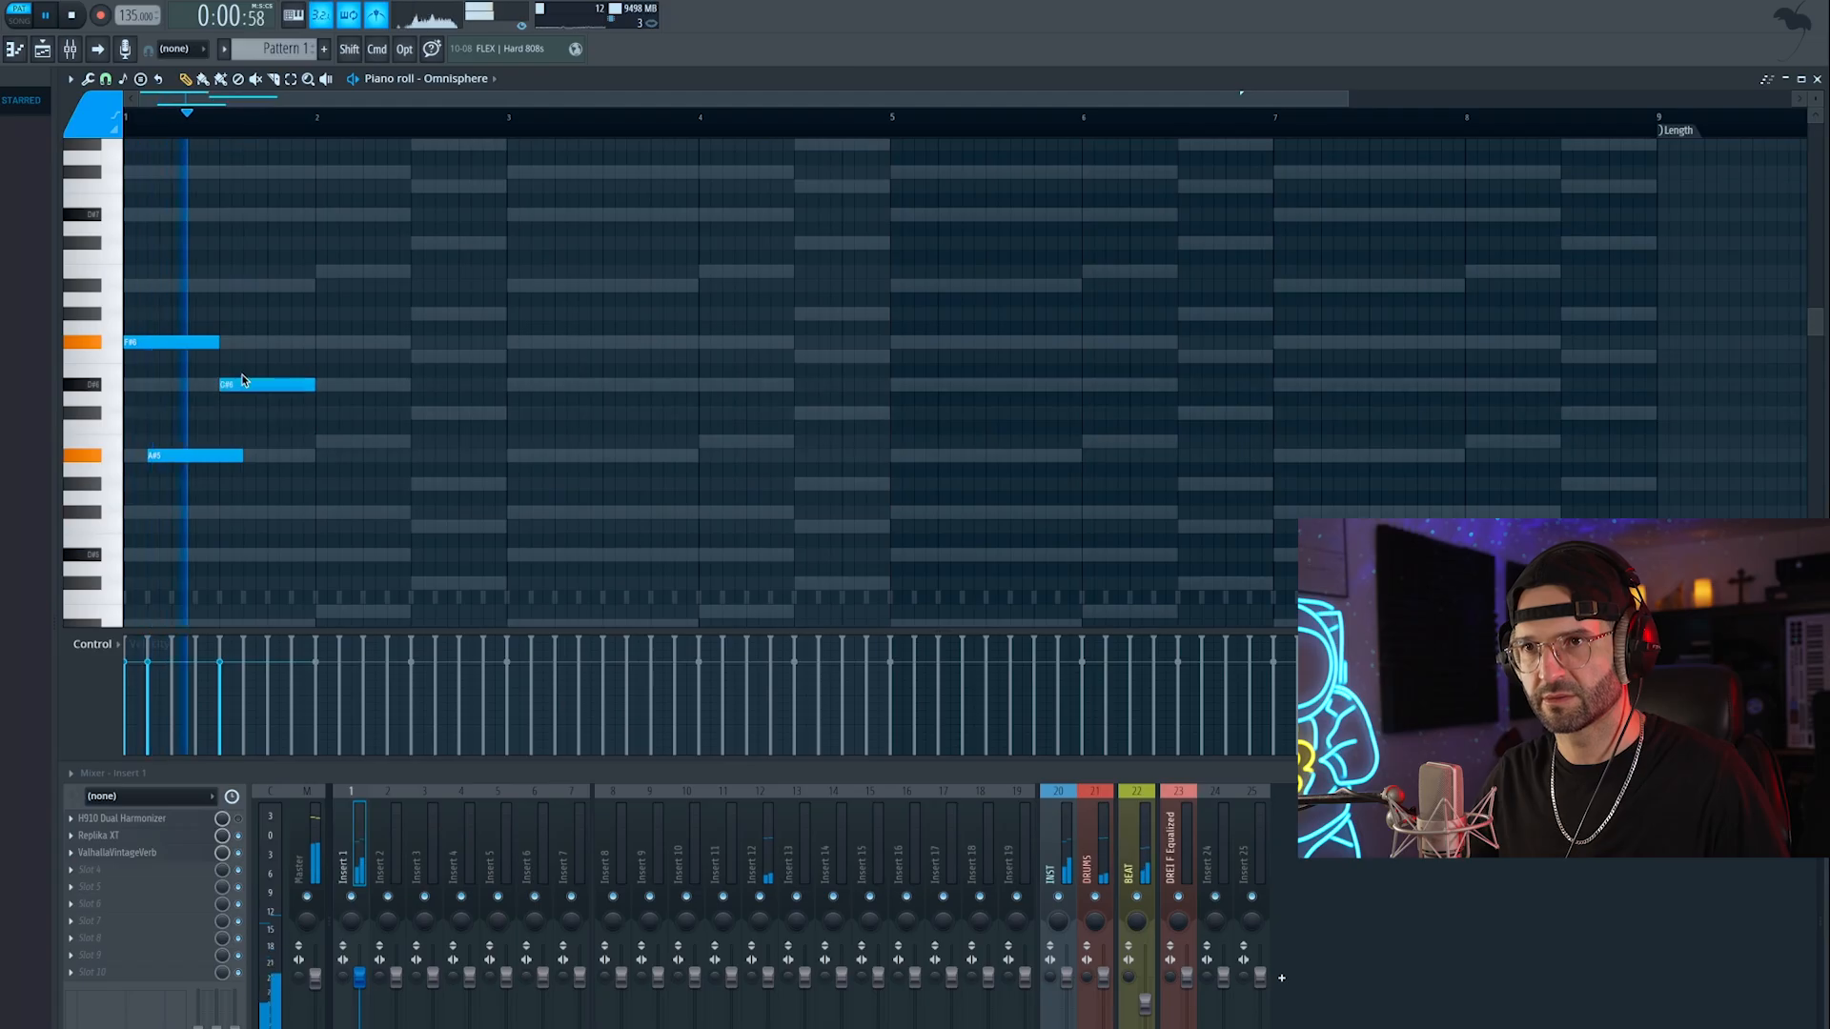
{"action": "left_click", "coordinate": [289, 282]}
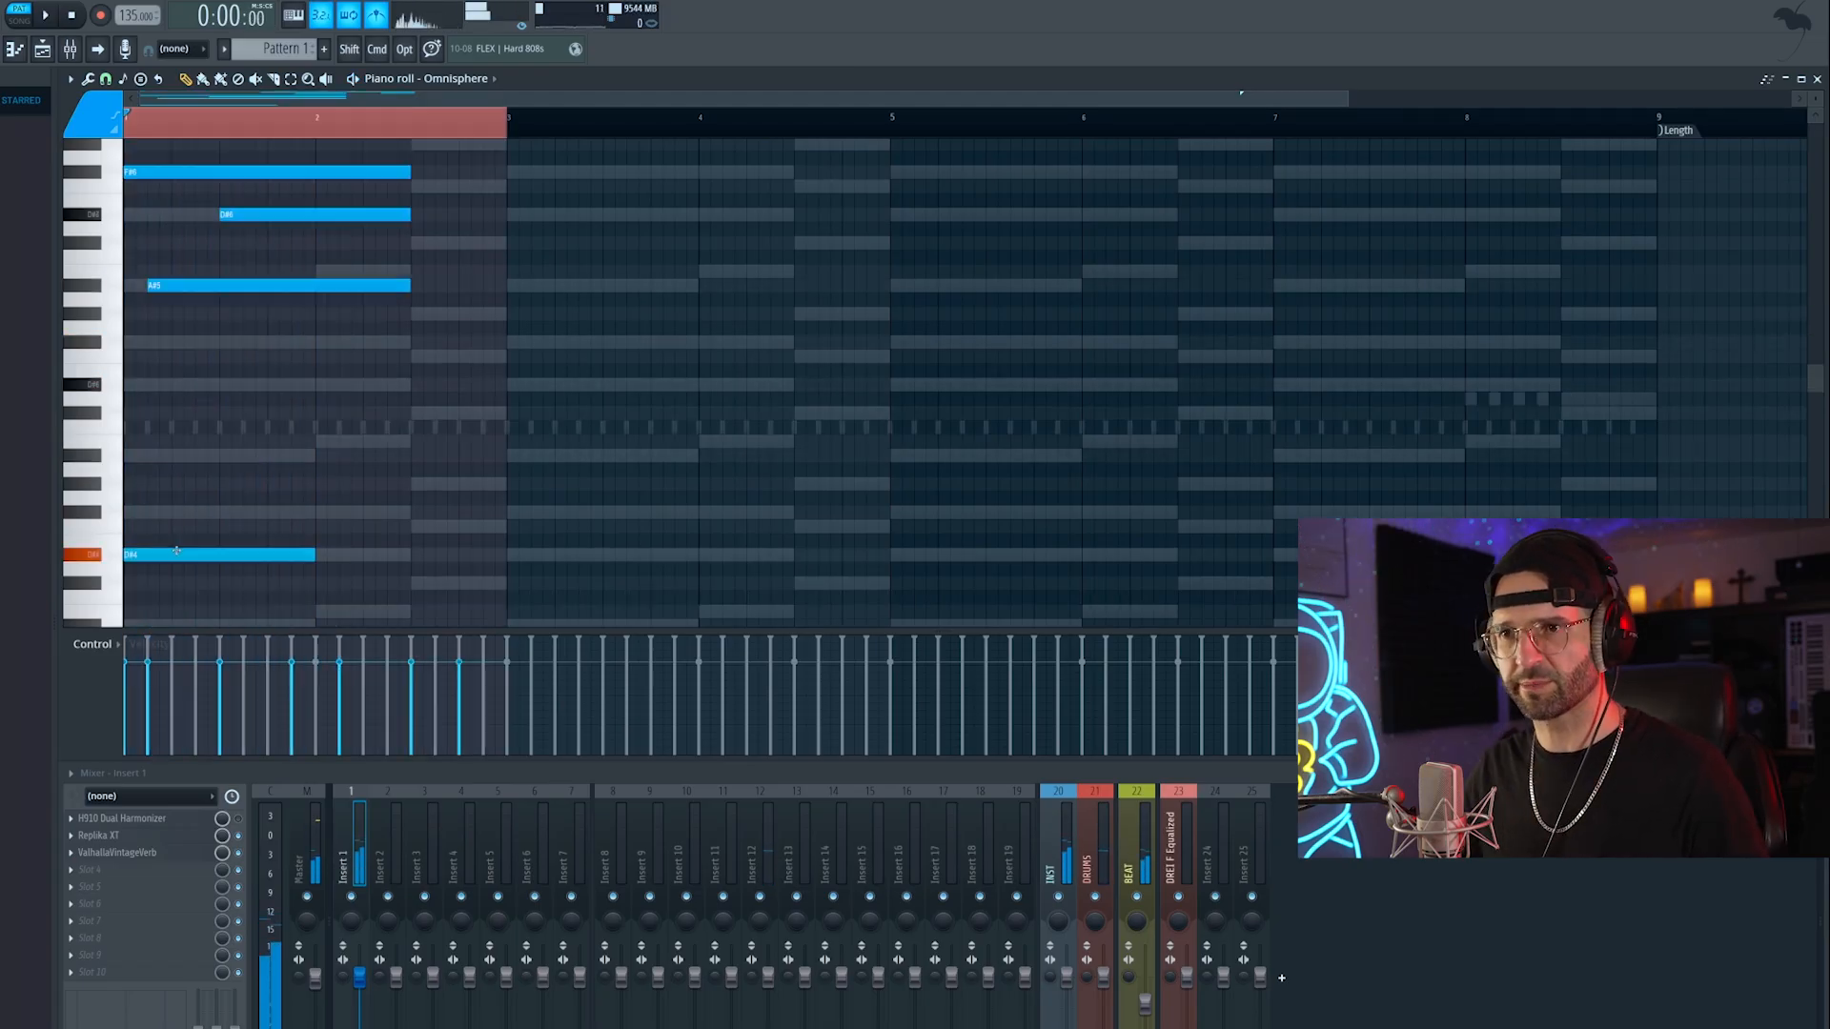
Step: Add the bass notes B3 and C#4 in bar 2, each half a bar long, and play back the phrase
{"action": "scroll", "coordinate": [176, 551], "scroll_direction": "down", "scroll_amount": 2}
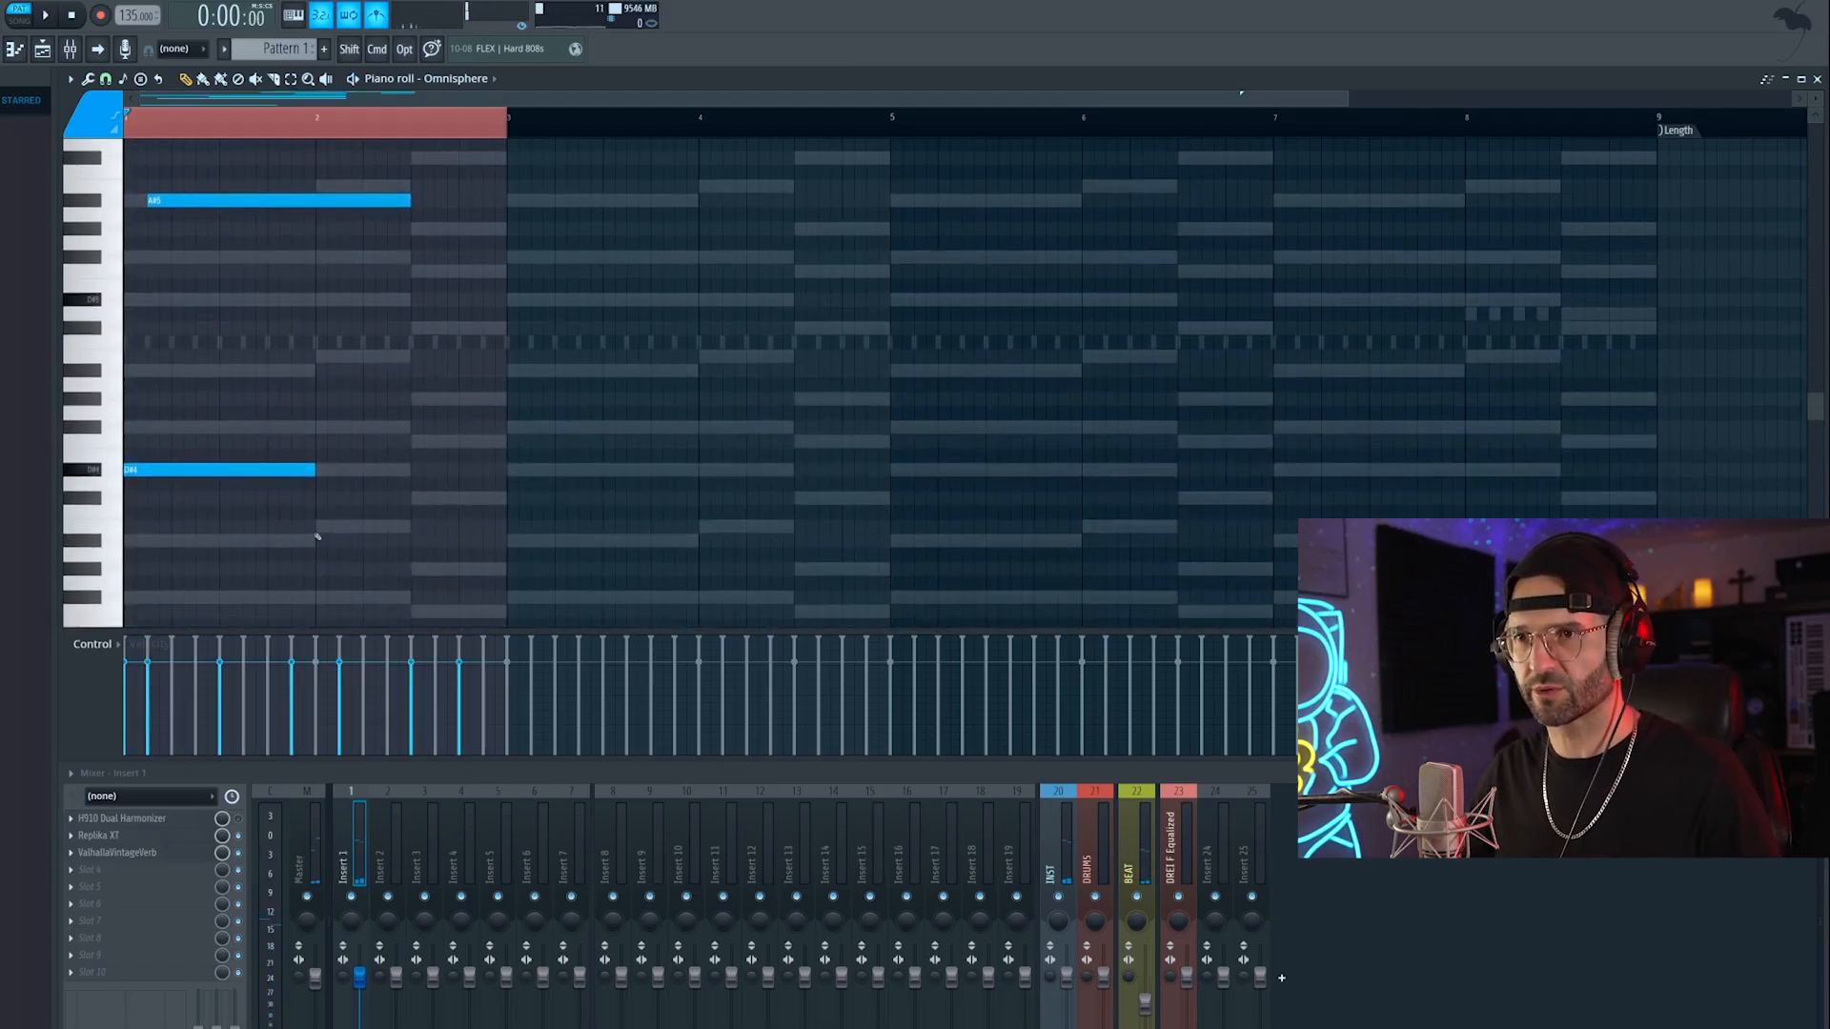
{"action": "left_click", "coordinate": [334, 526]}
{"action": "left_click", "coordinate": [428, 497]}
{"action": "left_click_drag", "start_coordinate": [560, 476], "coordinate": [474, 530]}
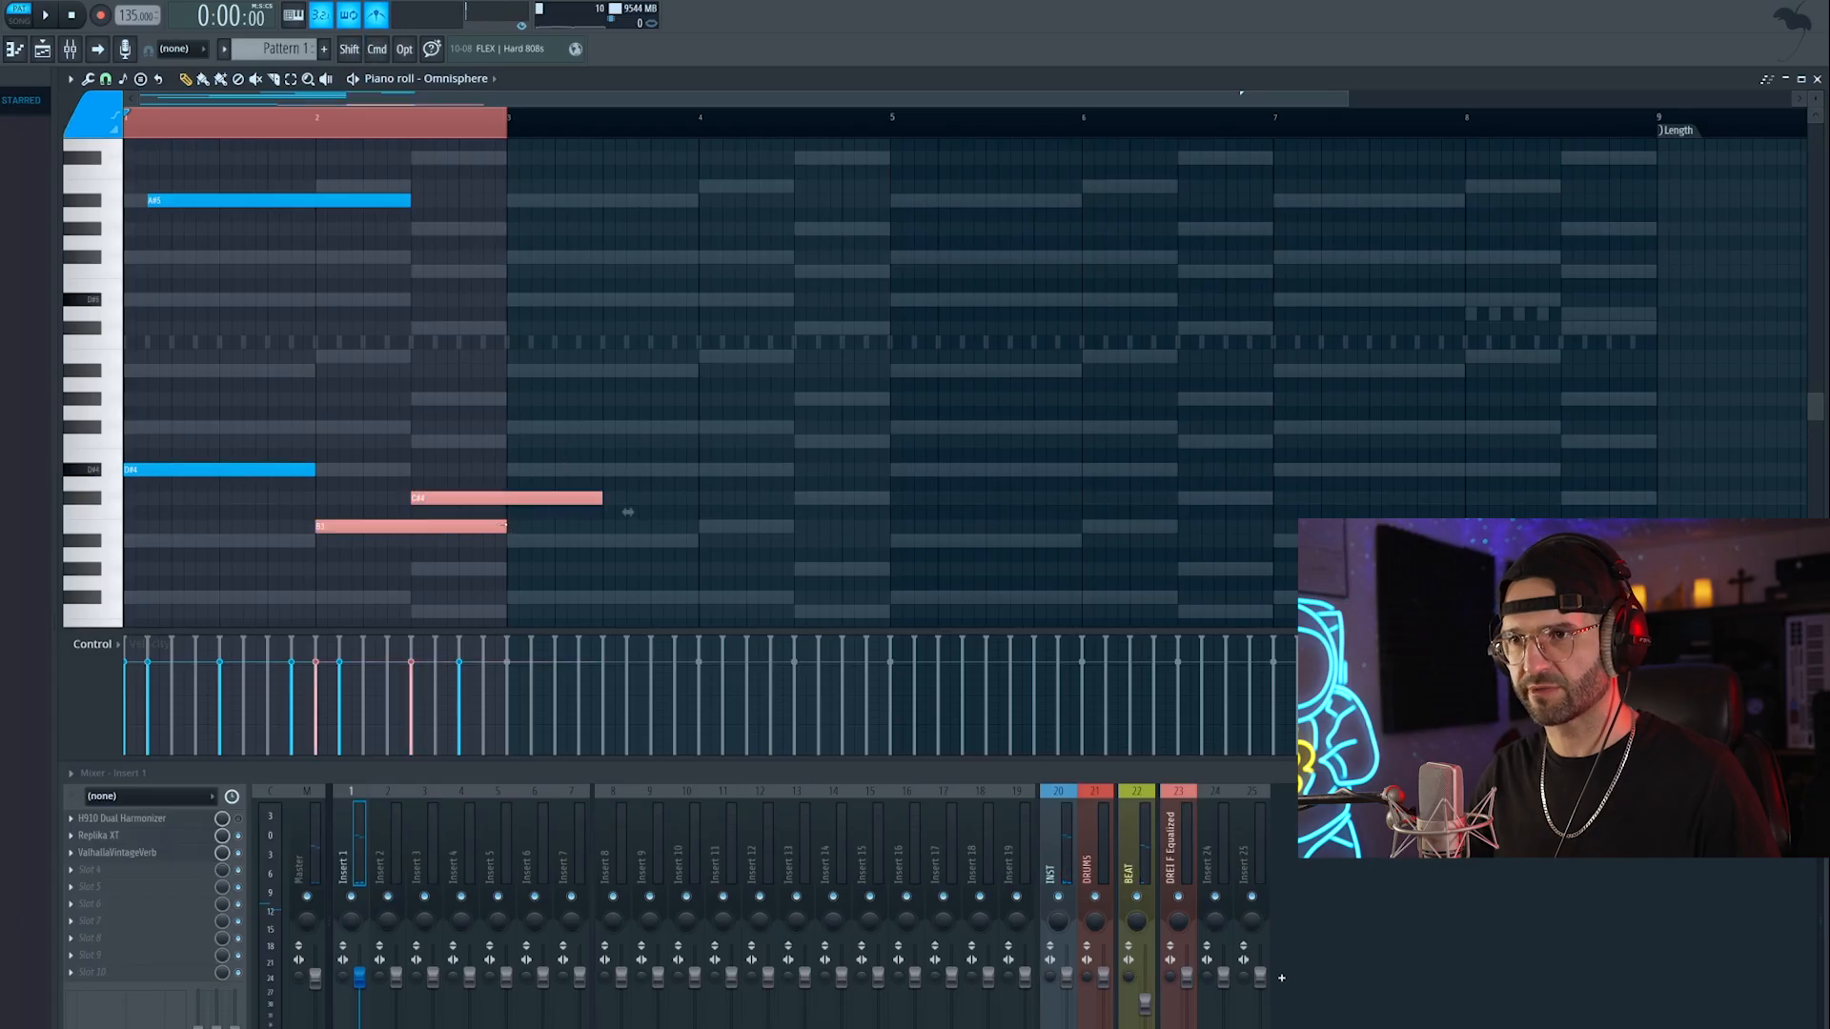
{"action": "left_click_drag", "start_coordinate": [628, 512], "coordinate": [544, 512]}
{"action": "left_click", "coordinate": [377, 435]}
{"action": "key", "text": "space"}
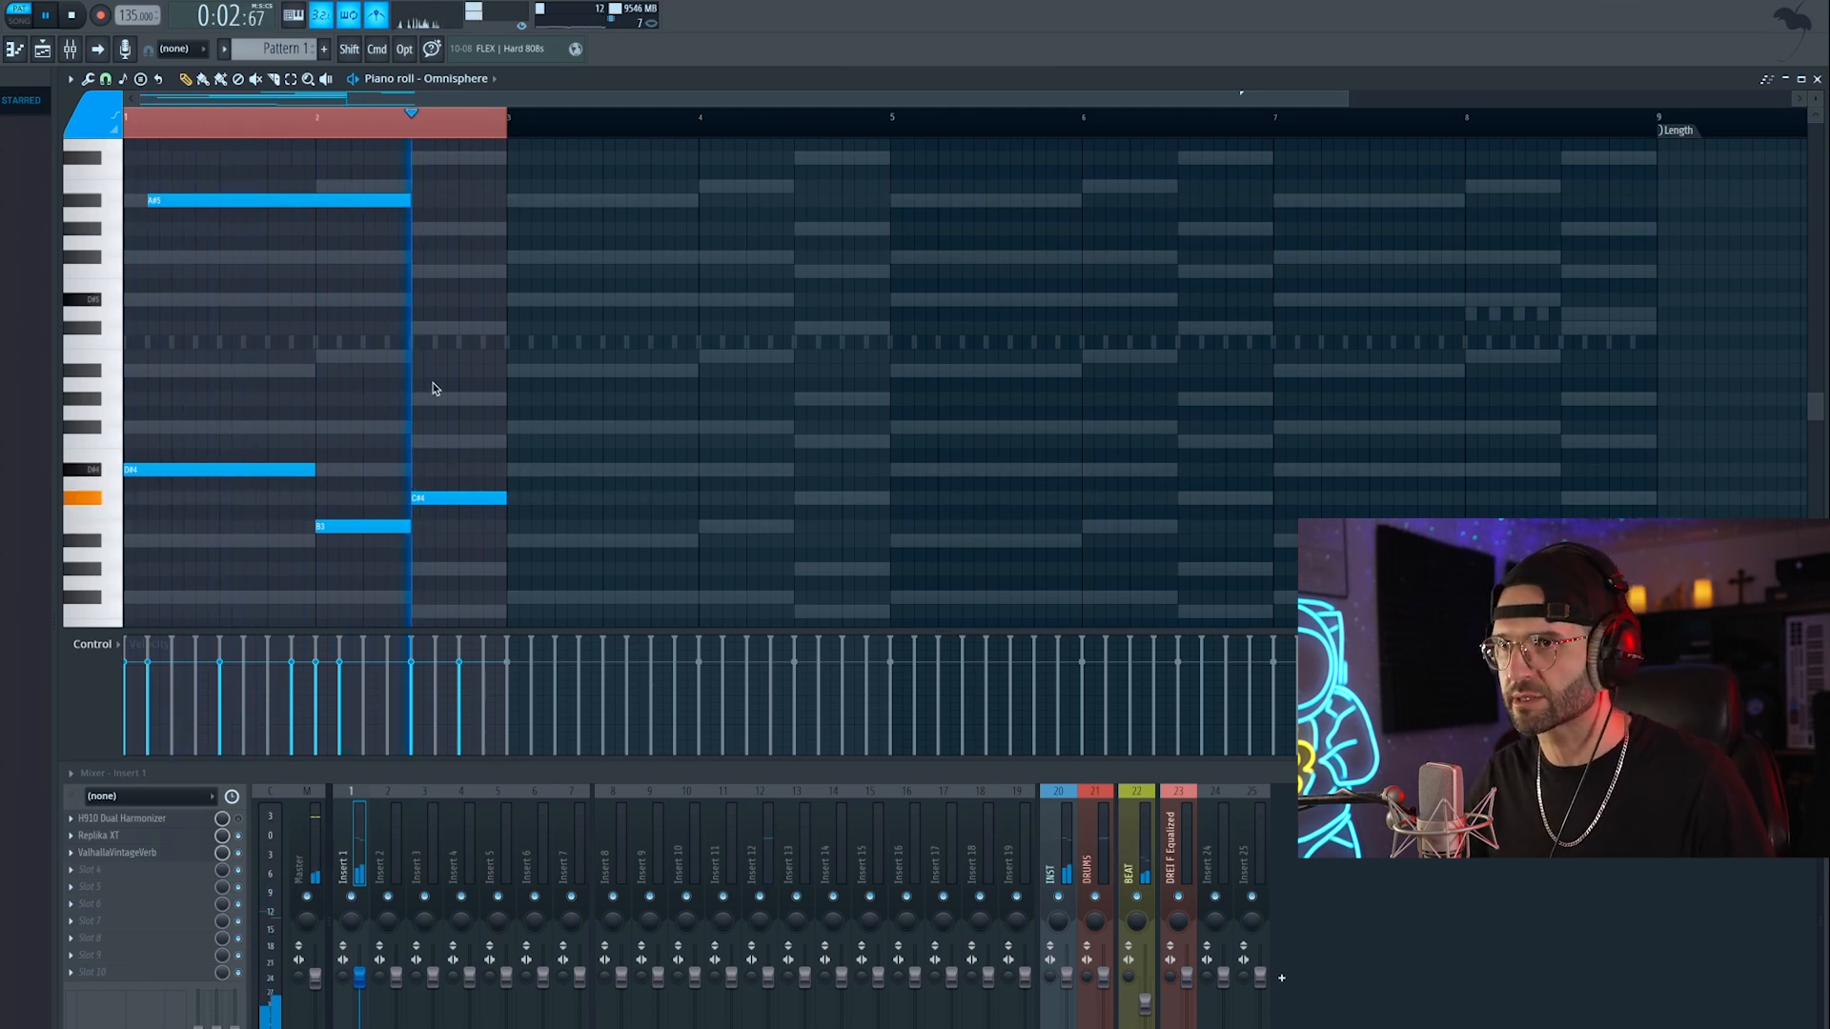
{"action": "scroll", "coordinate": [424, 372], "scroll_direction": "up", "scroll_amount": 6}
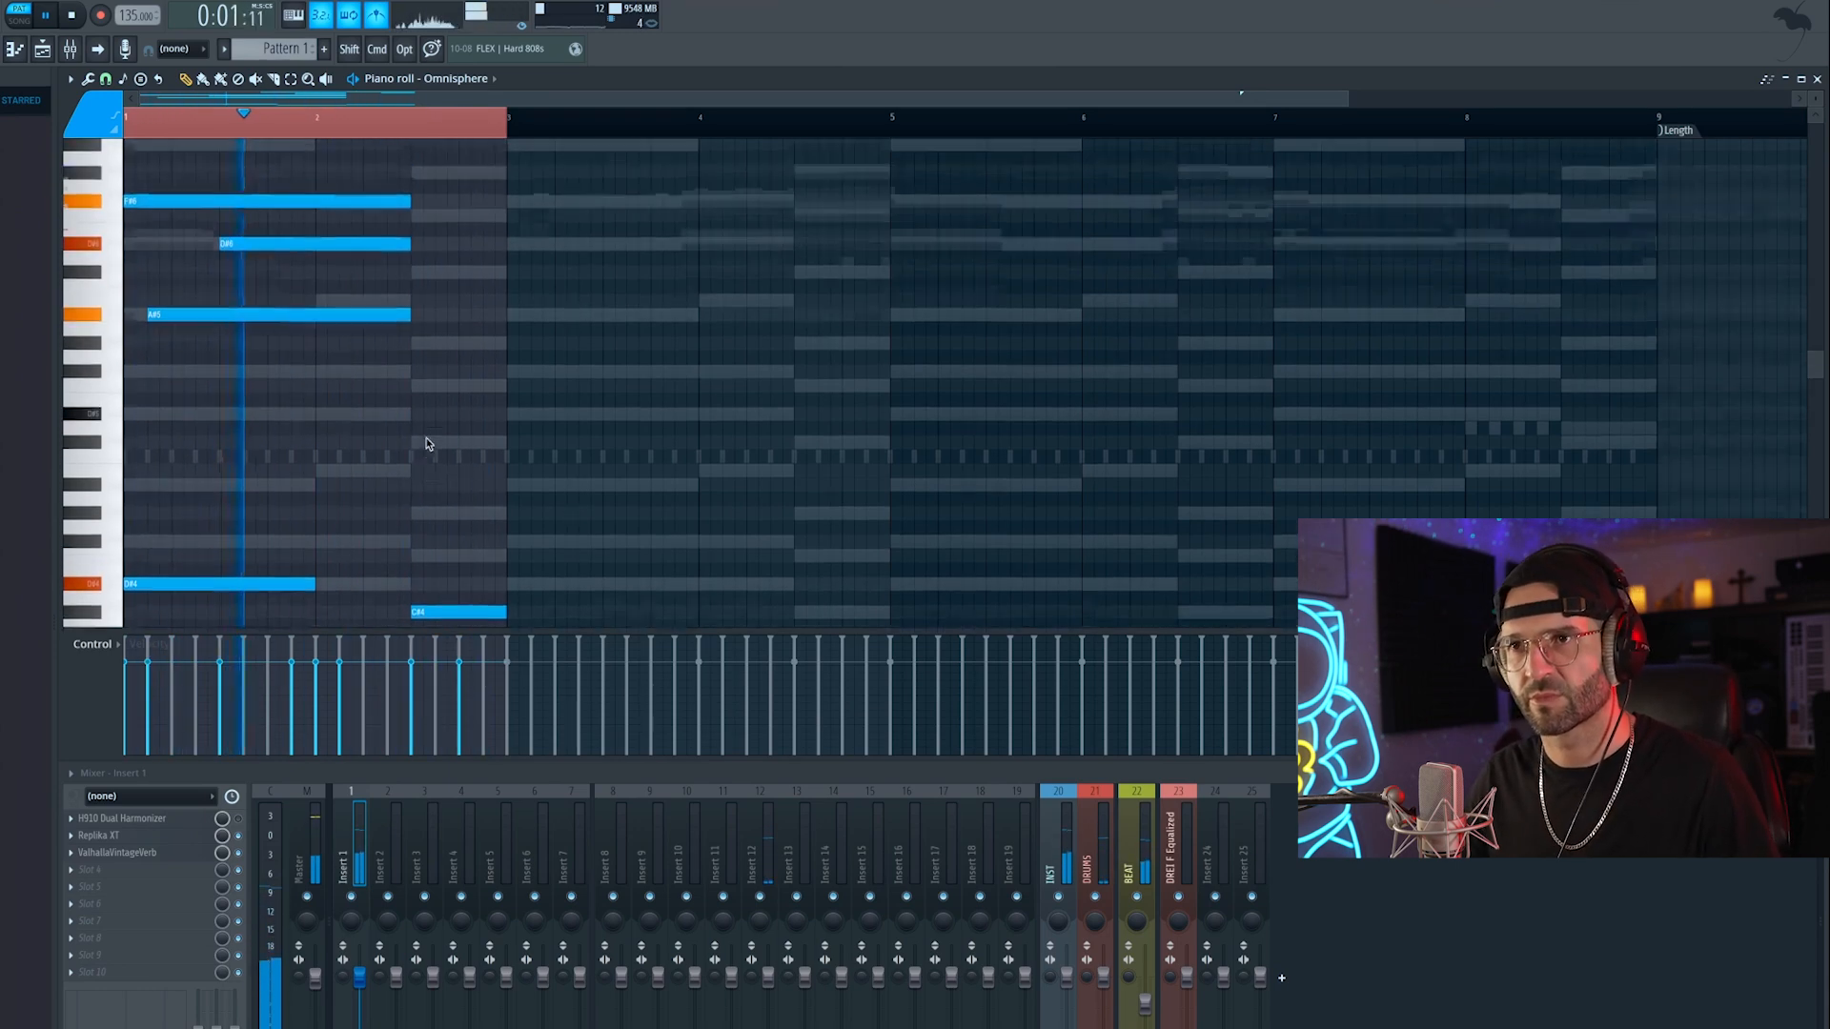
{"action": "key", "text": "space"}
Step: Duplicate the two-bar phrase into bars 3 and 4 with G#7 and F7 as its last notes, and select bars 1 to 4 for looping
{"action": "key", "text": "super+b"}
{"action": "left_click", "coordinate": [576, 207], "text": "super"}
{"action": "left_click_drag", "start_coordinate": [865, 242], "coordinate": [855, 158]}
{"action": "scroll", "coordinate": [867, 224], "scroll_direction": "up", "scroll_amount": 2}
{"action": "scroll", "coordinate": [881, 295], "scroll_direction": "up", "scroll_amount": 1}
{"action": "left_click_drag", "start_coordinate": [855, 242], "coordinate": [866, 228]}
{"action": "left_click_drag", "start_coordinate": [889, 122], "coordinate": [125, 122]}
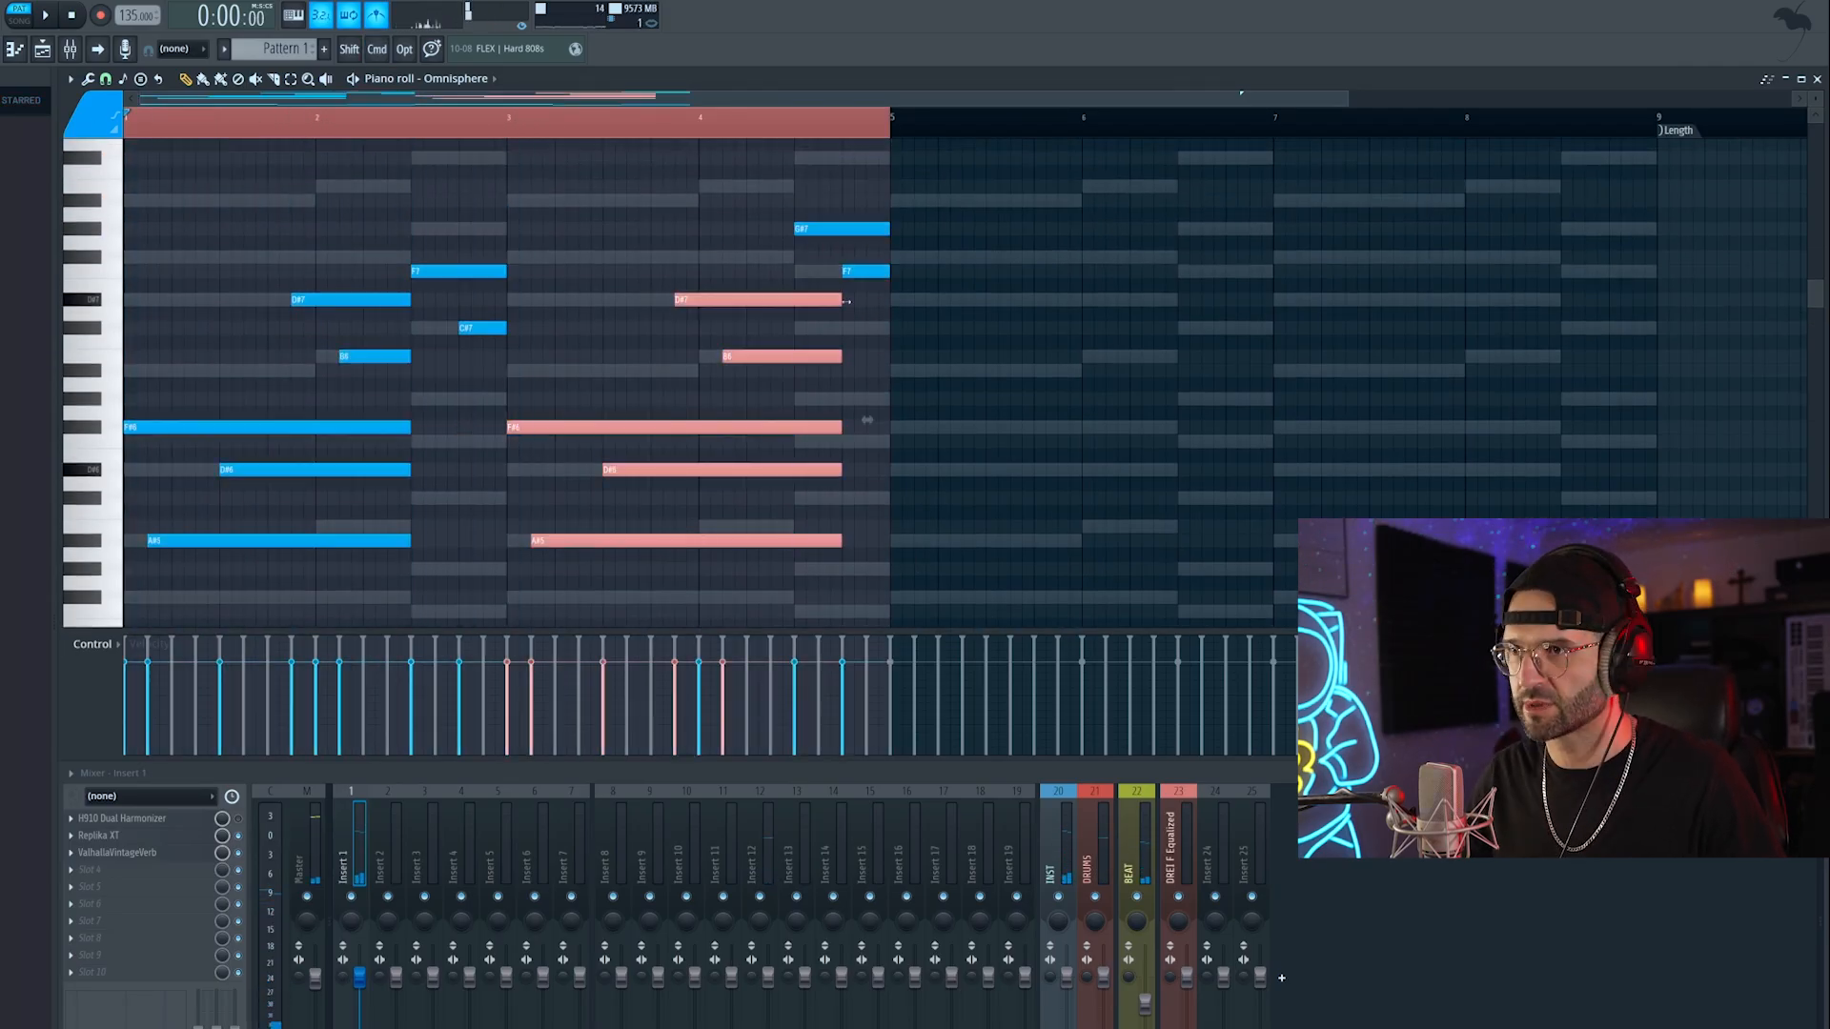
Step: Extend the sustained melody notes to the ends of bars 2 and 4 and play the loop
{"action": "left_click_drag", "start_coordinate": [846, 301], "coordinate": [880, 311]}
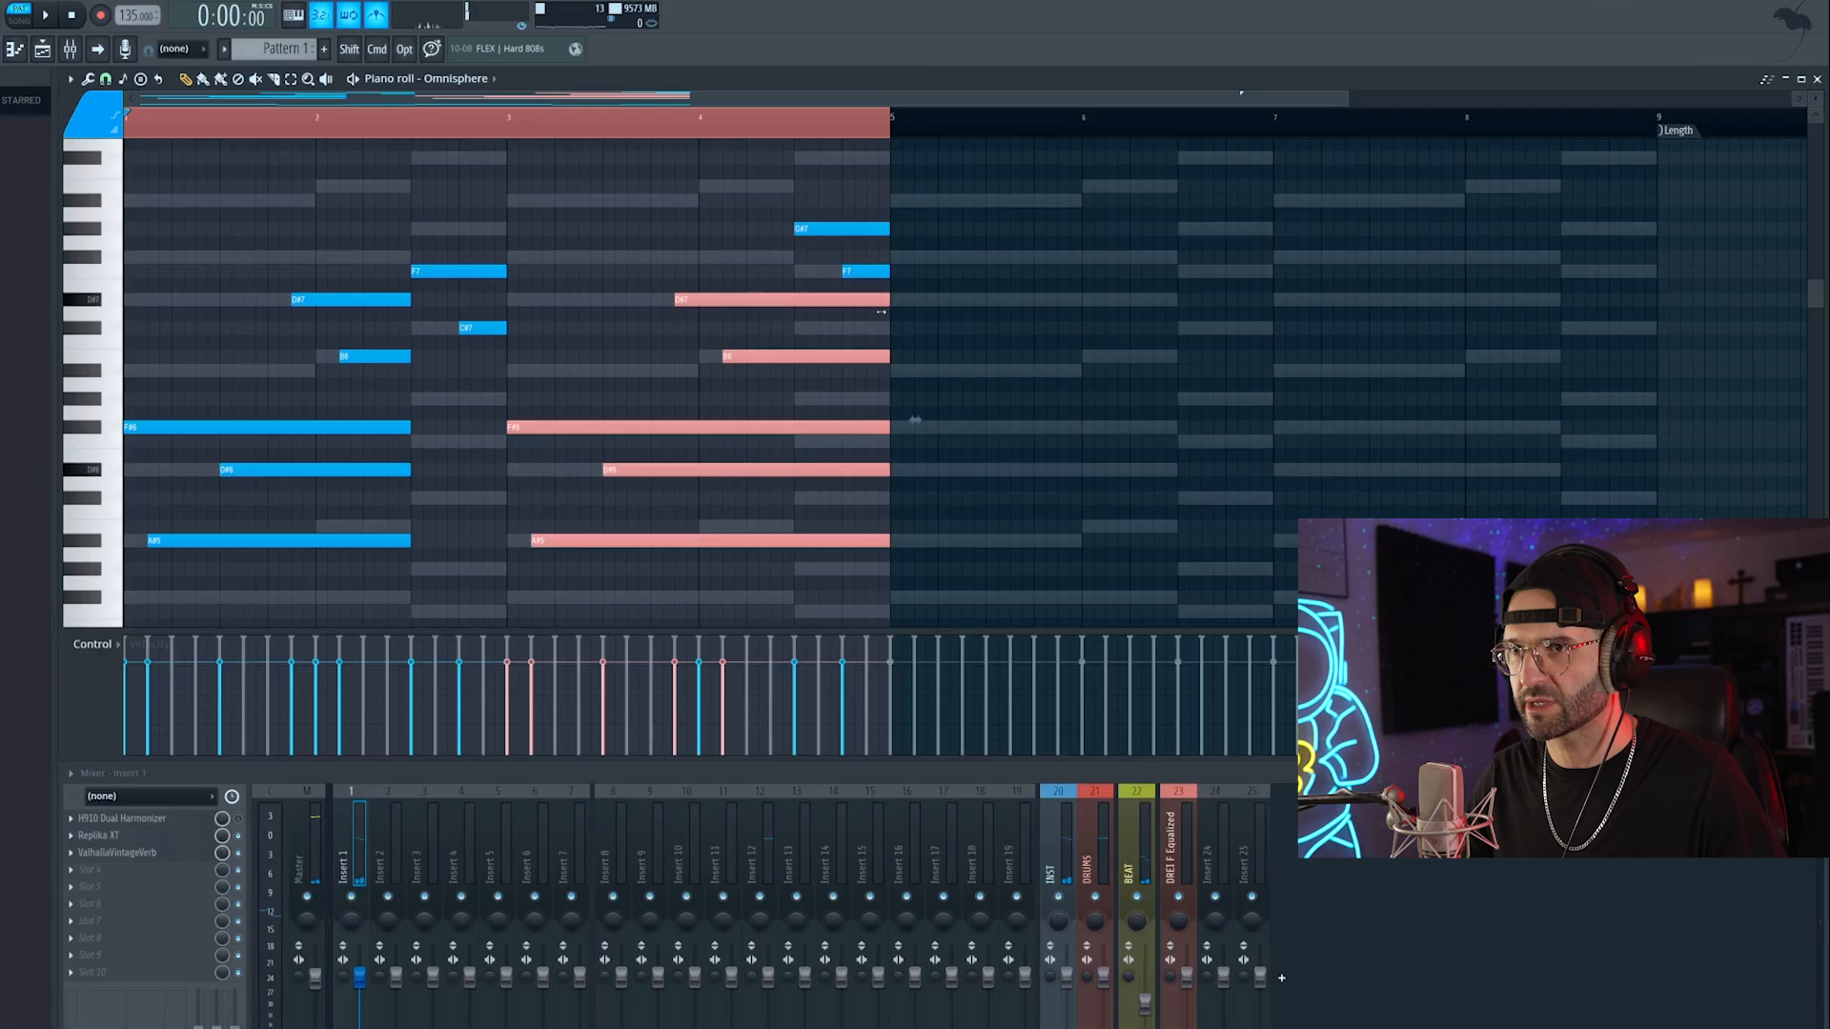
{"action": "left_click_drag", "start_coordinate": [429, 336], "coordinate": [366, 555]}
{"action": "left_click_drag", "start_coordinate": [406, 470], "coordinate": [527, 448]}
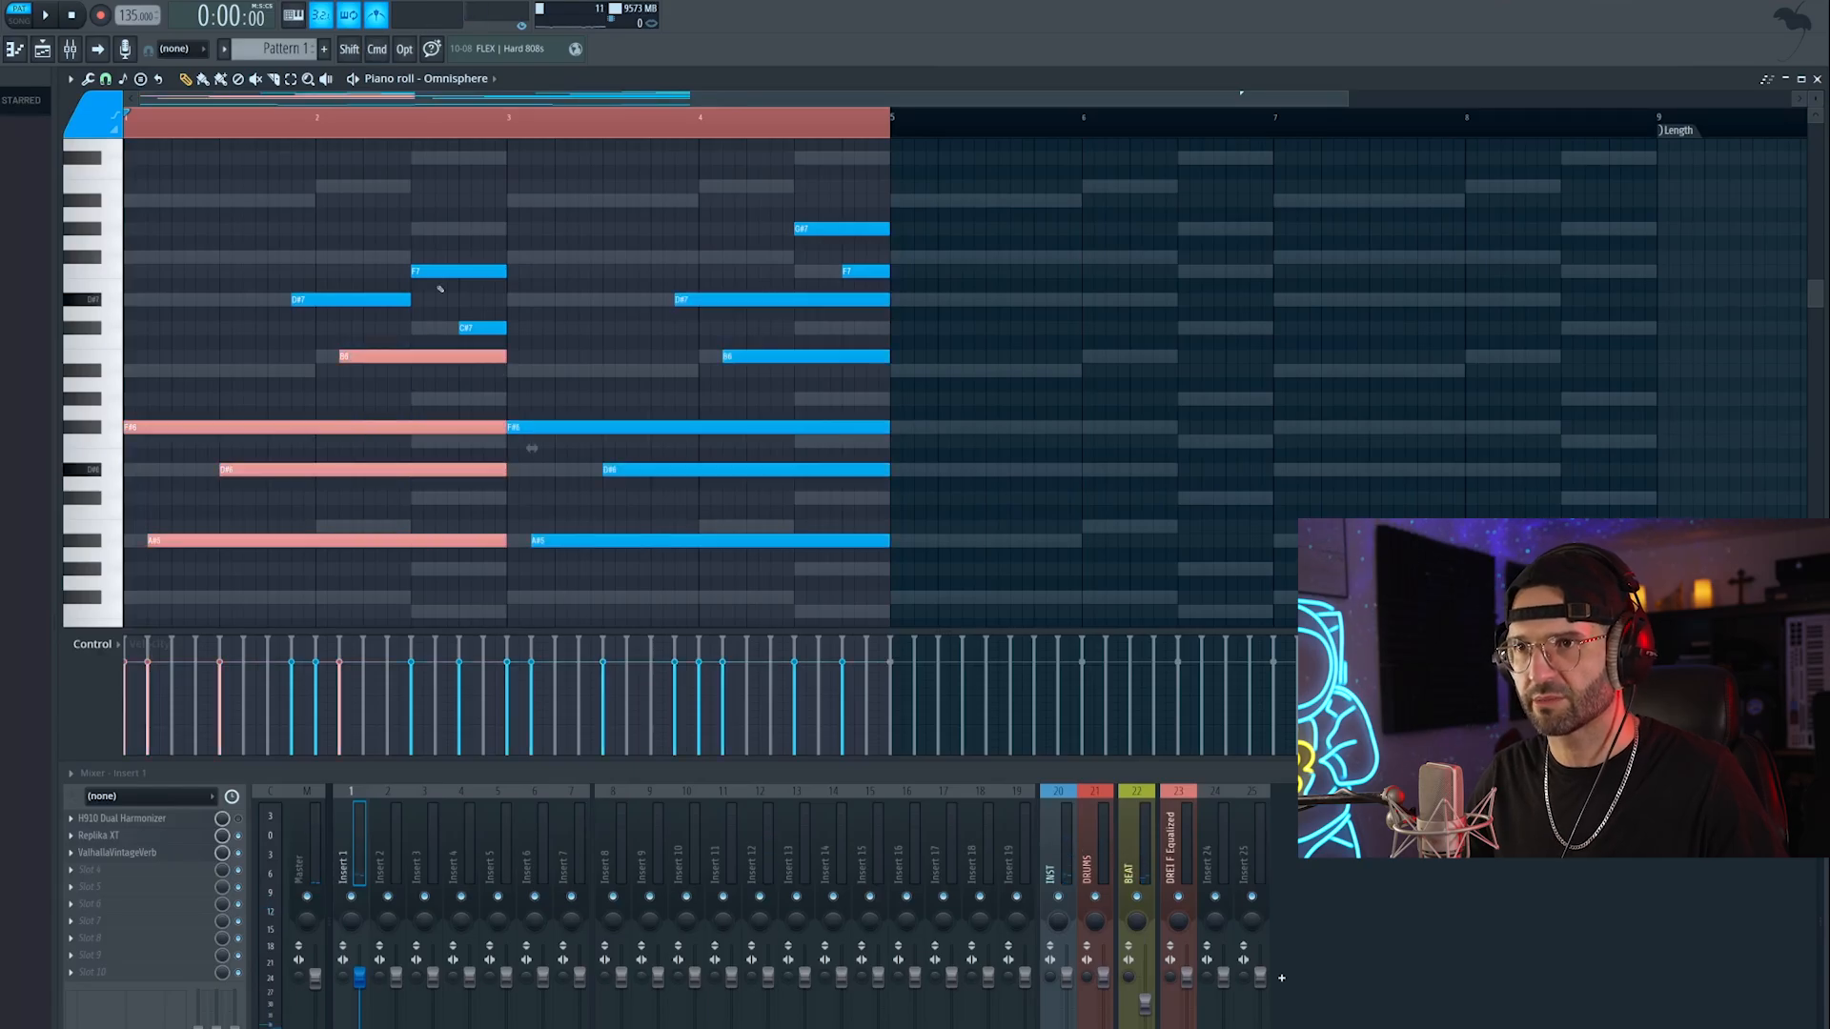
{"action": "left_click", "coordinate": [425, 295], "text": "super"}
{"action": "key", "text": "space"}
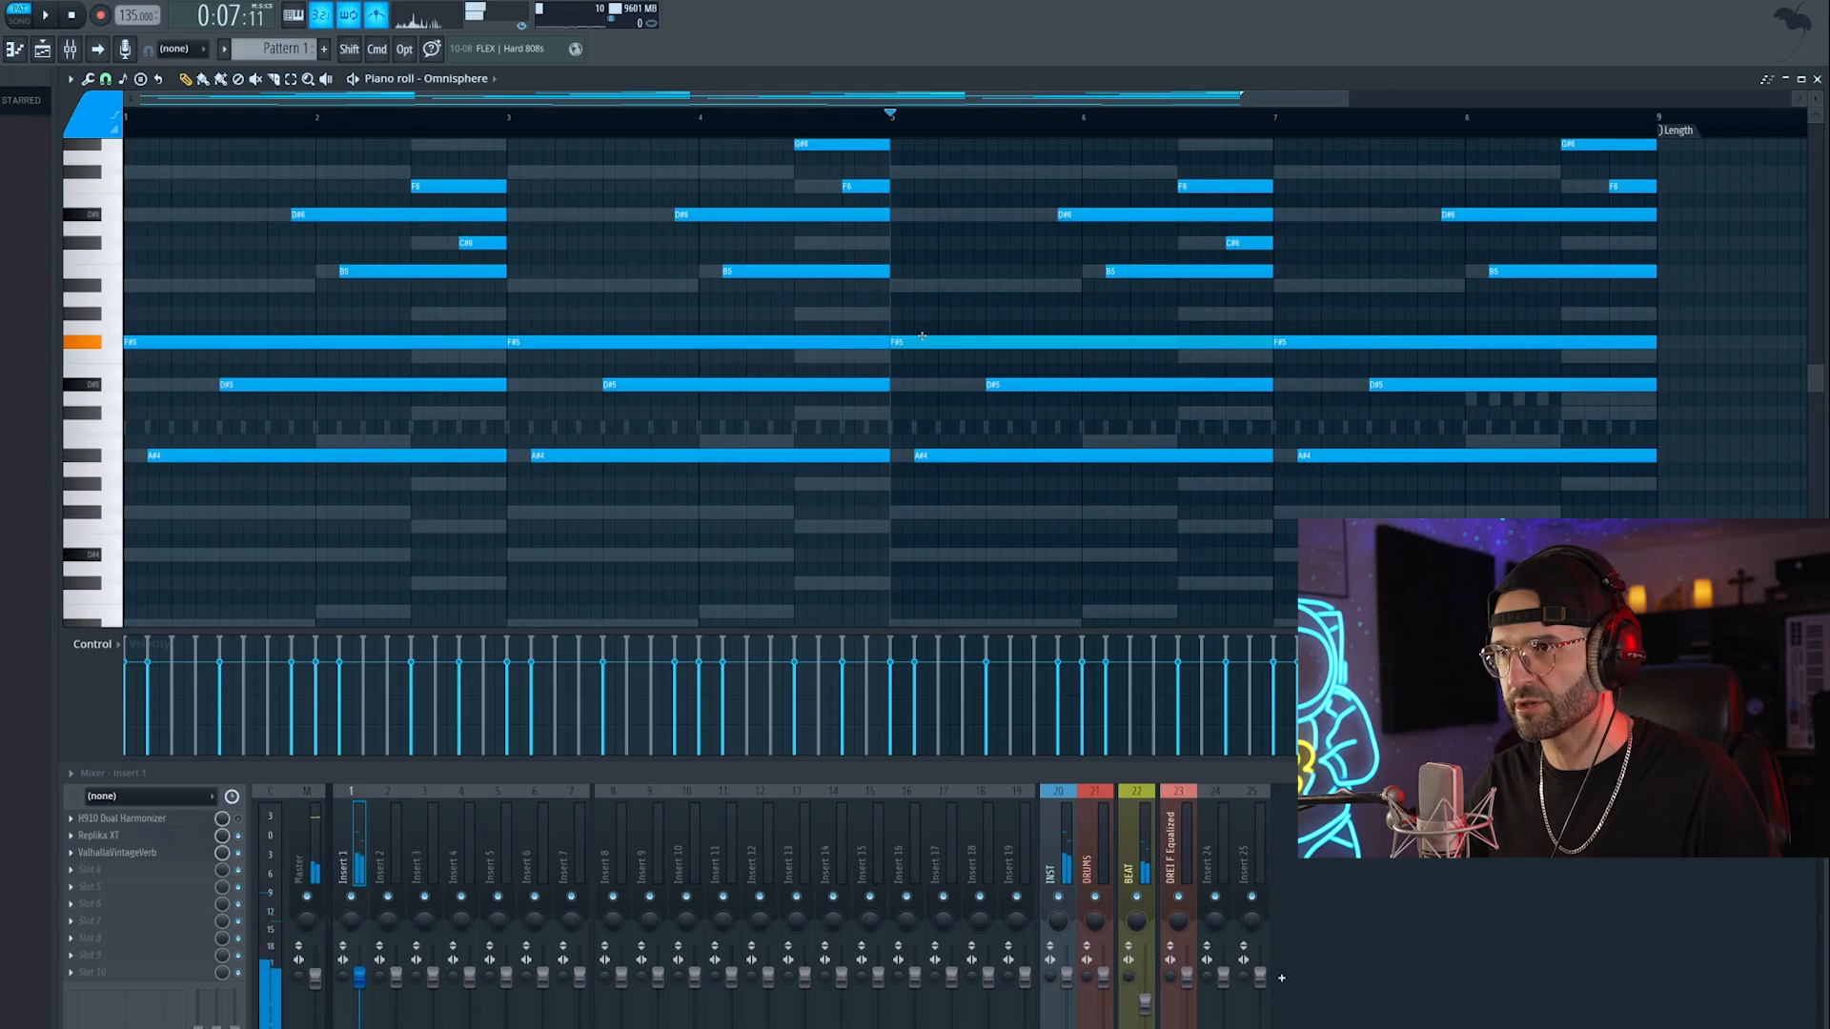
Step: Raise the three opening melody notes of bar 5 to A#5, D#5 and F#5 and play back from there
{"action": "left_click_drag", "start_coordinate": [921, 336], "coordinate": [921, 279]}
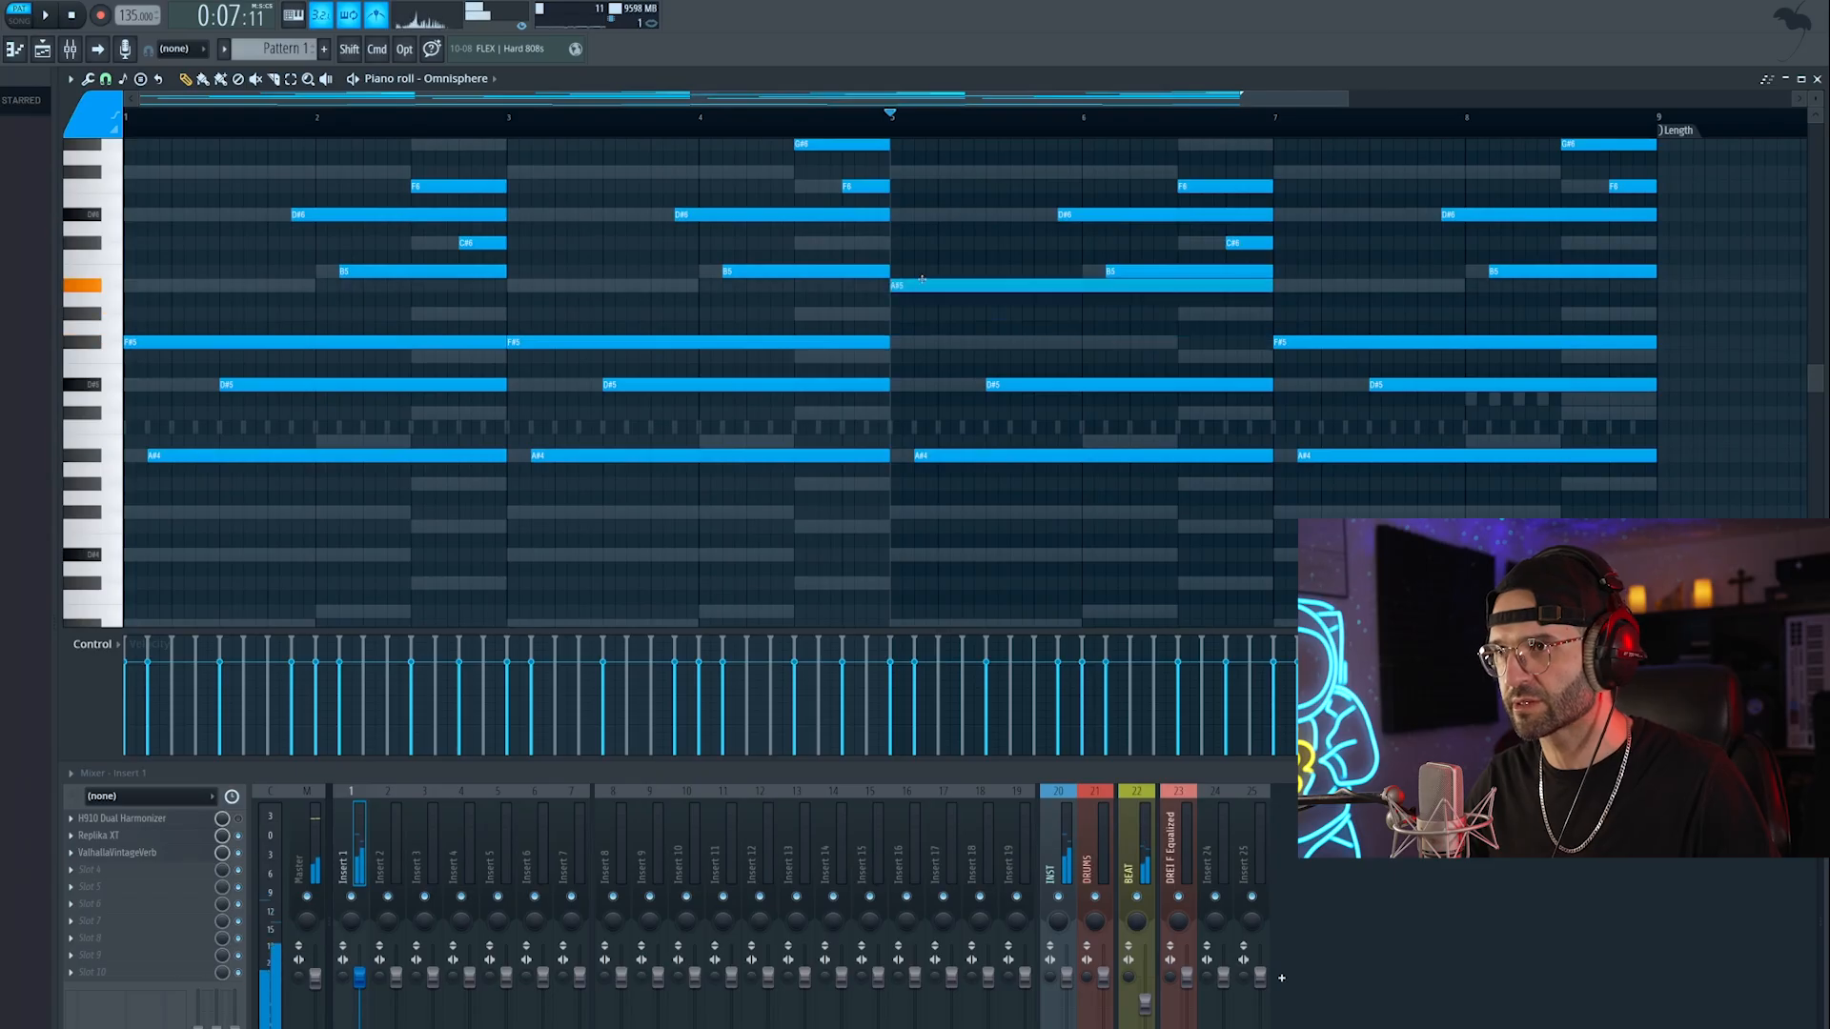
{"action": "left_click_drag", "start_coordinate": [951, 446], "coordinate": [1008, 340]}
{"action": "key", "text": "space"}
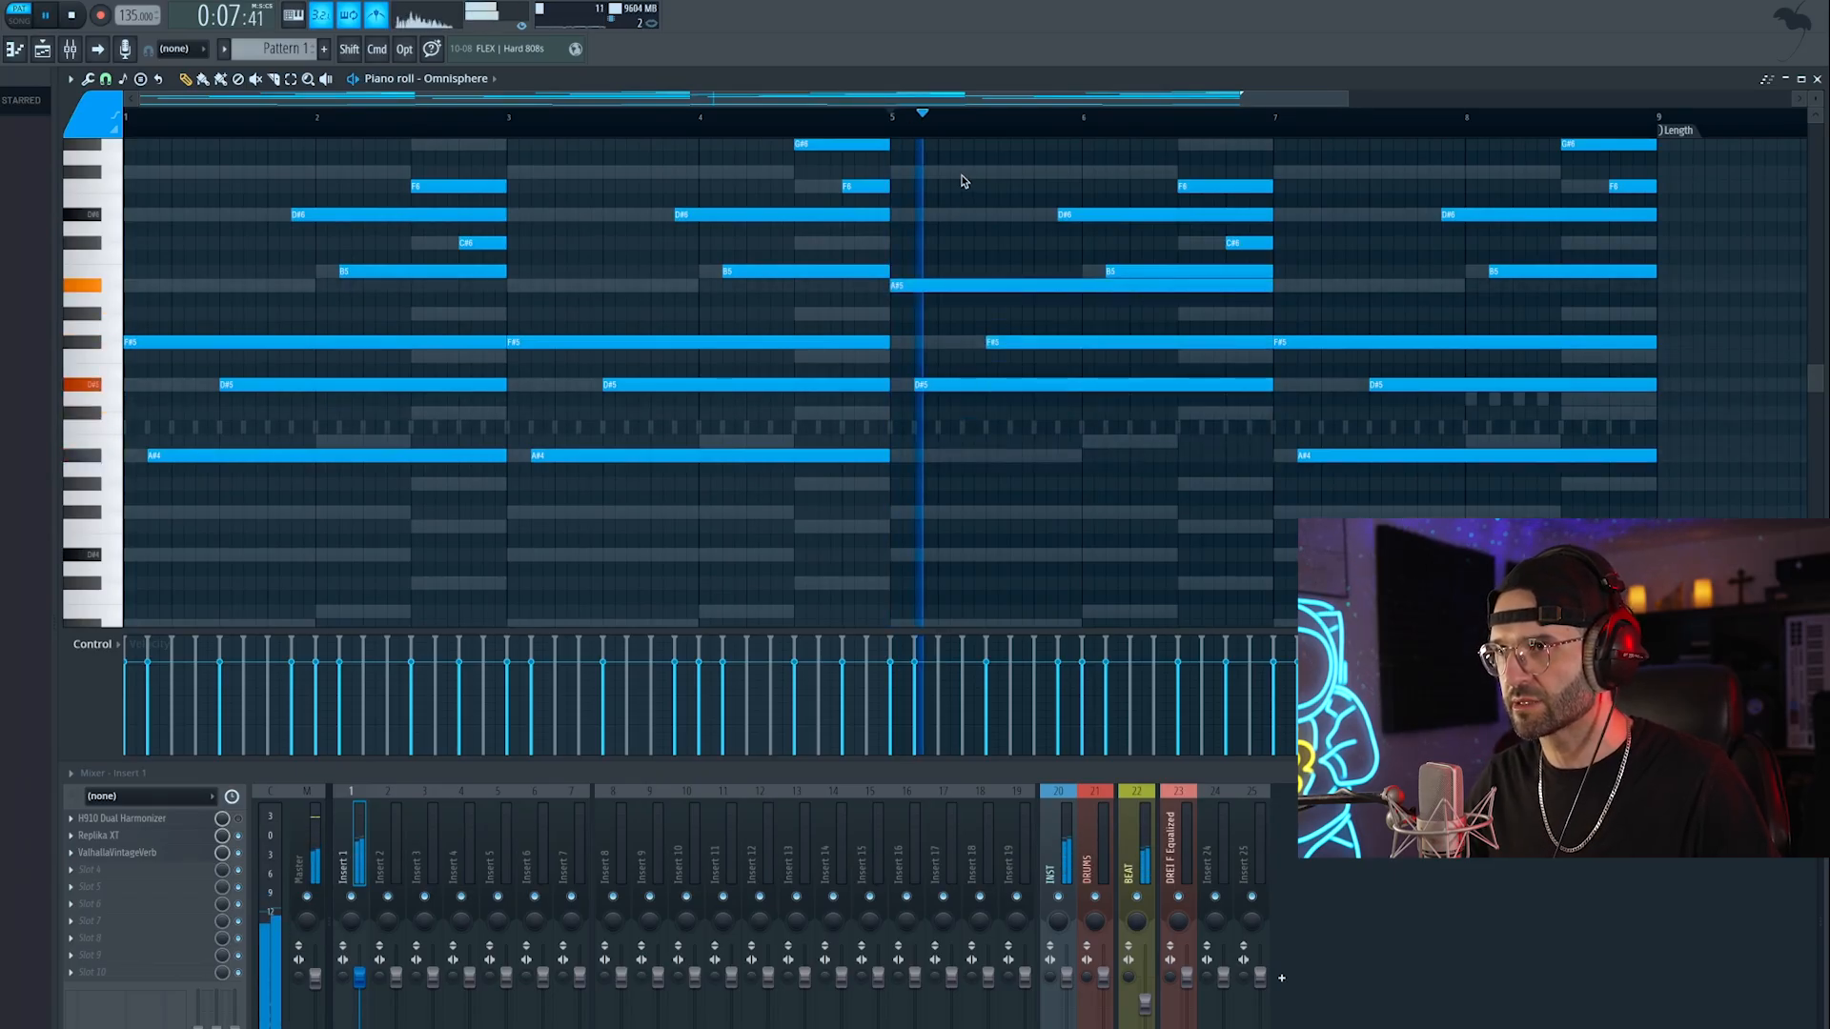
{"action": "key", "text": "space"}
{"action": "key", "text": "space"}
{"action": "key", "text": "space"}
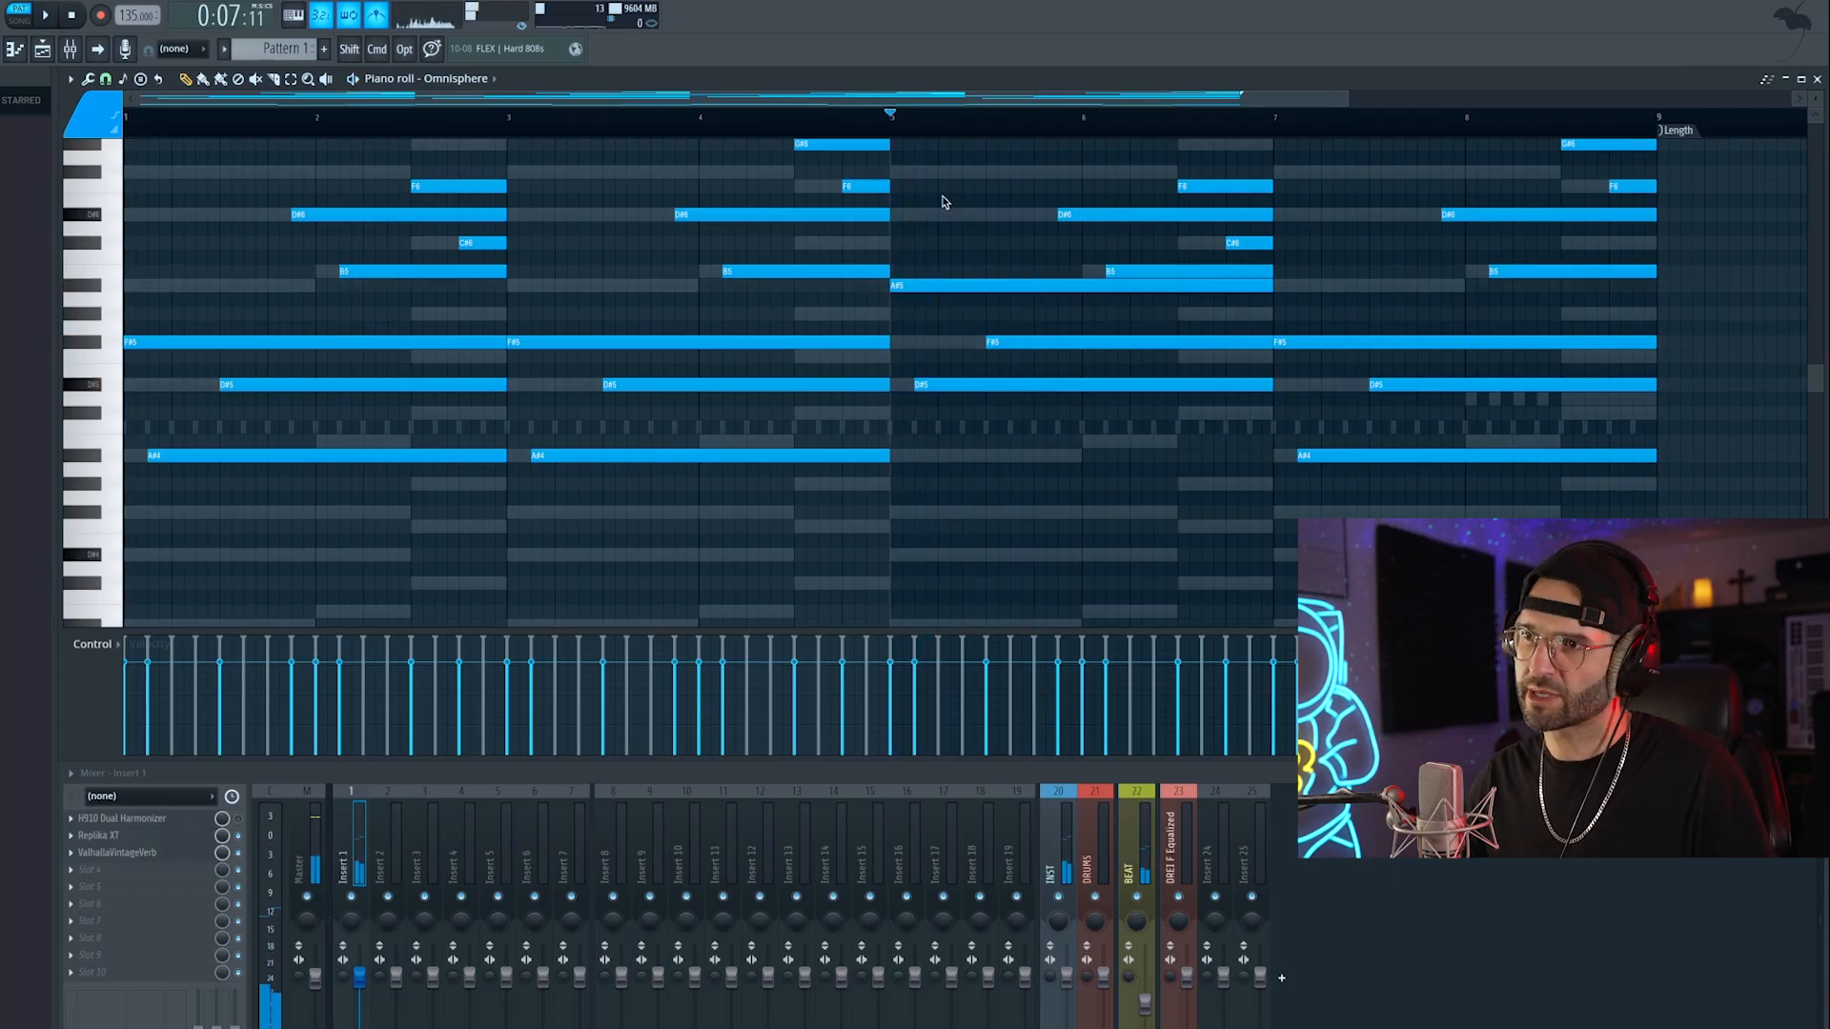
{"action": "key", "text": "space"}
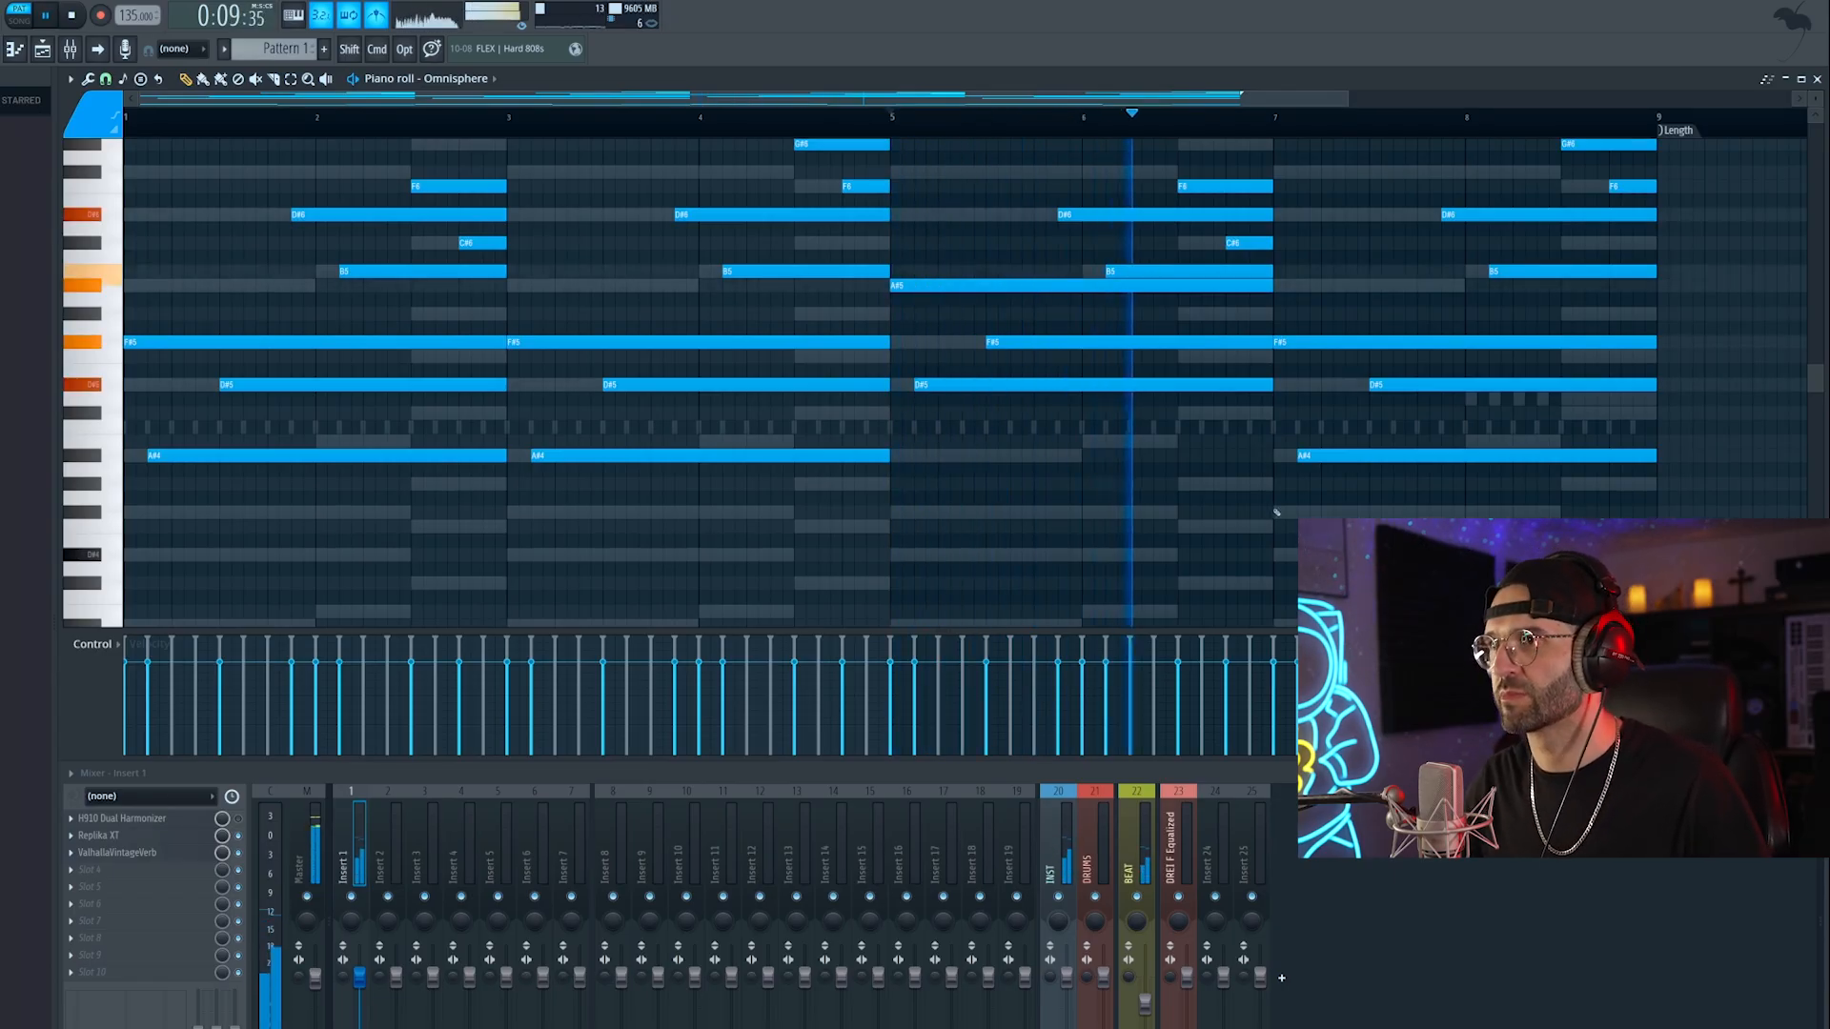
Step: Raise the opening F#5 of bar 7 to A#5 and move the two lower notes after it up as well
{"action": "scroll", "coordinate": [1267, 438], "scroll_direction": "up", "scroll_amount": 1}
{"action": "key", "text": "space"}
{"action": "left_click_drag", "start_coordinate": [1311, 390], "coordinate": [1316, 330]}
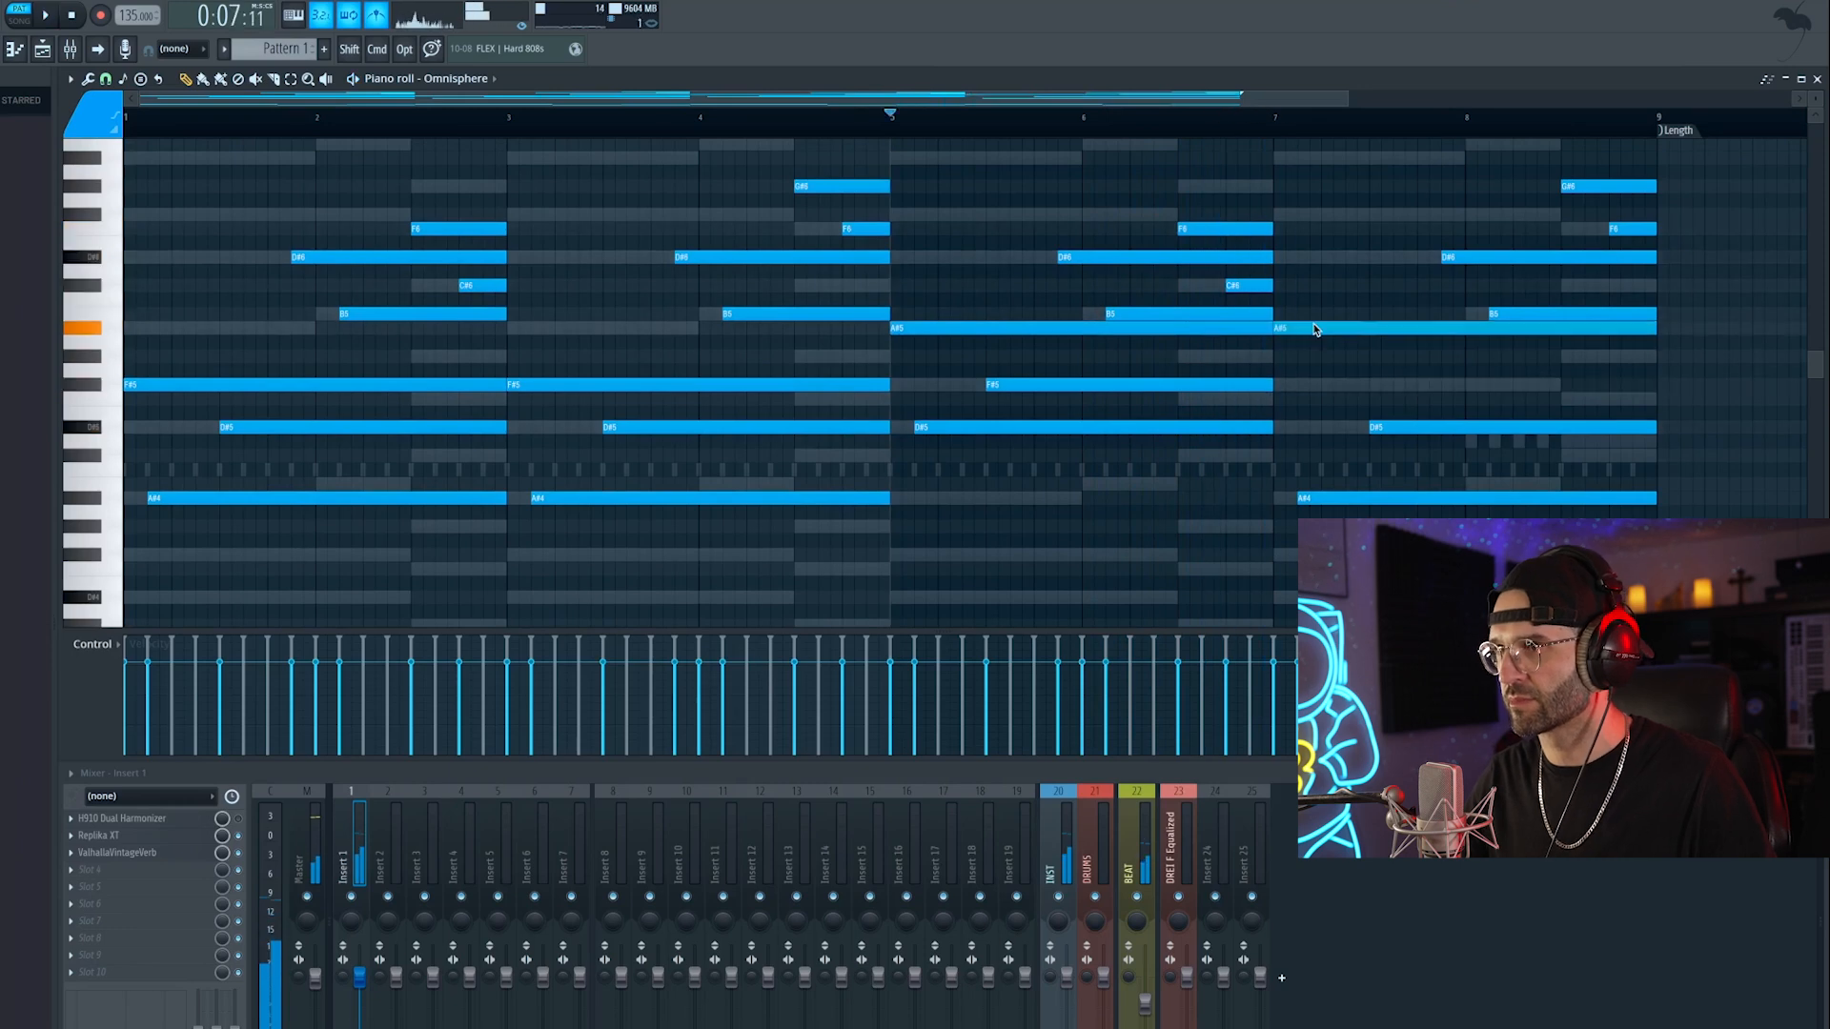
{"action": "left_click_drag", "start_coordinate": [1314, 489], "coordinate": [1397, 378]}
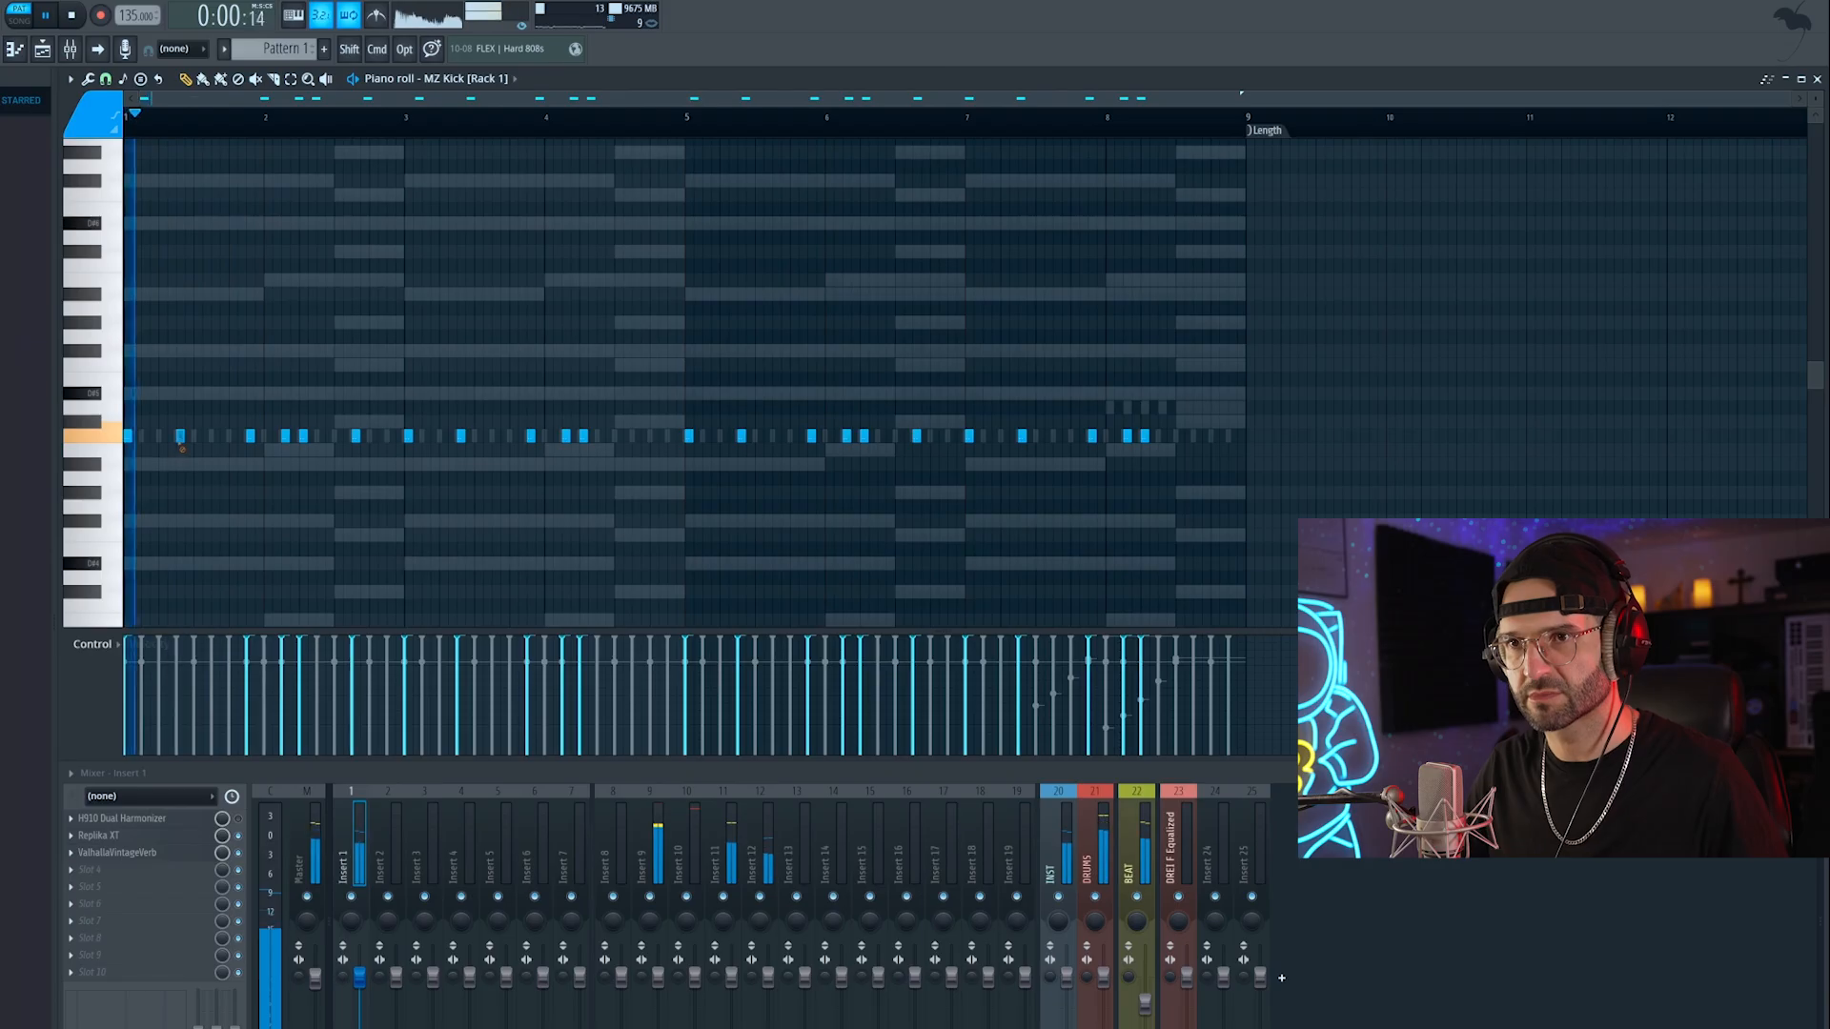
Step: Try removing the second kick hit in bars 1 and 3 of the MZ Kick pattern
{"action": "right_click", "coordinate": [180, 437]}
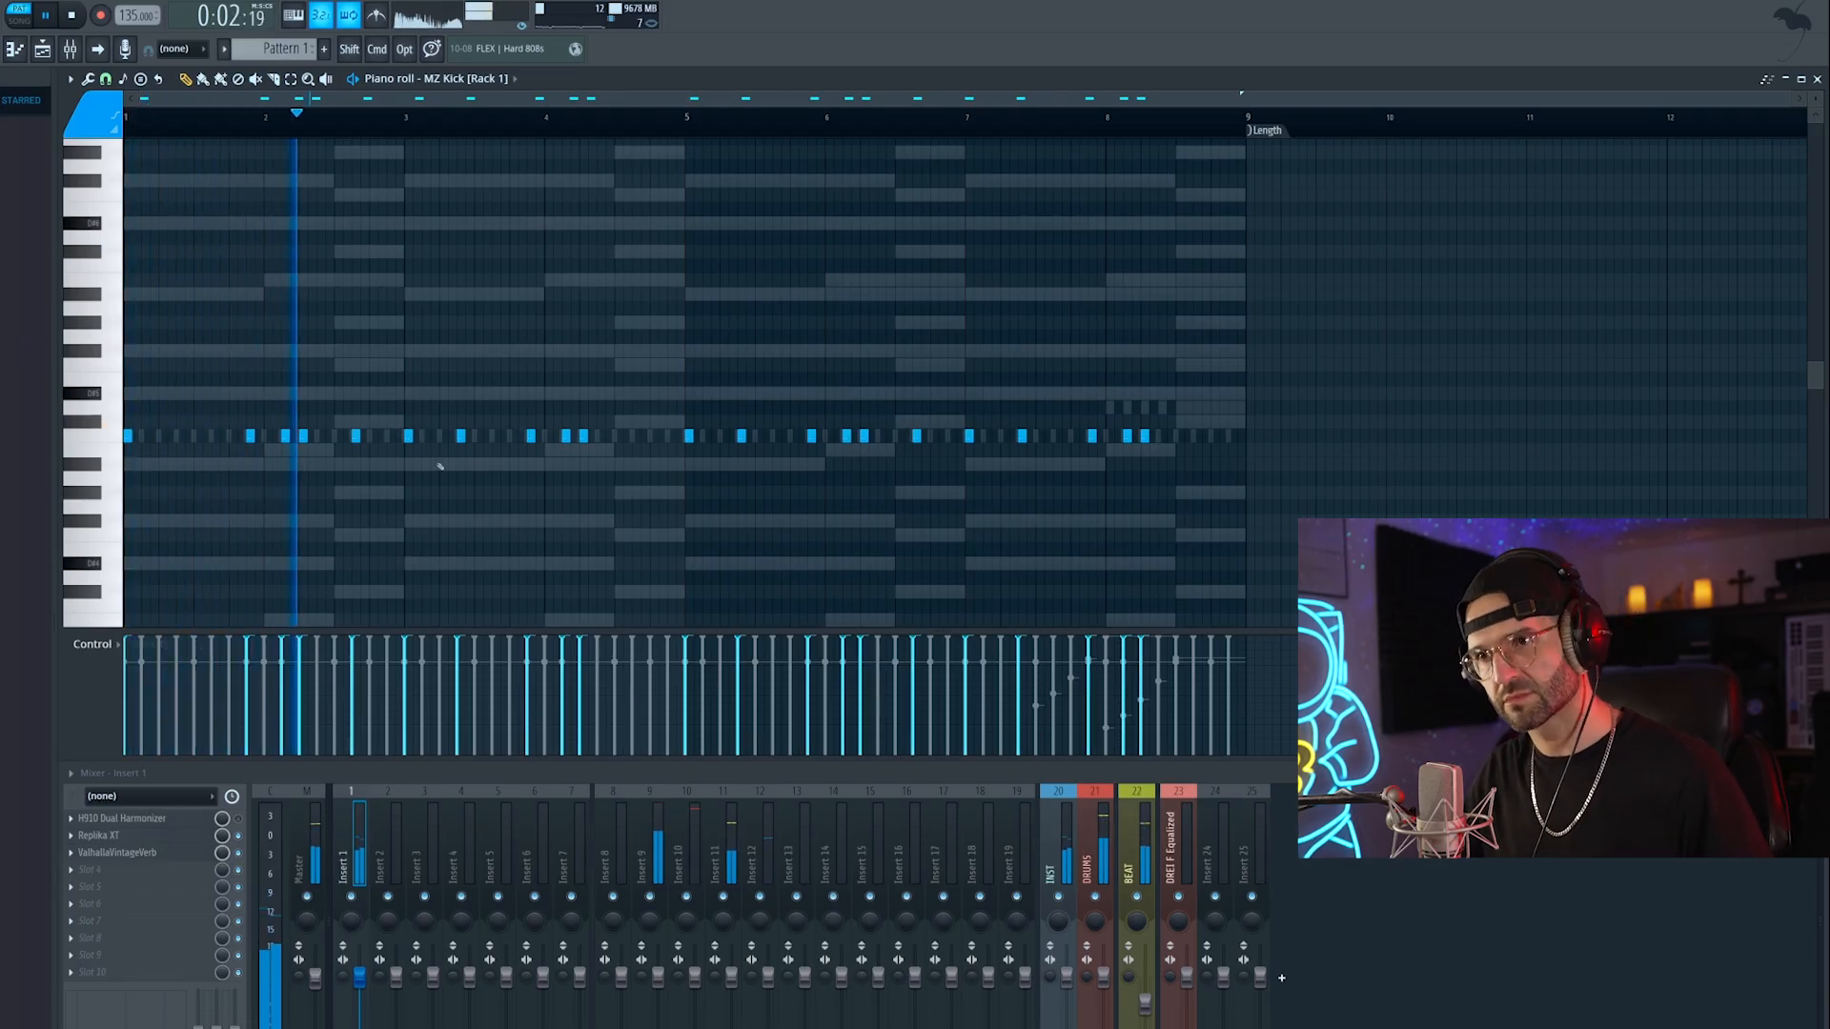
{"action": "right_click", "coordinate": [461, 436]}
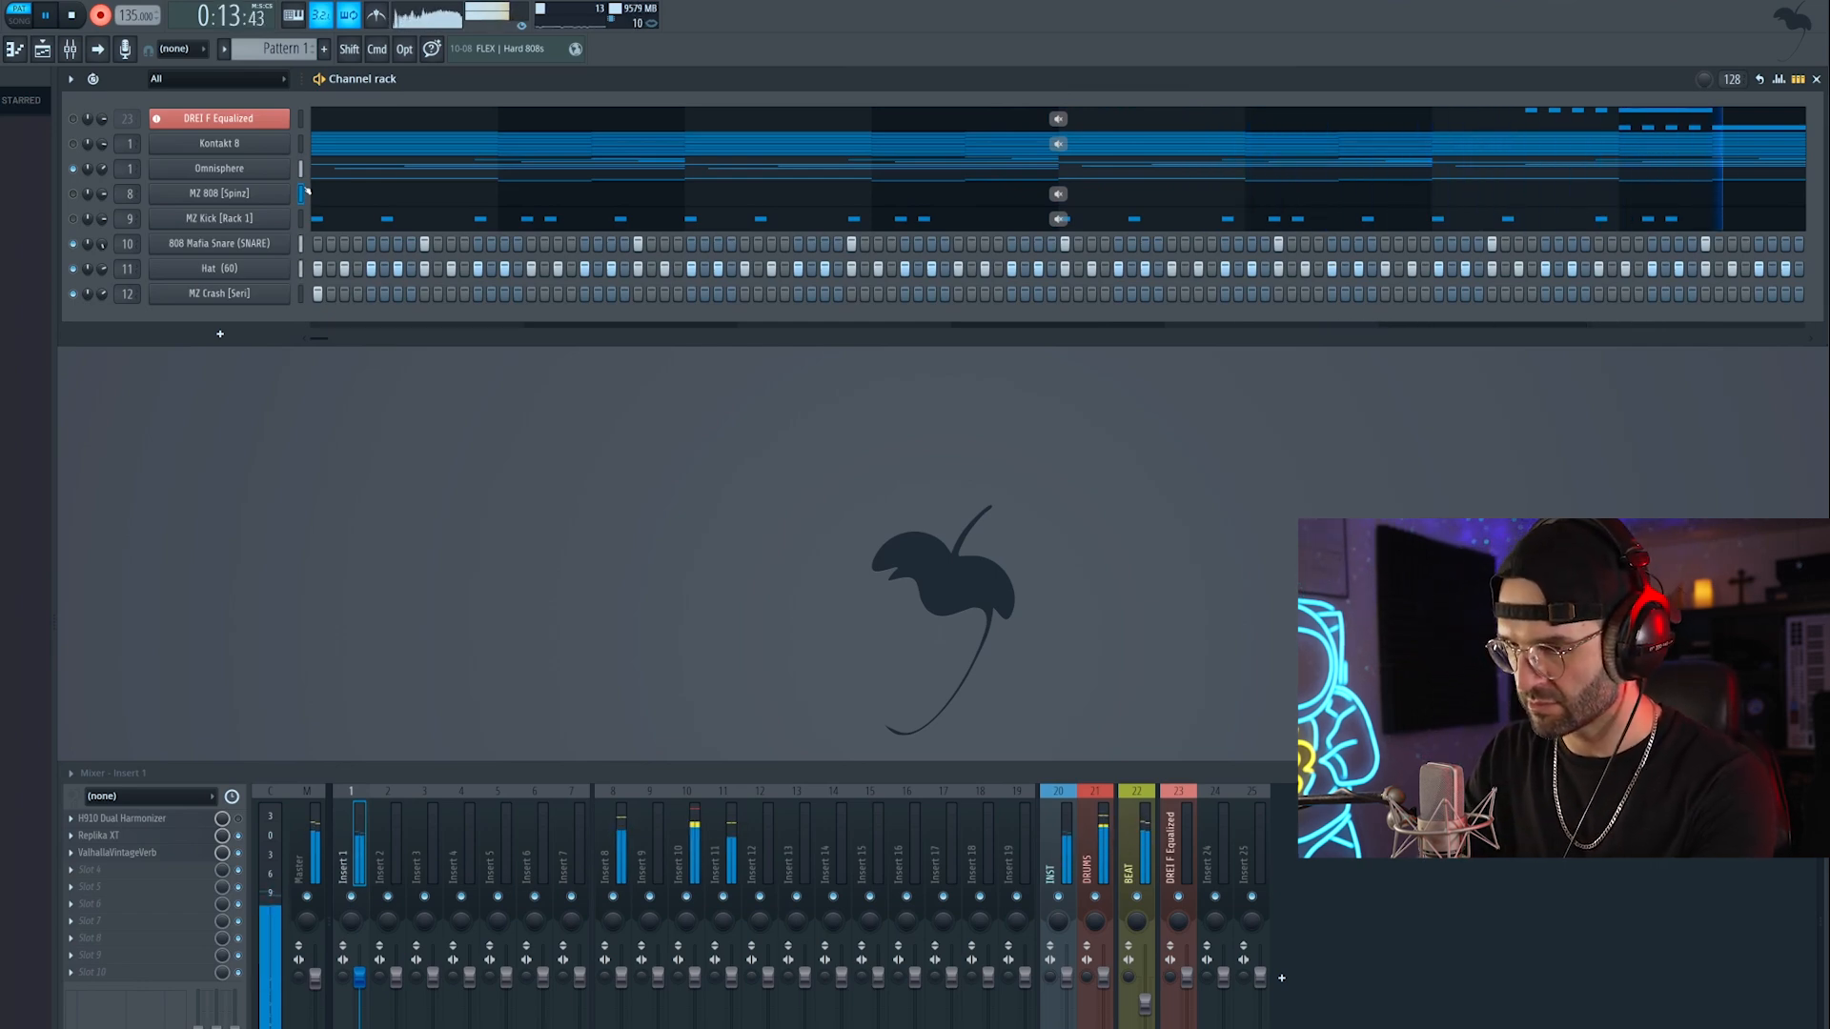
Step: Stop recording the 808 pattern and unmute the MZ 808 channel
{"action": "key", "text": "space"}
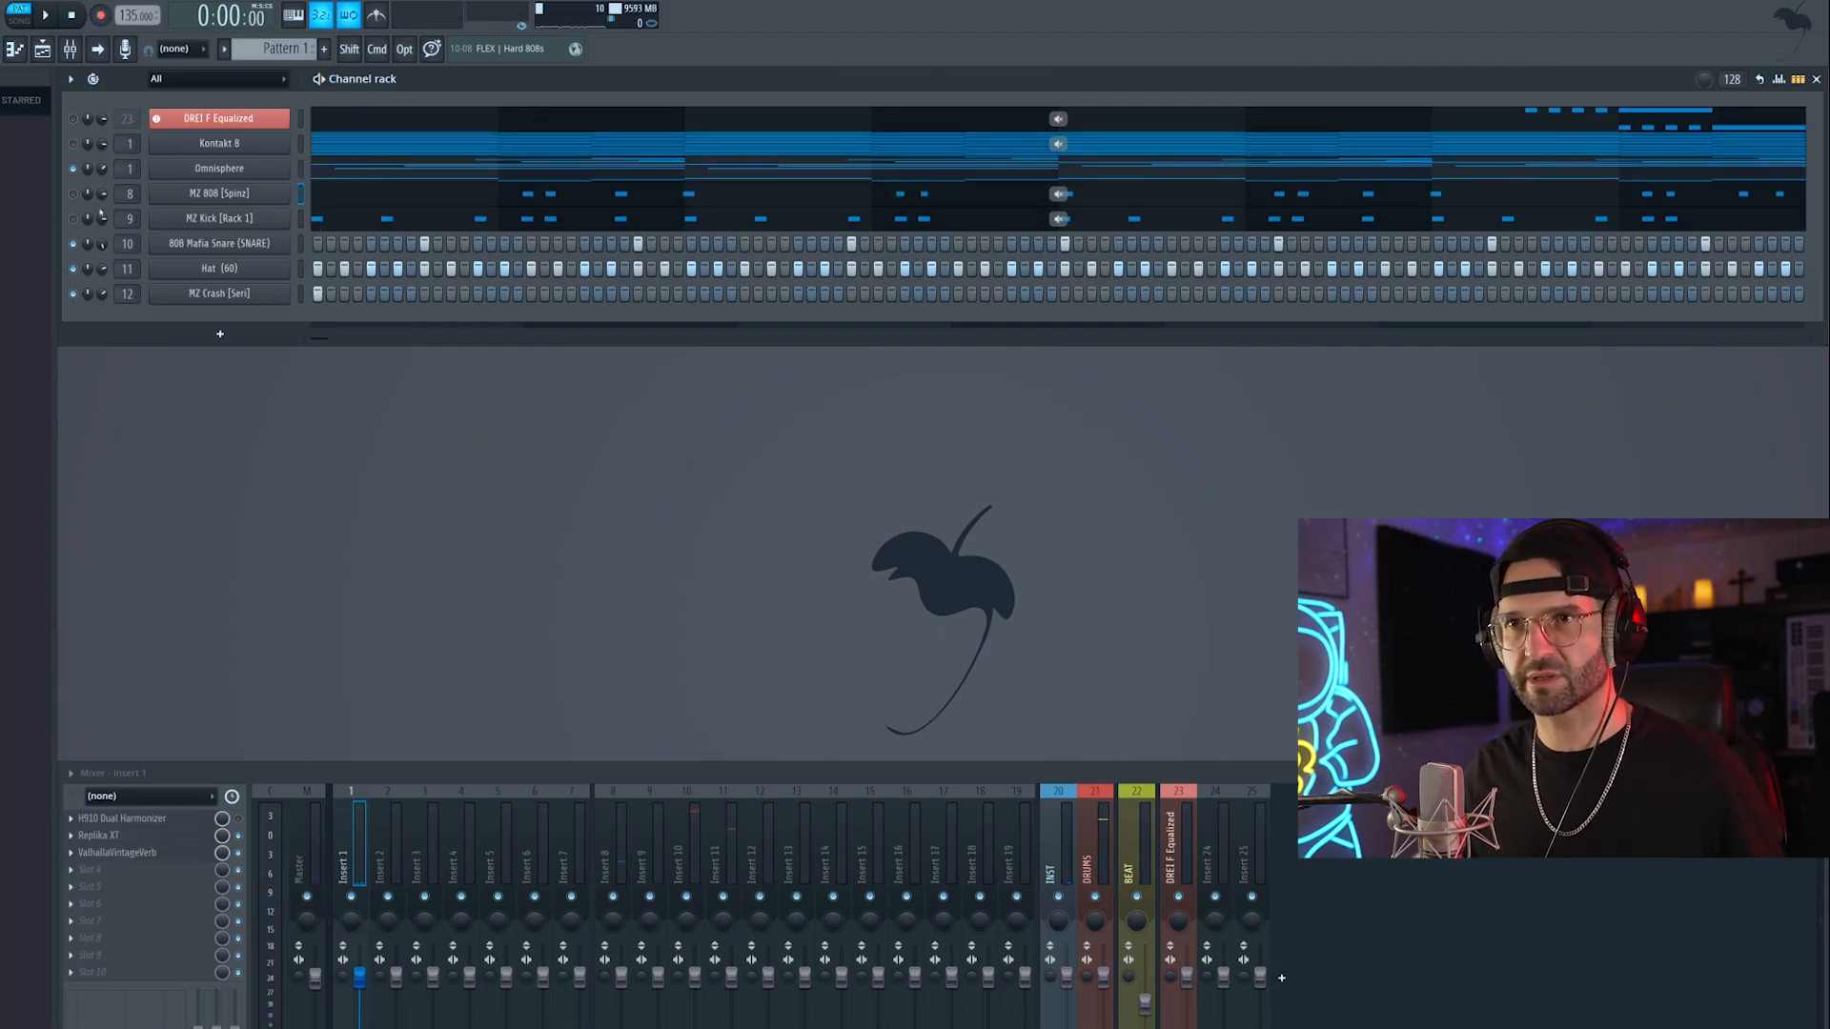
{"action": "left_click", "coordinate": [75, 195]}
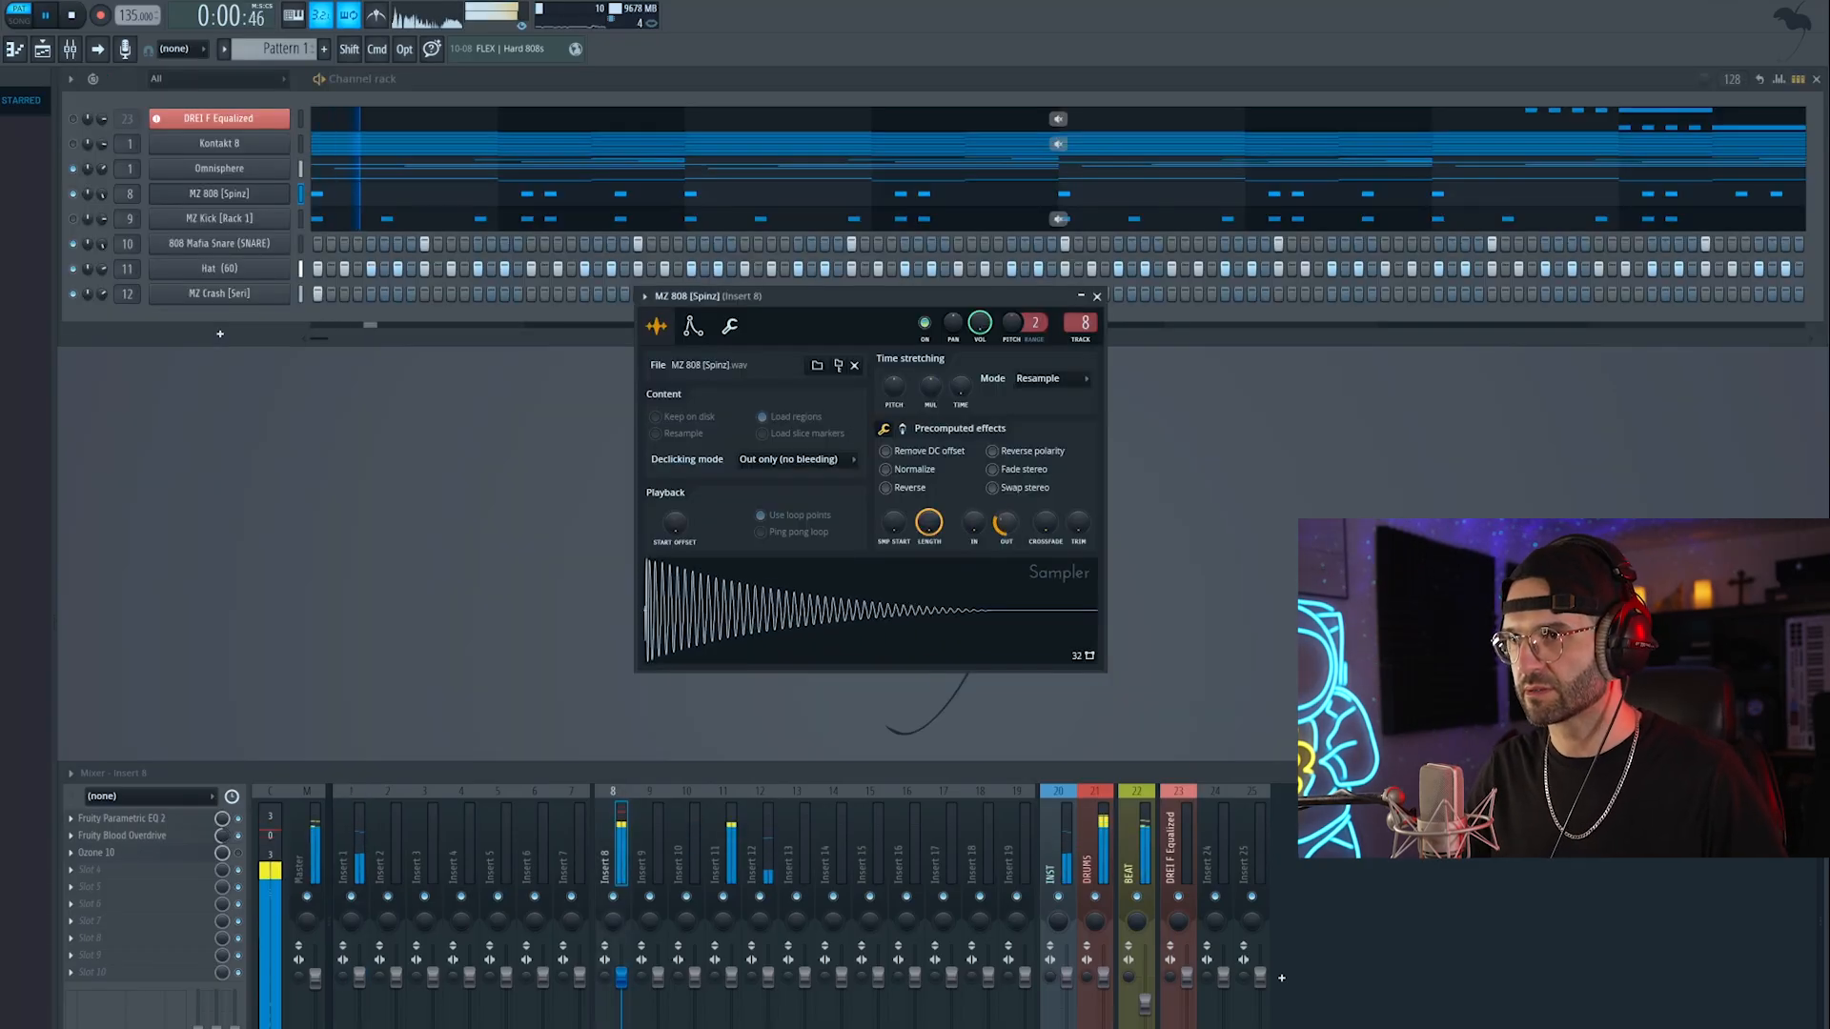
Step: Enable the MZ 808 volume envelope with minimum attack, hold and decay and a raised release, and play the beat
{"action": "left_click", "coordinate": [693, 326]}
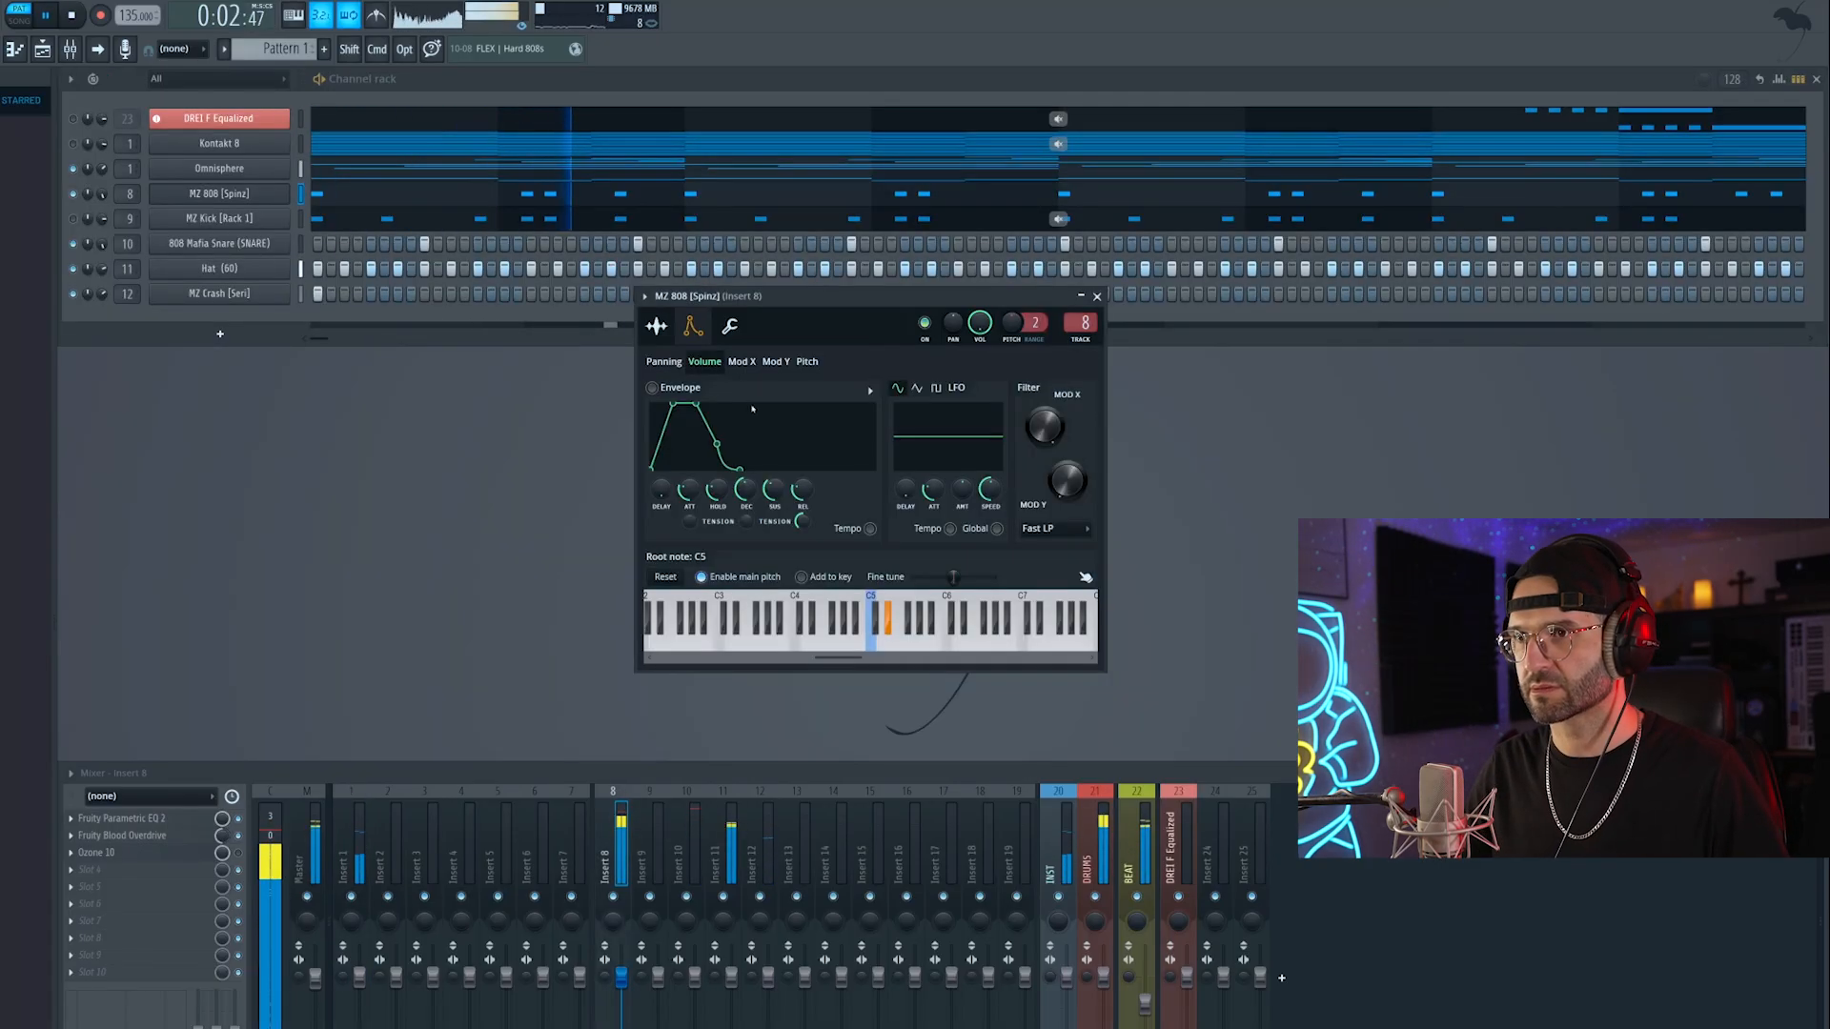
{"action": "key", "text": "space"}
{"action": "left_click_drag", "start_coordinate": [689, 490], "coordinate": [718, 539]}
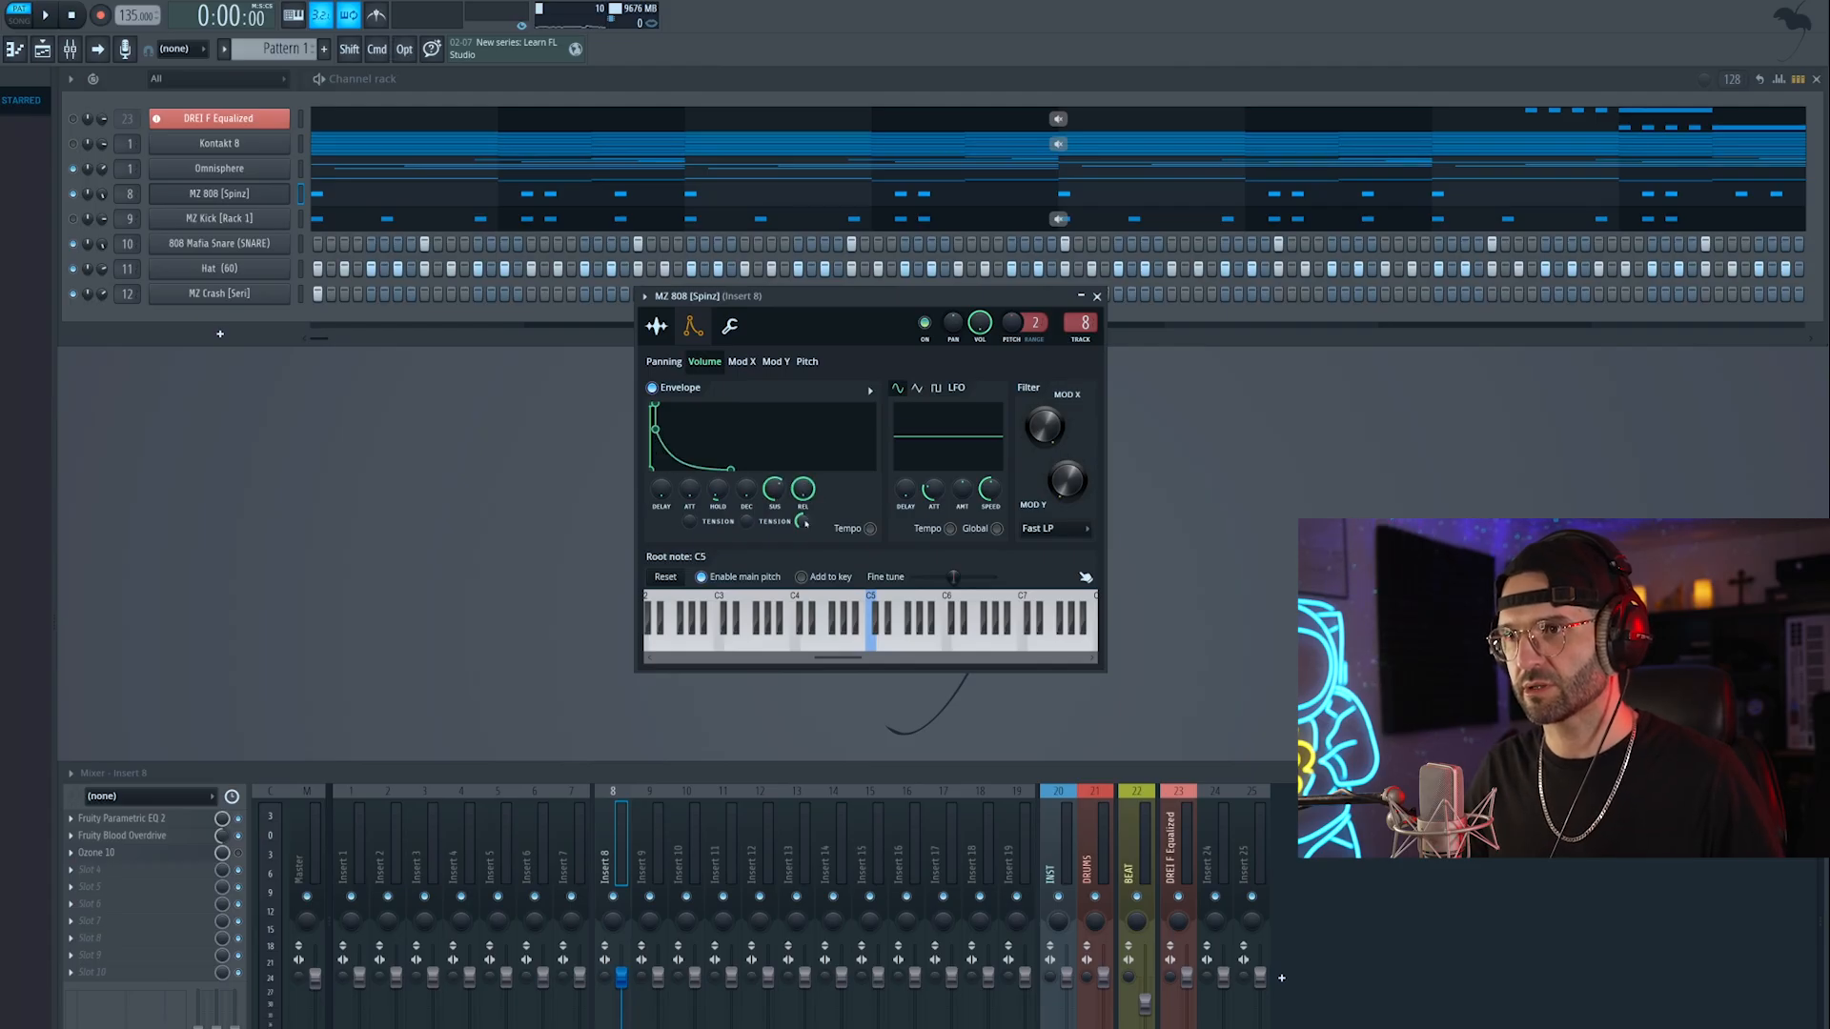
{"action": "key", "text": "space"}
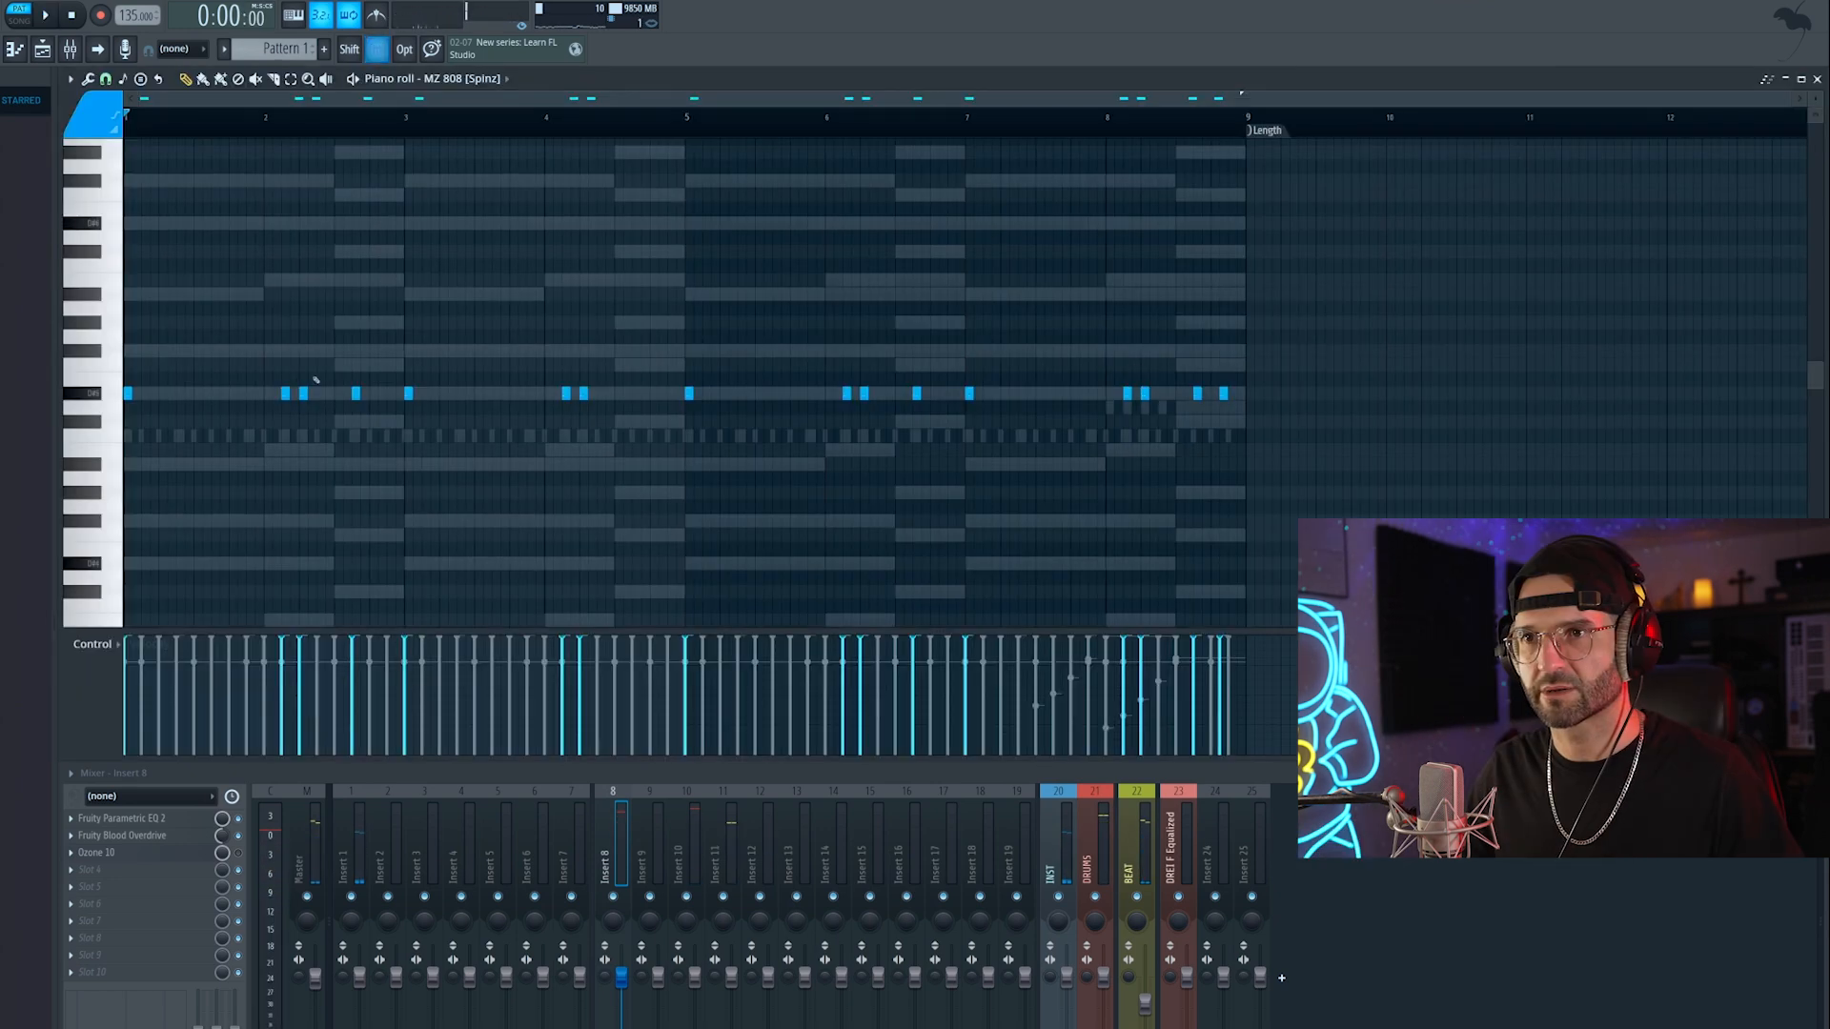
Step: Lower the MZ 808 hits in bars 2, 4 and 6, moving the paired hits to B and the single hits after them to C#
{"action": "left_click_drag", "start_coordinate": [315, 377], "coordinate": [286, 453]}
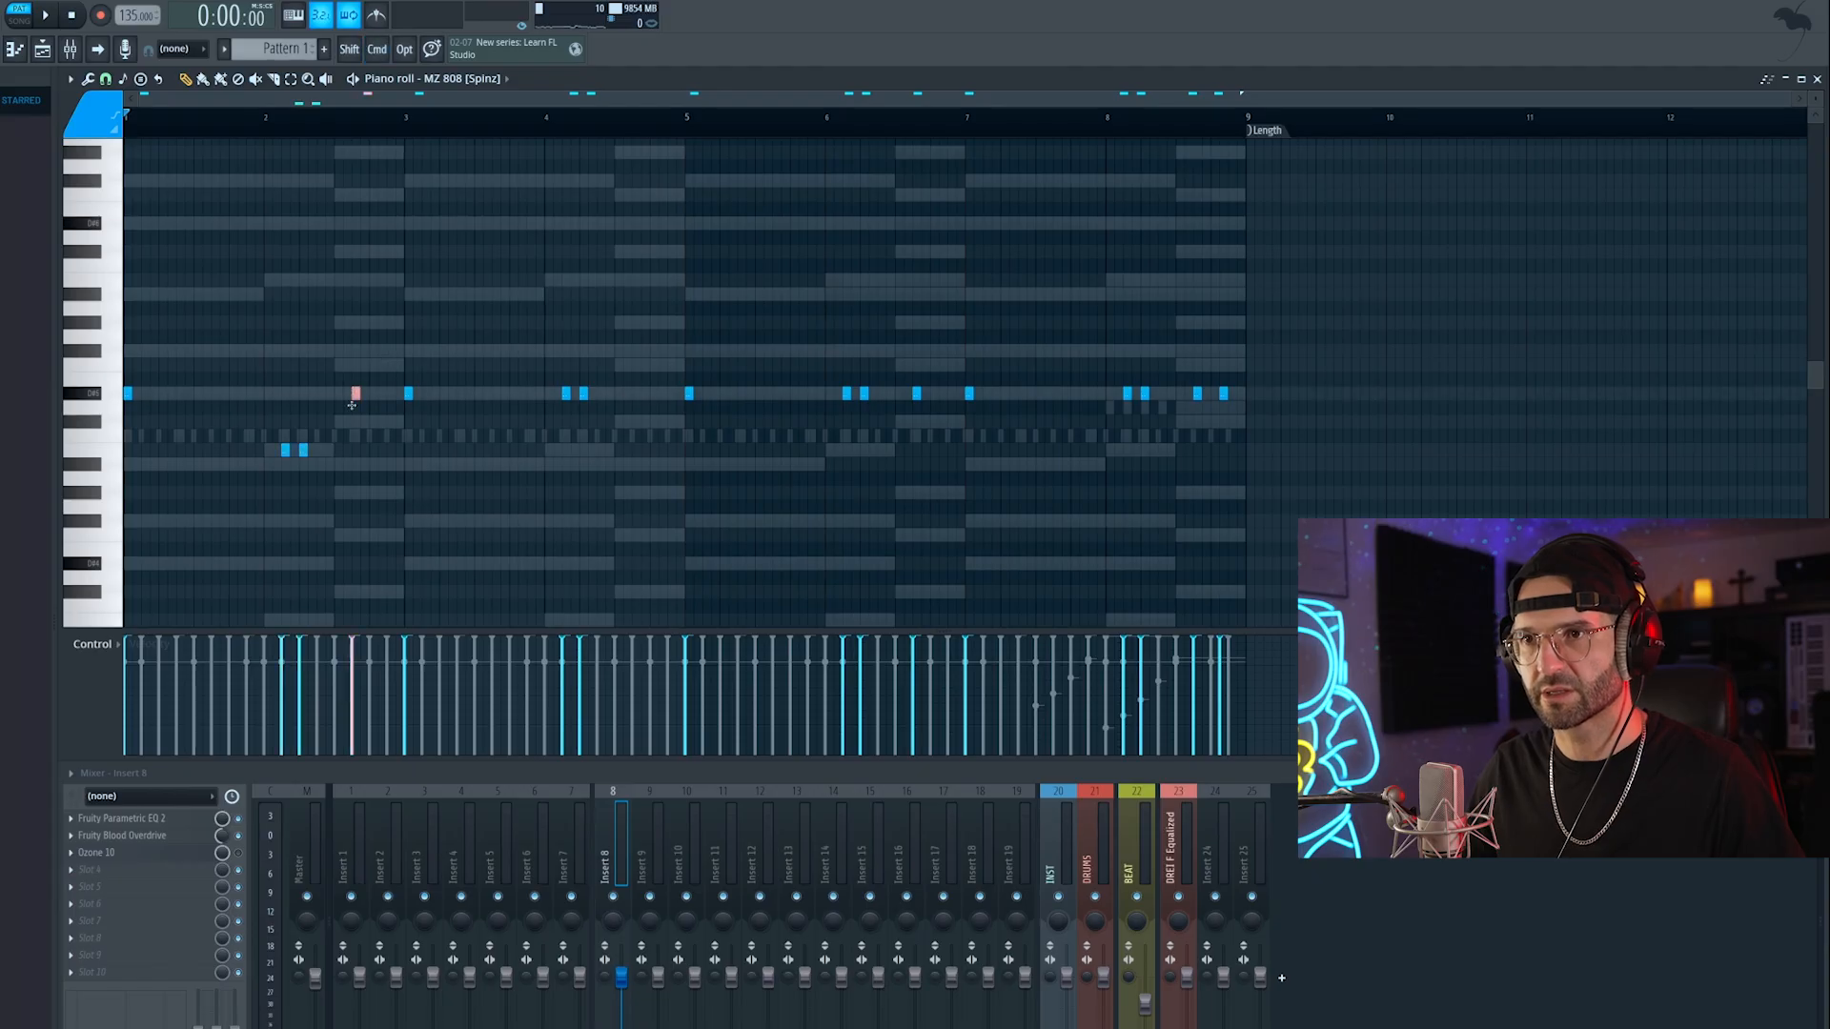
{"action": "left_click_drag", "start_coordinate": [560, 399], "coordinate": [560, 455]}
{"action": "left_click_drag", "start_coordinate": [877, 378], "coordinate": [838, 407]}
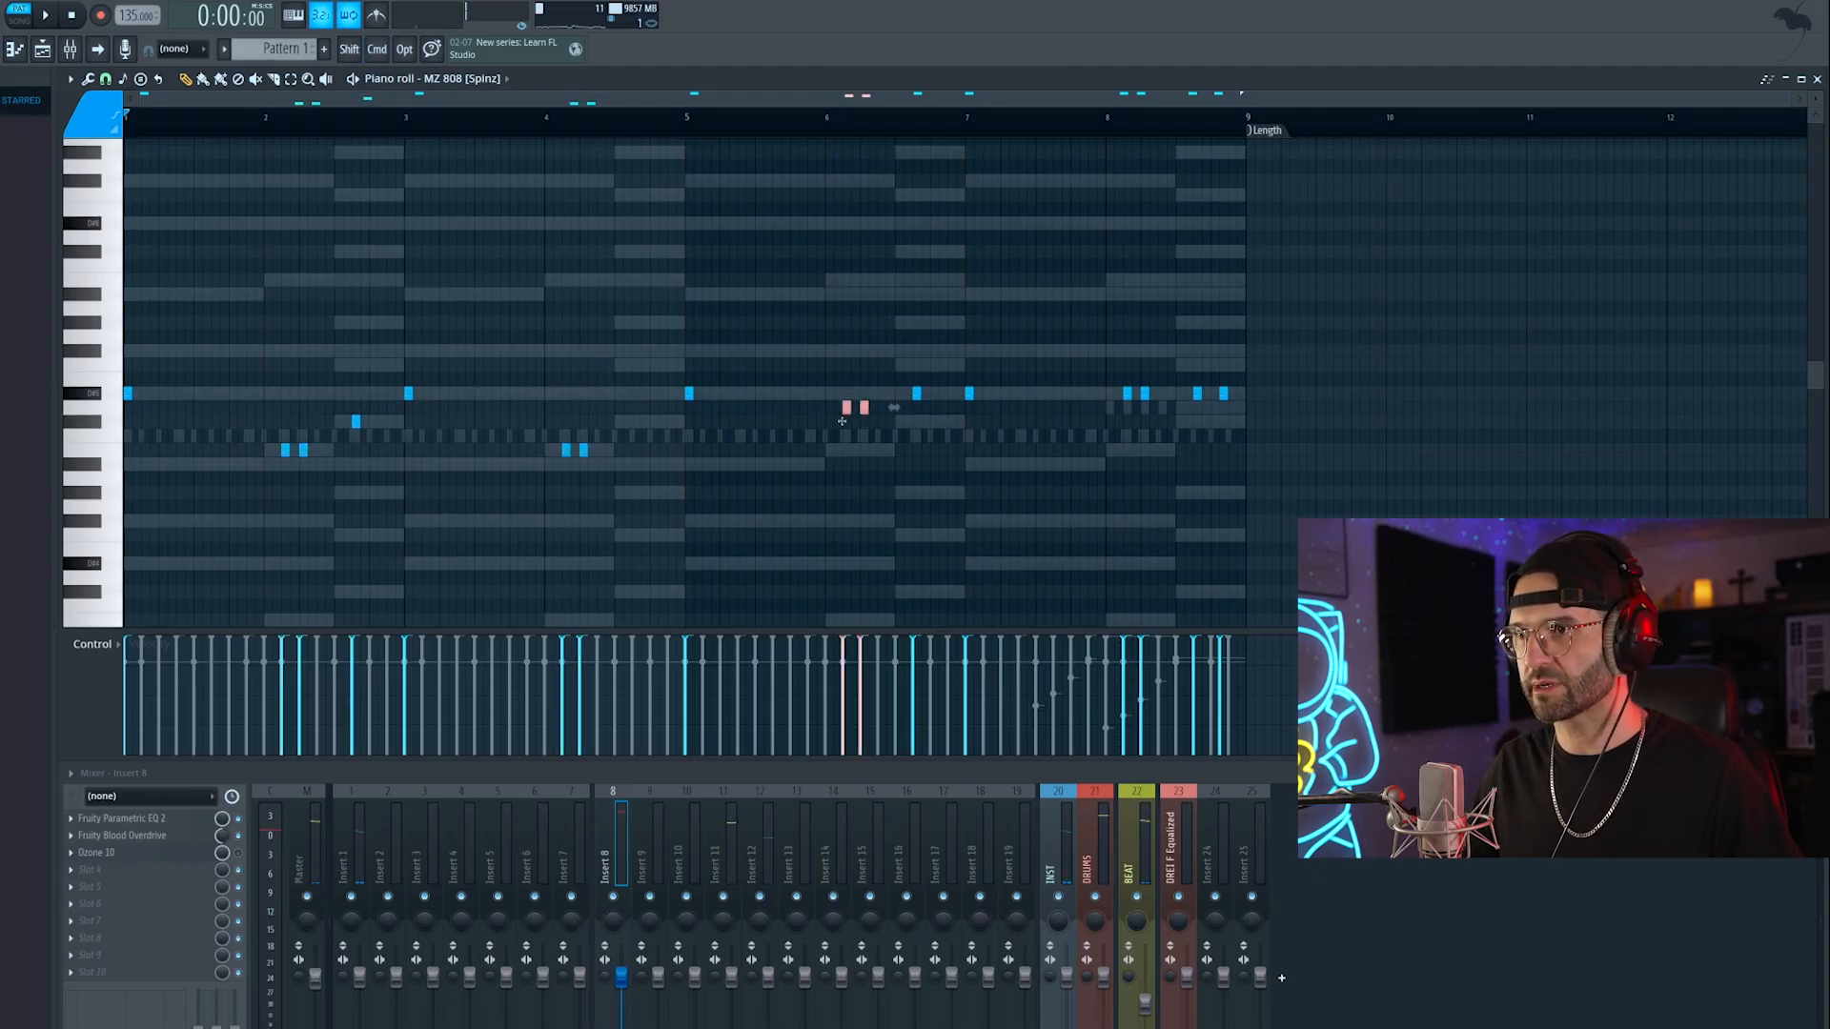
{"action": "left_click_drag", "start_coordinate": [912, 392], "coordinate": [911, 420]}
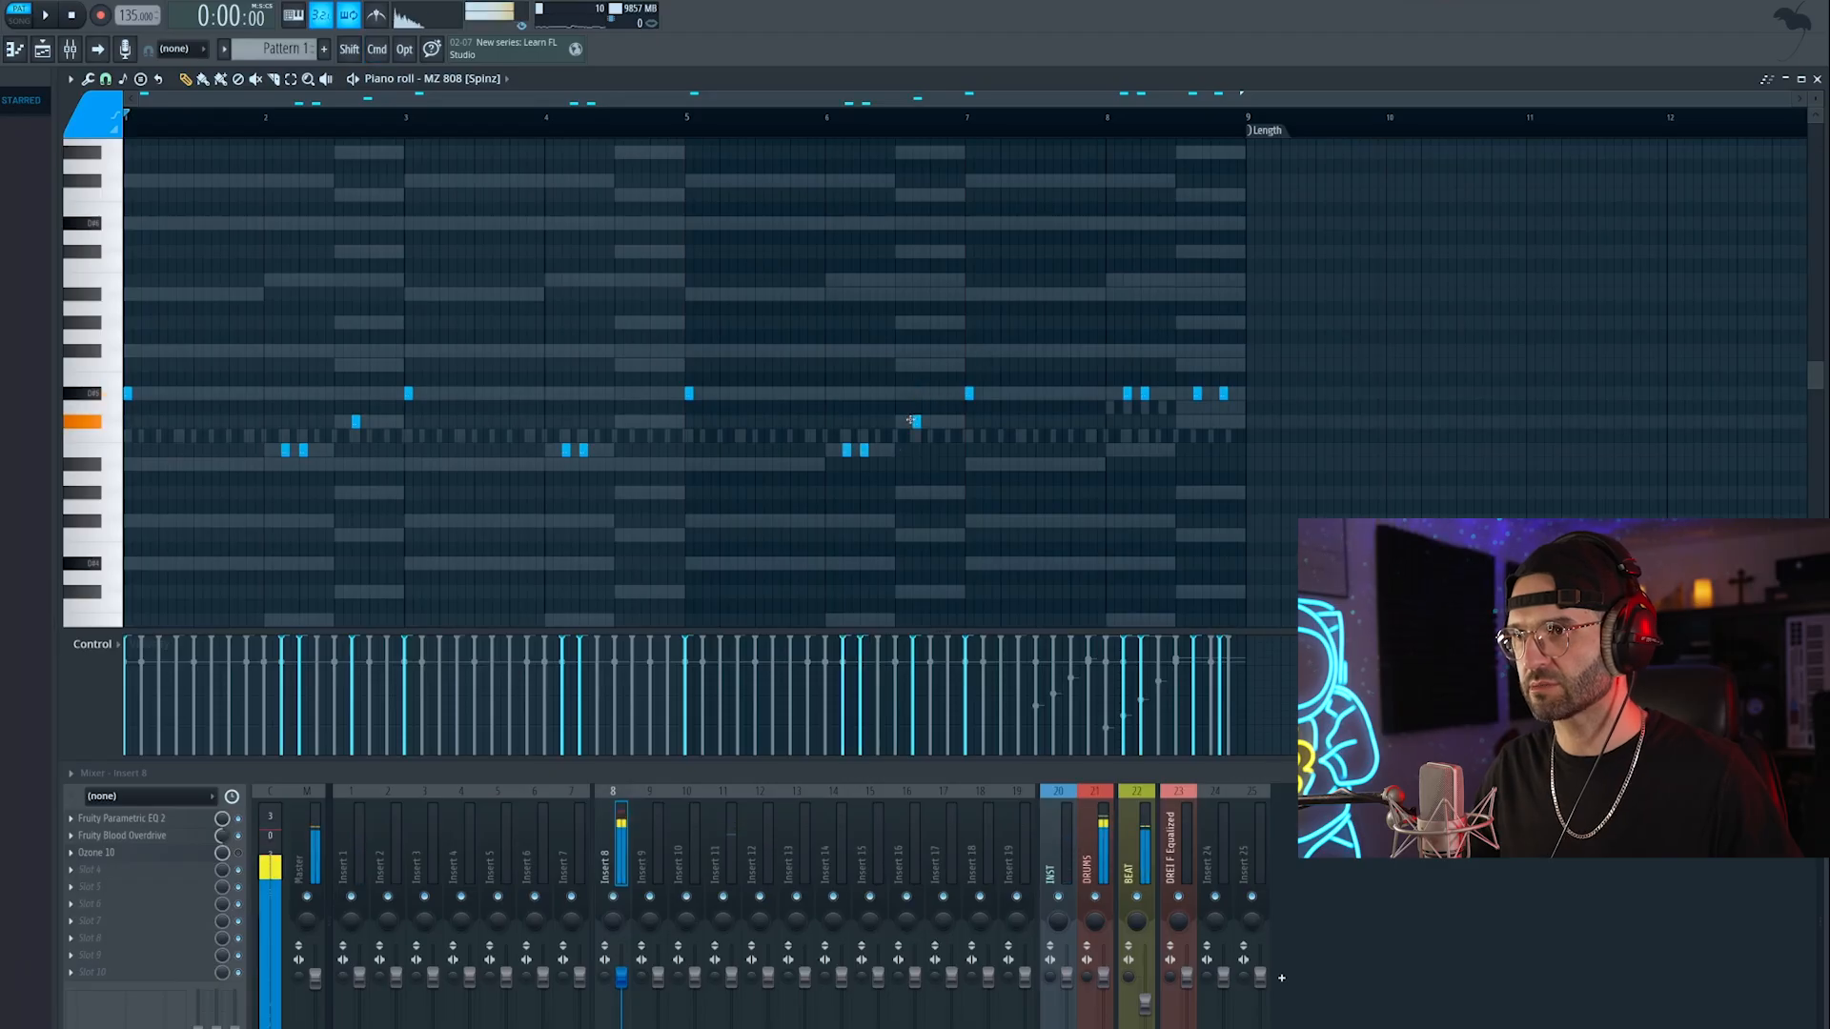
Step: Lower the first two MZ 808 hits of bar 8 to B and the last two to C#
{"action": "left_click_drag", "start_coordinate": [1083, 394], "coordinate": [1174, 393]}
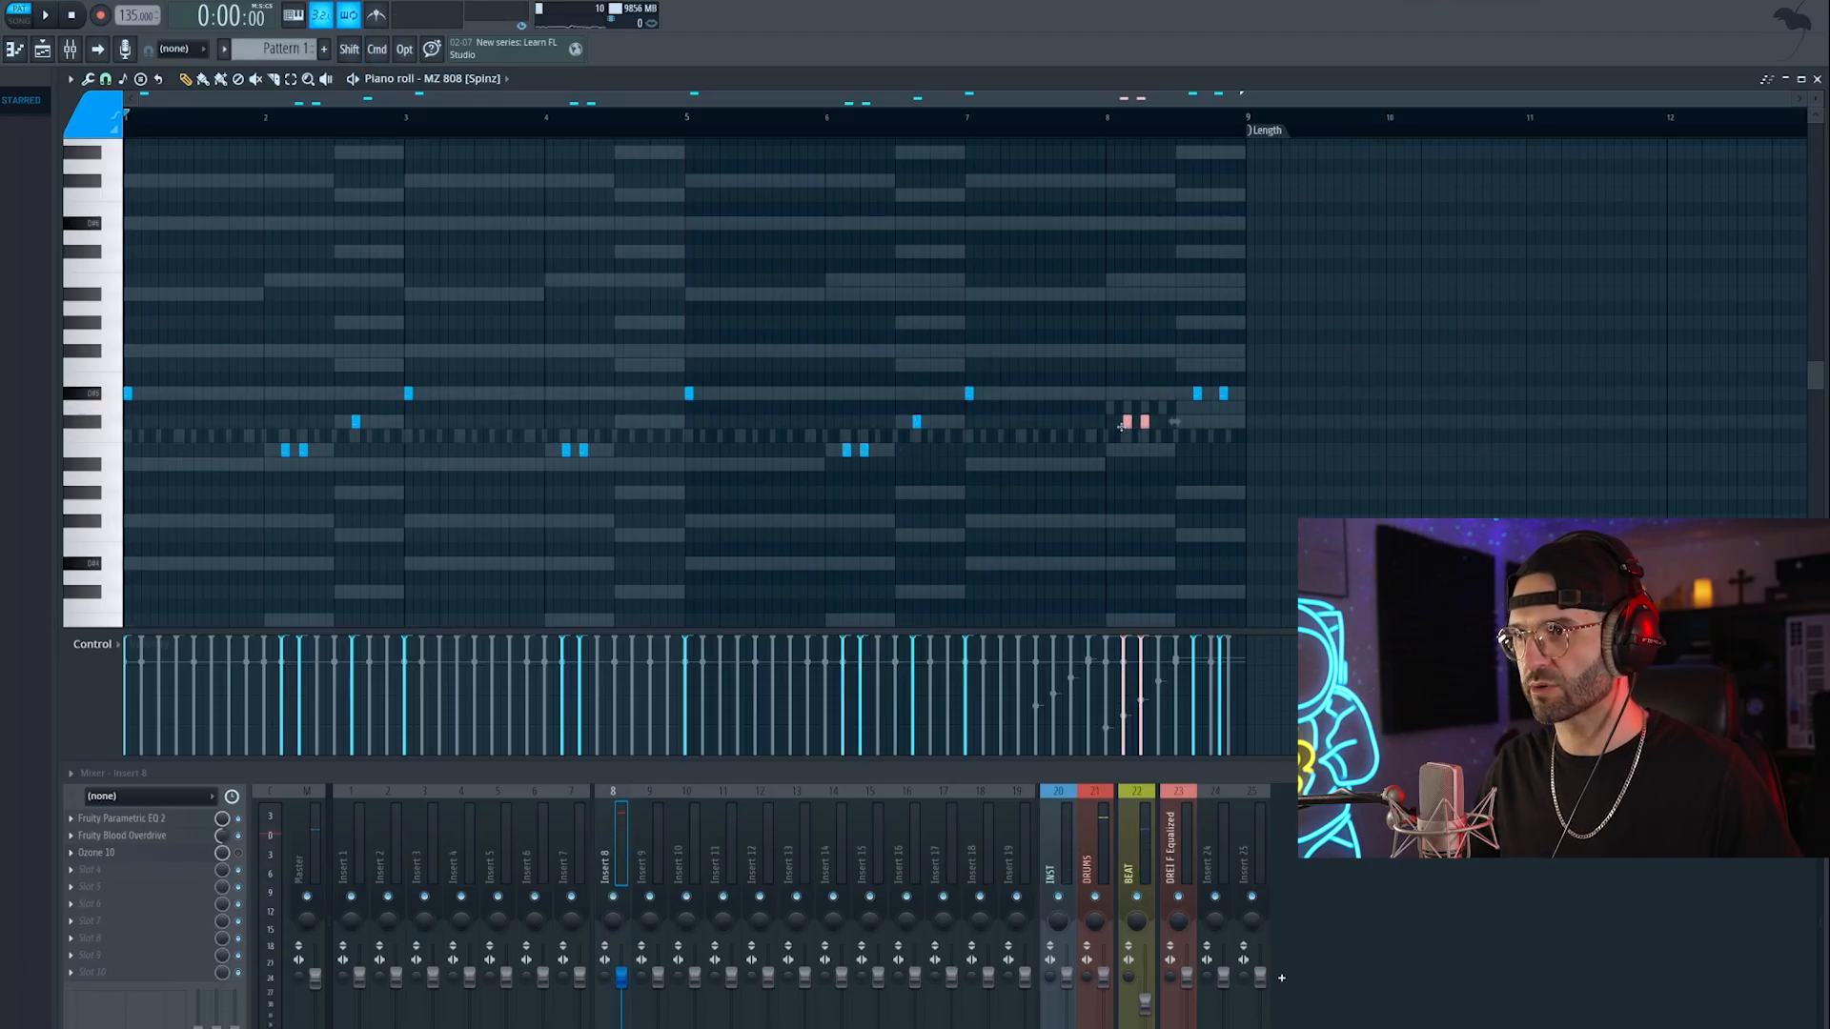
{"action": "left_click_drag", "start_coordinate": [1268, 360], "coordinate": [1178, 429]}
{"action": "left_click_drag", "start_coordinate": [1196, 393], "coordinate": [1195, 423]}
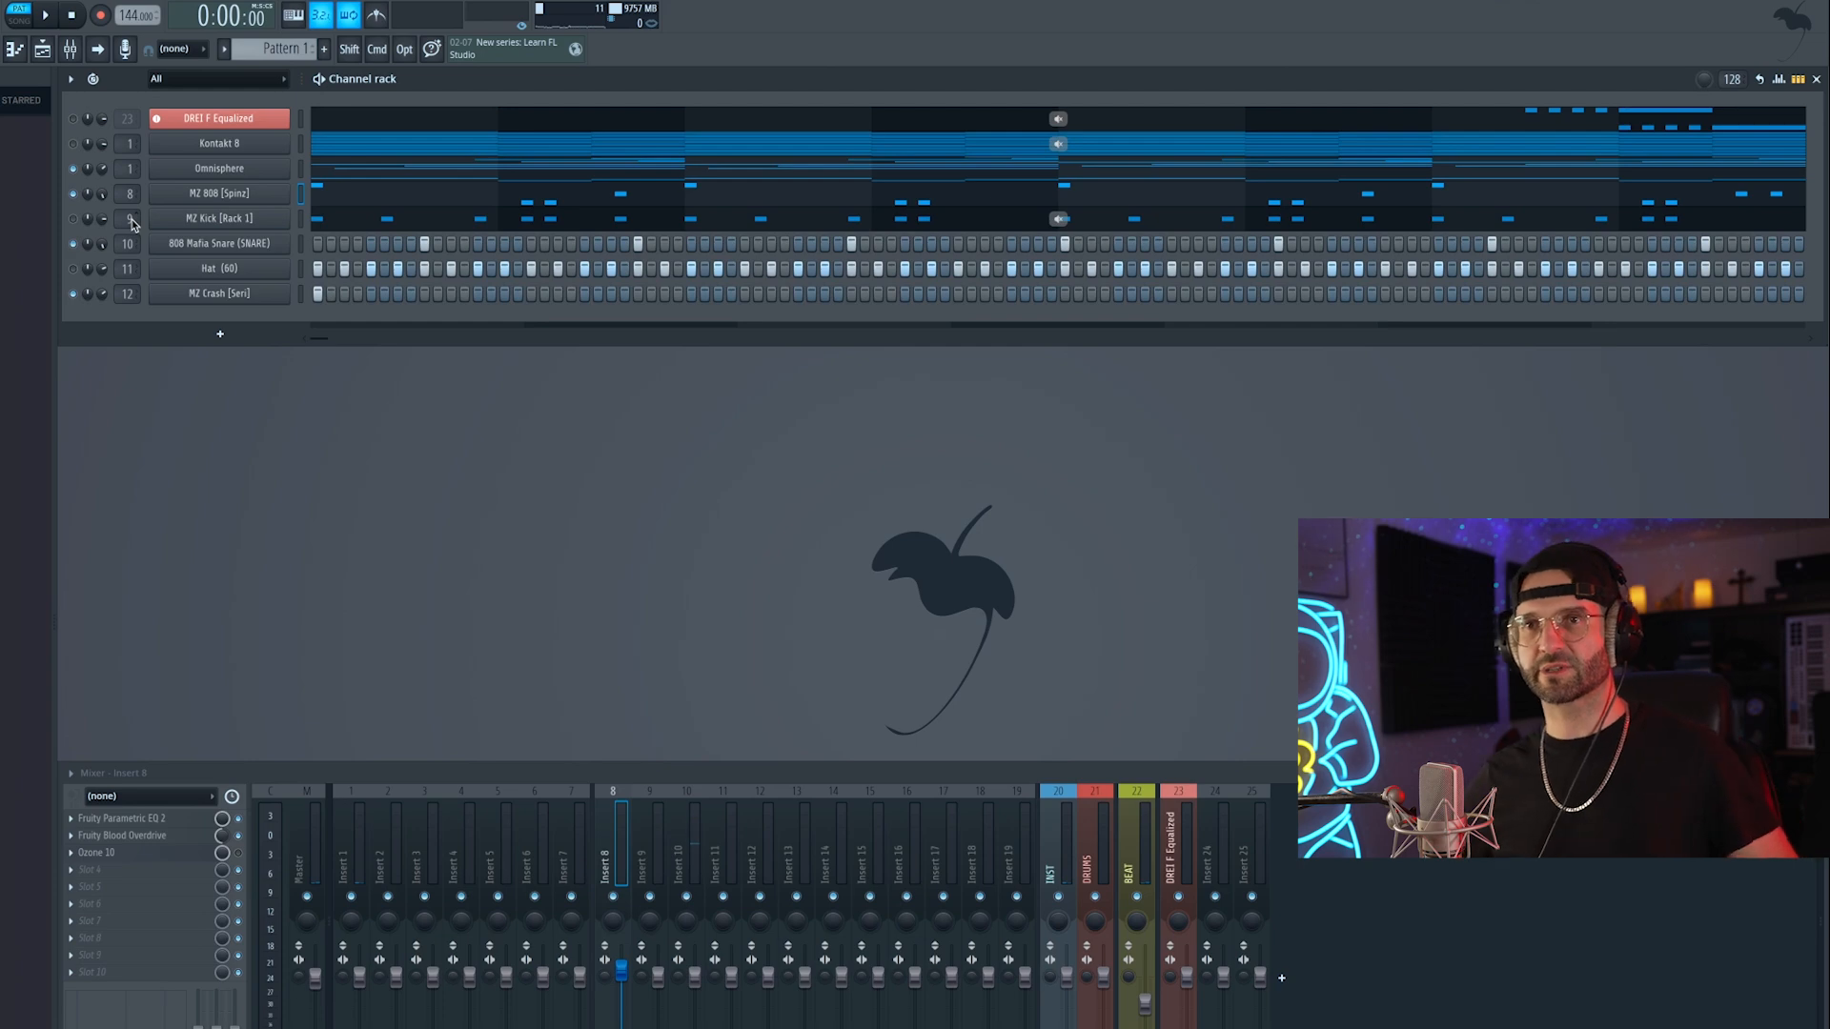
Step: Replace the 808 Mafia Snare sample with OVO SNARE 02 while listening to the beat
{"action": "left_click", "coordinate": [220, 243]}
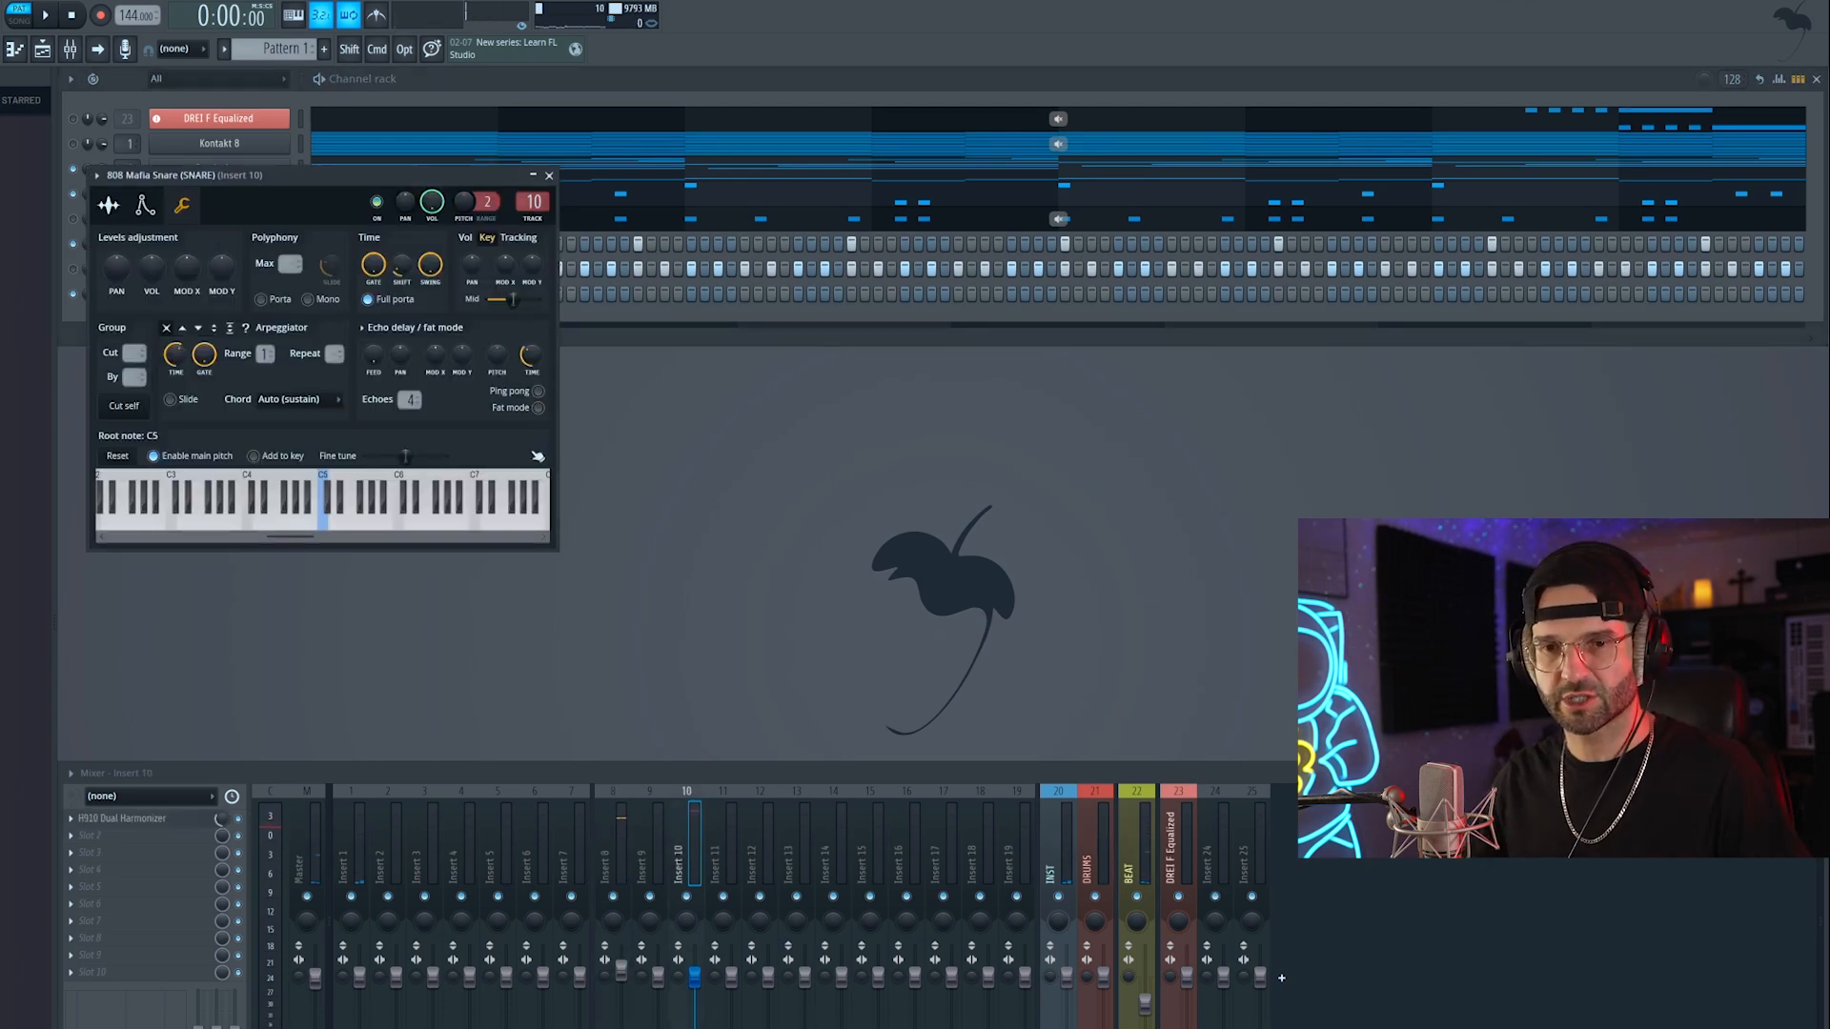
{"action": "key", "text": "alt+F8"}
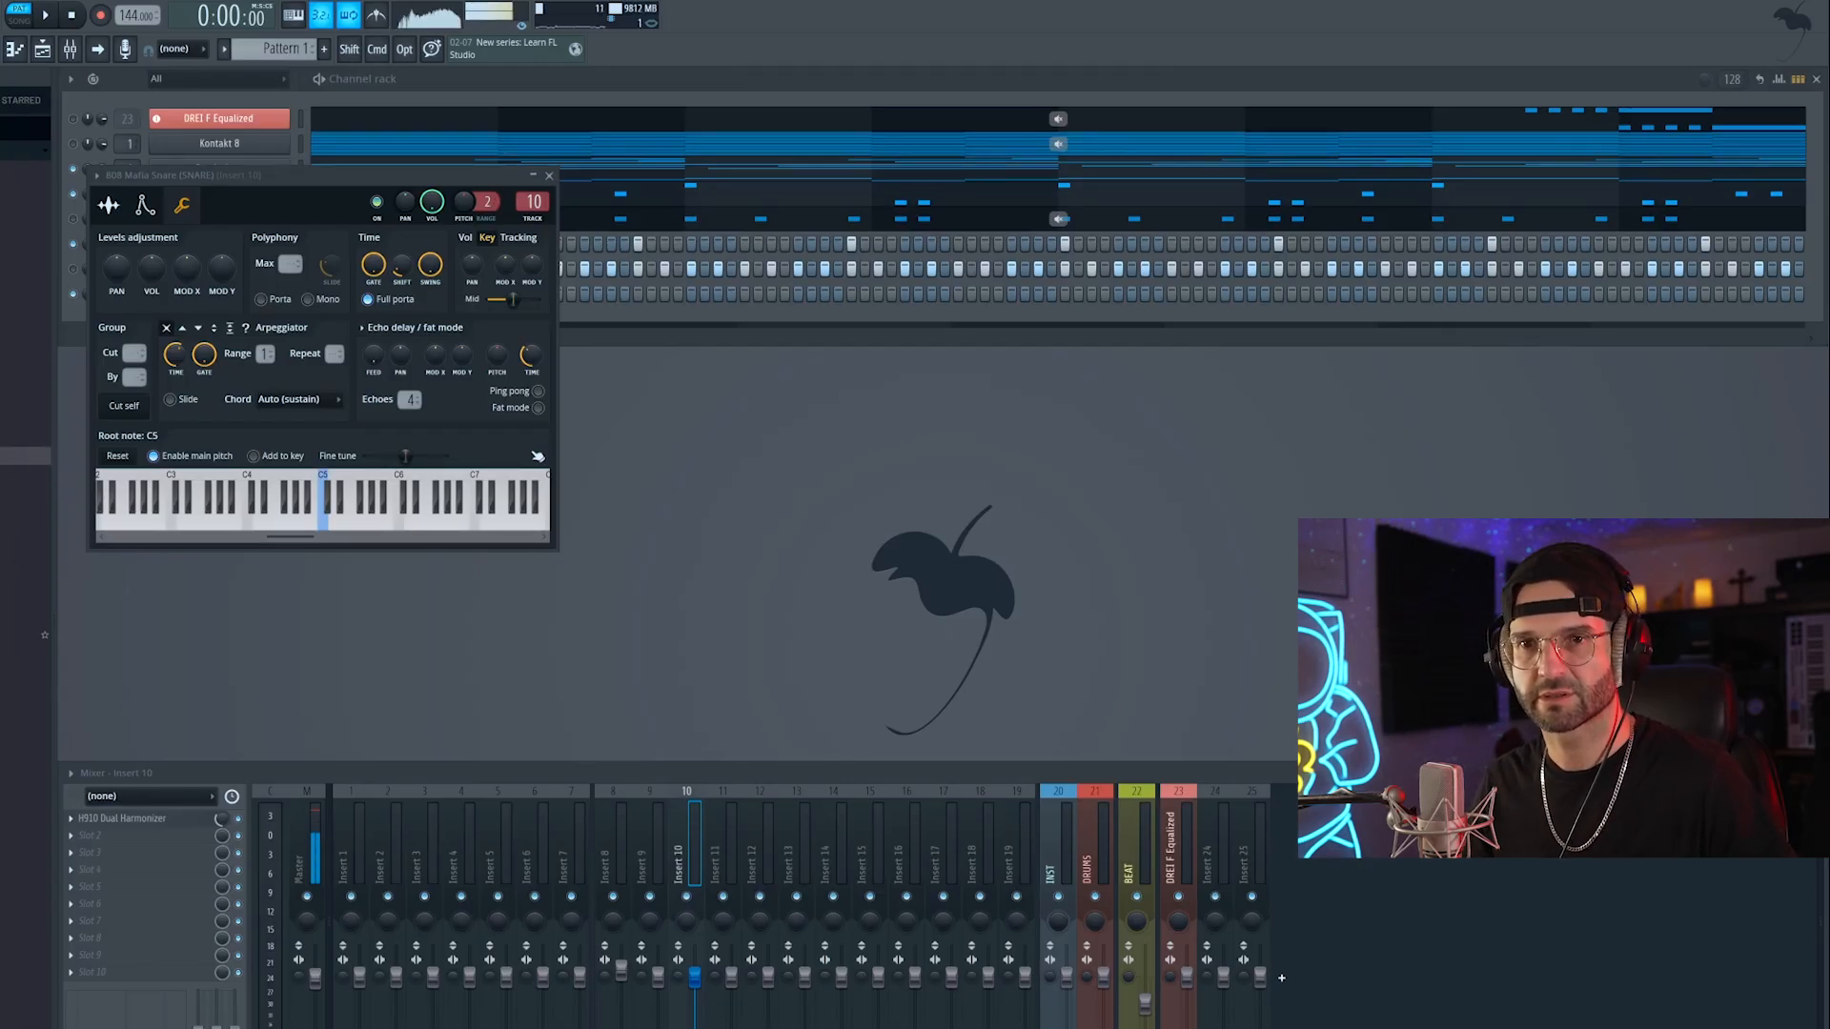
{"action": "key", "text": "space"}
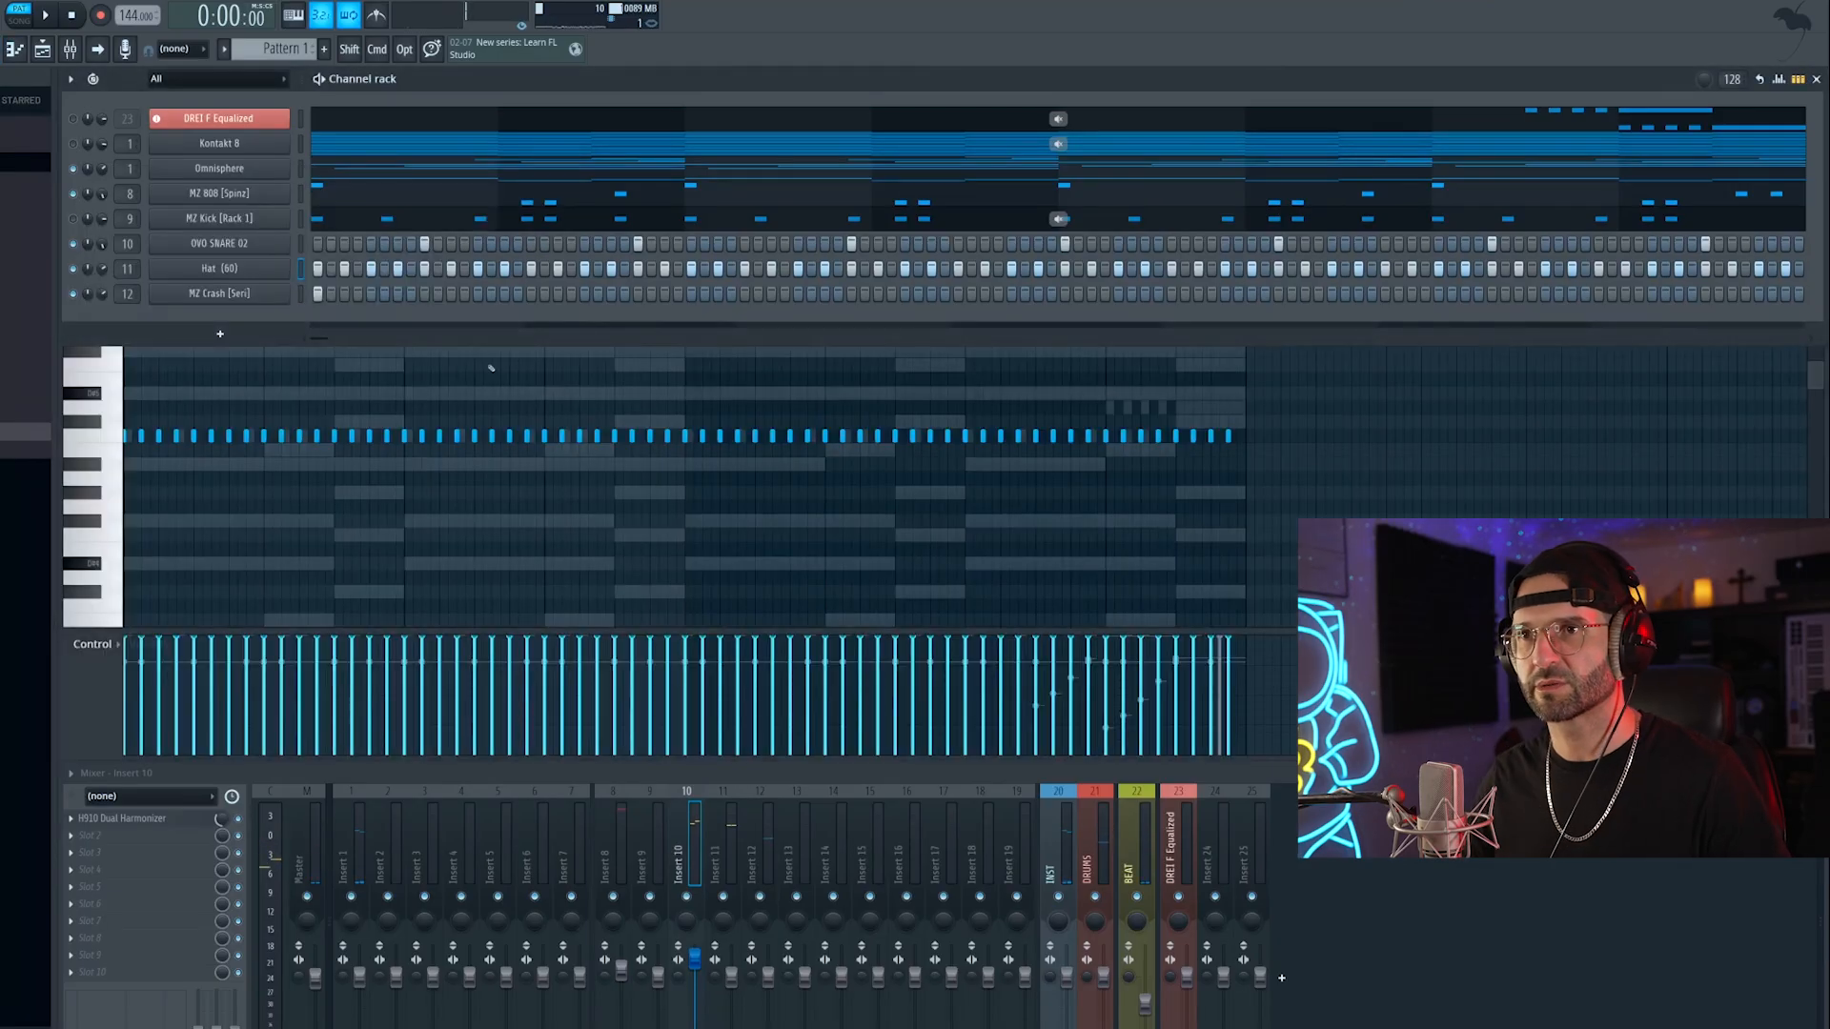
Step: Add extra hi-hat hits between the existing ones in the Hat pattern across the eight bars
{"action": "key", "text": "F6"}
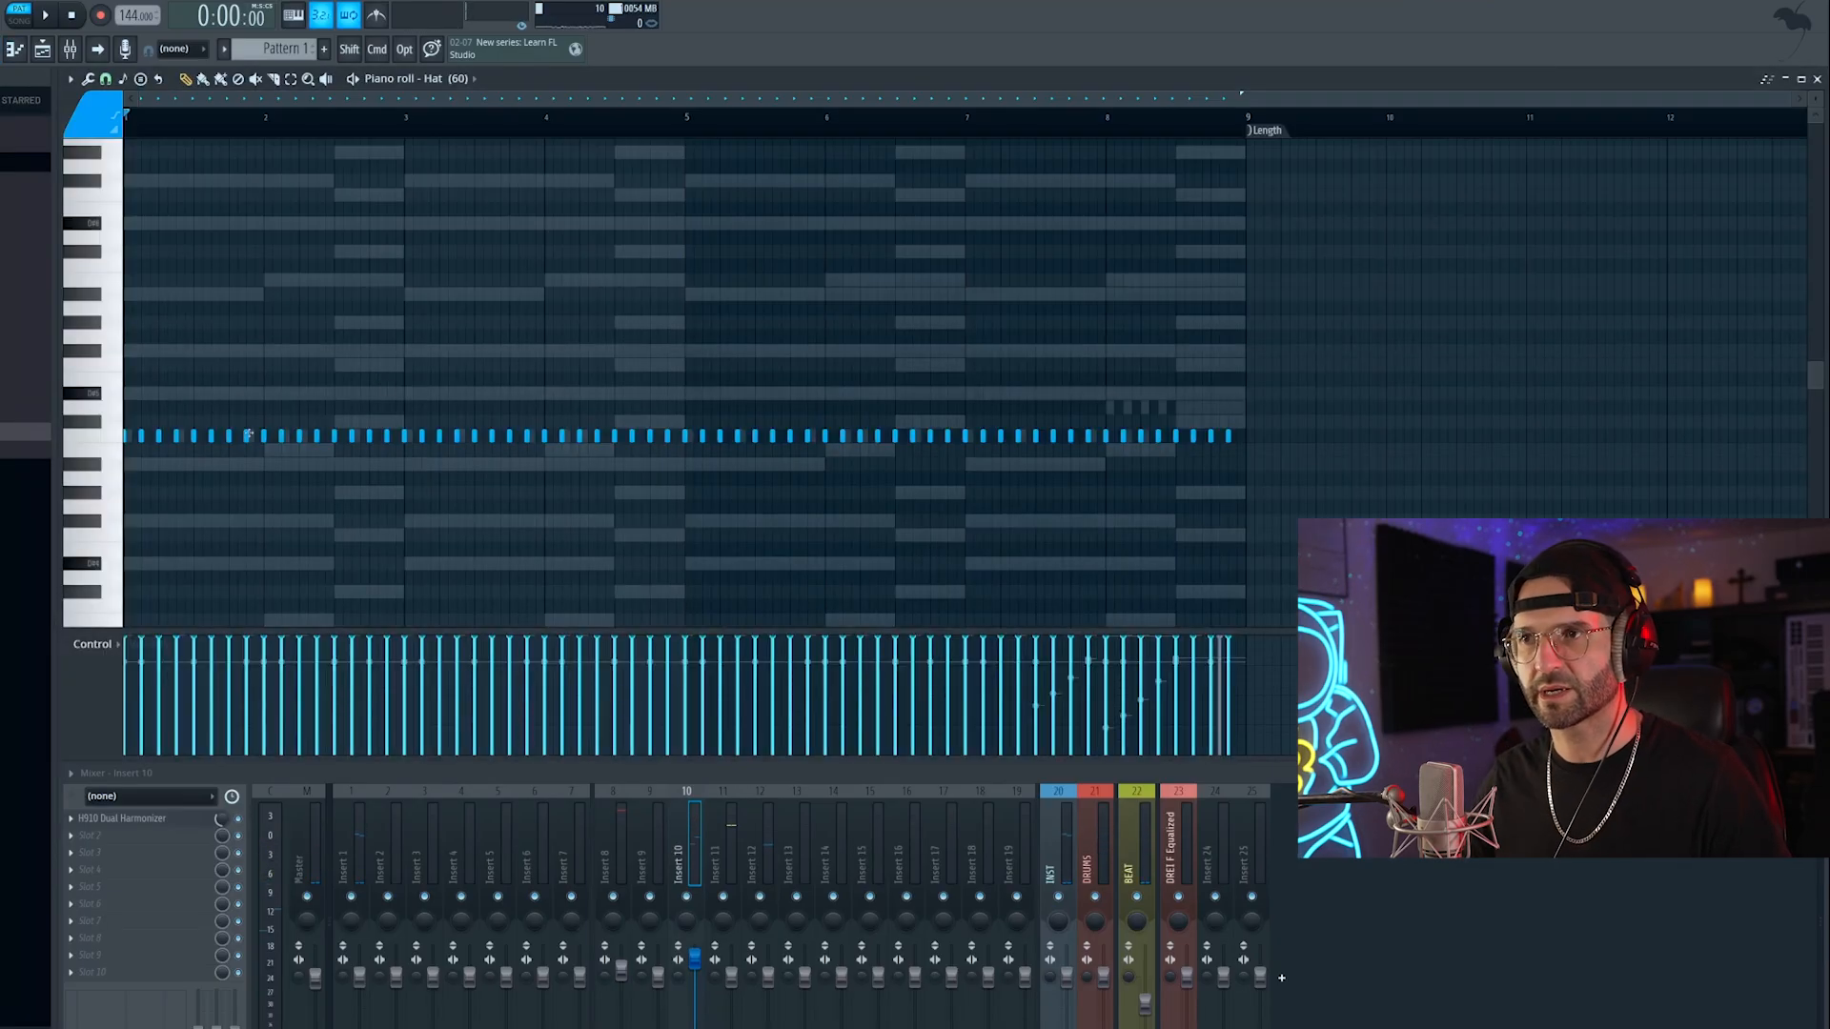
{"action": "scroll", "coordinate": [237, 380], "scroll_direction": "up", "scroll_amount": 4}
{"action": "left_click", "coordinate": [1418, 435]}
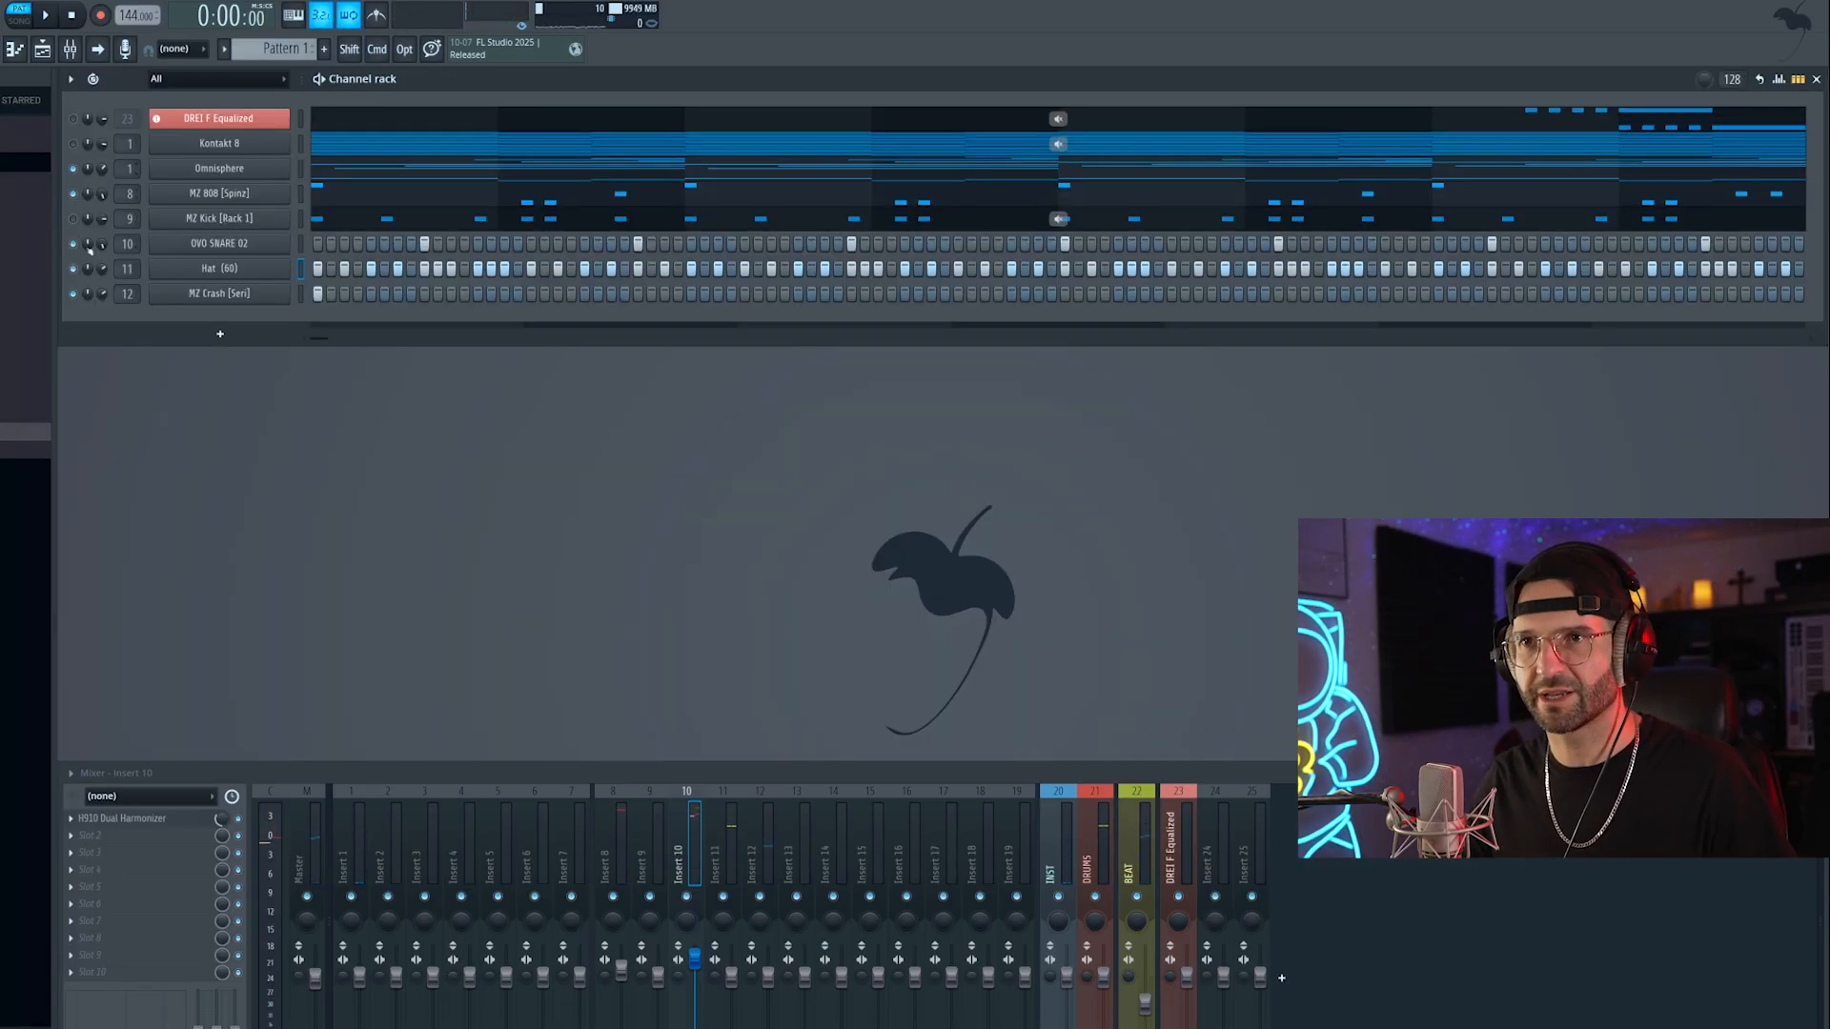
Step: Lower the long D#6 notes starting in bars 1 and 3 of the Omnisphere melody to A#5 and play the result
{"action": "left_click", "coordinate": [212, 173]}
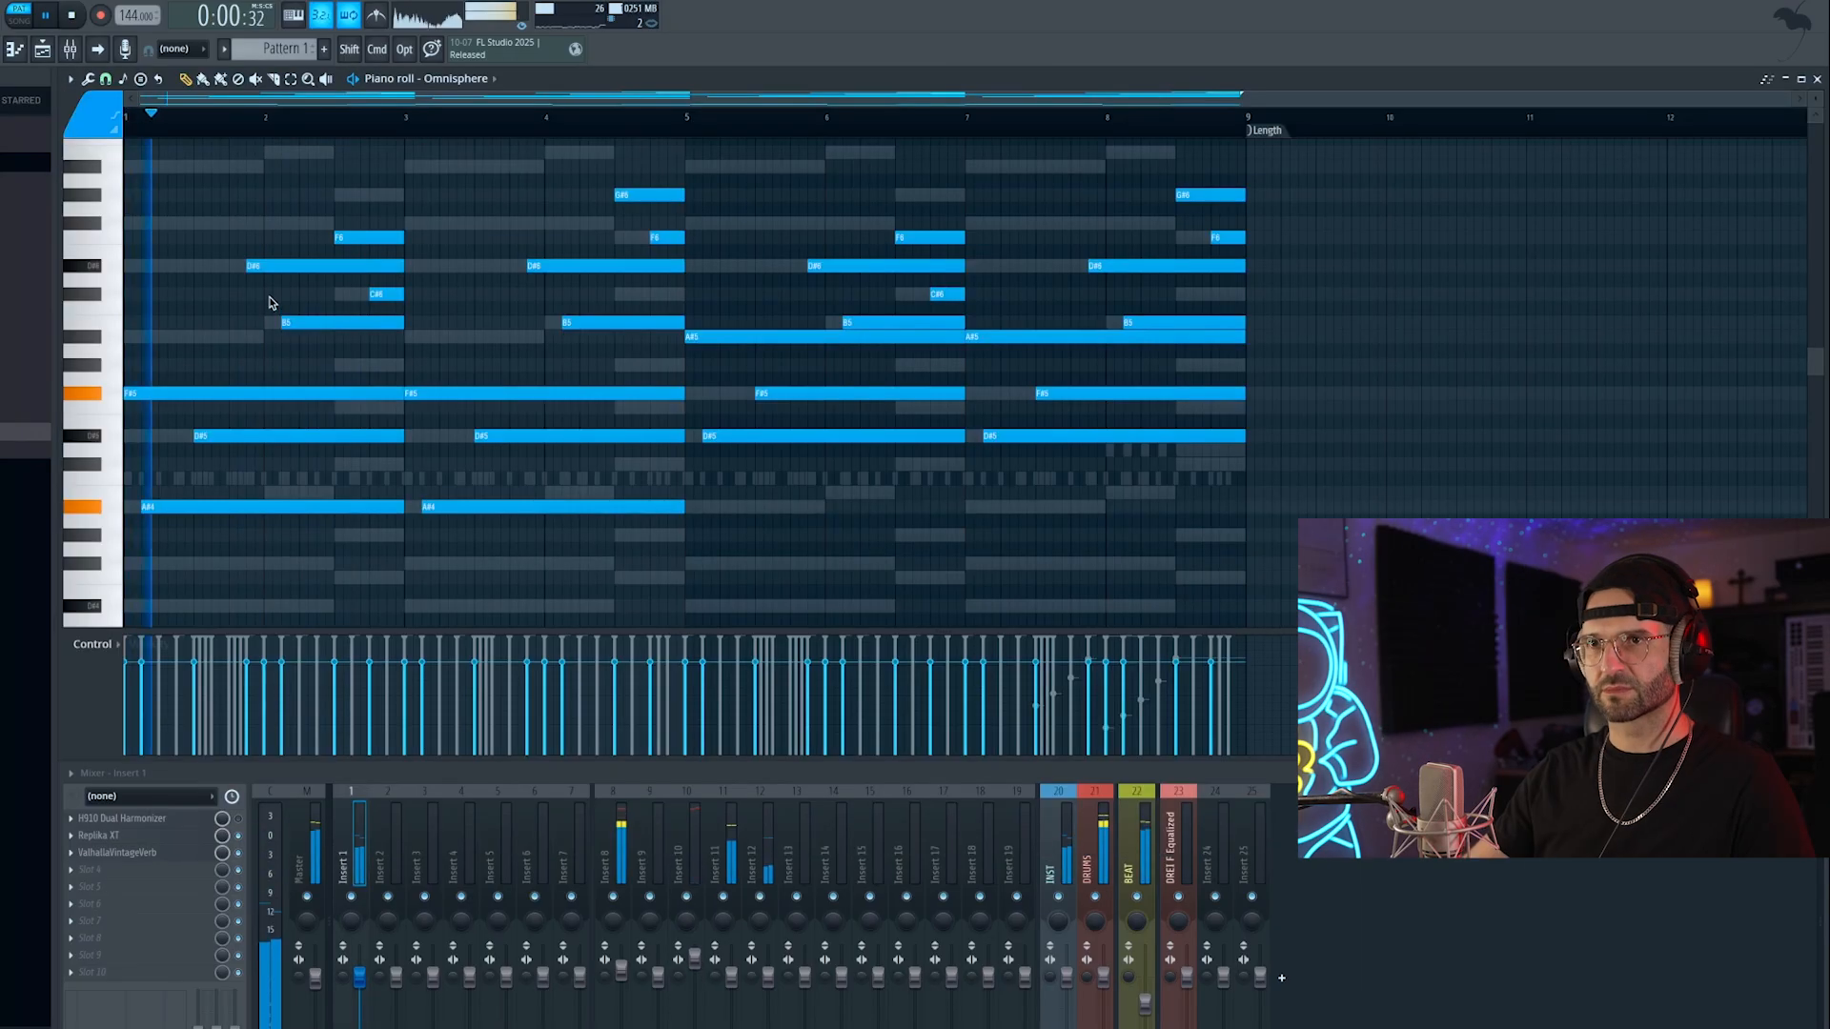
{"action": "key", "text": "space"}
{"action": "key", "text": "space"}
{"action": "left_click_drag", "start_coordinate": [542, 266], "coordinate": [544, 337]}
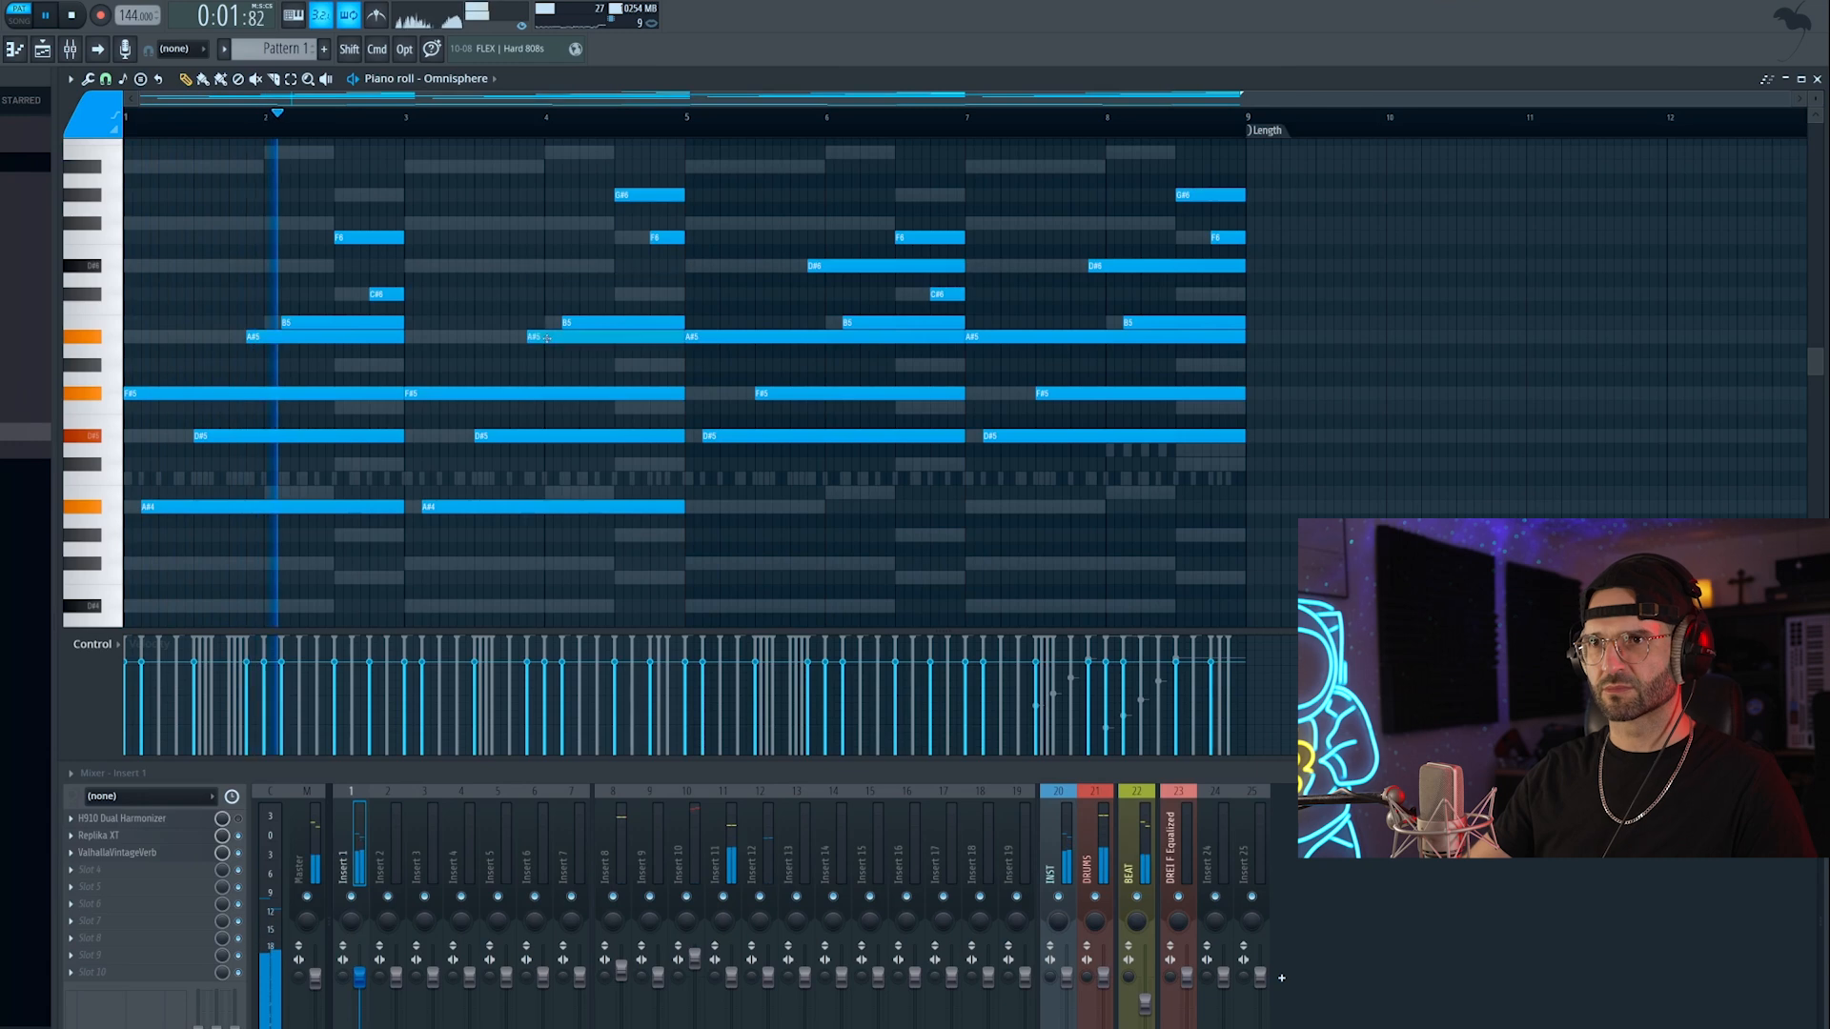
{"action": "key", "text": "space"}
{"action": "key", "text": "space"}
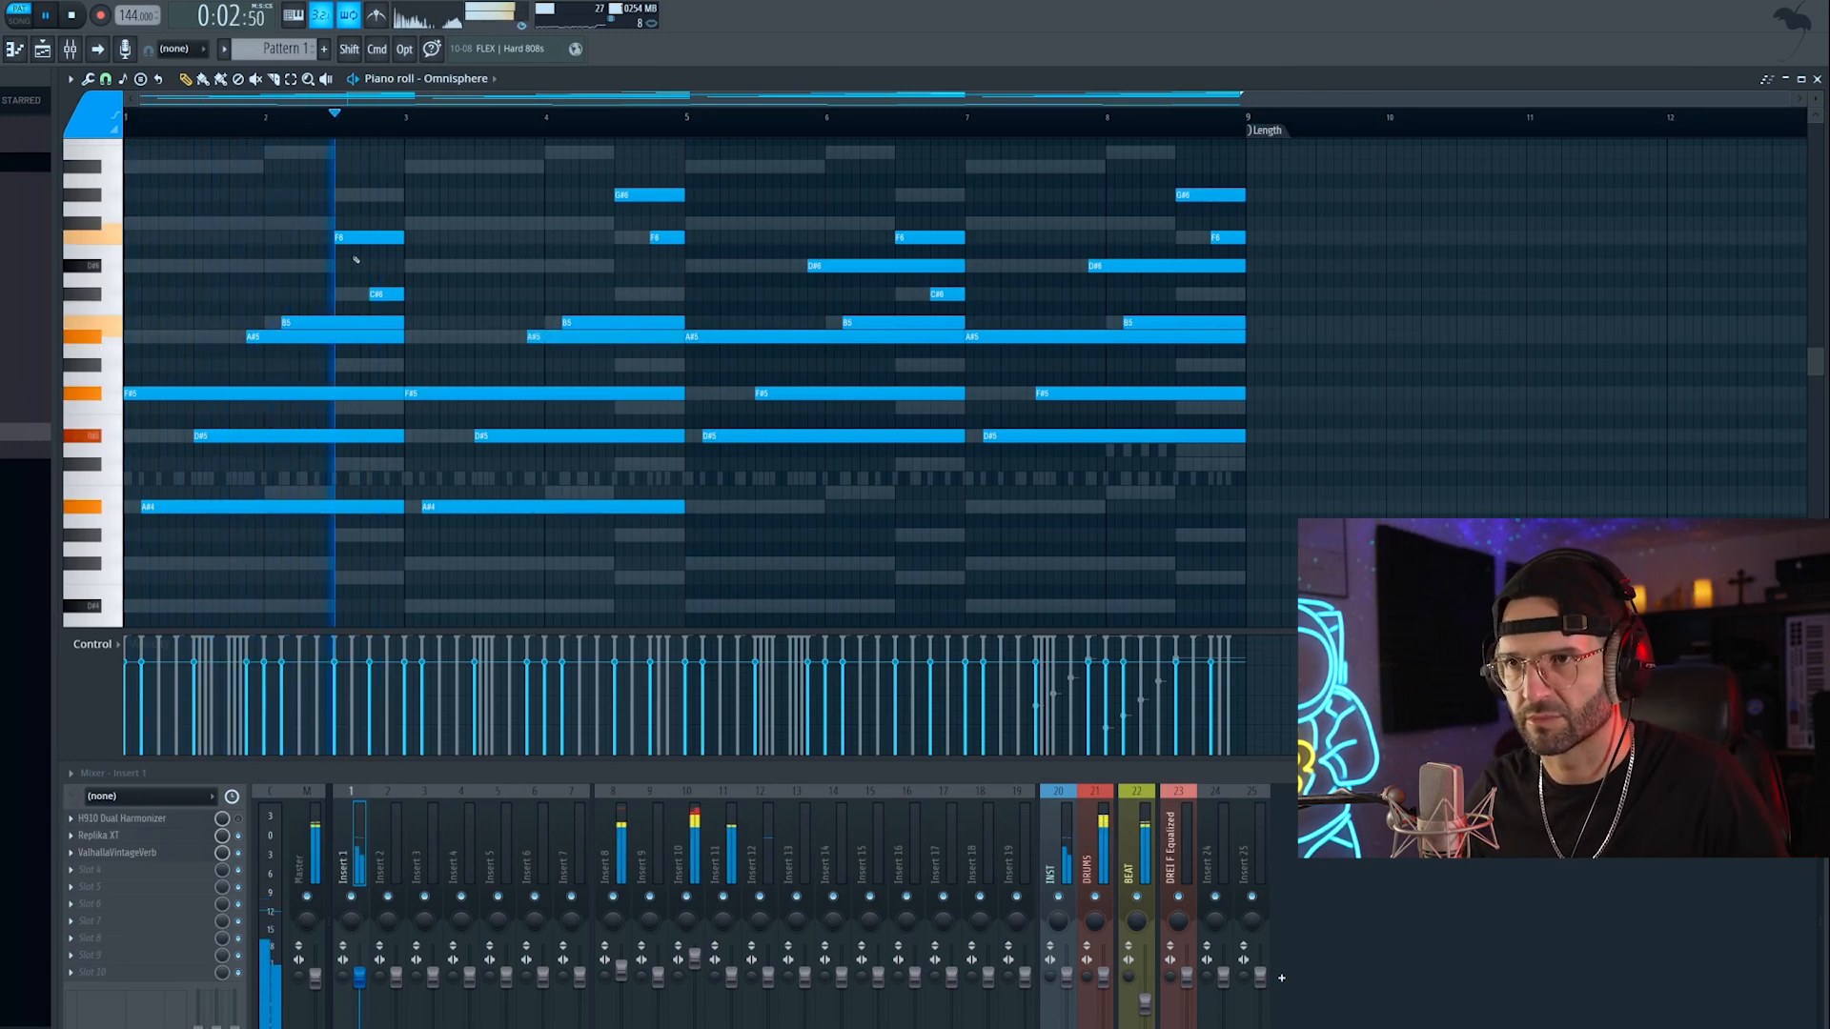
Step: Lower the F6 note in bar 2 of the Omnisphere melody to G#5 and listen to the change
{"action": "key", "text": "space"}
{"action": "left_click_drag", "start_coordinate": [353, 238], "coordinate": [353, 366]}
{"action": "key", "text": "space"}
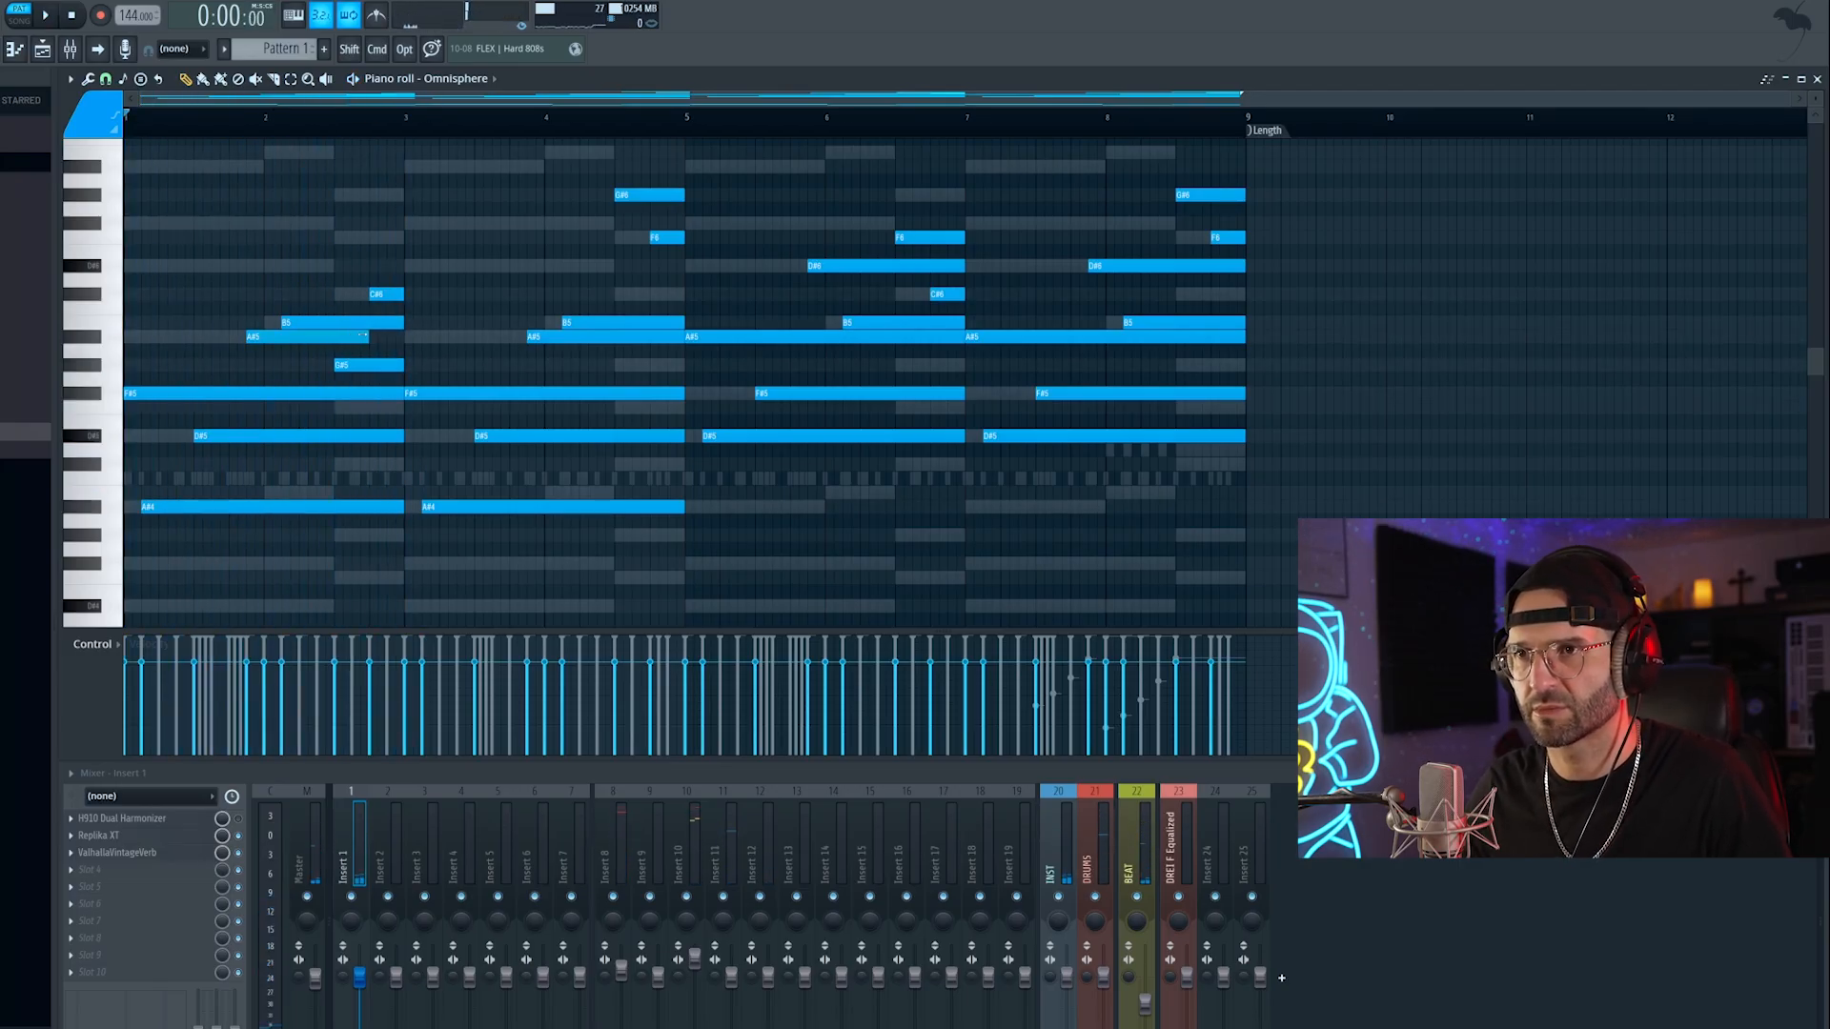
{"action": "key", "text": "space"}
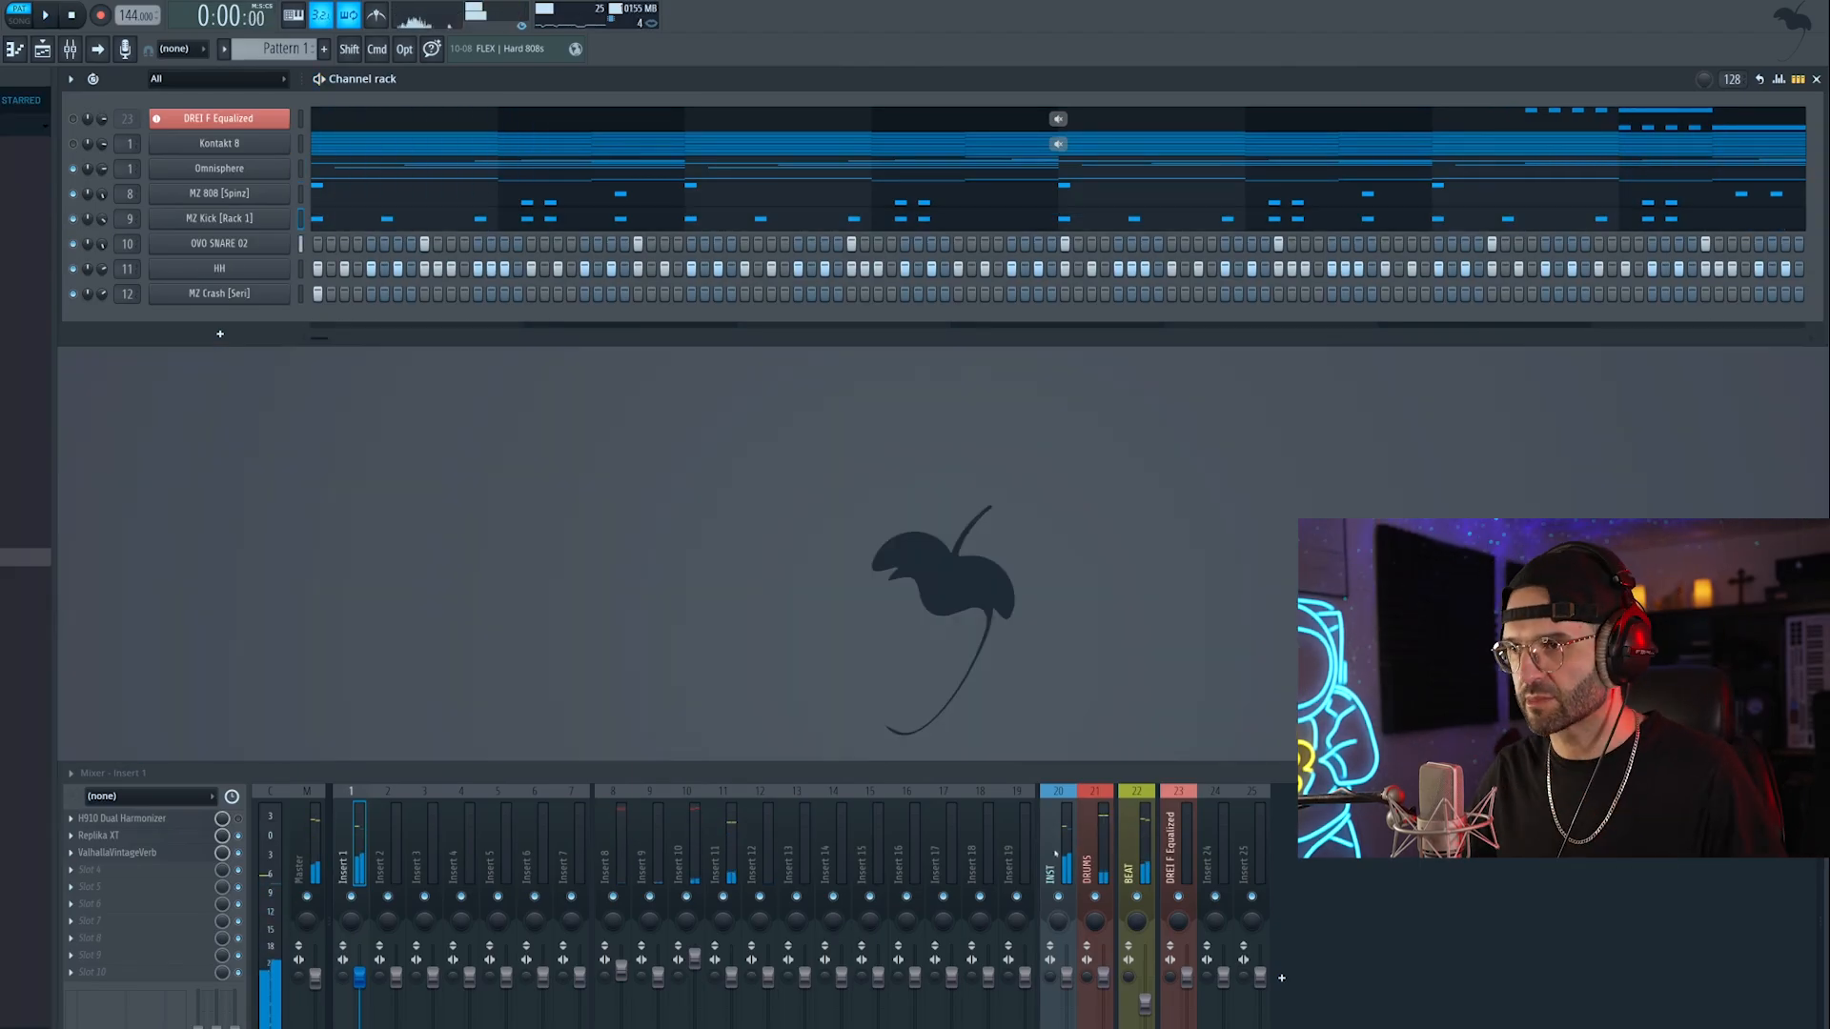
Step: Examine the low-cut curve in the INST track's Fruity Parametric EQ 2 while the beat plays
{"action": "left_click", "coordinate": [1055, 854]}
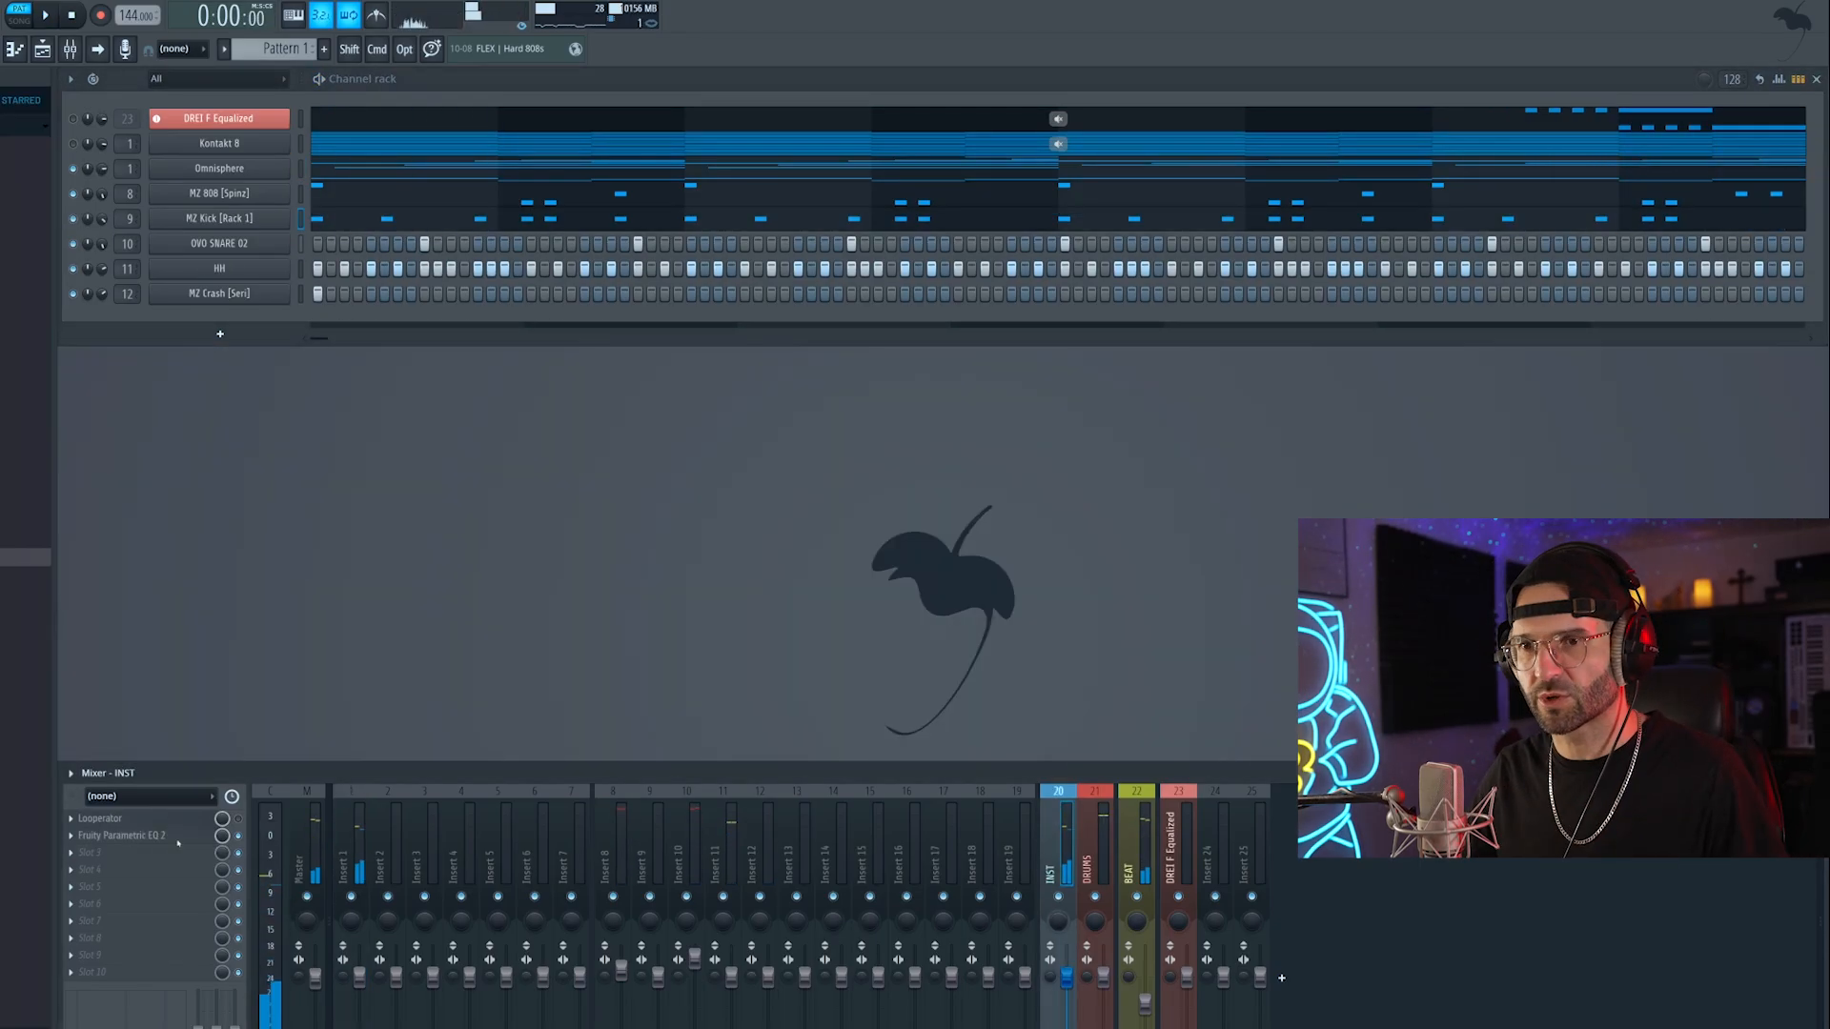
{"action": "left_click", "coordinate": [115, 836]}
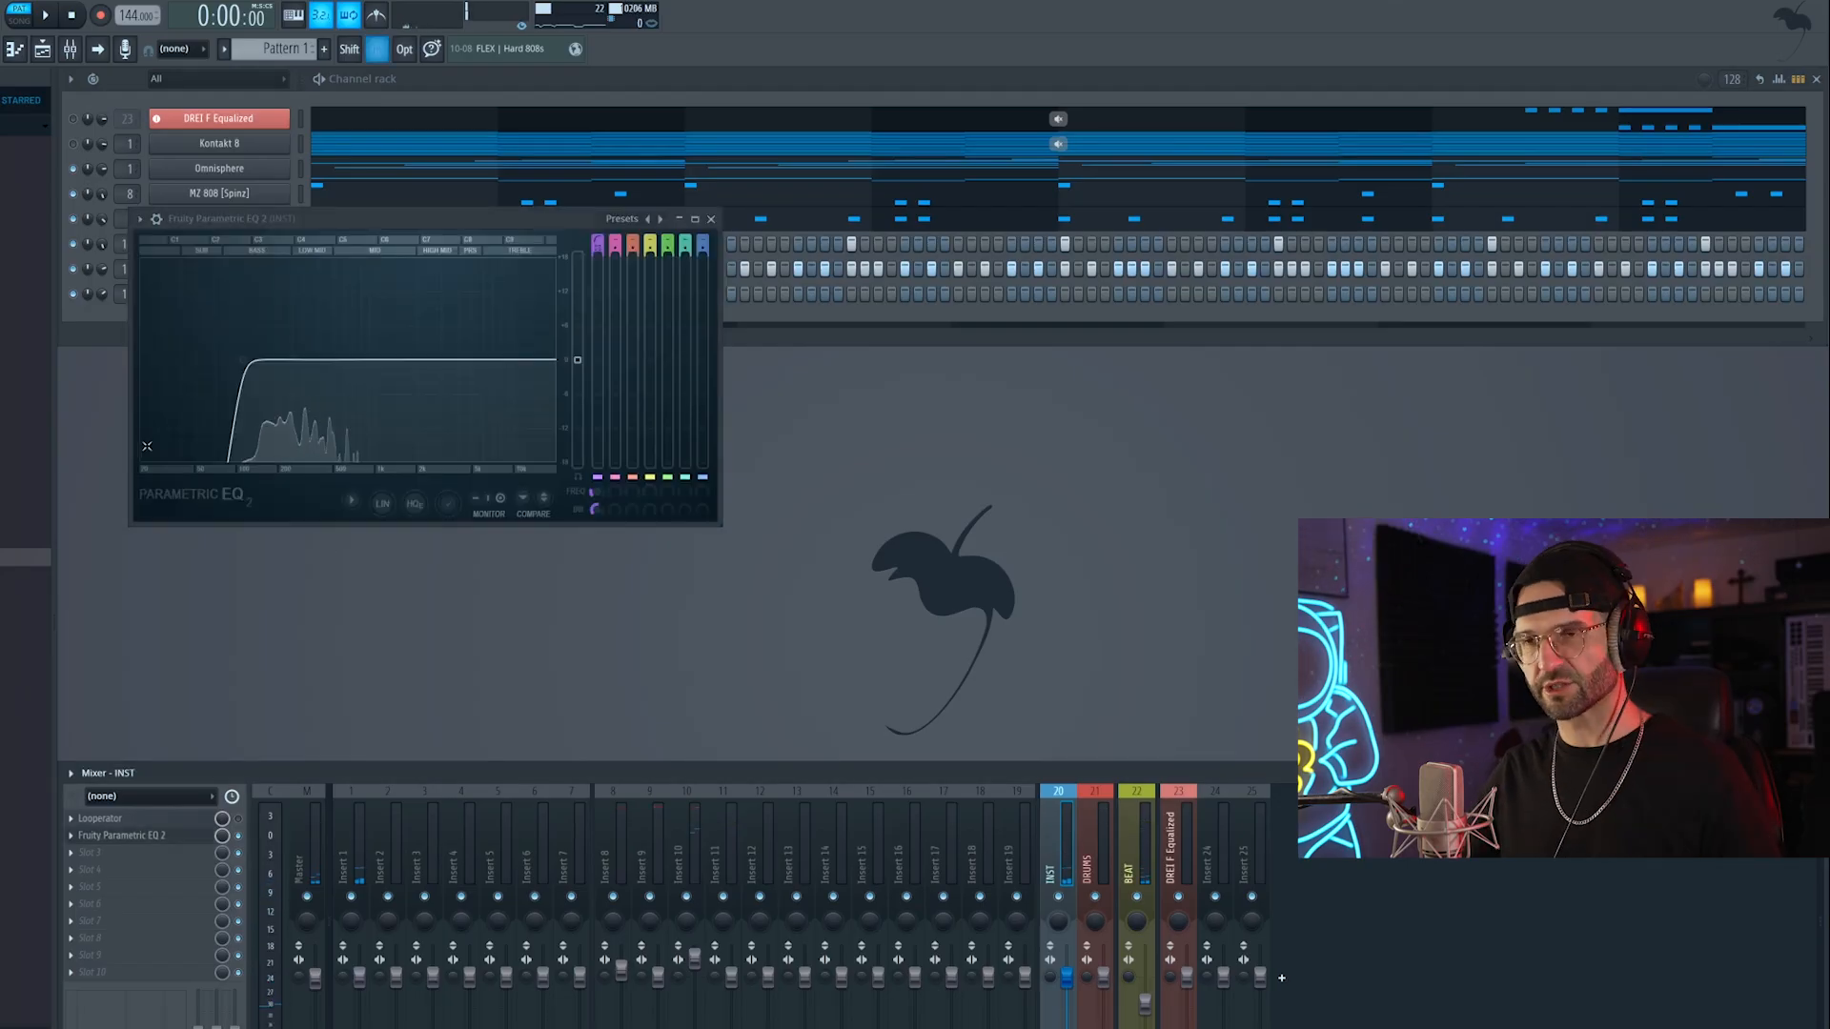
{"action": "key", "text": "space"}
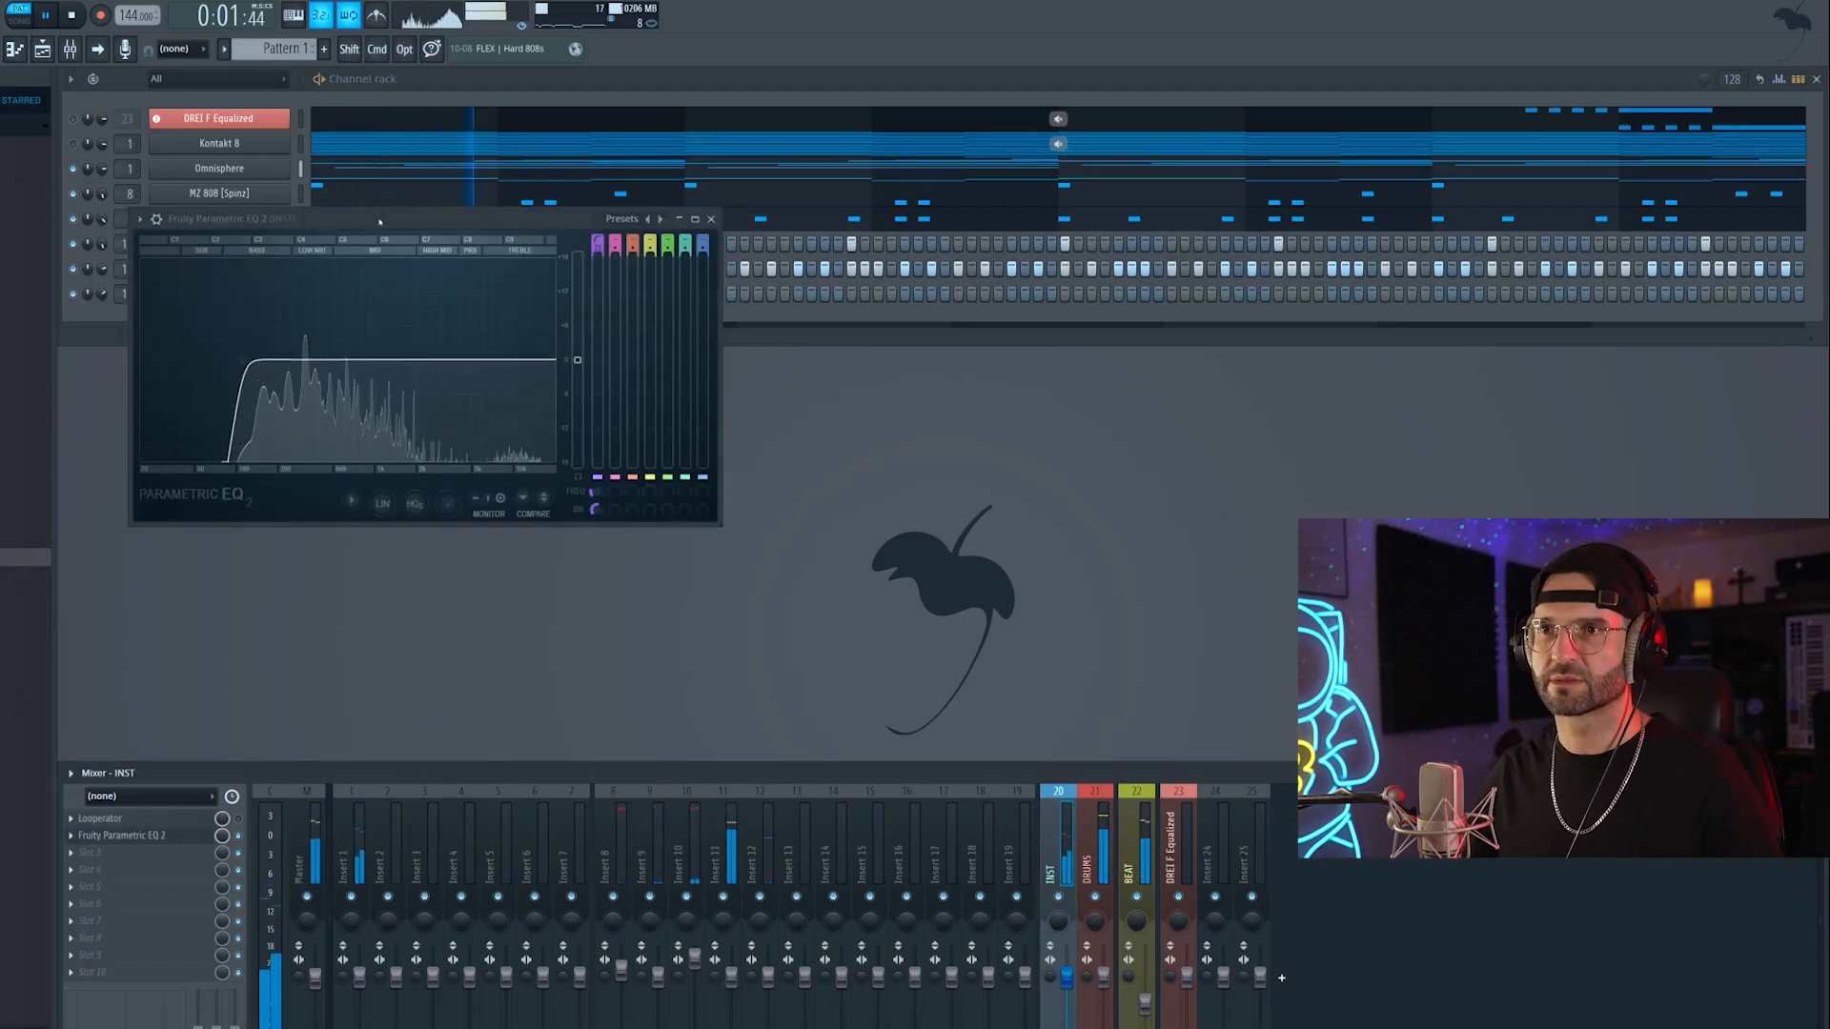
{"action": "left_click", "coordinate": [712, 218]}
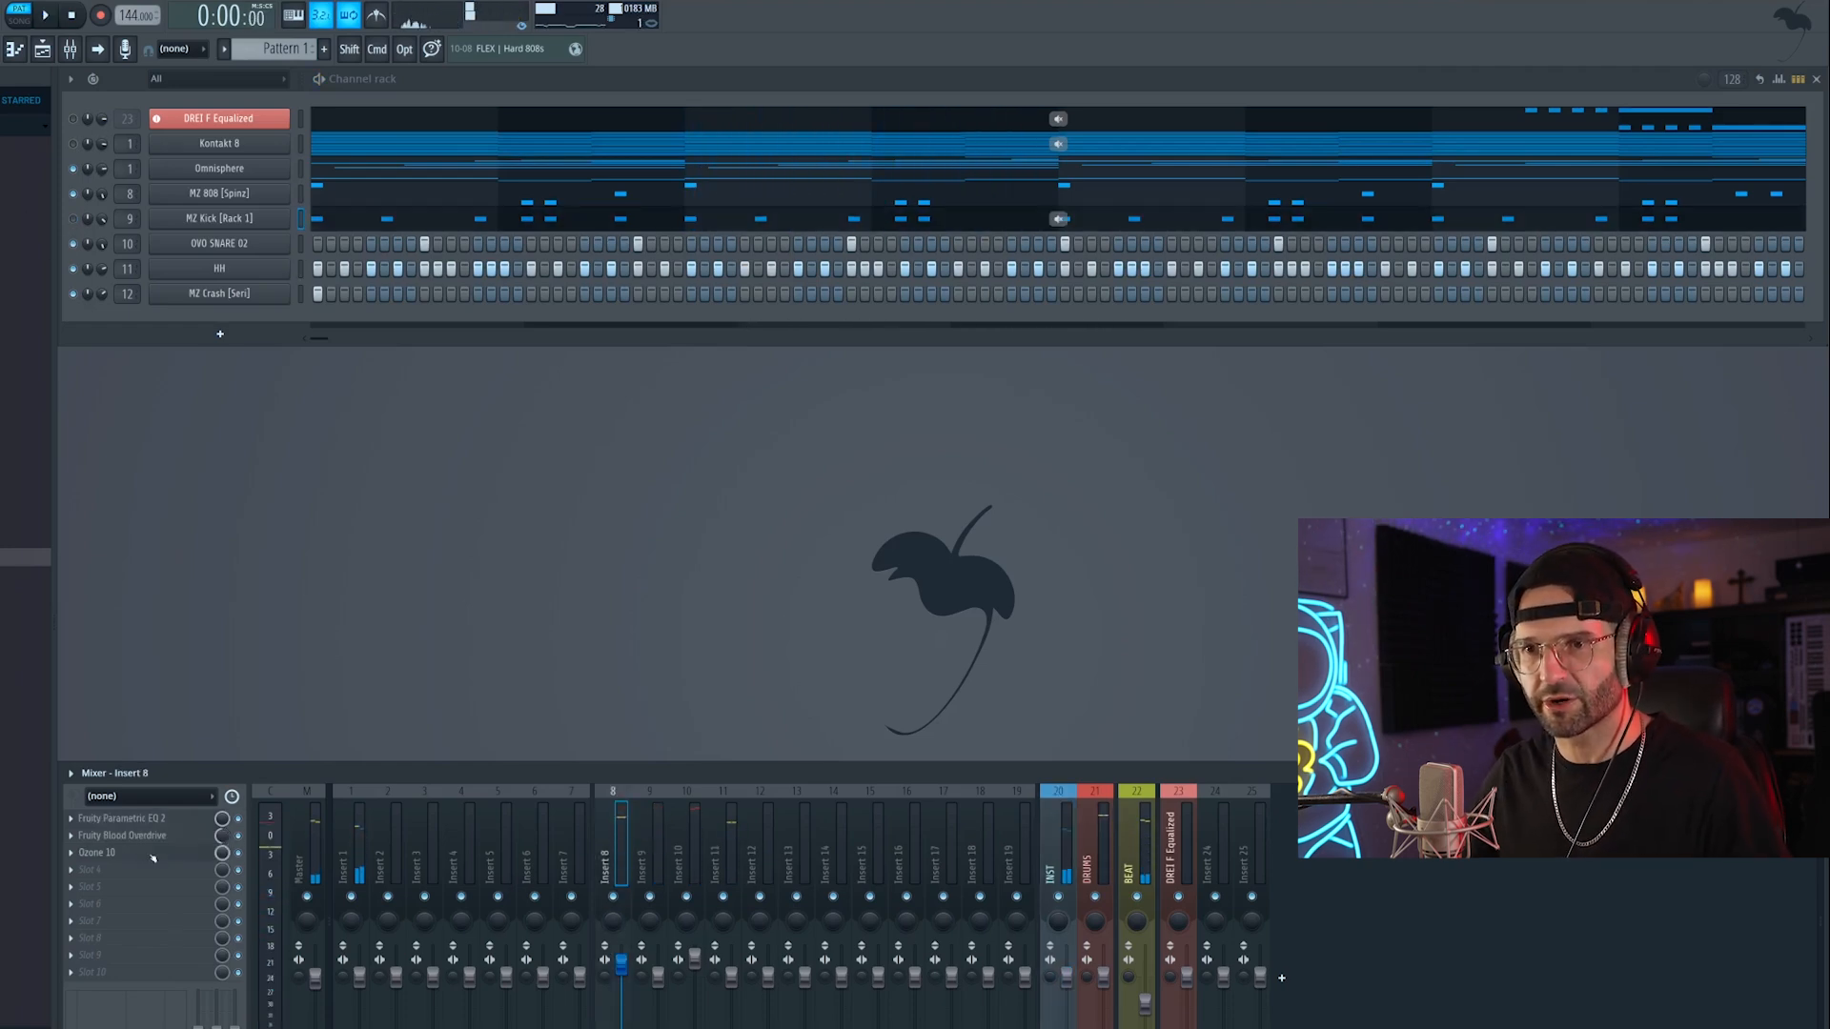
Step: Set the Triode exciter amount in Ozone 10 on the 808's mixer track to 1.5 while listening to the beat
{"action": "key", "text": "space"}
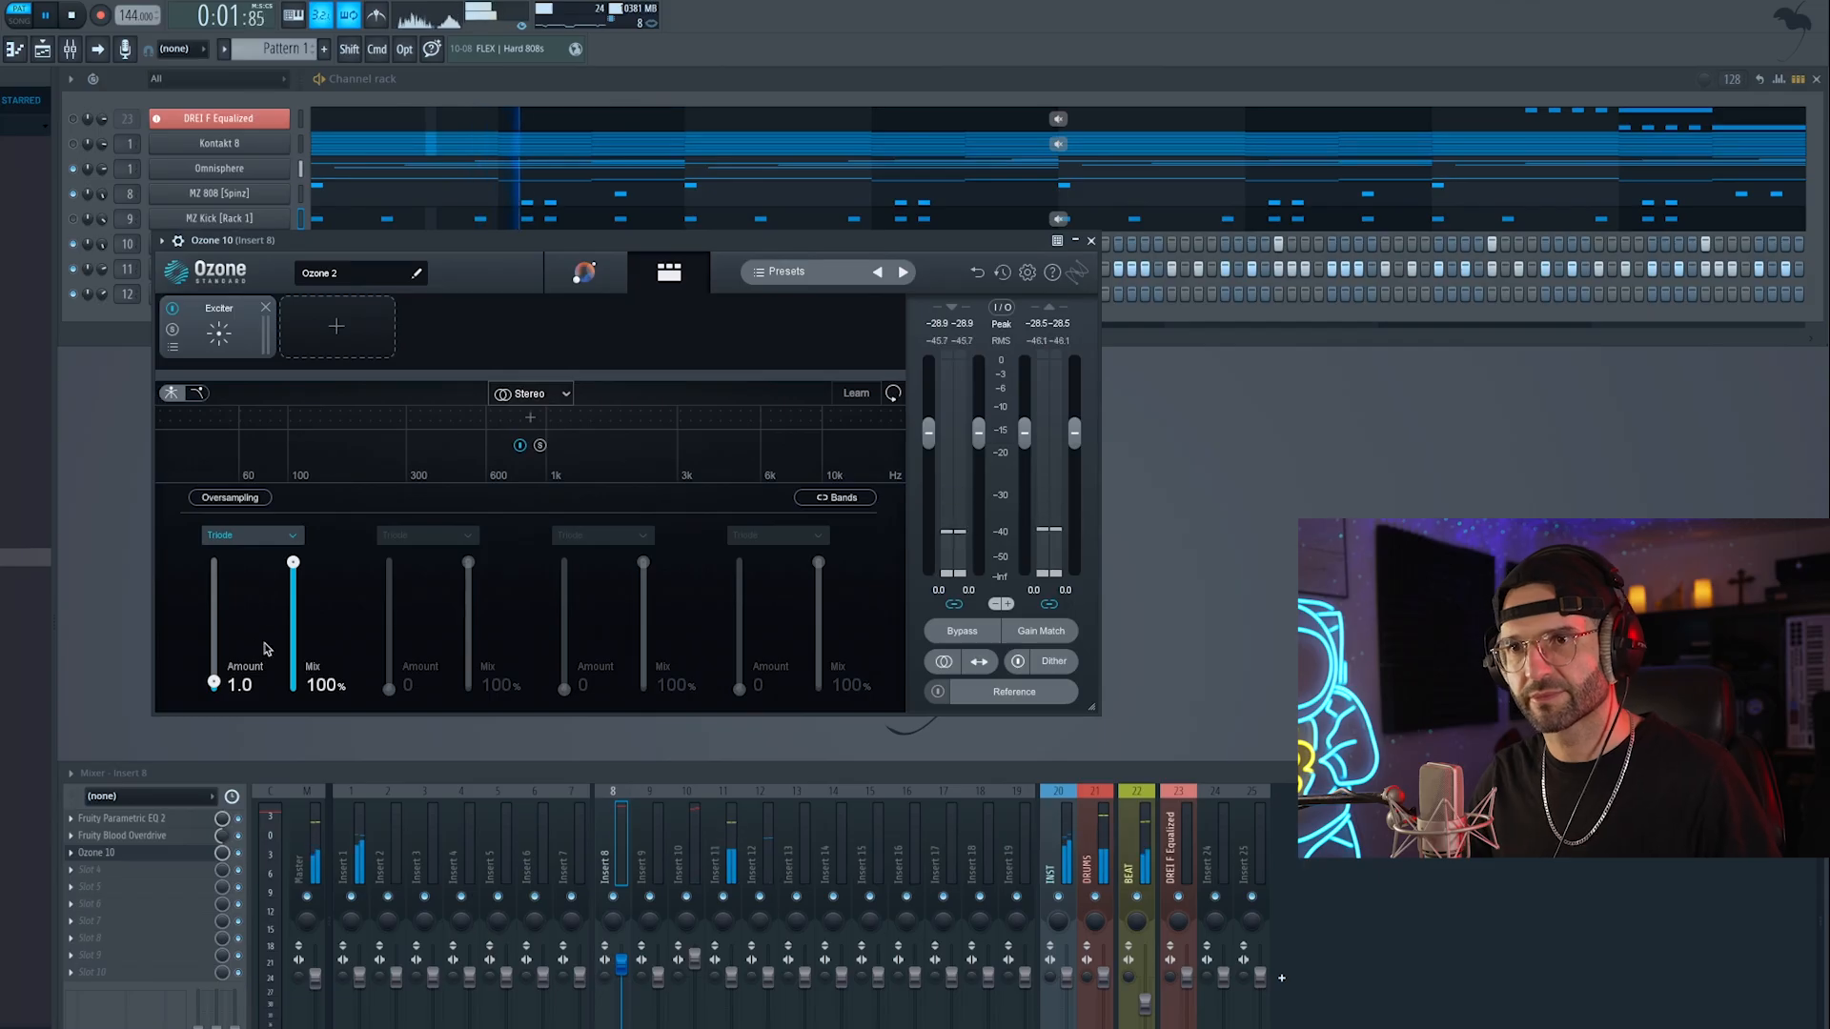
{"action": "left_click_drag", "start_coordinate": [213, 683], "coordinate": [214, 670]}
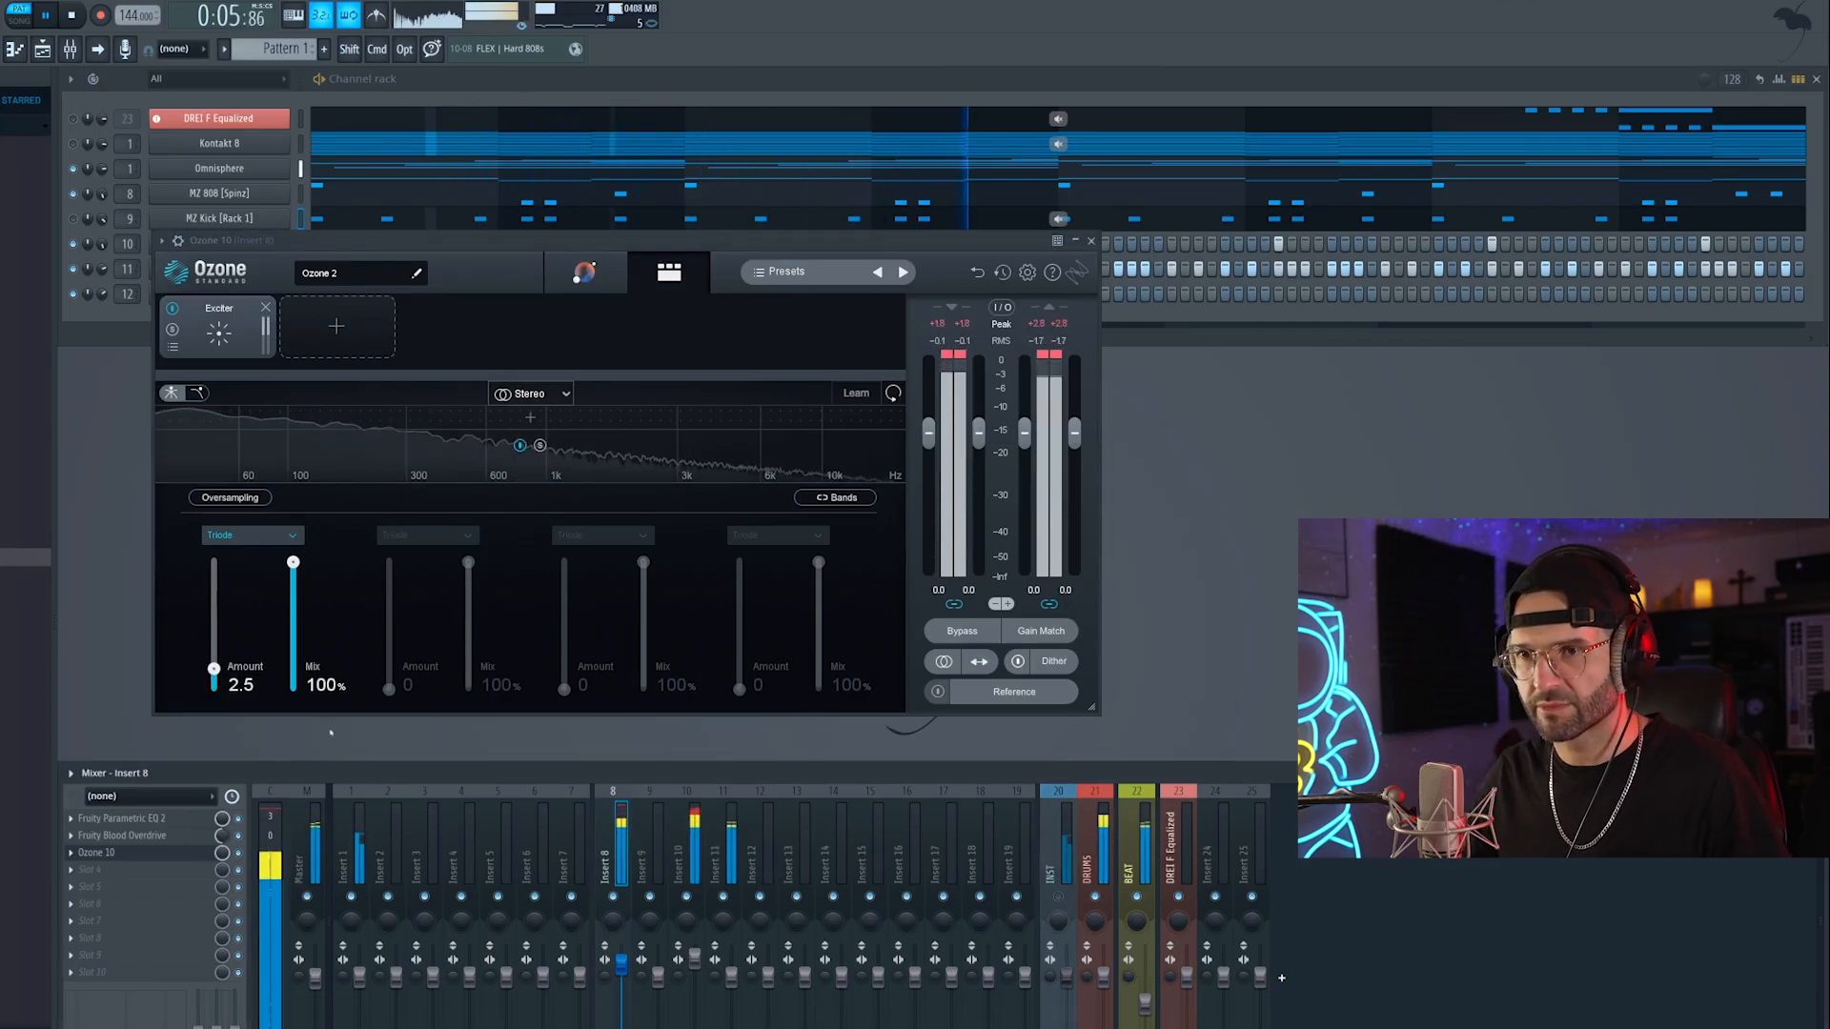
{"action": "left_click", "coordinate": [213, 672]}
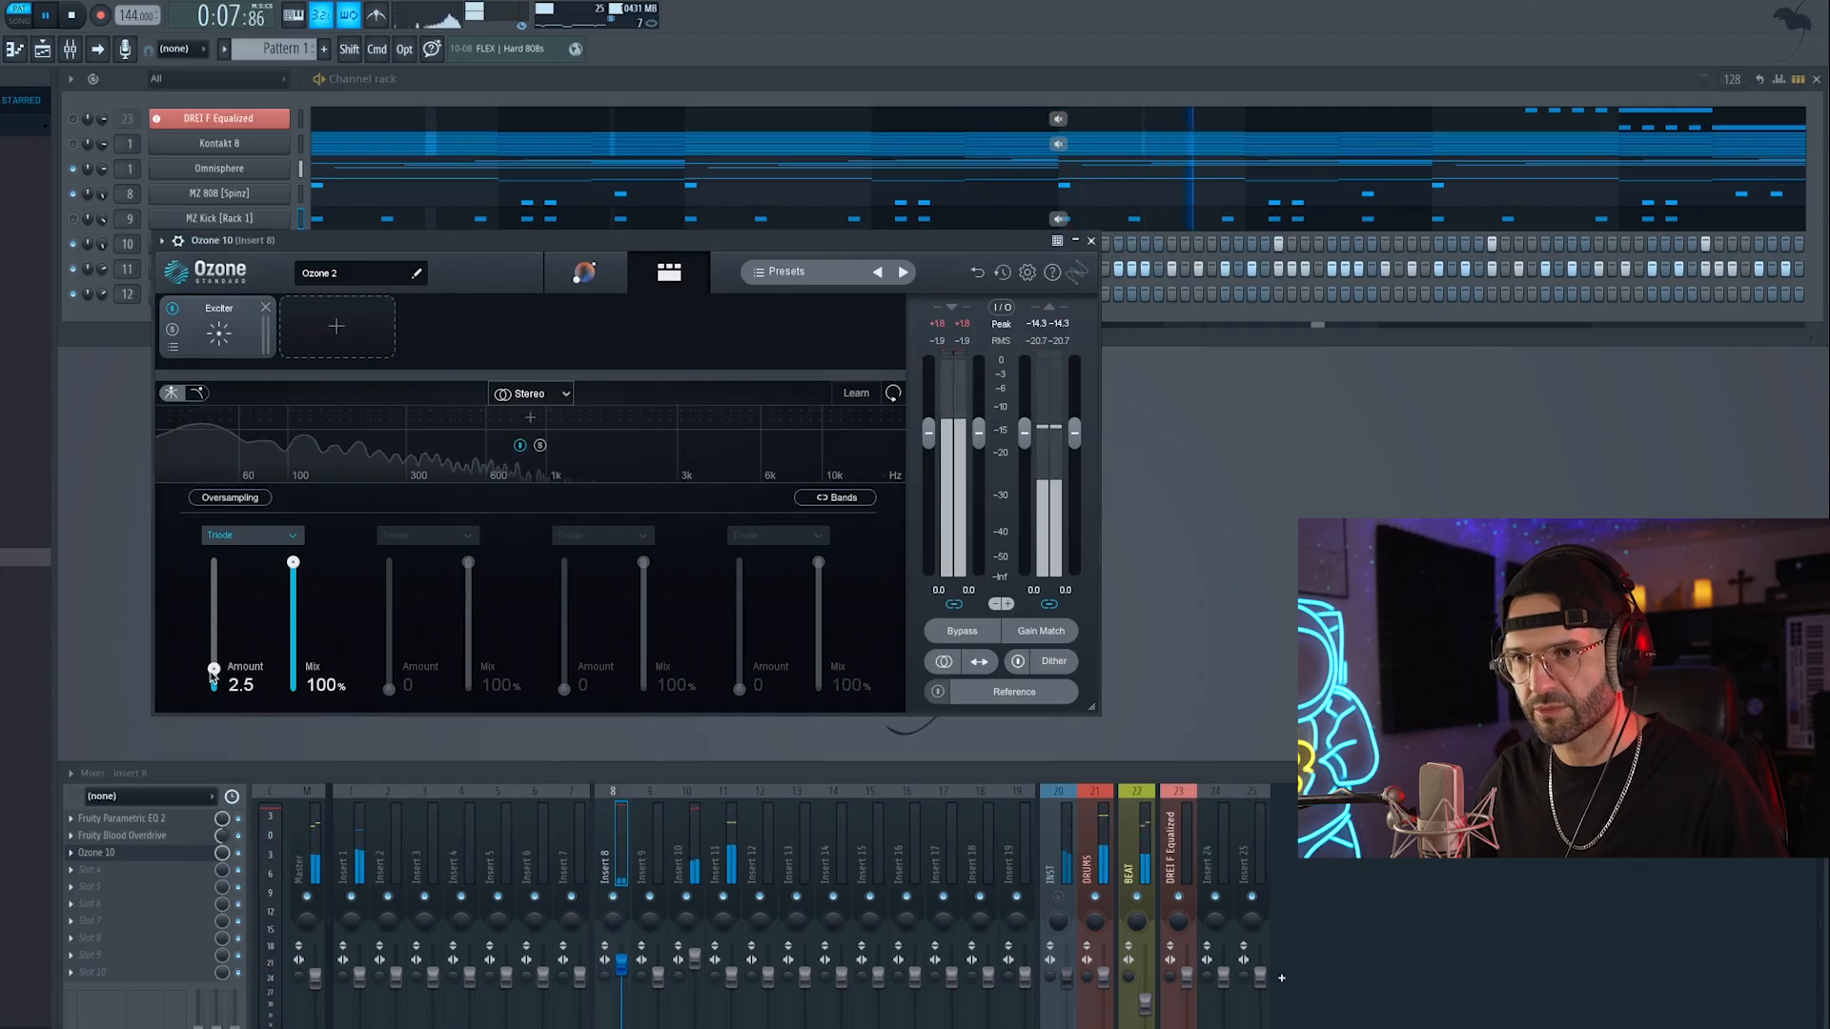
{"action": "left_click_drag", "start_coordinate": [214, 671], "coordinate": [210, 683]}
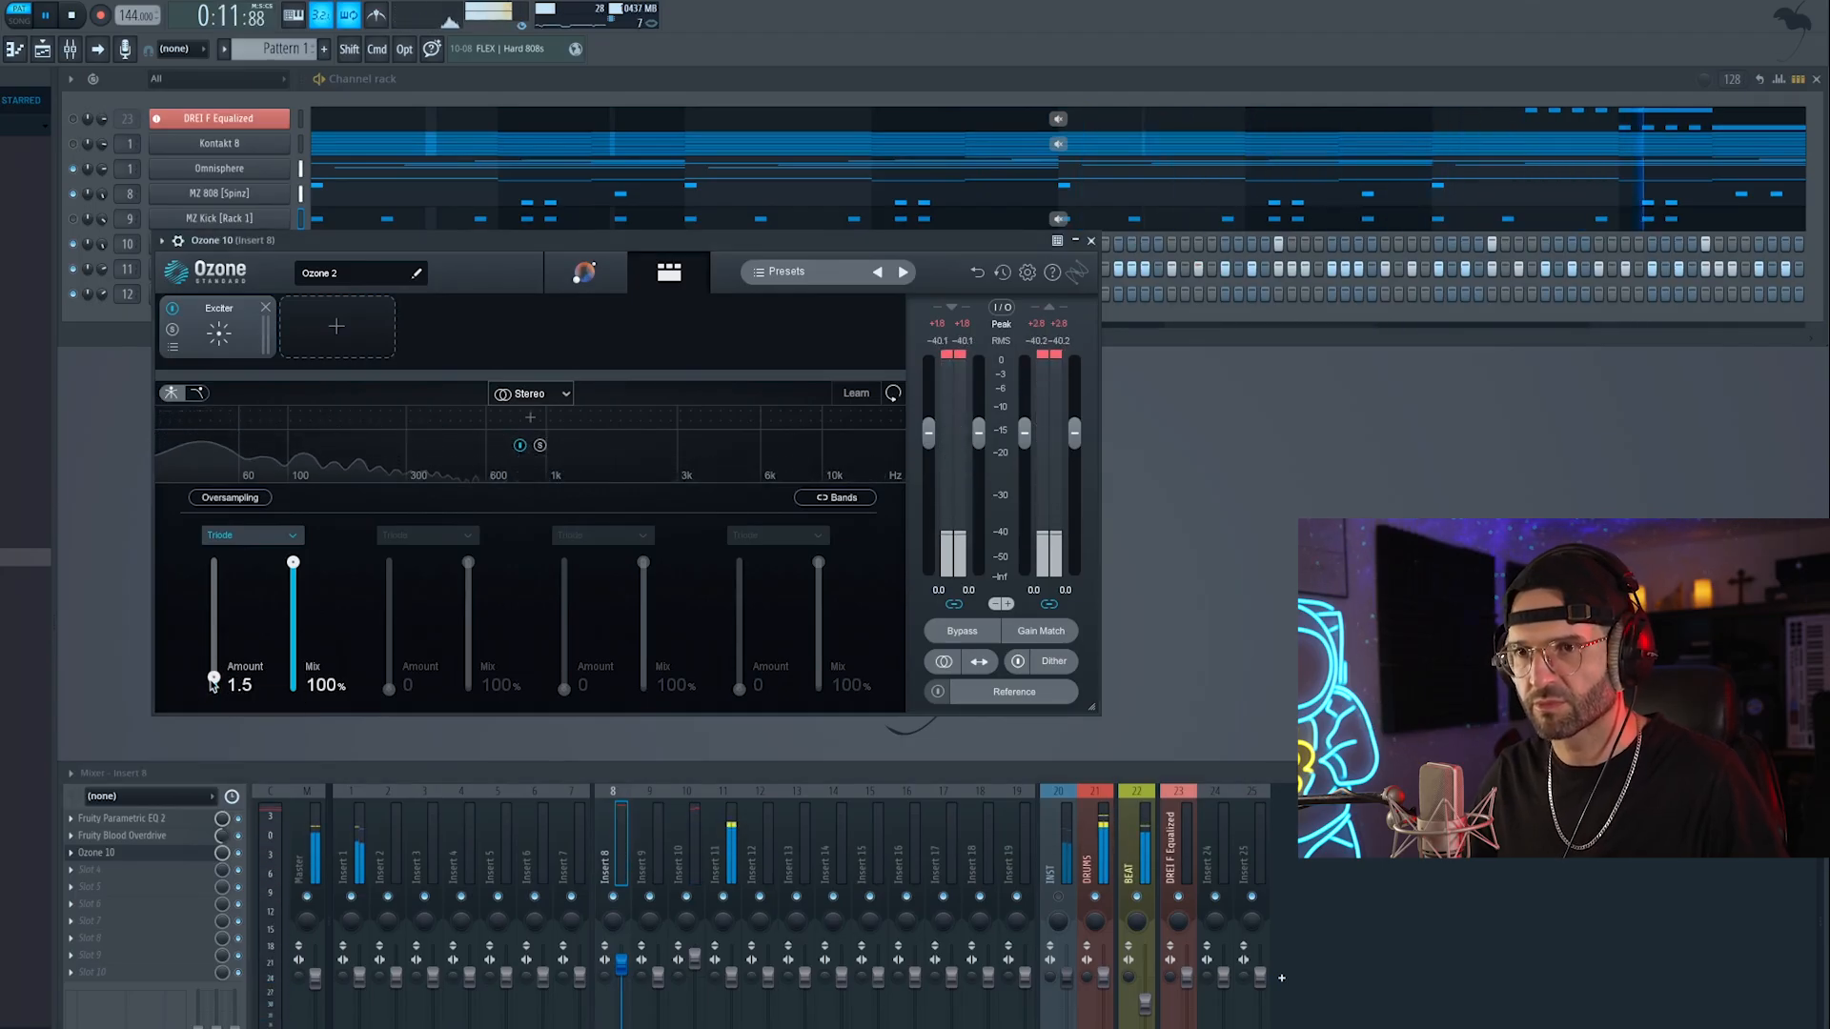
{"action": "key", "text": "space"}
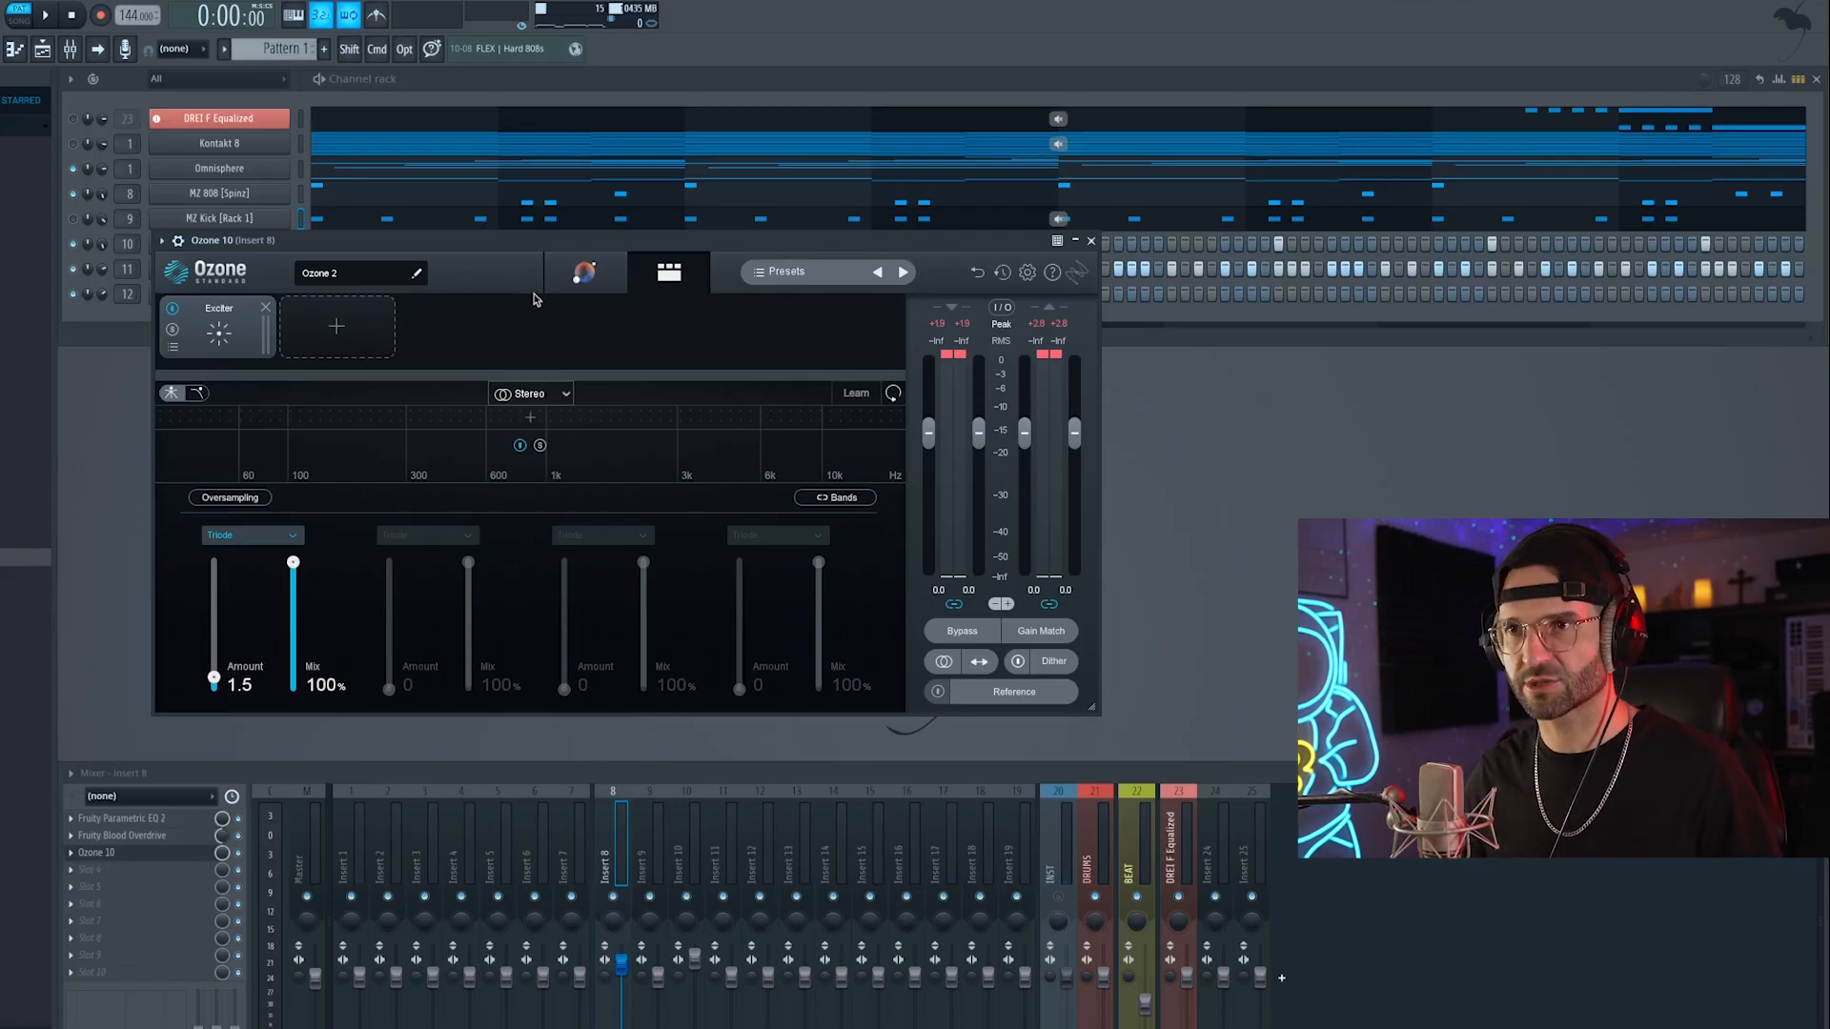
Step: Adjust the fade-out of the MZ 808 sample during playback
{"action": "key", "text": "space"}
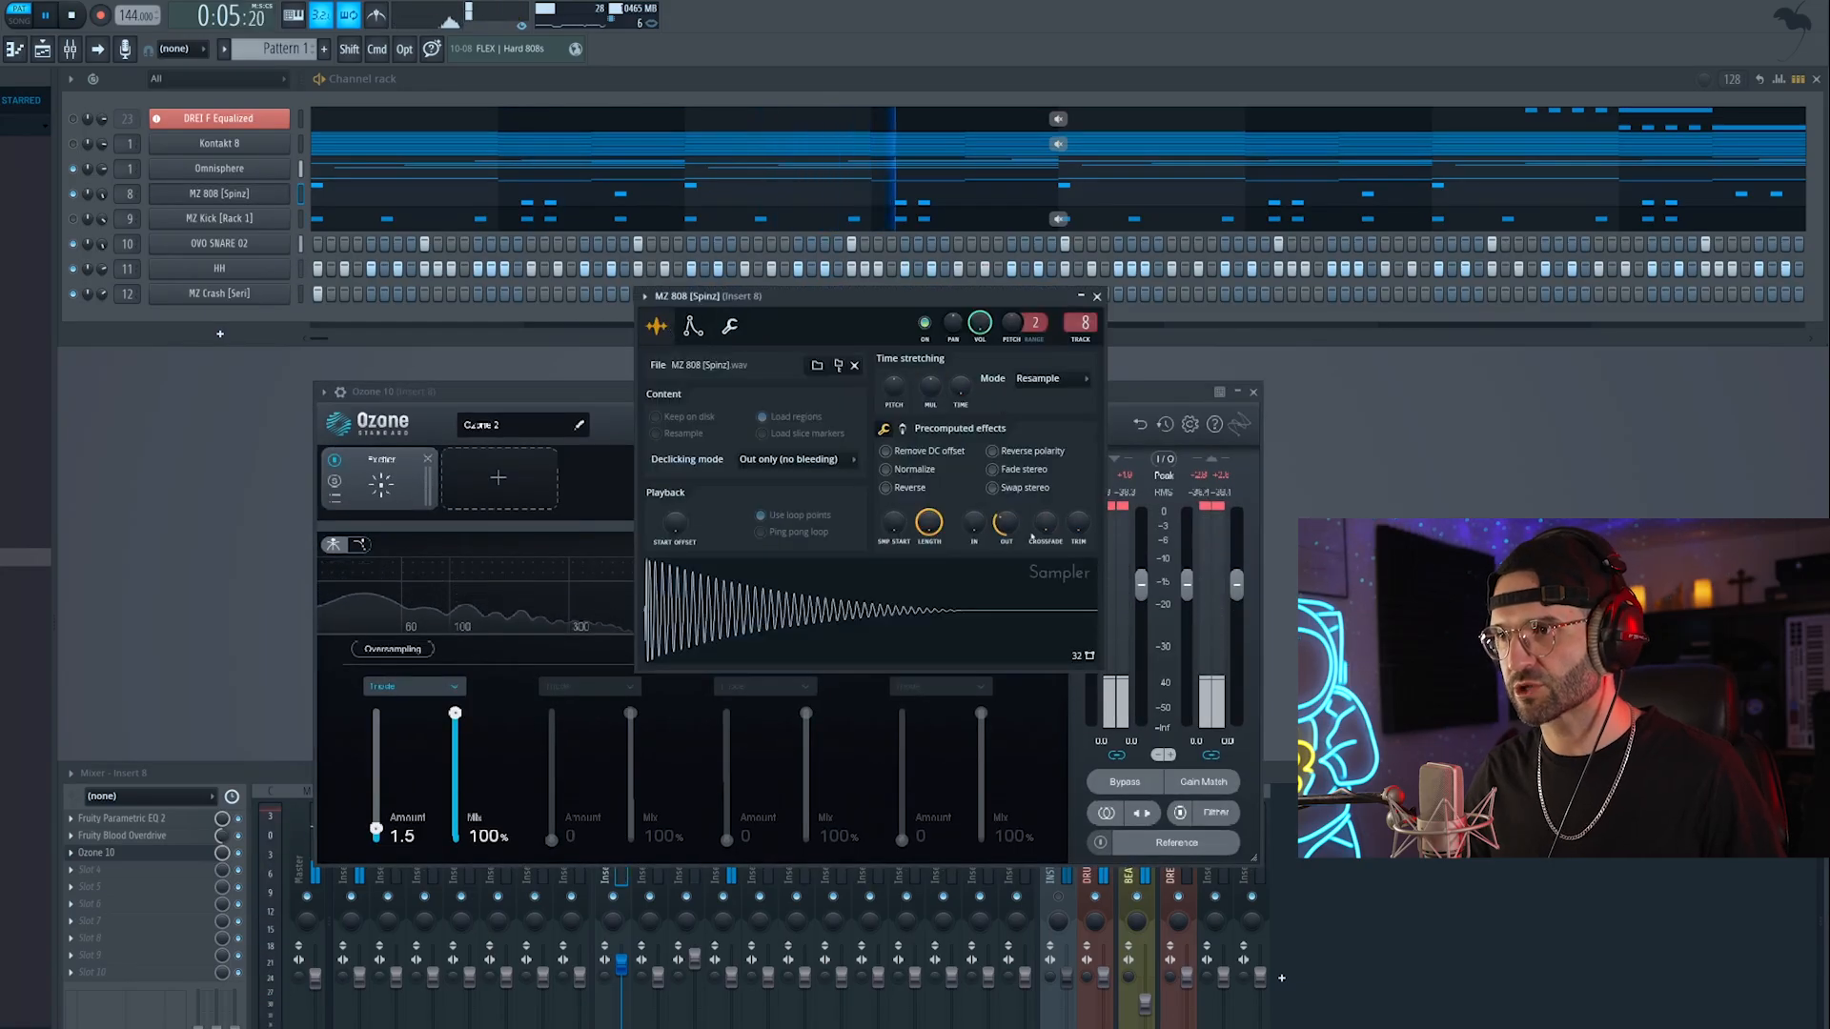
{"action": "mouse_move", "coordinate": [1010, 531]}
{"action": "left_mouse_down"}
{"action": "mouse_move", "coordinate": [1010, 515]}
{"action": "mouse_move", "coordinate": [1010, 537]}
{"action": "left_mouse_up"}
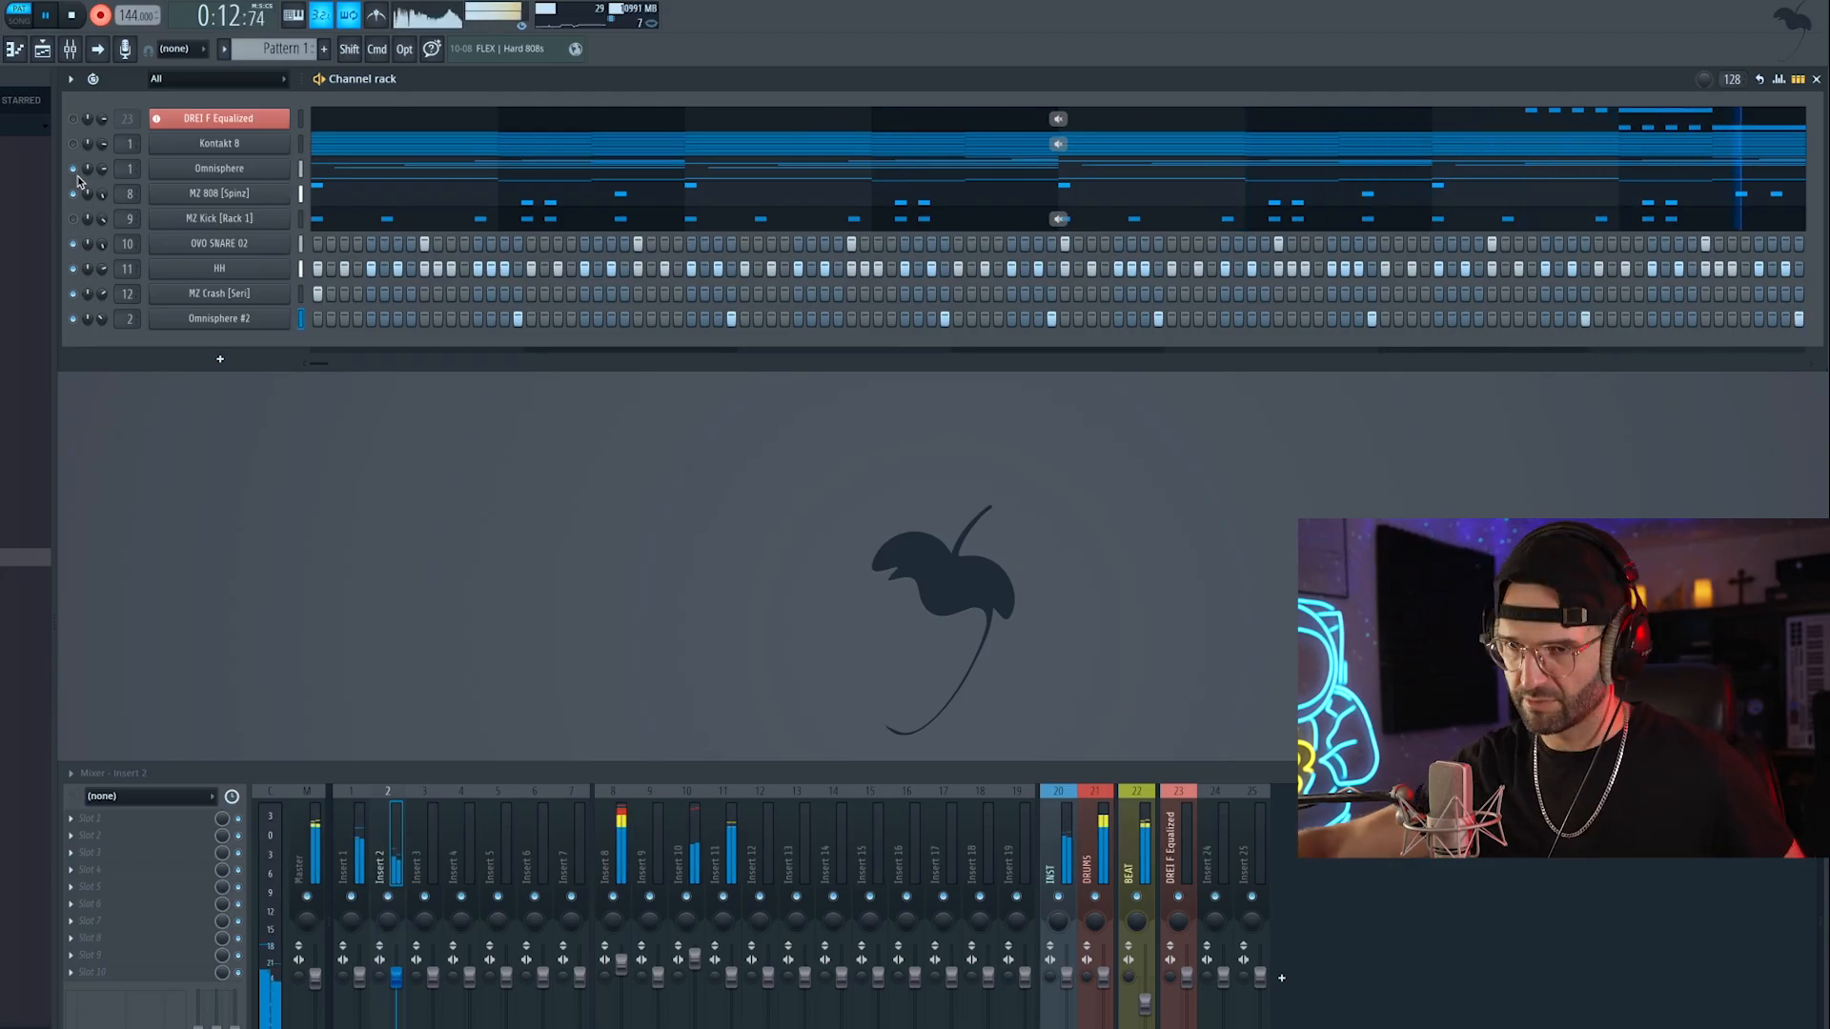
Step: Stop recording the Omnisphere #2 line and review its notes in the piano roll
{"action": "key", "text": "space"}
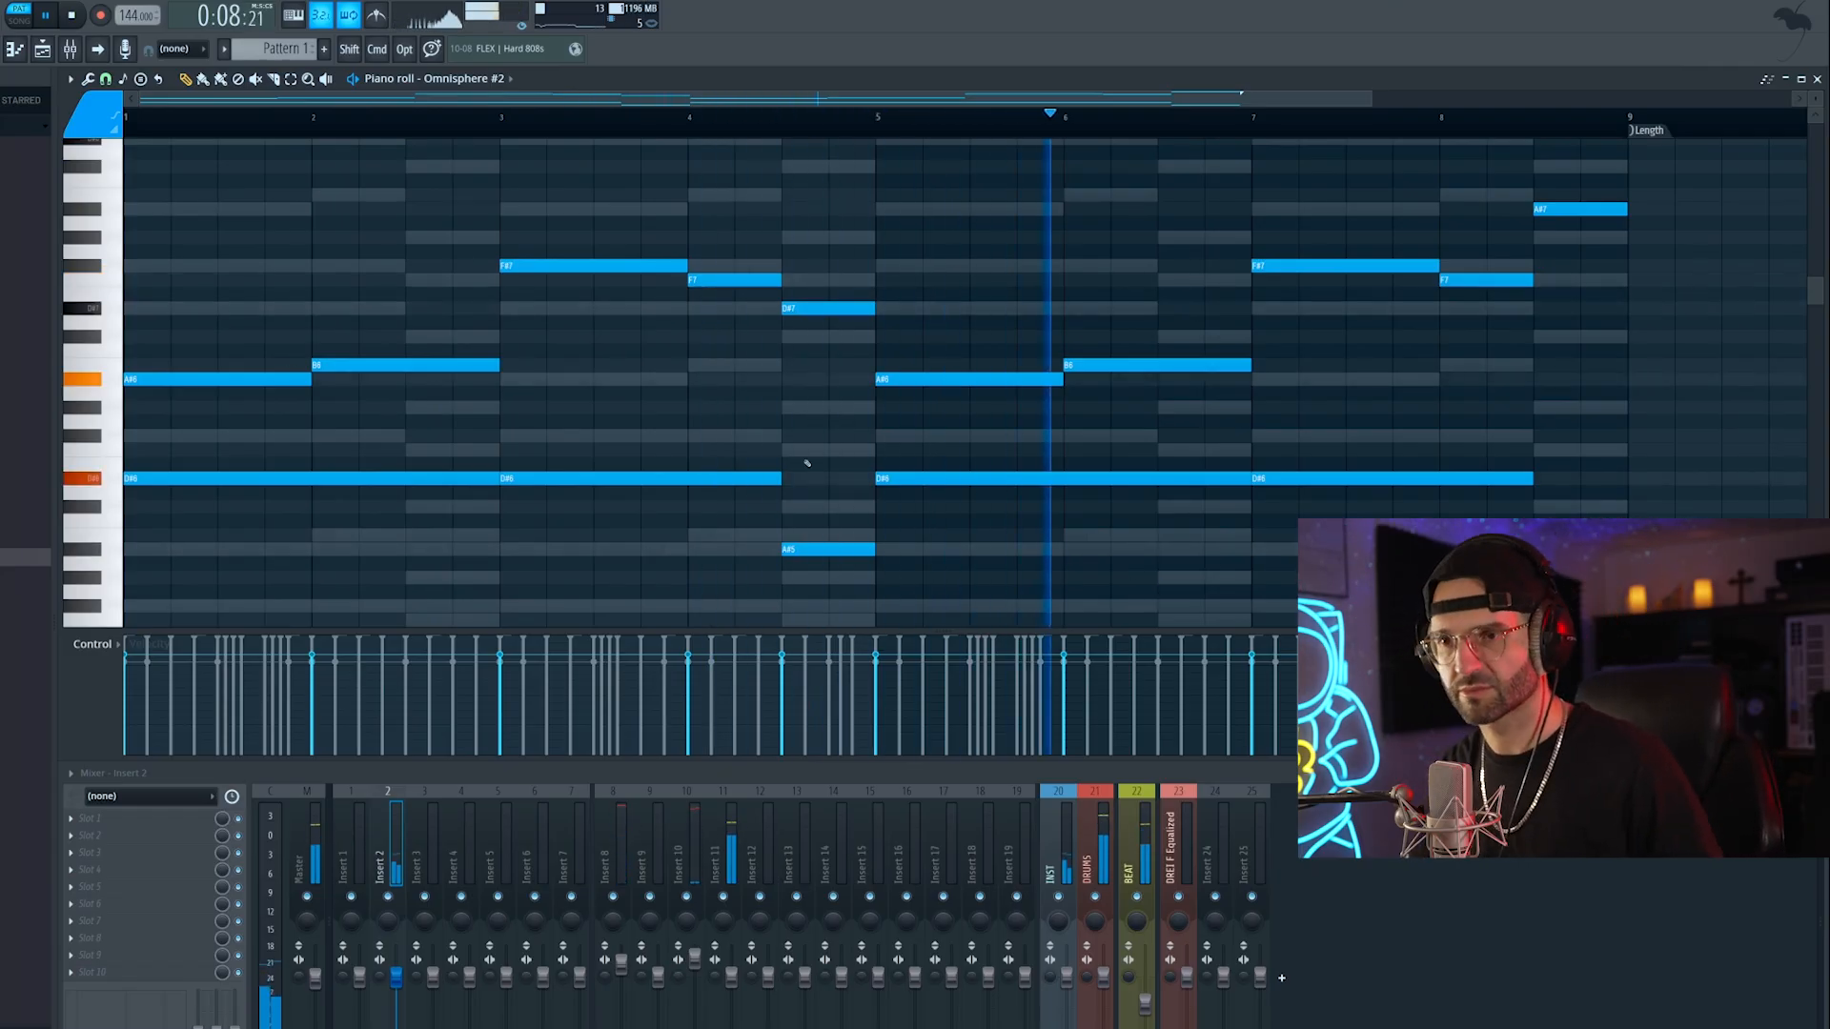
{"action": "scroll", "coordinate": [402, 265], "scroll_direction": "down", "scroll_amount": 3}
{"action": "scroll", "coordinate": [403, 265], "scroll_direction": "up", "scroll_amount": 3}
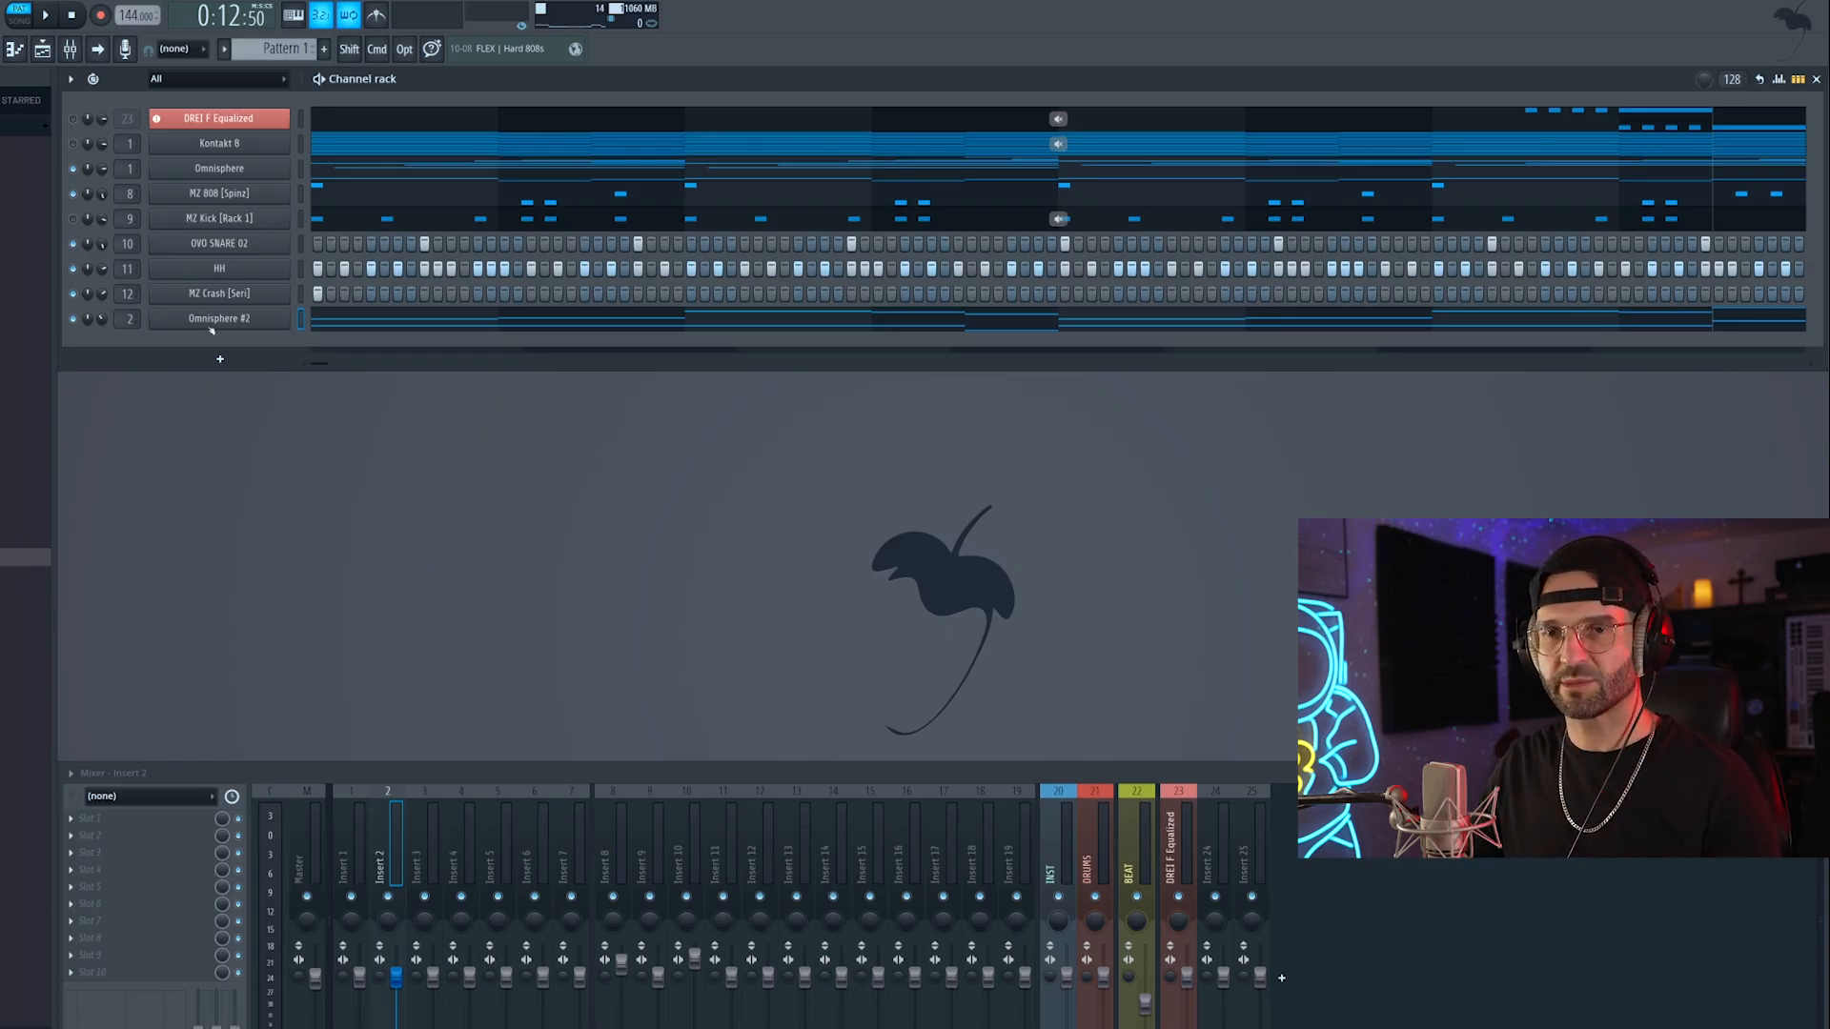
Step: Add a Pigments instrument to the channel rack
{"action": "left_click", "coordinate": [222, 360]}
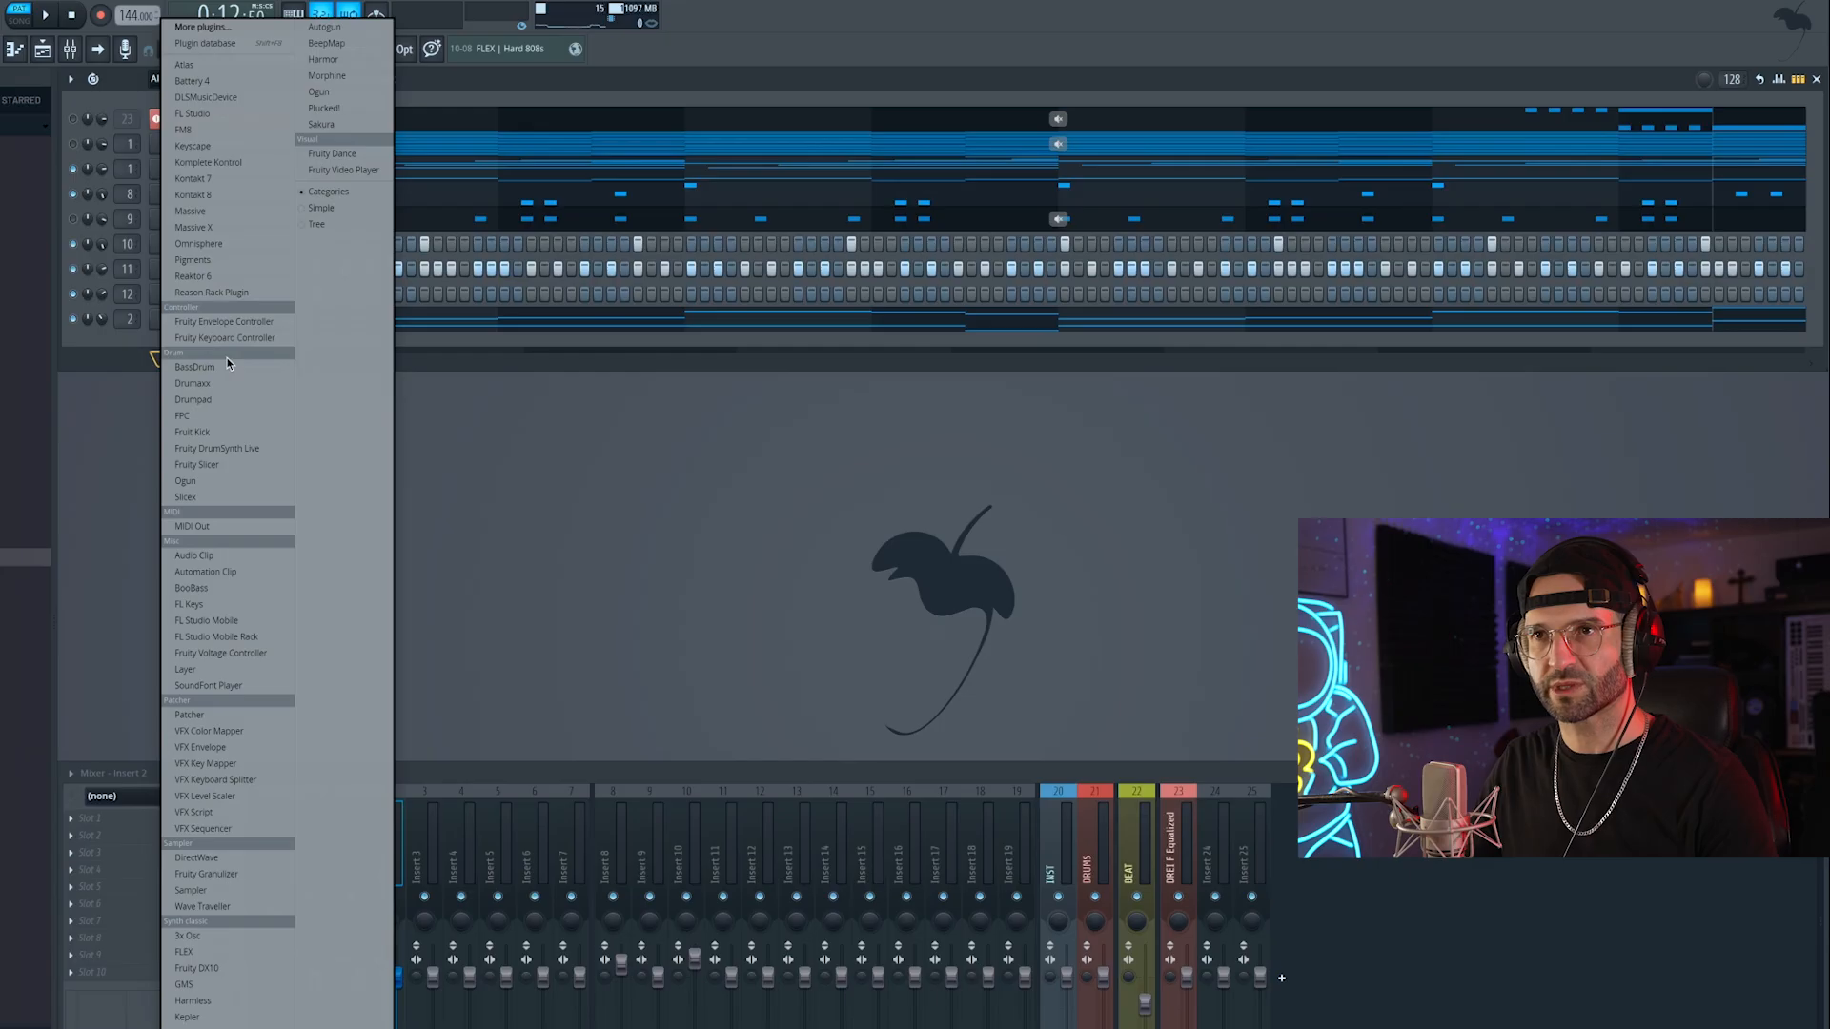
{"action": "left_click", "coordinate": [111, 580]}
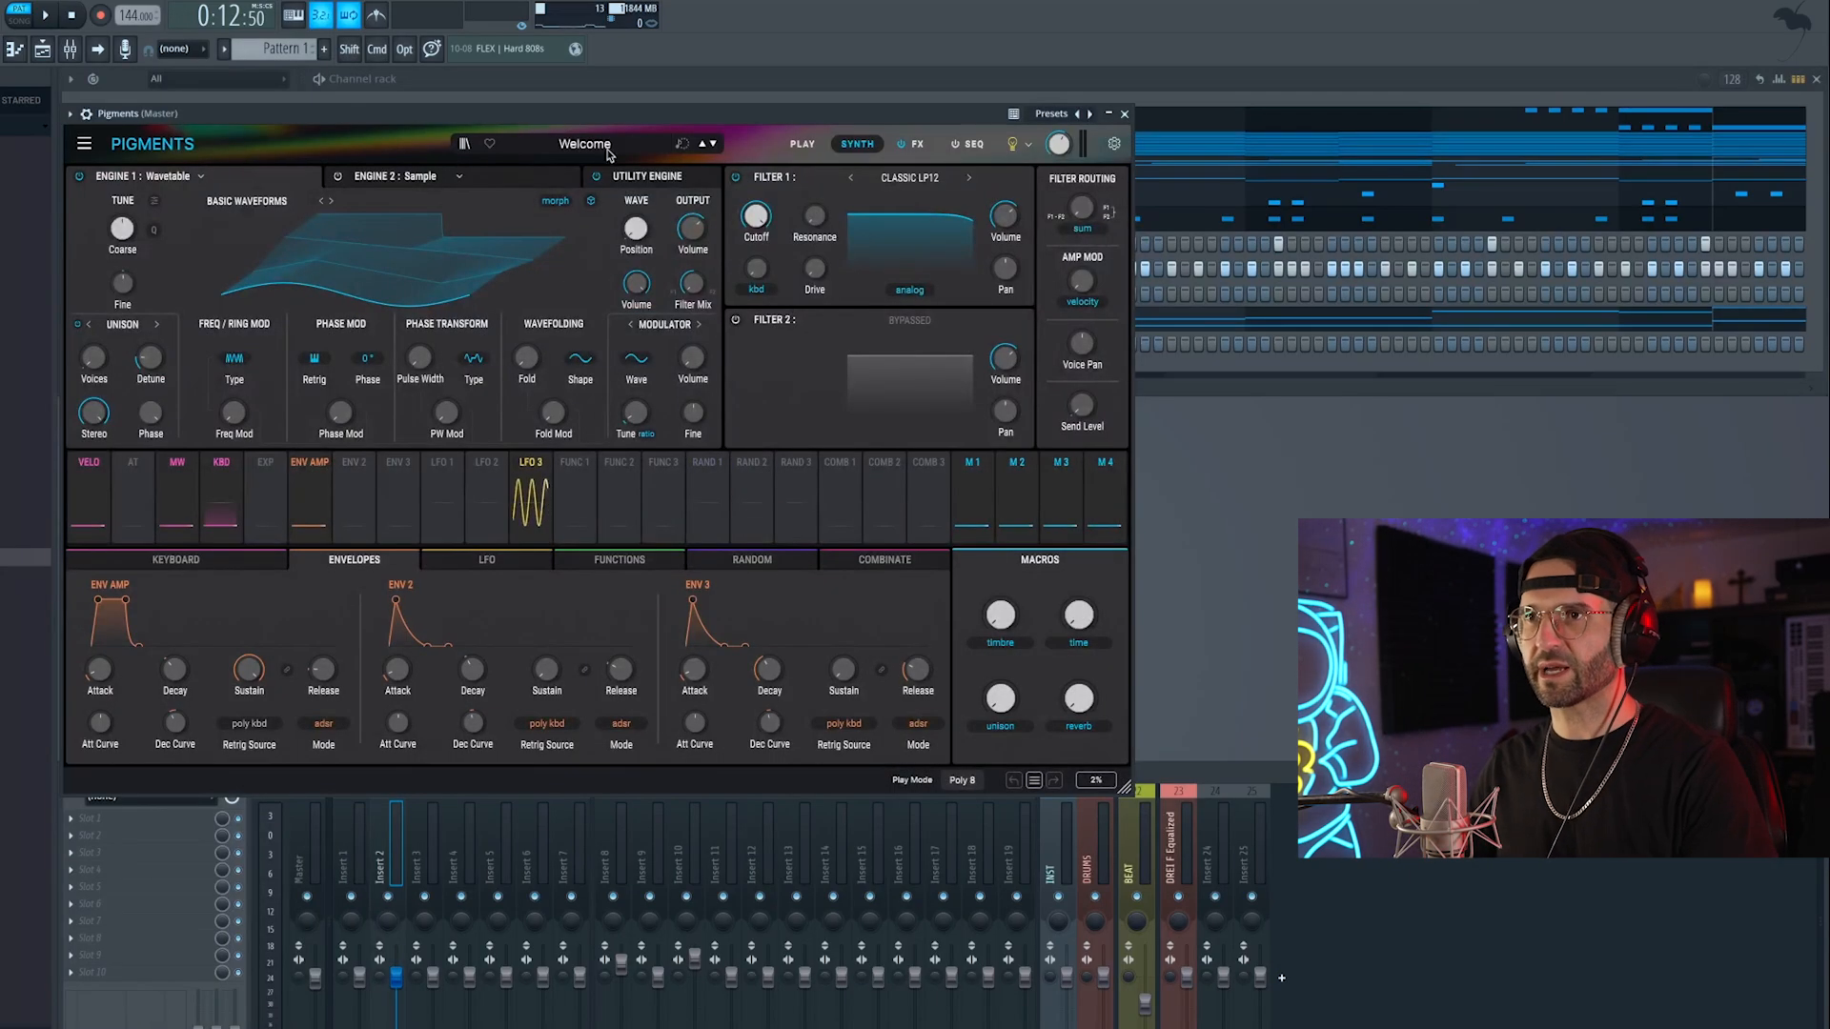
{"action": "left_click_drag", "start_coordinate": [597, 116], "coordinate": [685, 194]}
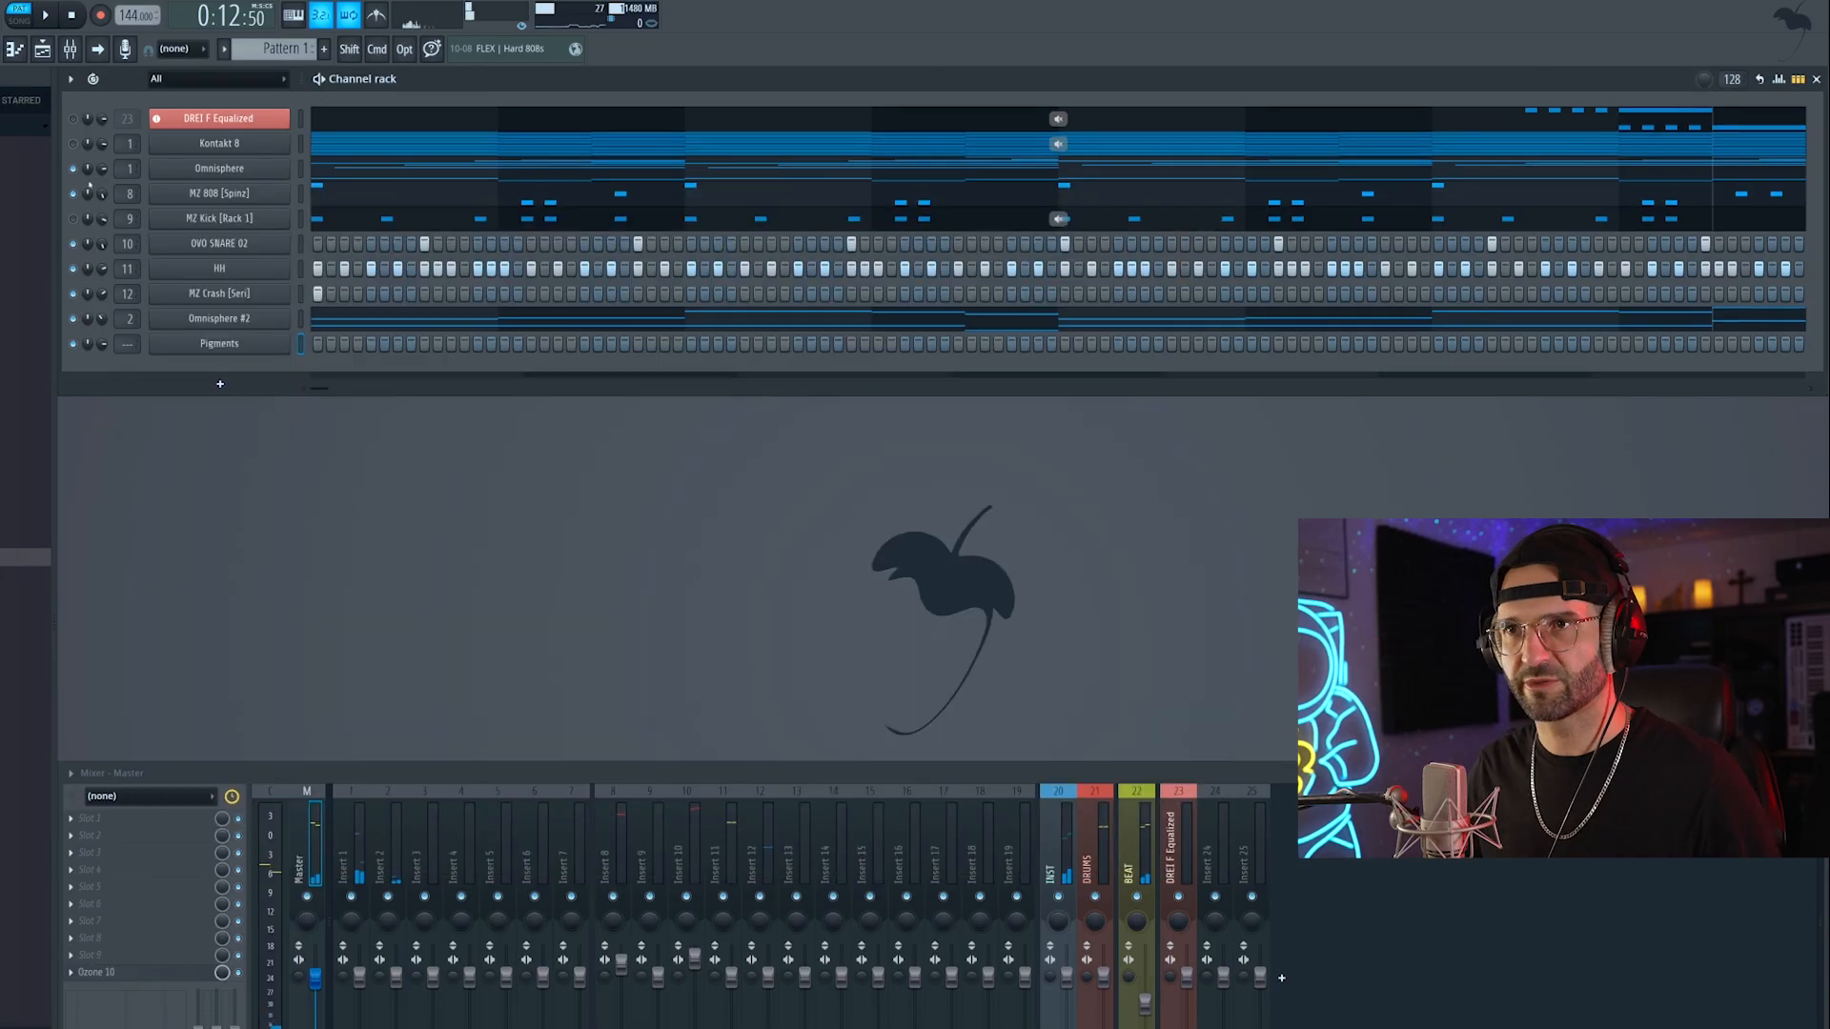
Step: Record a higher counter-melody of D#6, F6, F#6 and A#6 notes over the first four bars of the Omnisphere pattern
{"action": "left_click", "coordinate": [343, 172]}
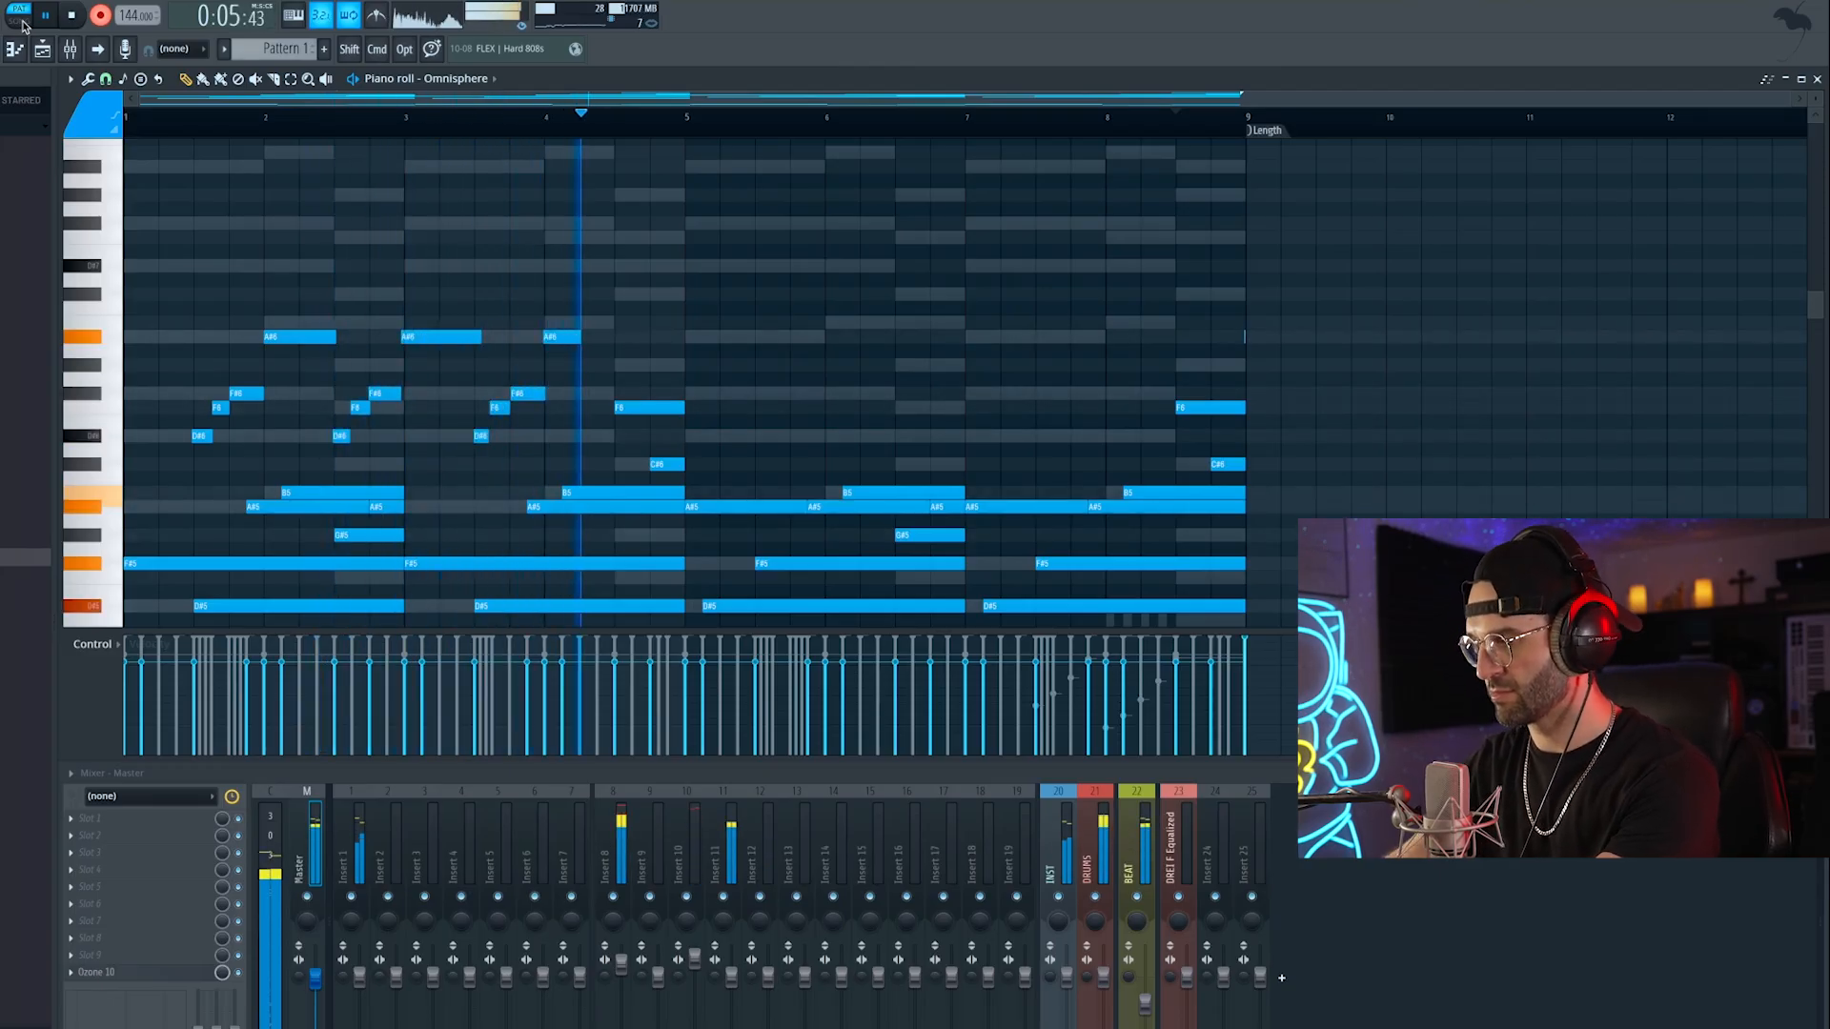
{"action": "key", "text": "space"}
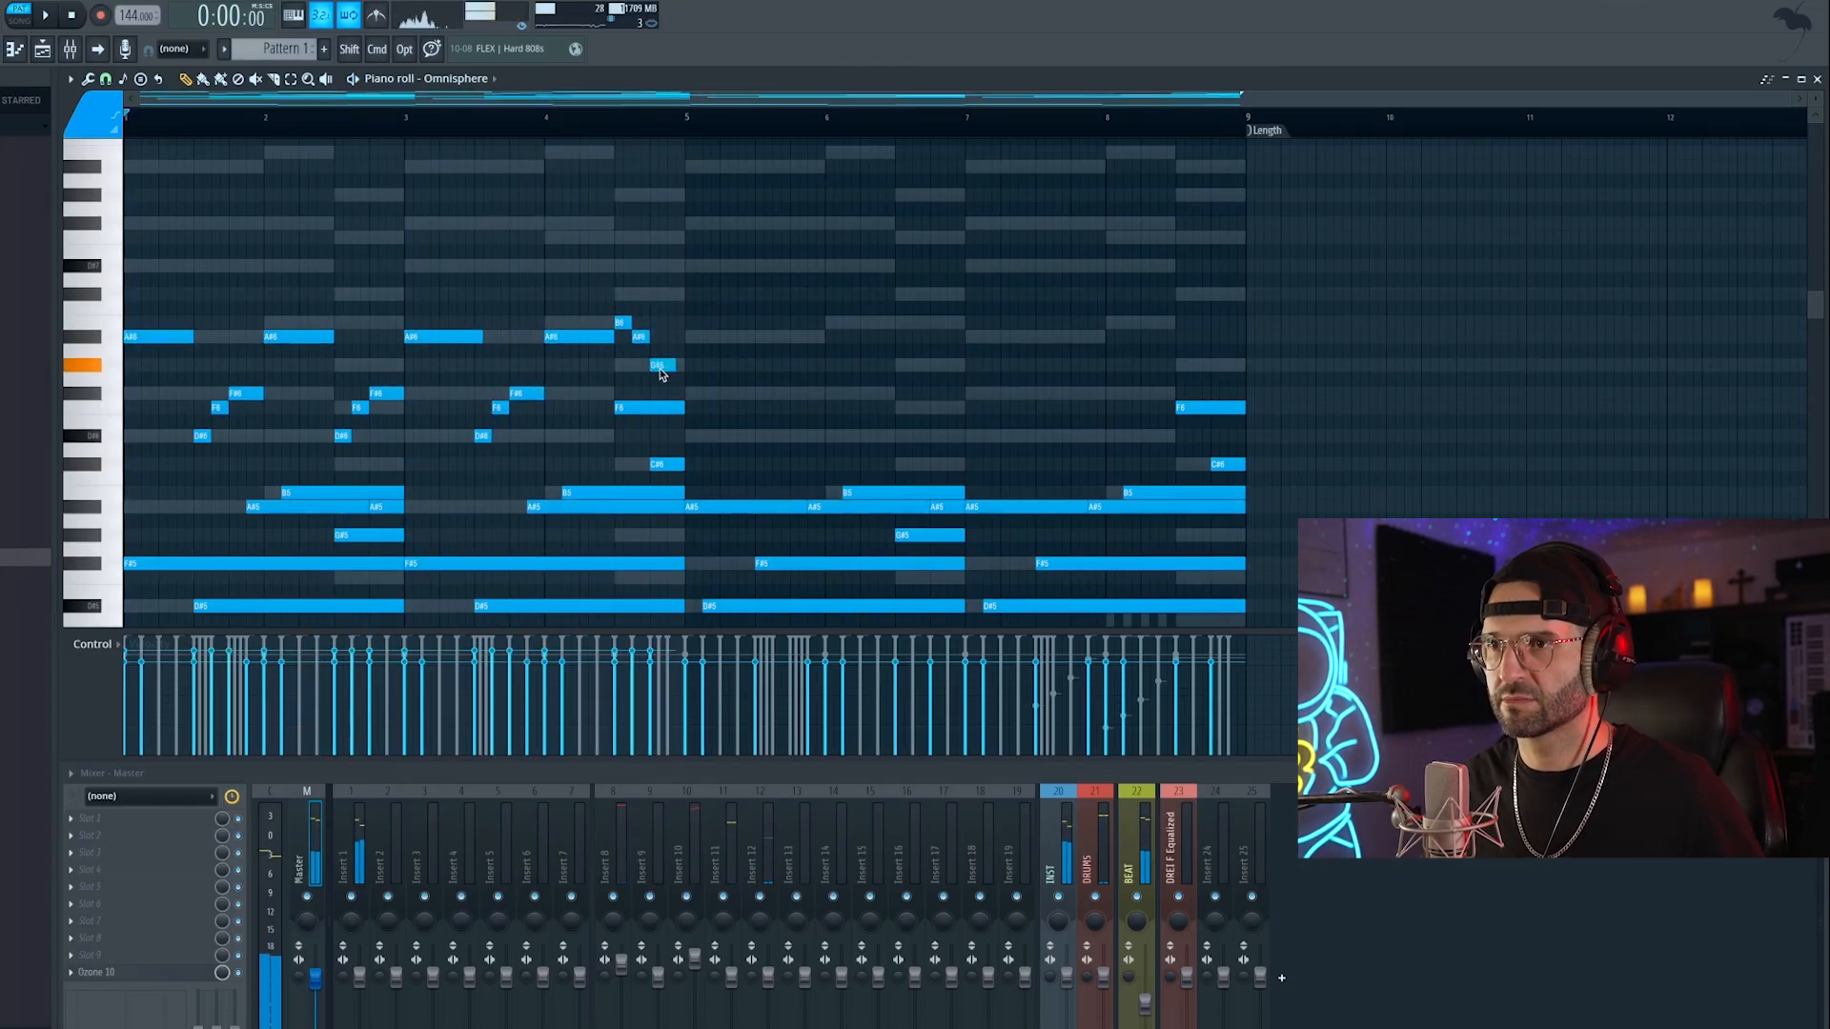
{"action": "key", "text": "space"}
Step: Copy the recorded upper melody from bars 1–4 to bars 5–8 and raise the copy by one octave
{"action": "left_click_drag", "start_coordinate": [734, 303], "coordinate": [134, 382]}
{"action": "left_click_drag", "start_coordinate": [558, 336], "coordinate": [1119, 337]}
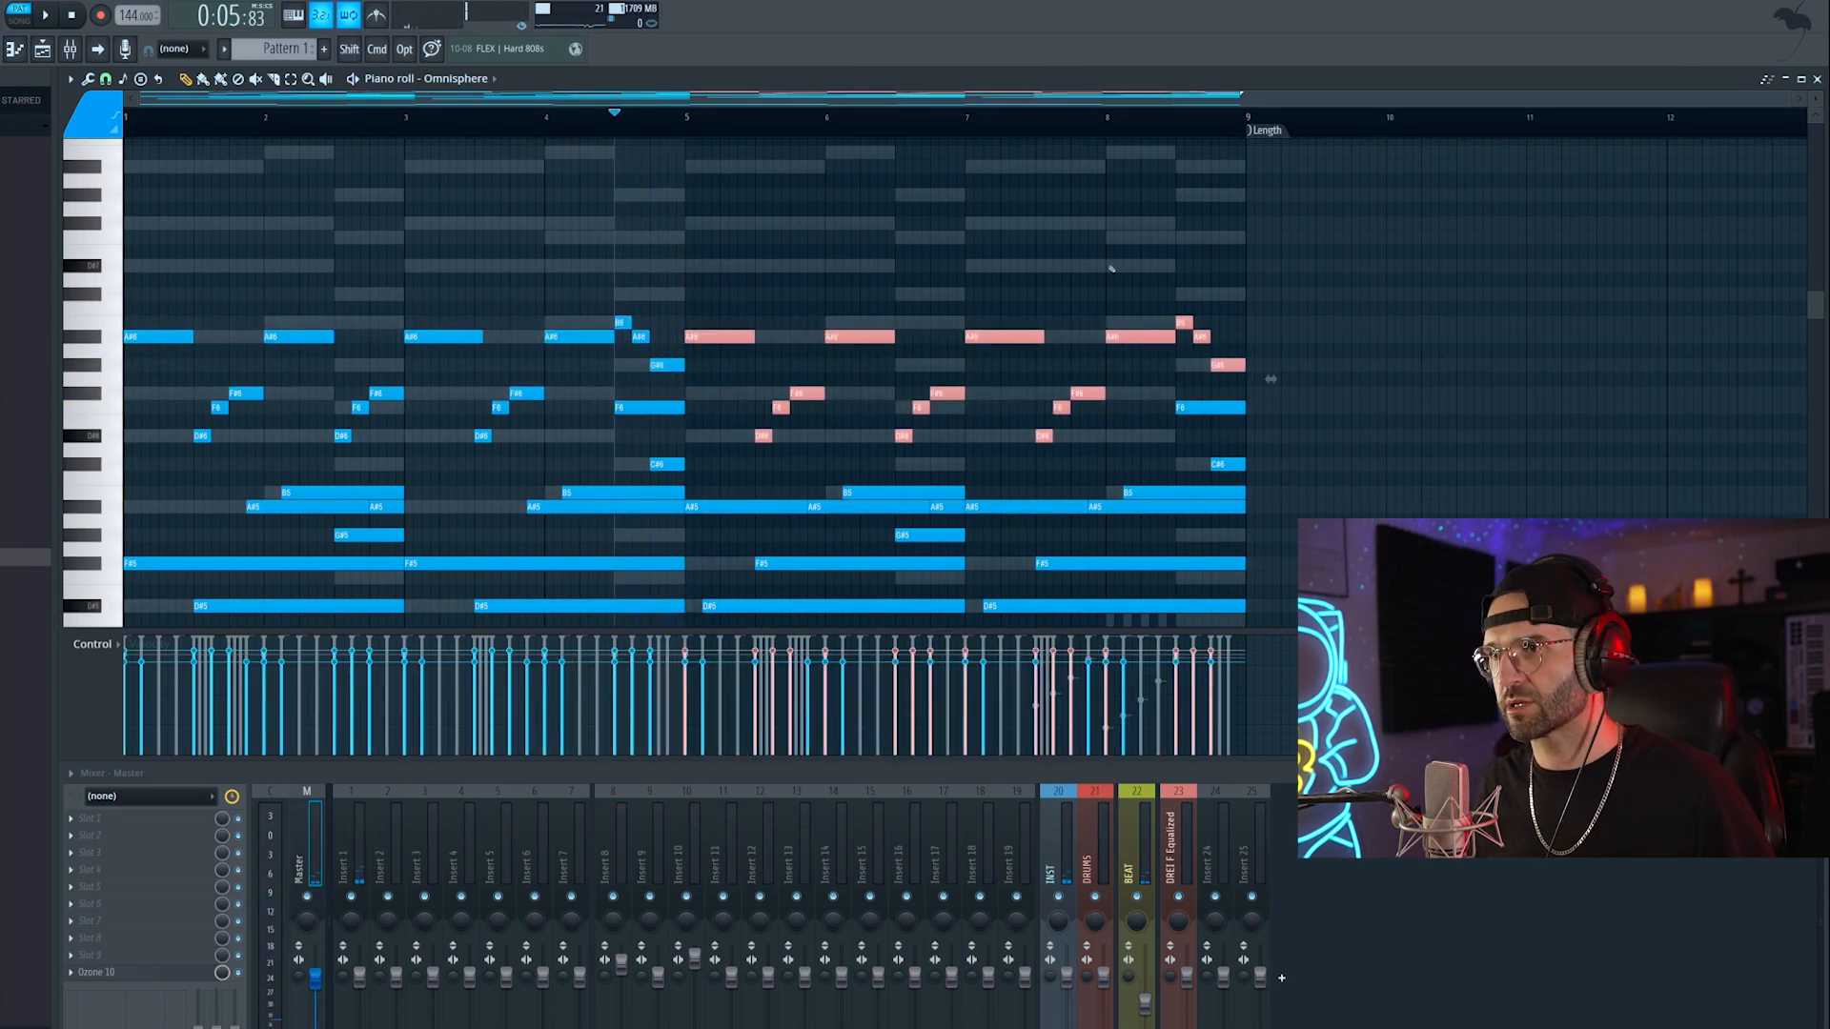
{"action": "key", "text": "ctrl+Up"}
{"action": "key", "text": "space"}
{"action": "key", "text": "ctrl+d"}
{"action": "scroll", "coordinate": [882, 382], "scroll_direction": "up", "scroll_amount": 3}
Step: Nudge all upper melody notes in bars 1–8 of the Omnisphere pattern slightly later, off the grid
{"action": "left_click_drag", "start_coordinate": [1321, 162], "coordinate": [129, 417]}
{"action": "left_click_drag", "start_coordinate": [565, 416], "coordinate": [136, 516]}
{"action": "scroll", "coordinate": [417, 275], "scroll_direction": "up", "scroll_amount": 2}
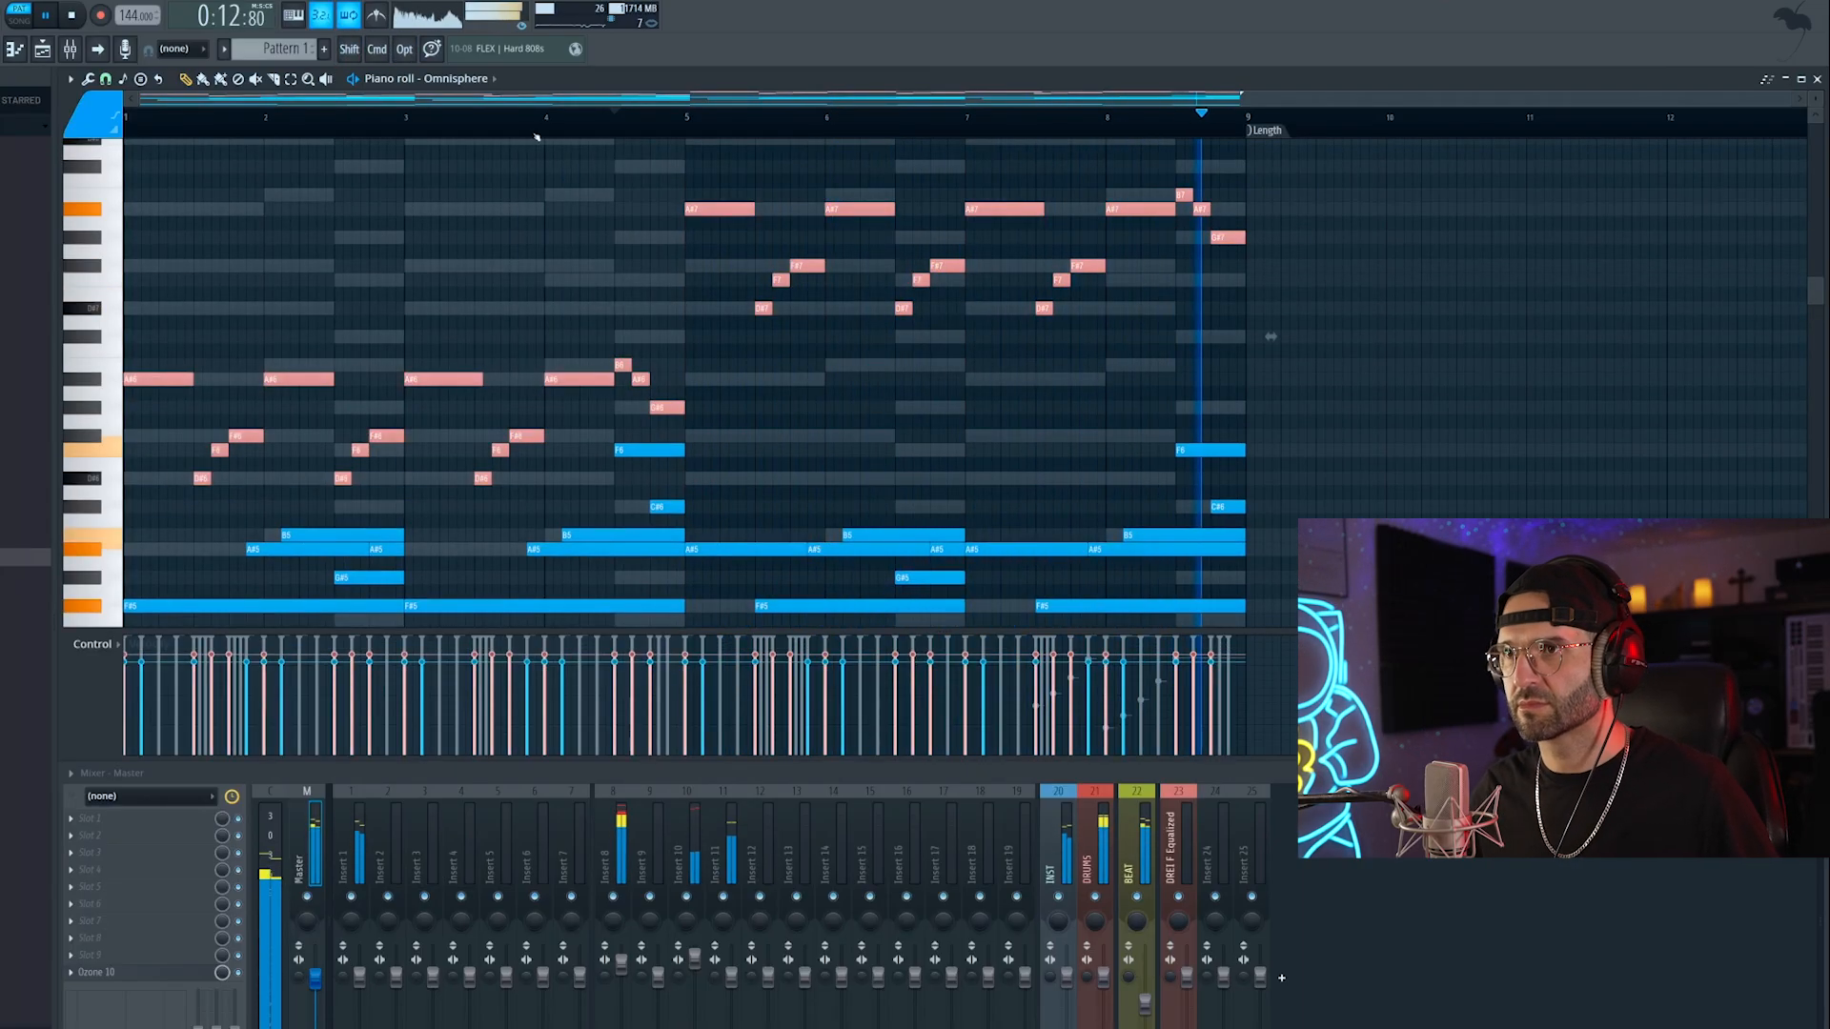
{"action": "scroll", "coordinate": [706, 208], "scroll_direction": "up", "scroll_amount": 5}
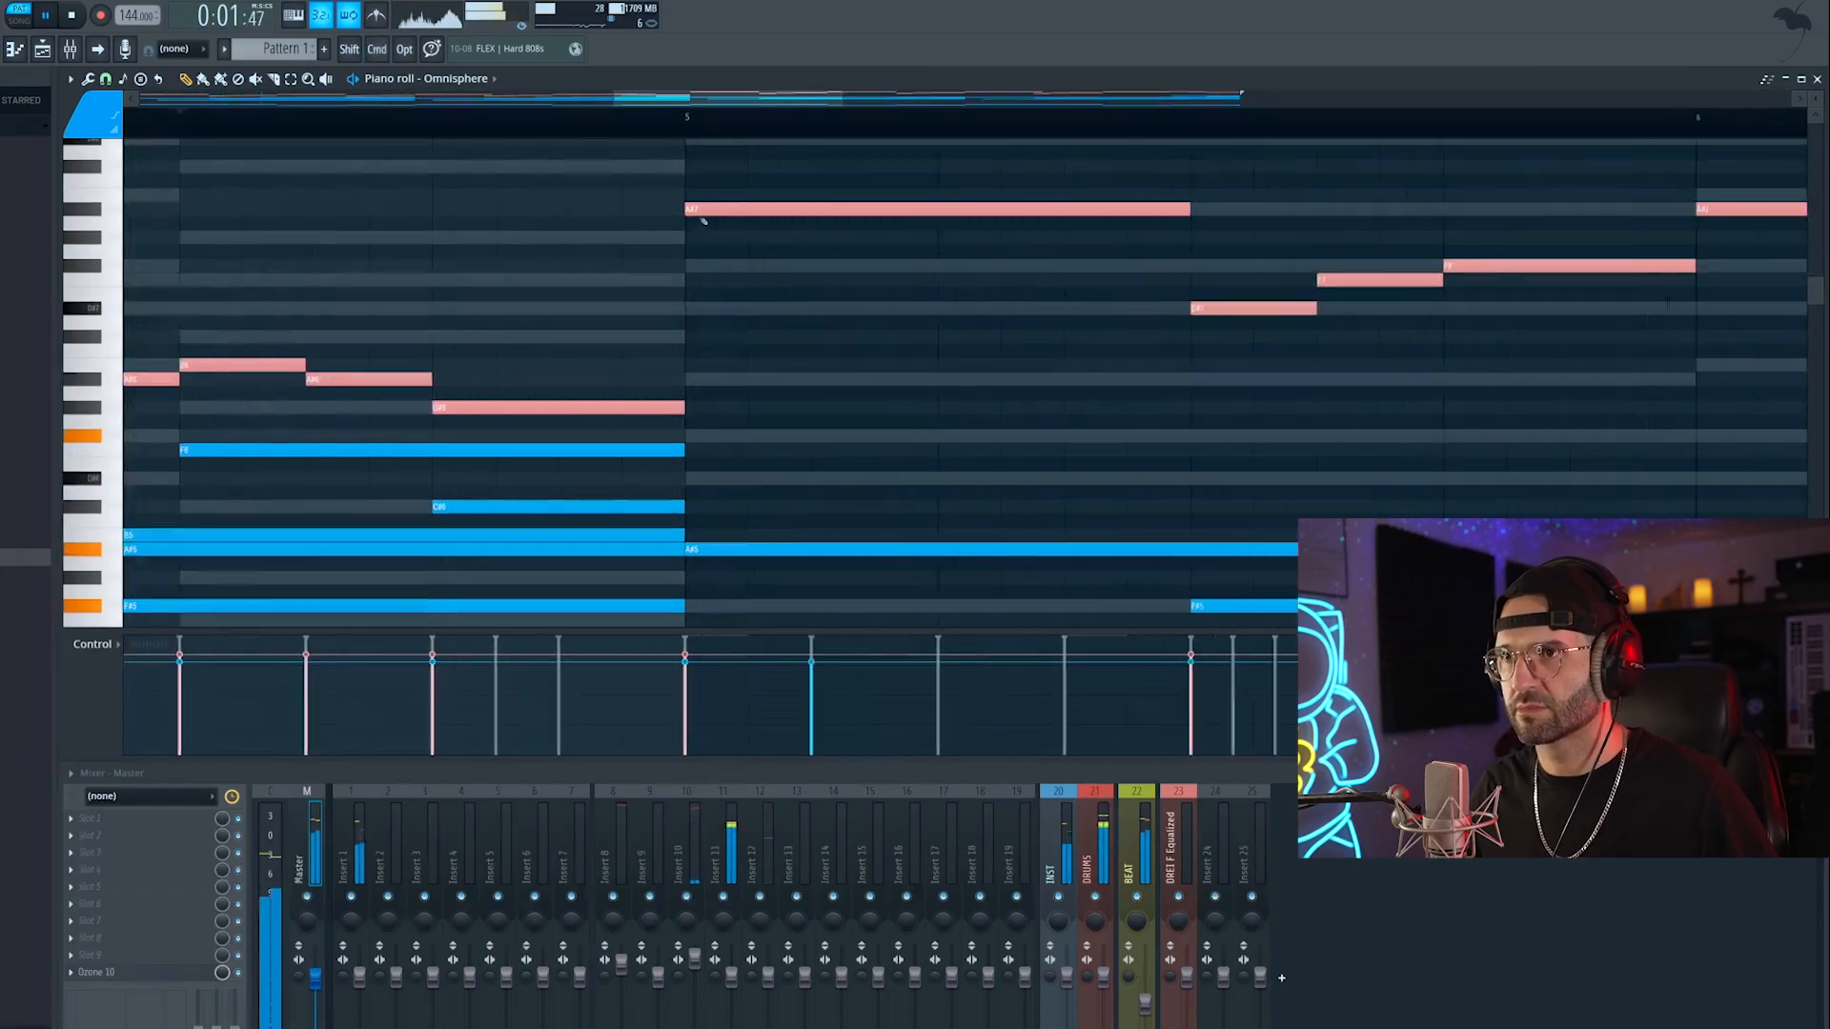
{"action": "left_click_drag", "start_coordinate": [706, 209], "coordinate": [711, 207]}
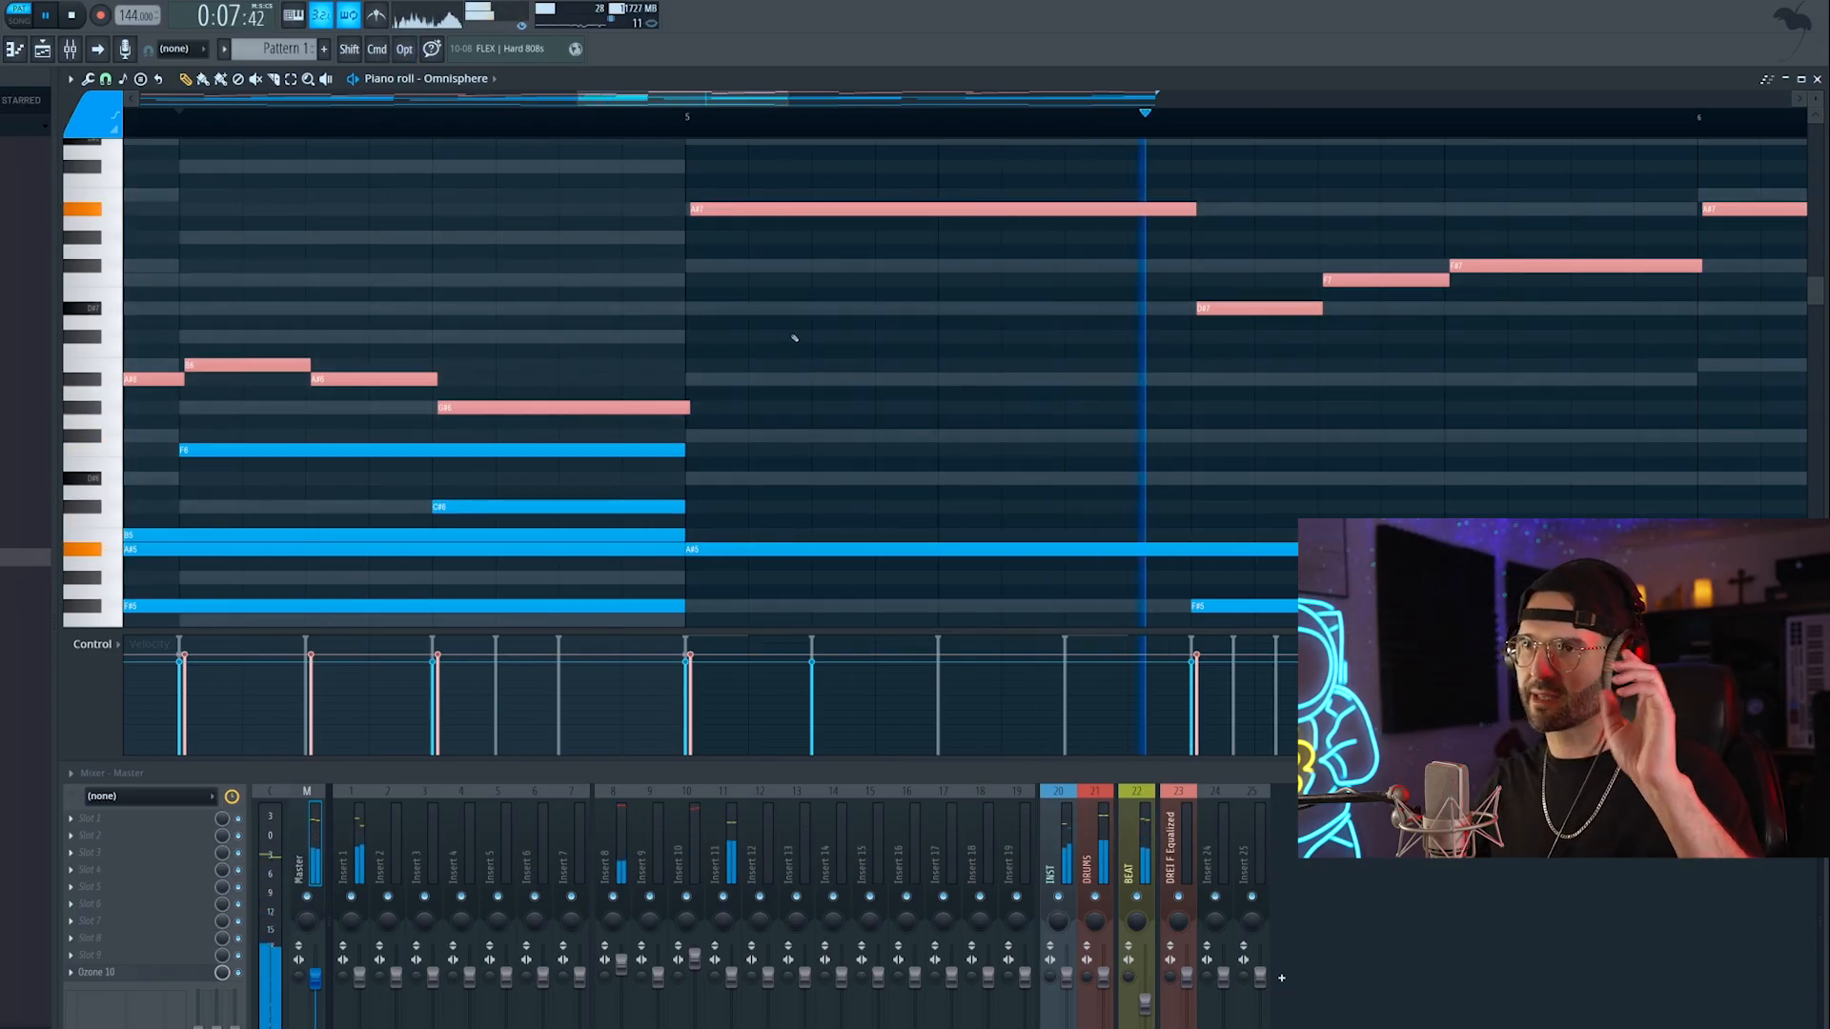
{"action": "scroll", "coordinate": [795, 331], "scroll_direction": "down", "scroll_amount": 5}
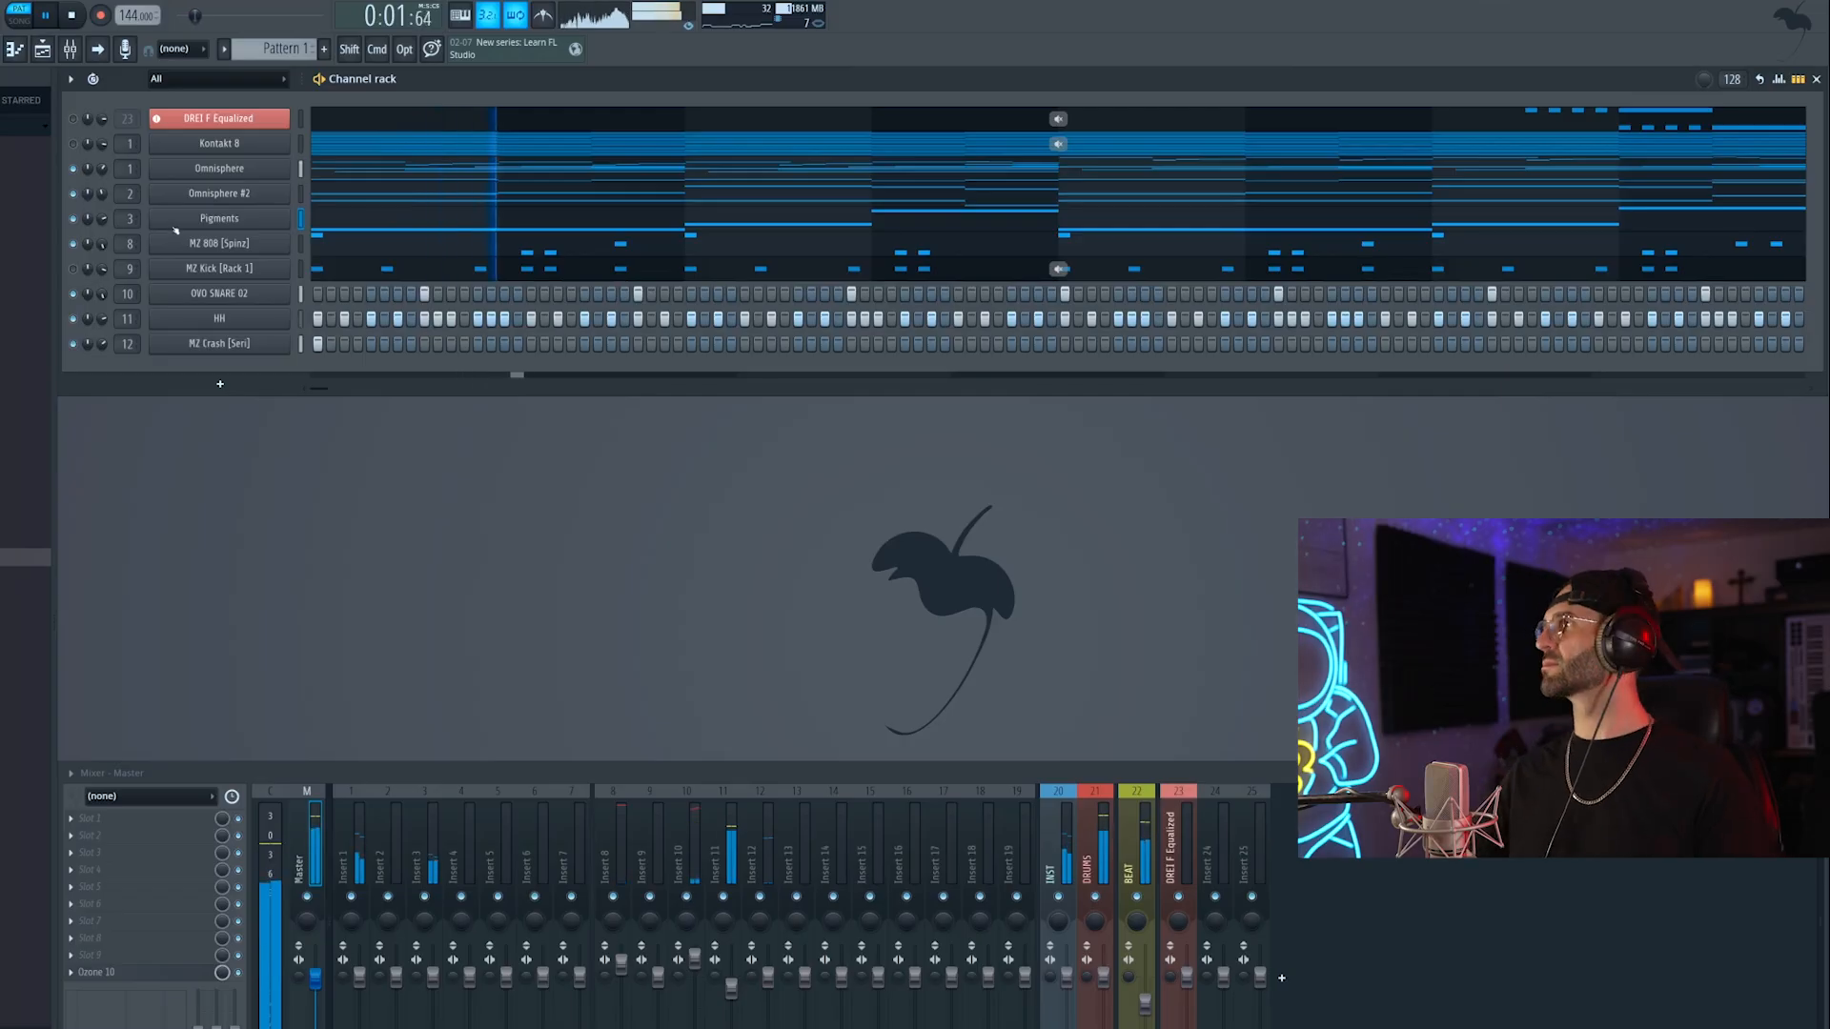
Step: Mute the Pigments channel and export the beat as an MP3 file named viral1
{"action": "left_click", "coordinate": [73, 218]}
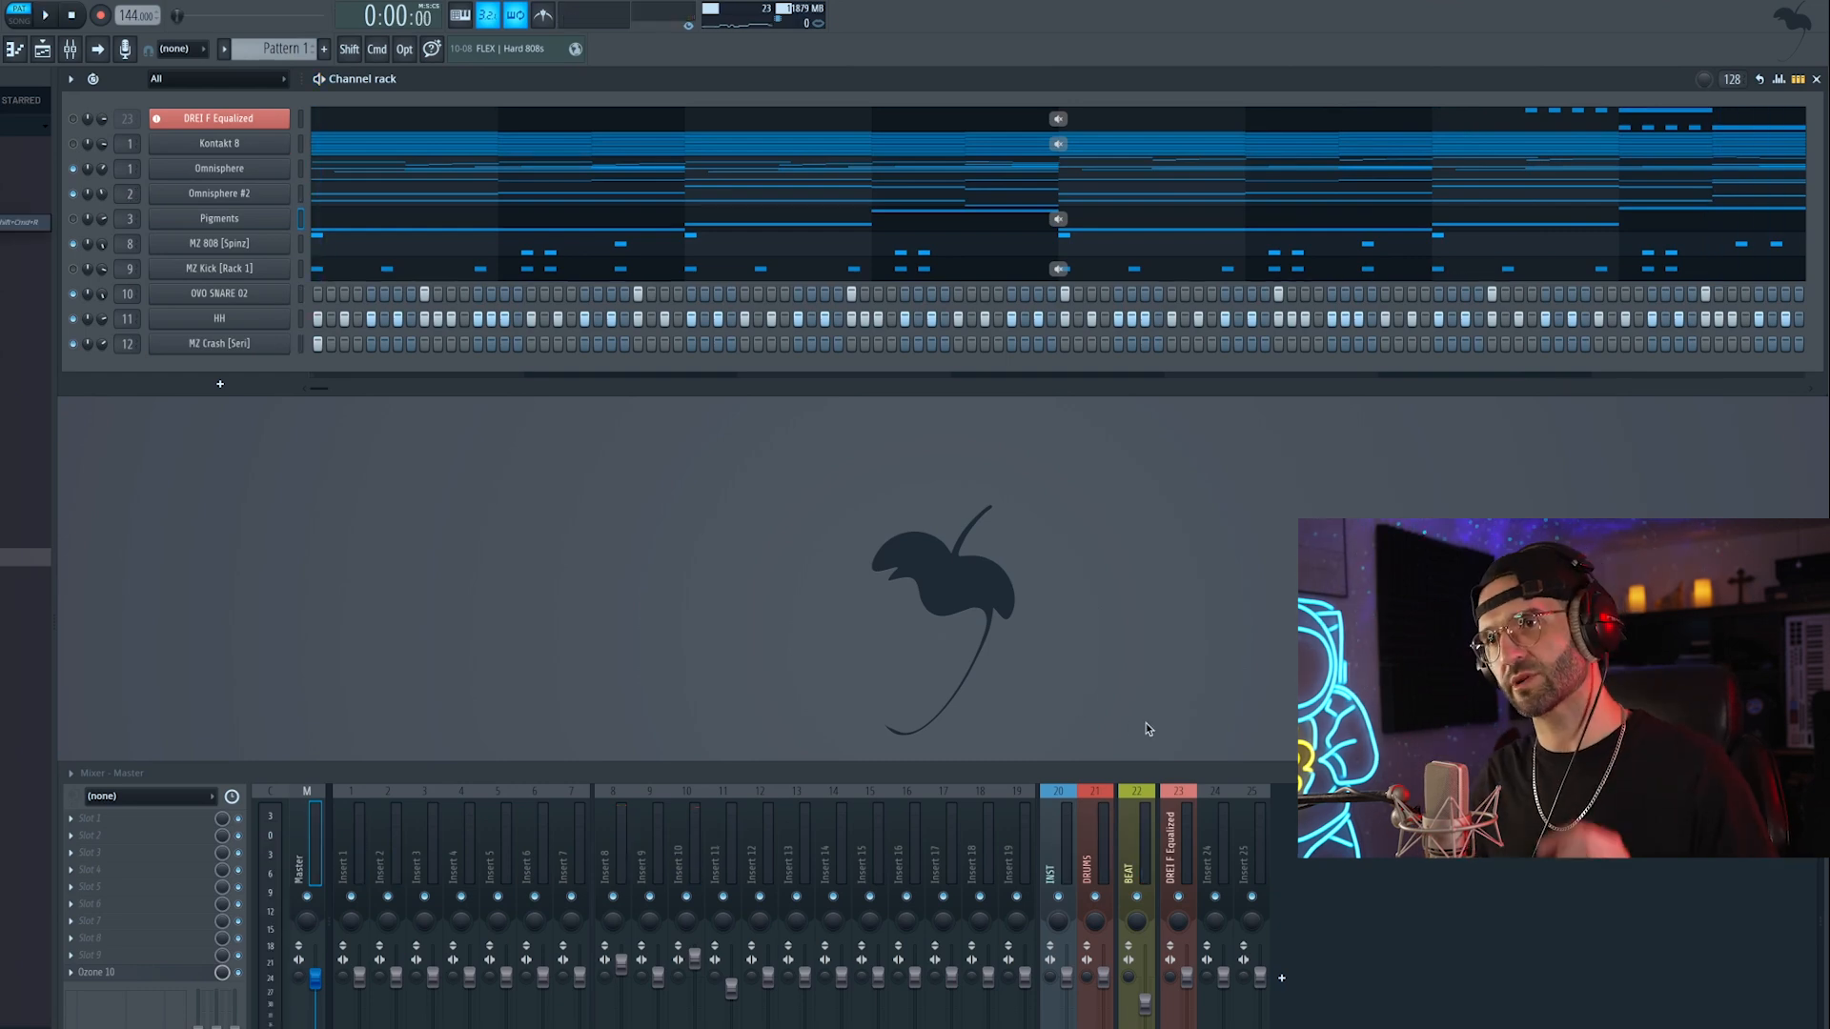
{"action": "key", "text": "super+shift+r"}
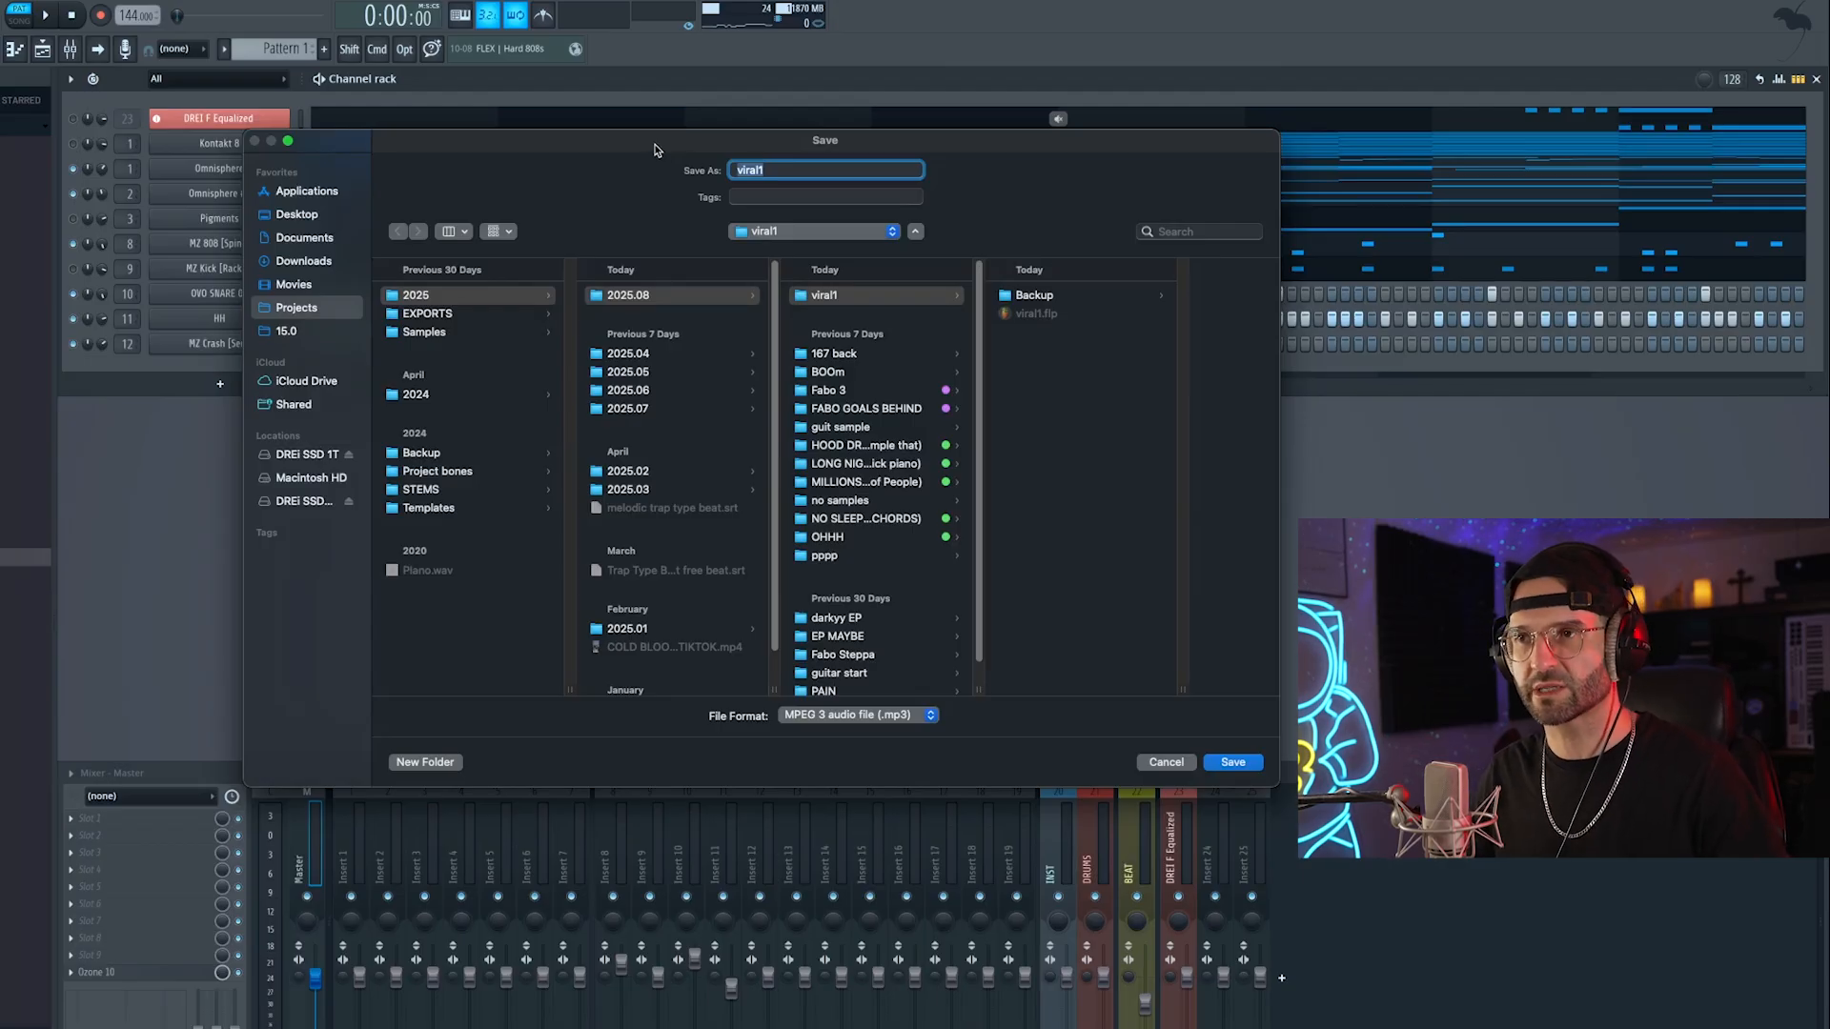
{"action": "left_click_drag", "start_coordinate": [655, 150], "coordinate": [745, 217]}
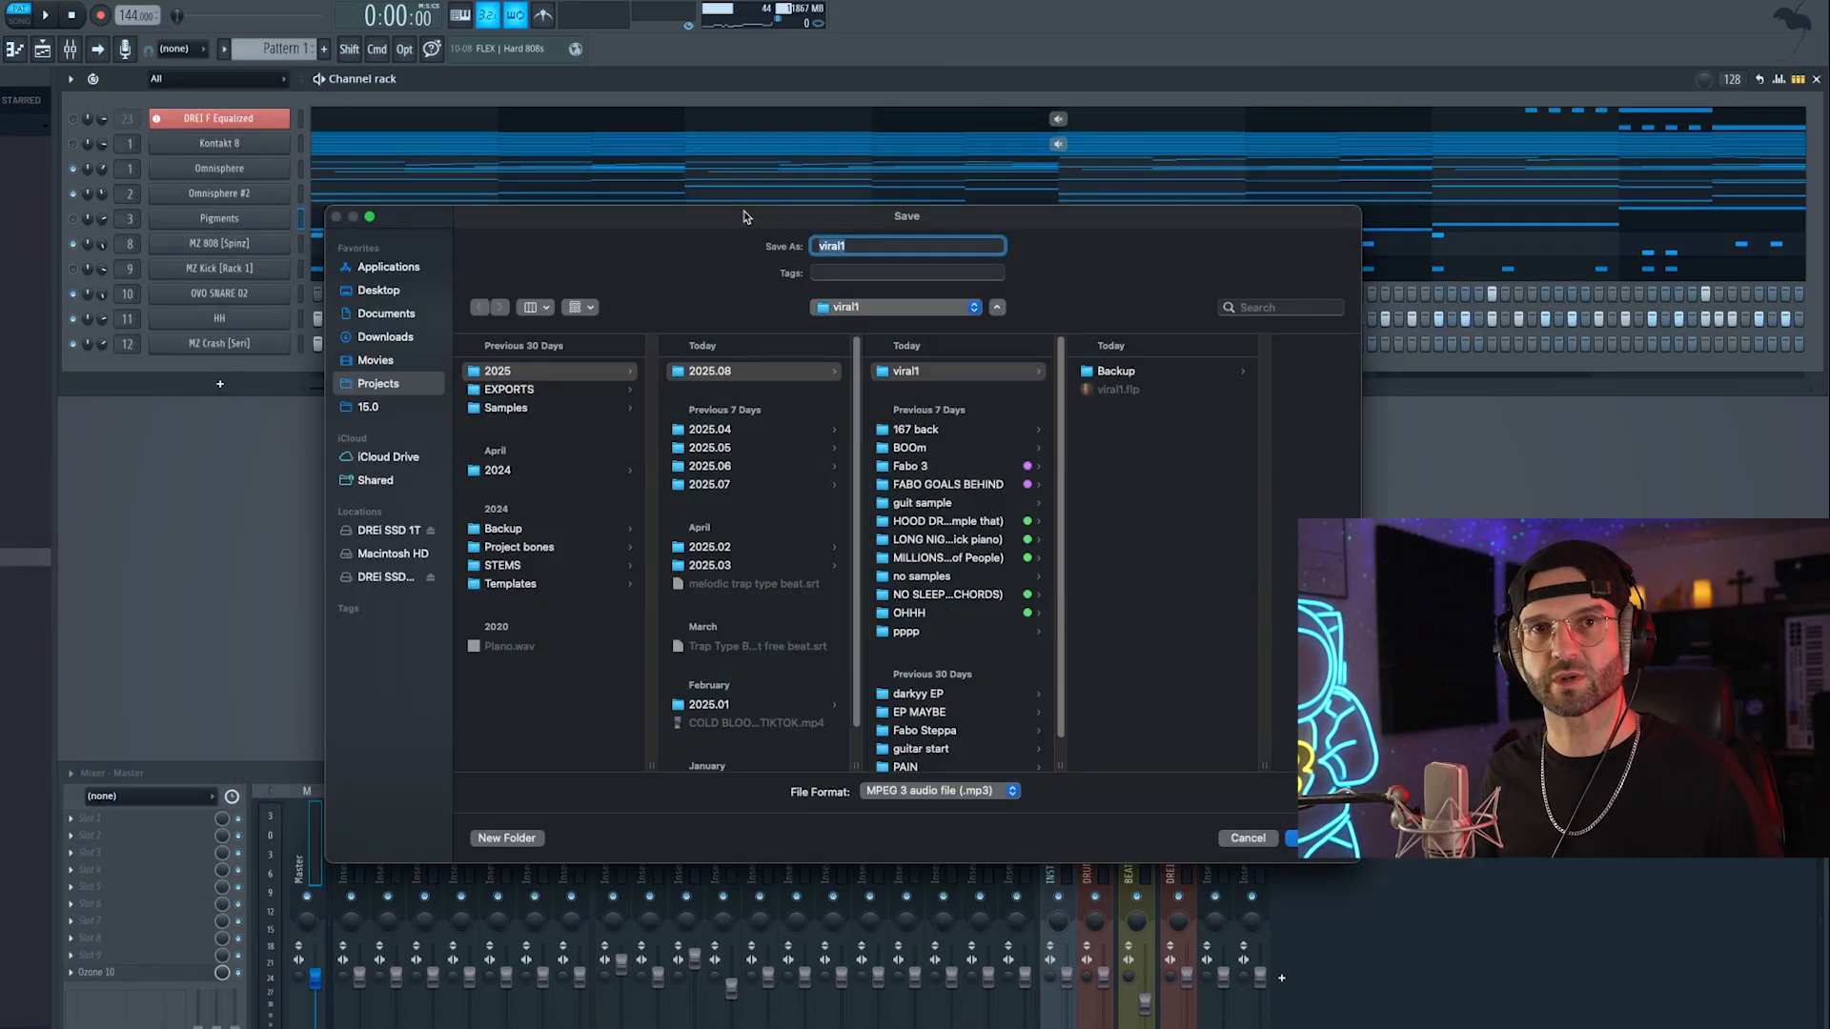
{"action": "key", "text": "Return"}
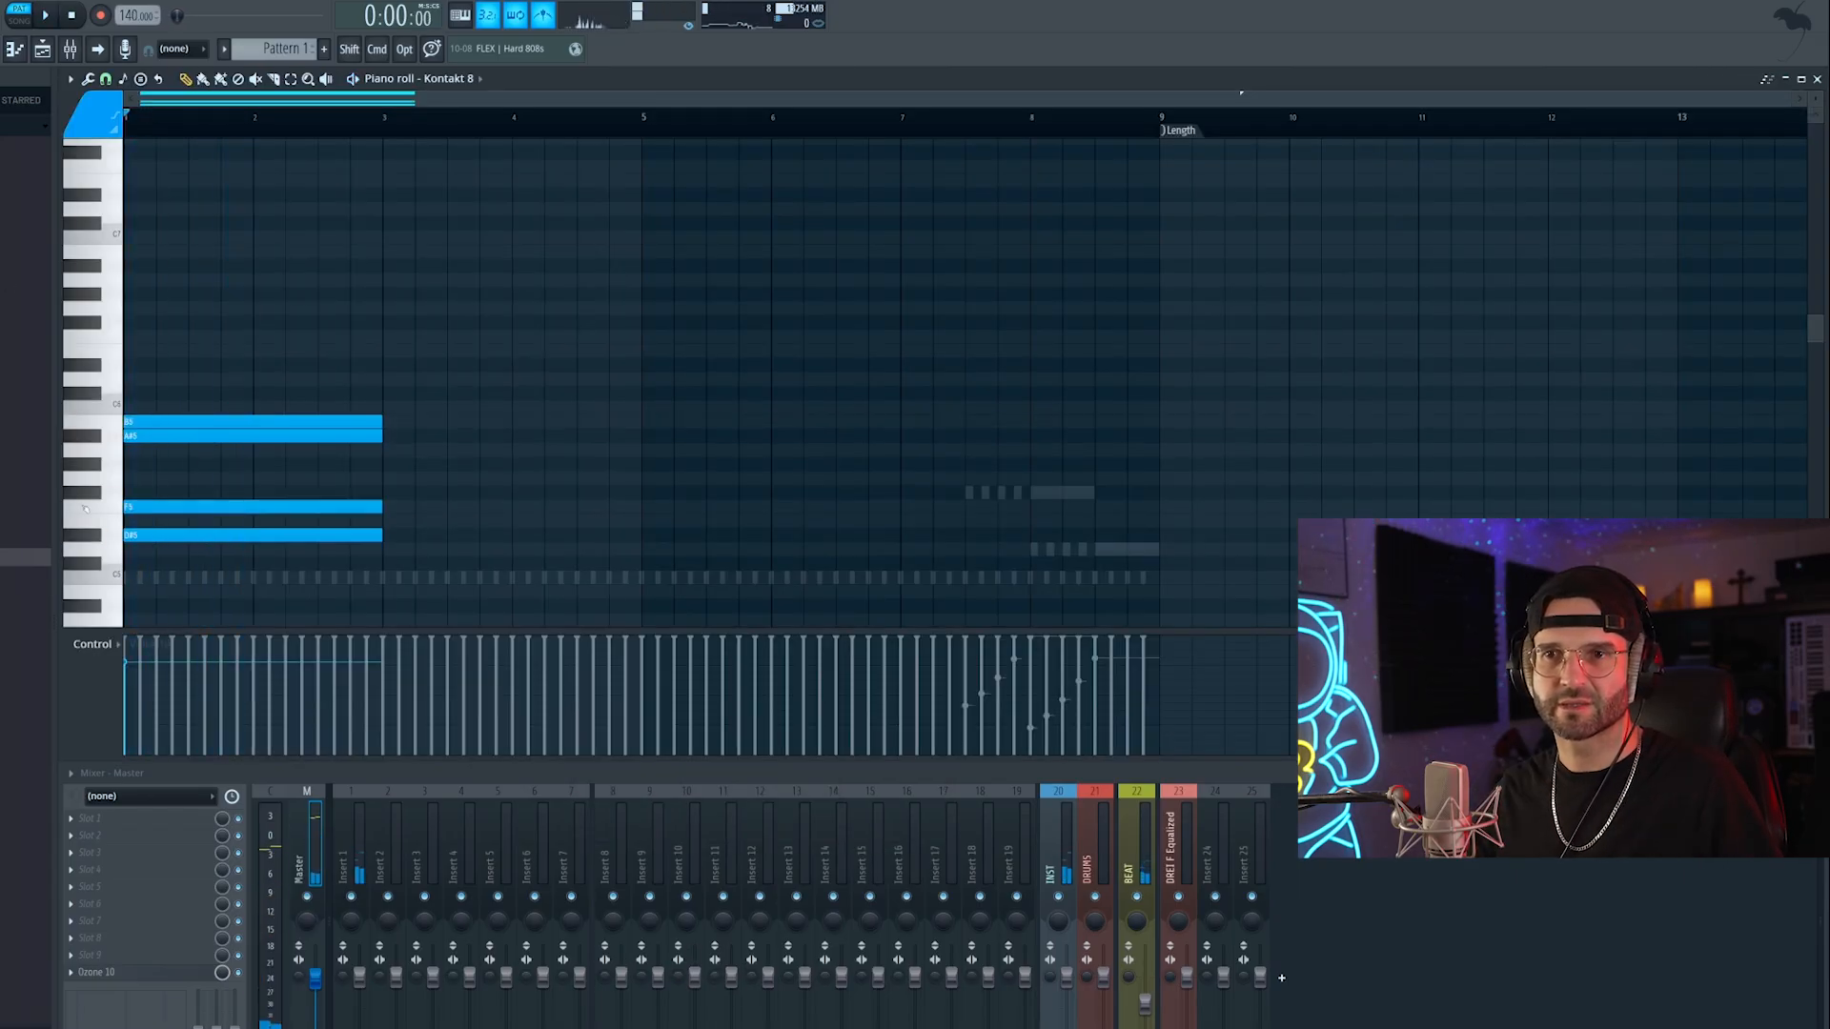
Step: Extend the Kontakt 8 chord of D#, F, A# and B to eight bars, repeat it across several octaves and play it
{"action": "key", "text": "space"}
{"action": "key", "text": "space"}
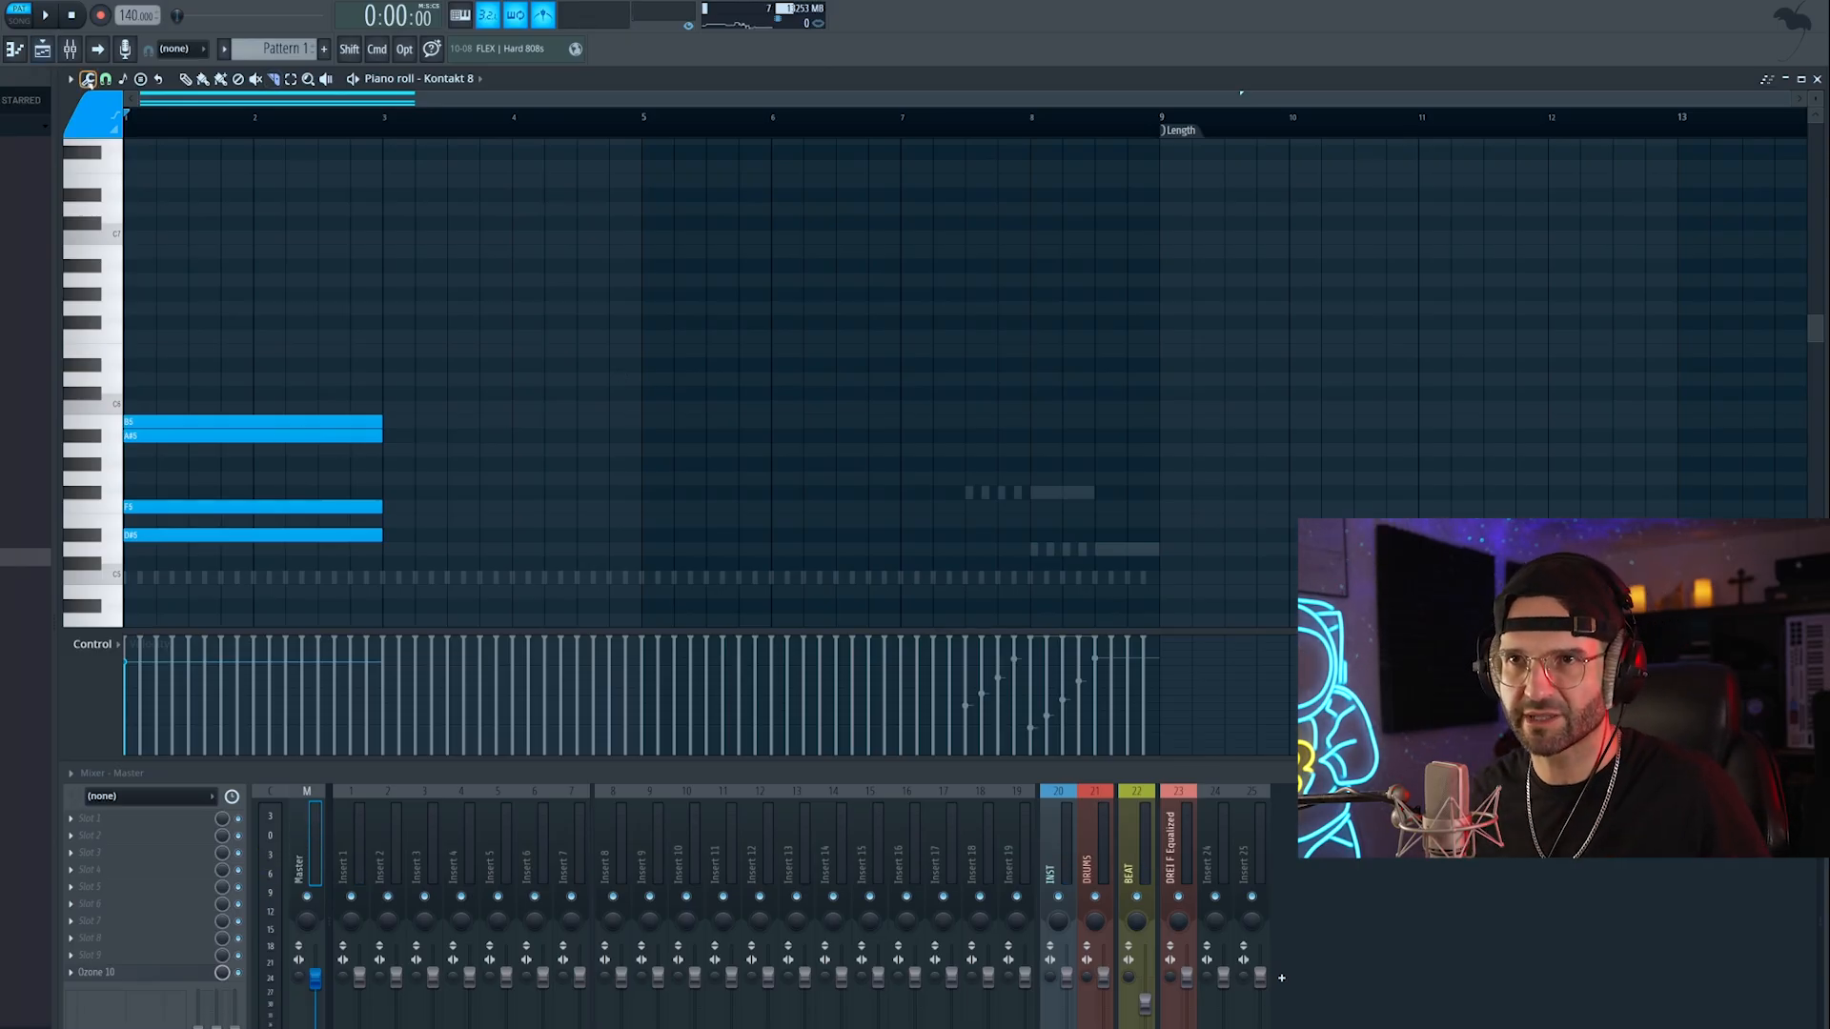
{"action": "left_click", "coordinate": [88, 79]}
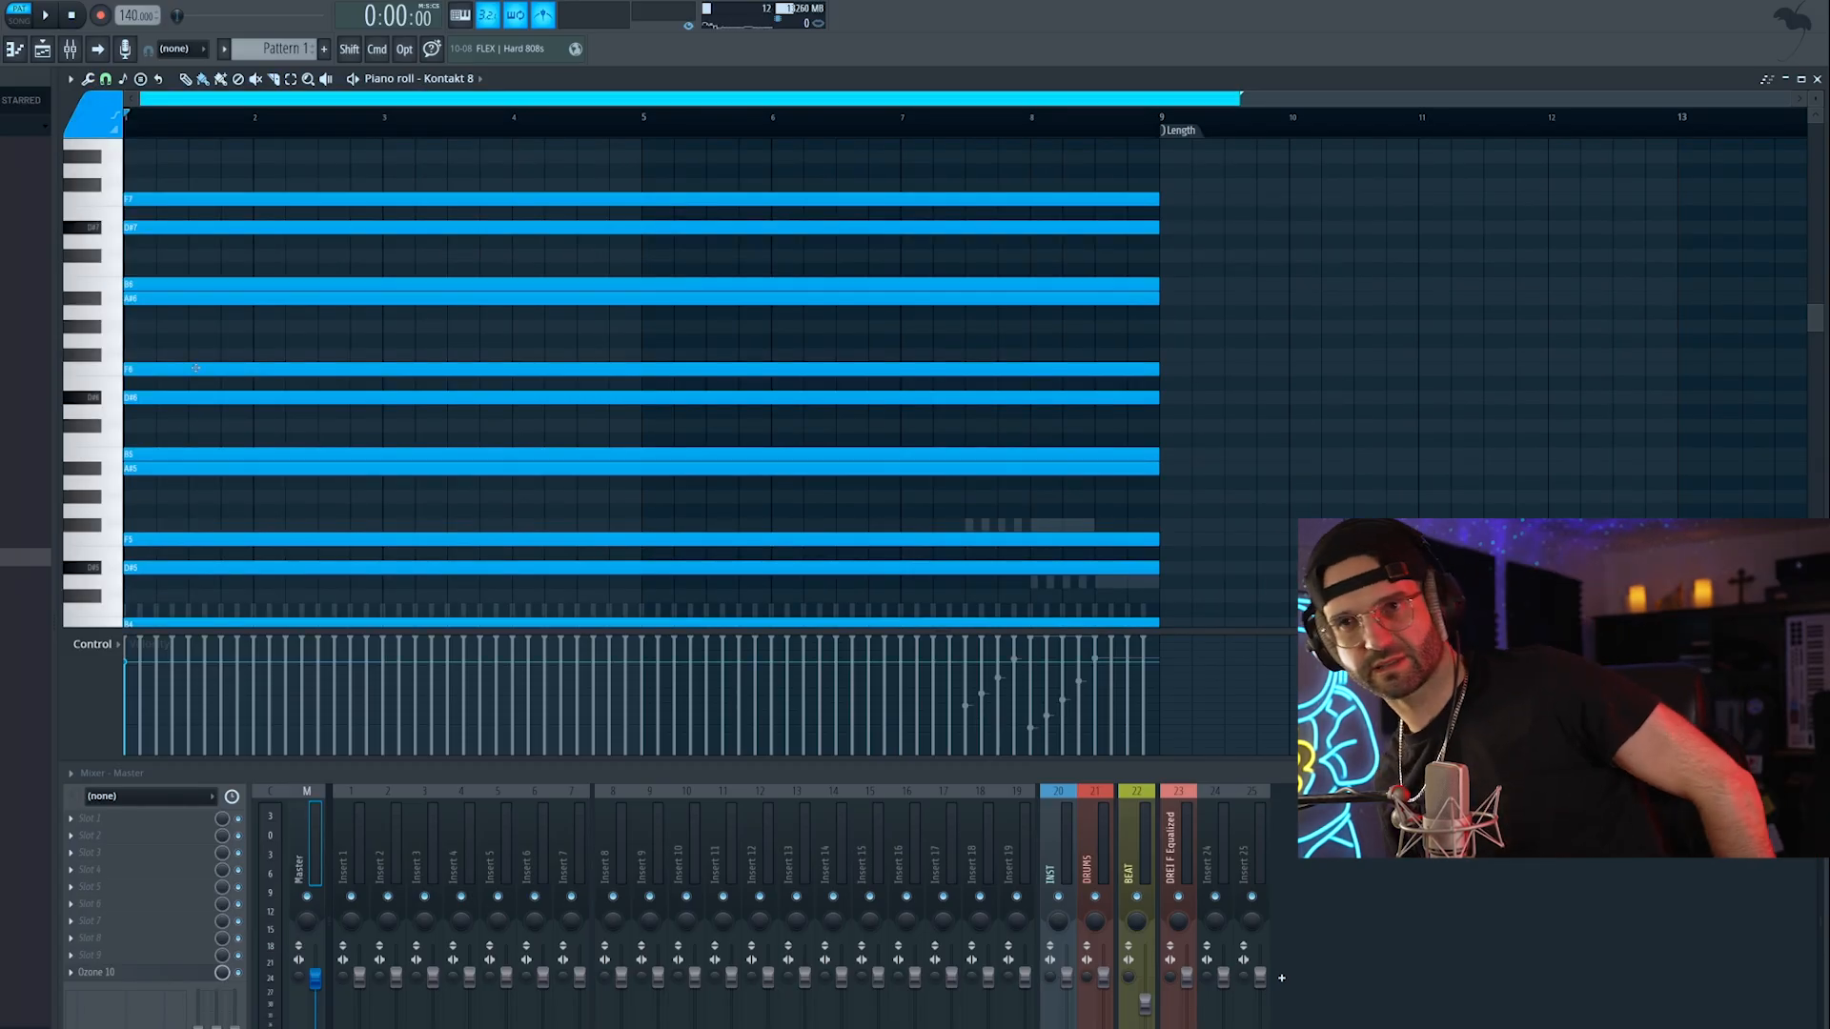
{"action": "key", "text": "space"}
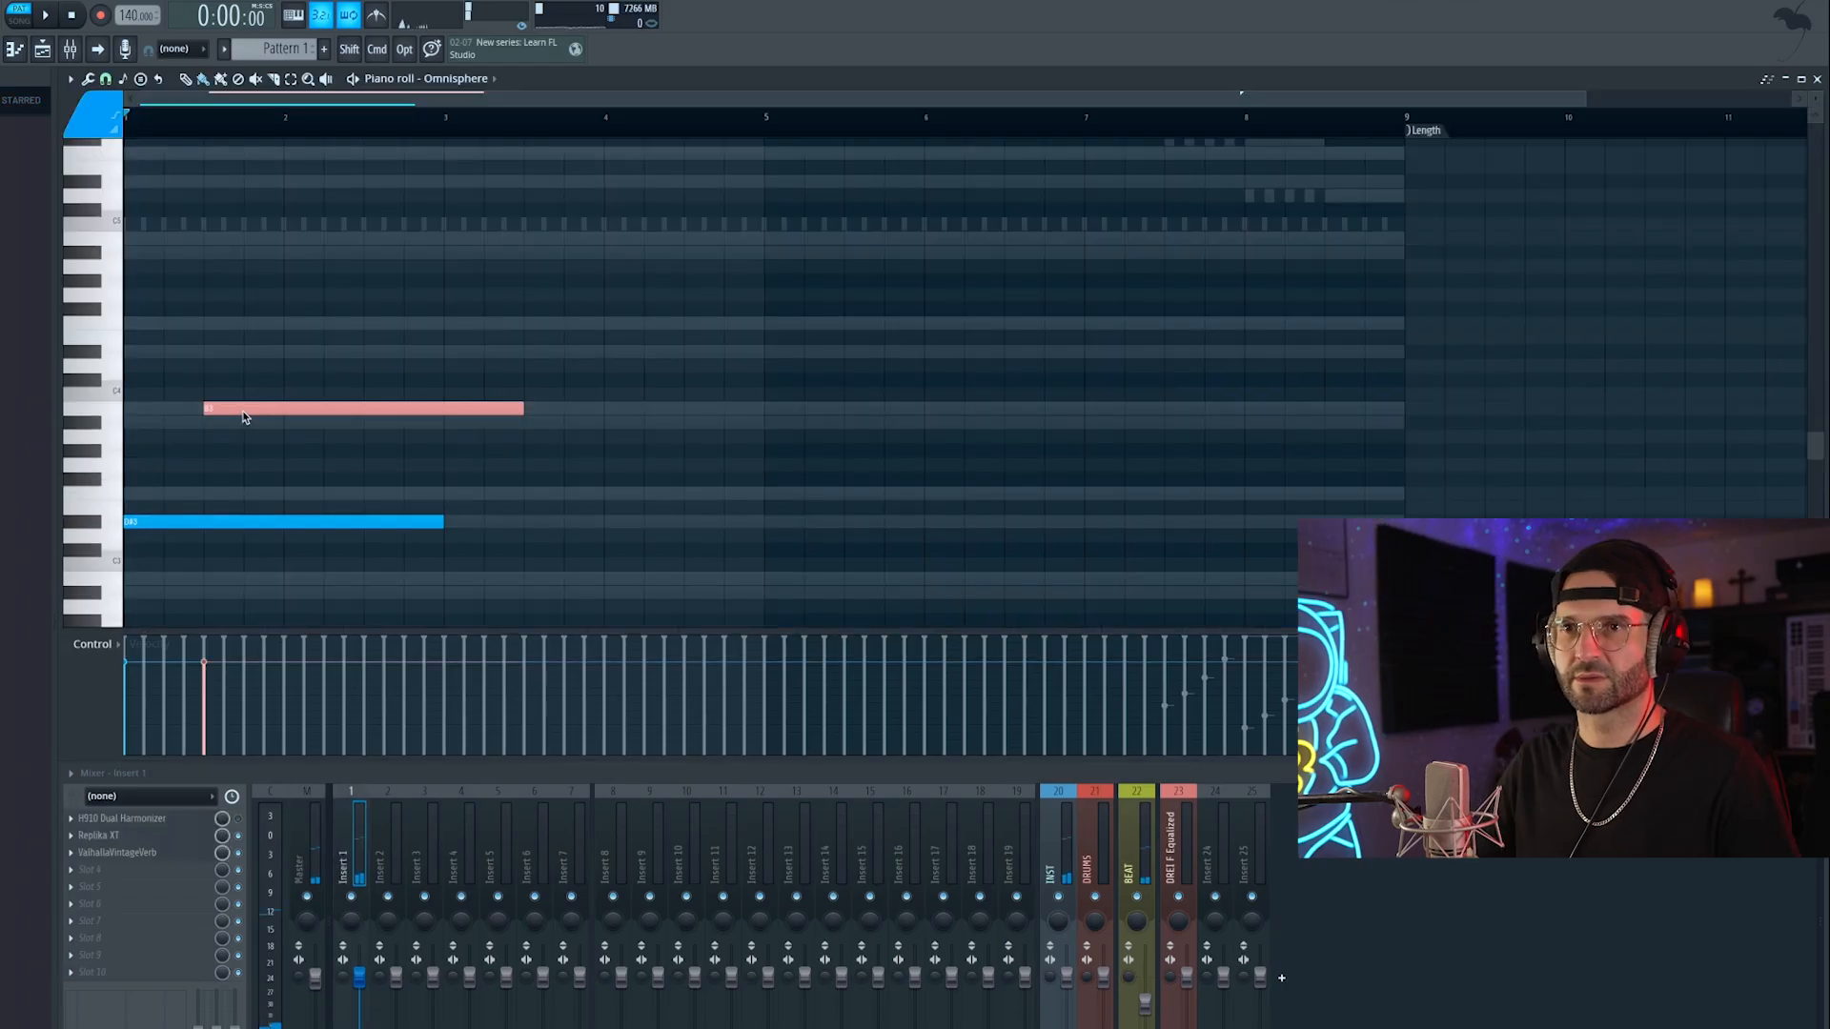
Step: Build a staggered Omnisphere melody of A#4, B5, A#5, F5 and D#5 notes over the D#3 bass in bars 1–2
{"action": "left_click_drag", "start_coordinate": [245, 420], "coordinate": [188, 238]}
{"action": "left_click", "coordinate": [209, 253]}
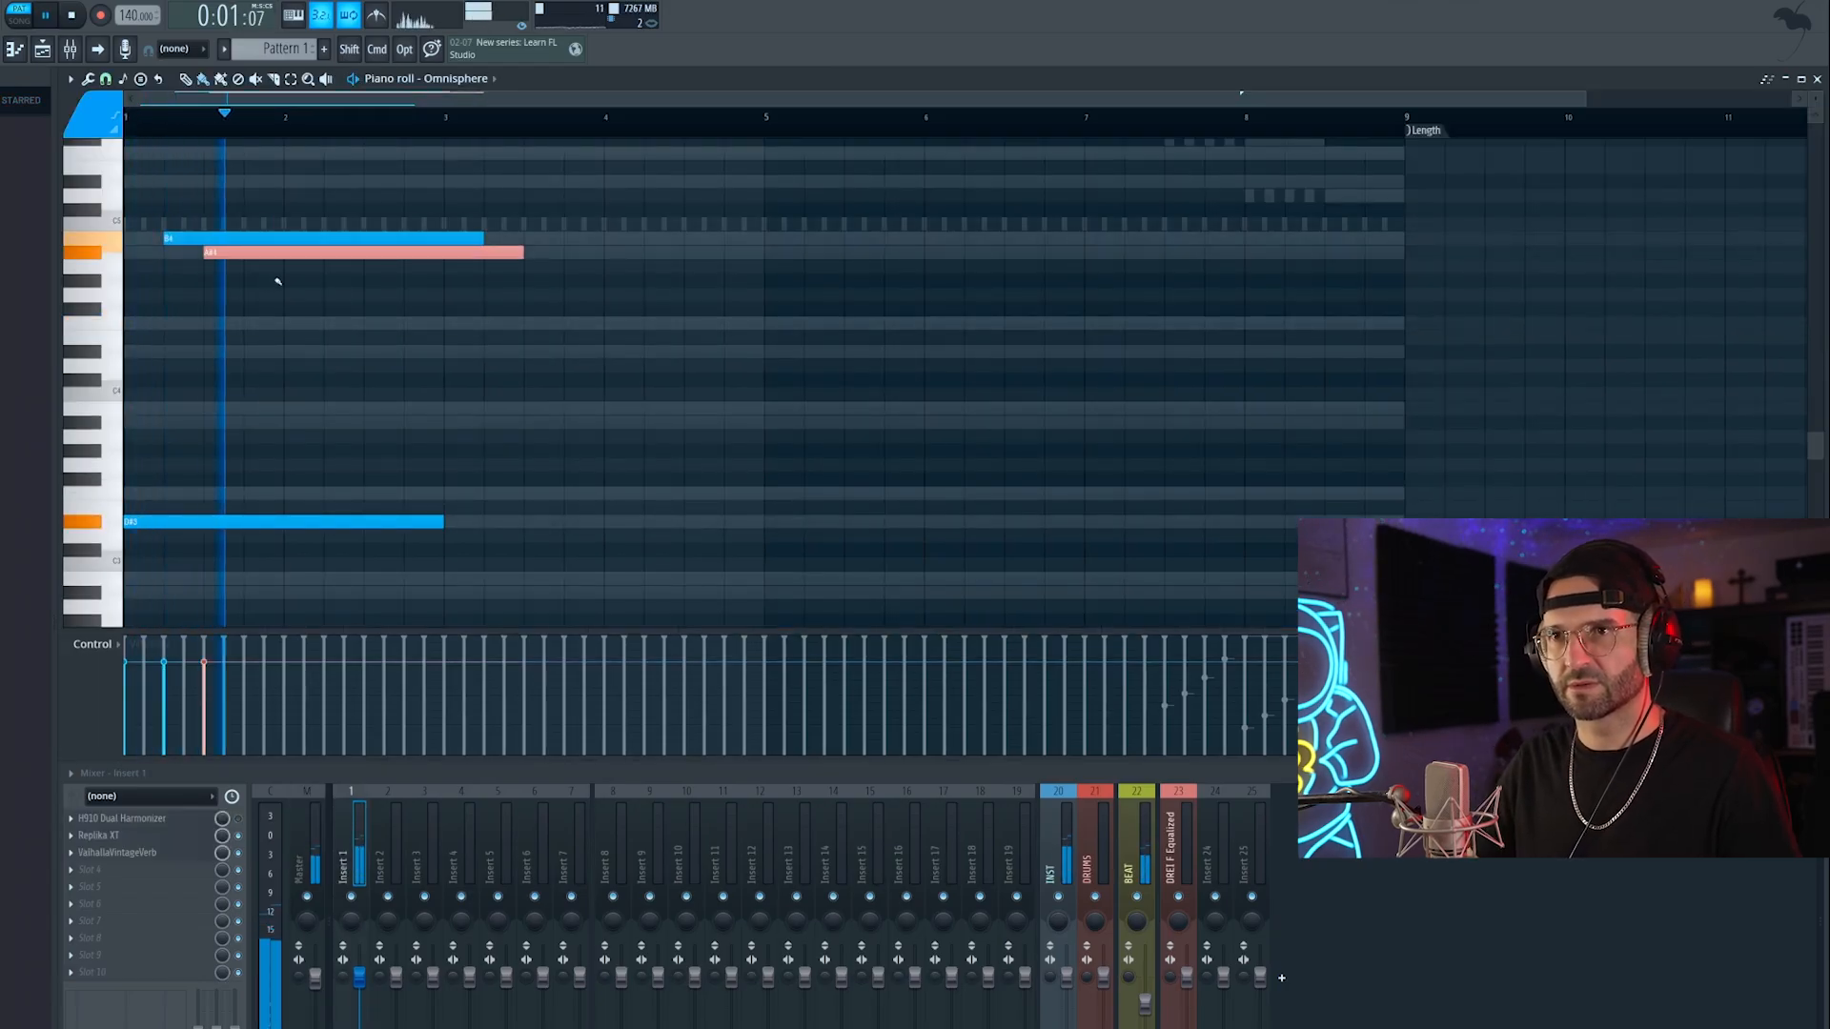
{"action": "left_click_drag", "start_coordinate": [191, 238], "coordinate": [240, 146]}
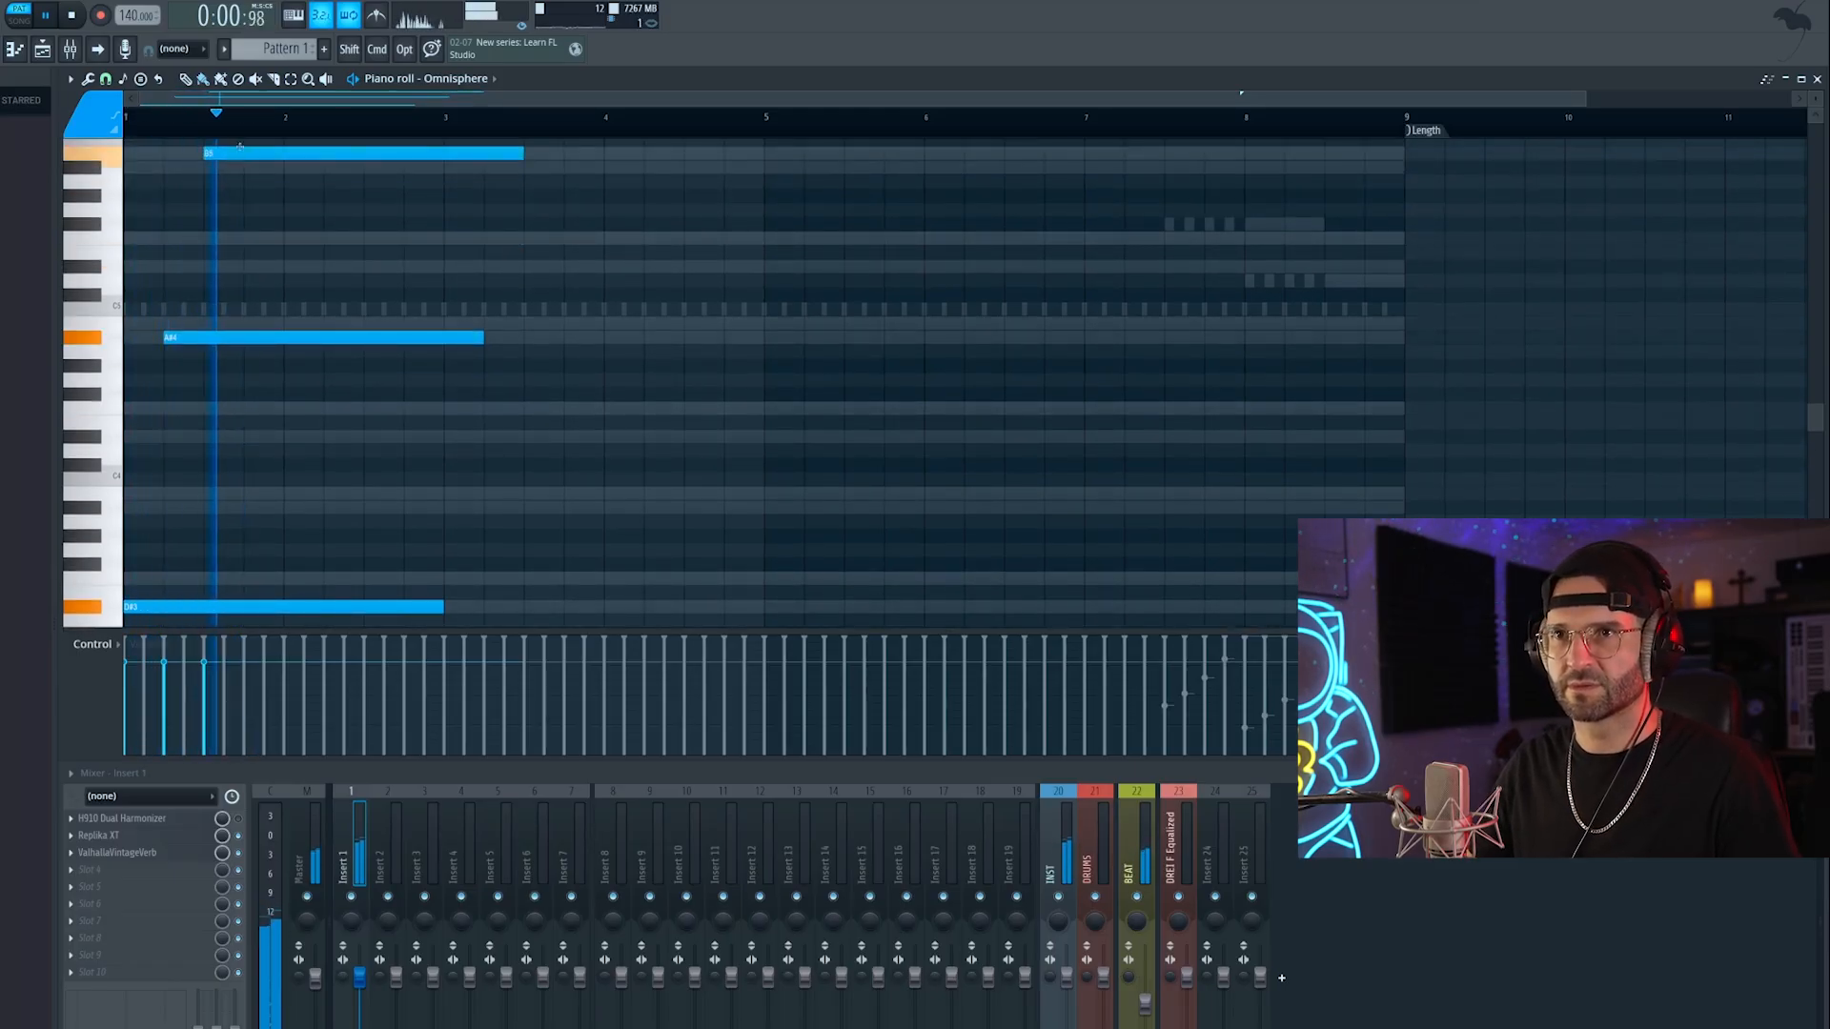
{"action": "left_click", "coordinate": [246, 167]}
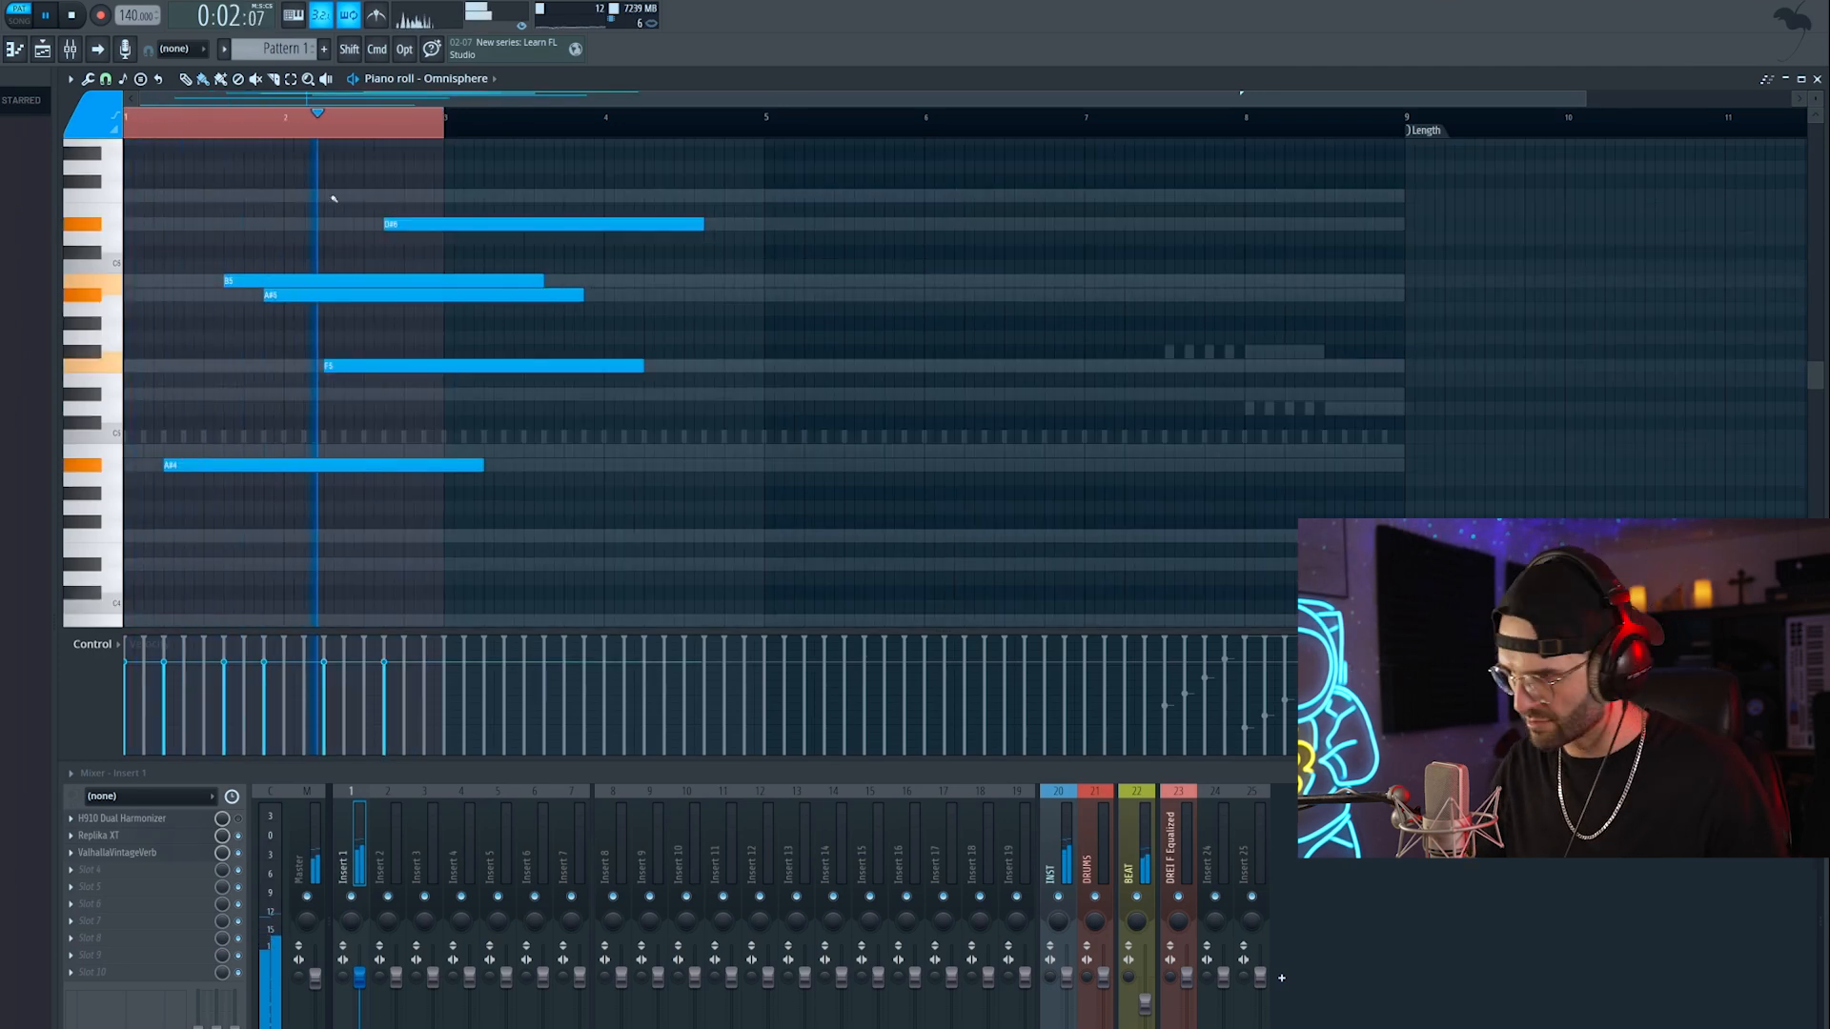
{"action": "right_click", "coordinate": [386, 223]}
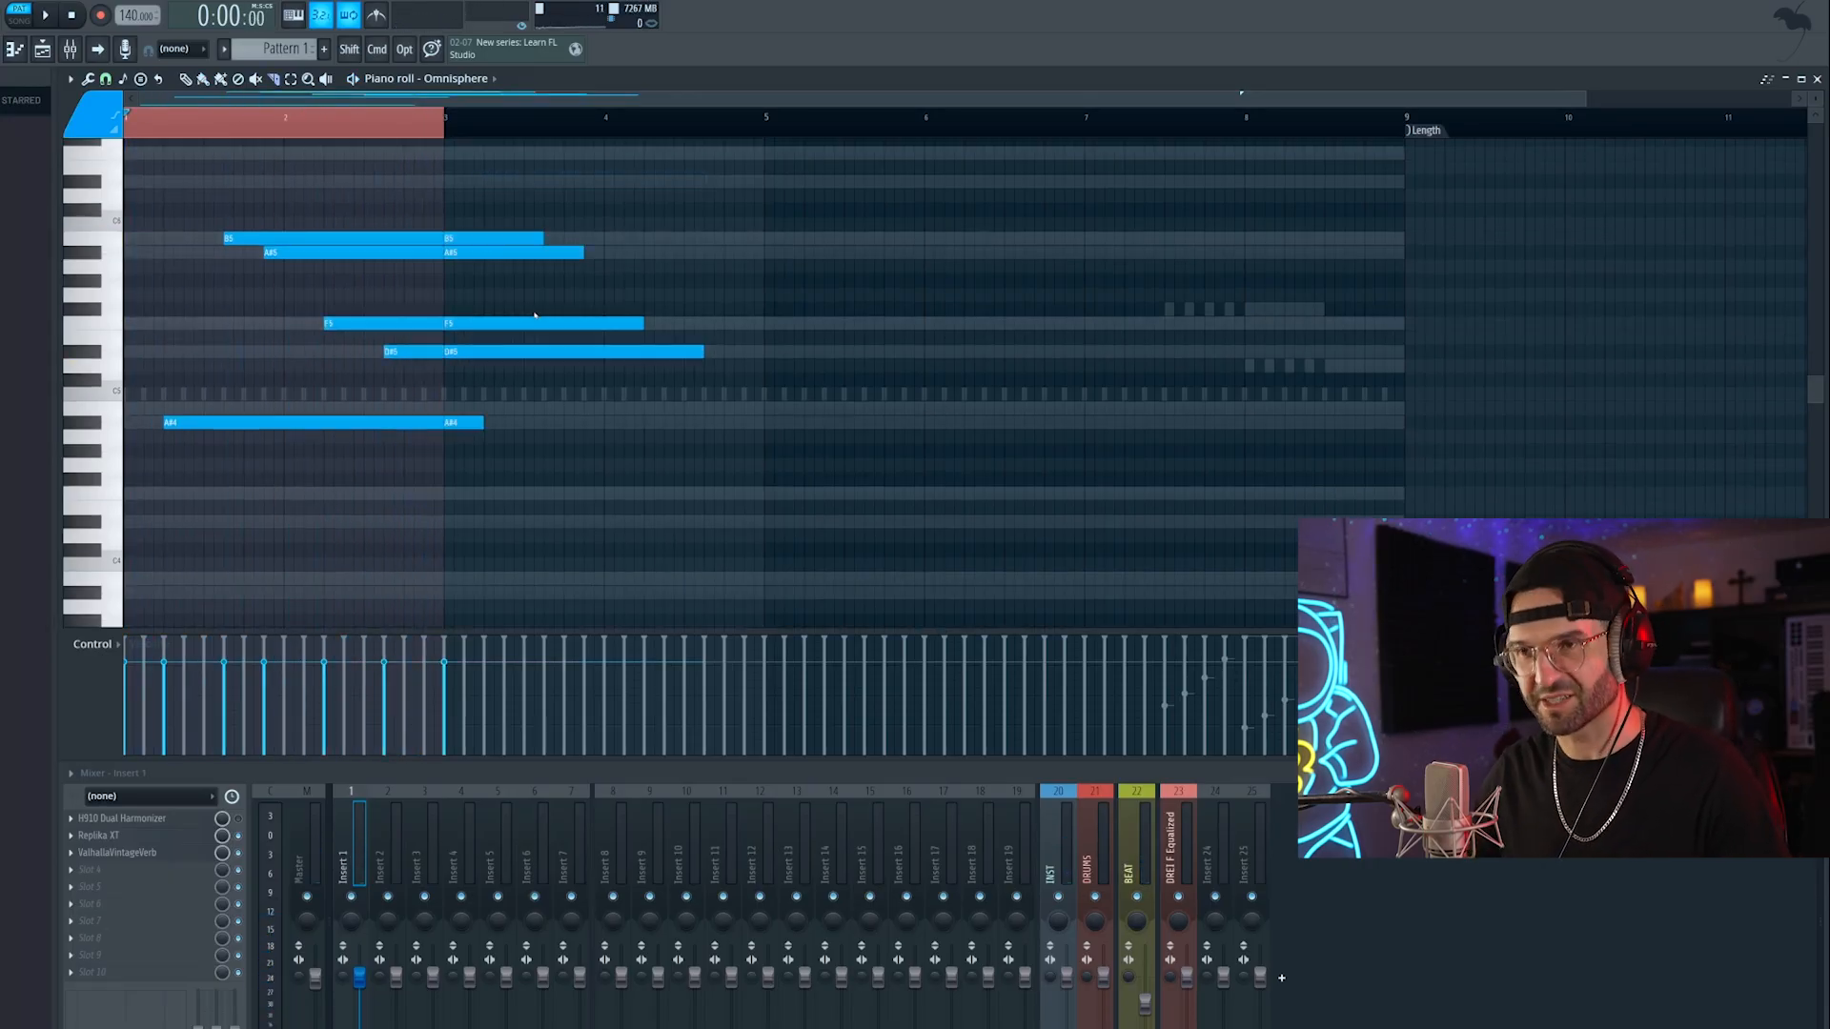
Step: Remove the melody notes' overhang past bar 2 and repeat the two-bar phrase through bar 8
{"action": "right_click", "coordinate": [510, 238]}
{"action": "right_click", "coordinate": [507, 252]}
{"action": "right_click", "coordinate": [505, 323]}
{"action": "right_click", "coordinate": [501, 352]}
{"action": "right_click", "coordinate": [472, 422]}
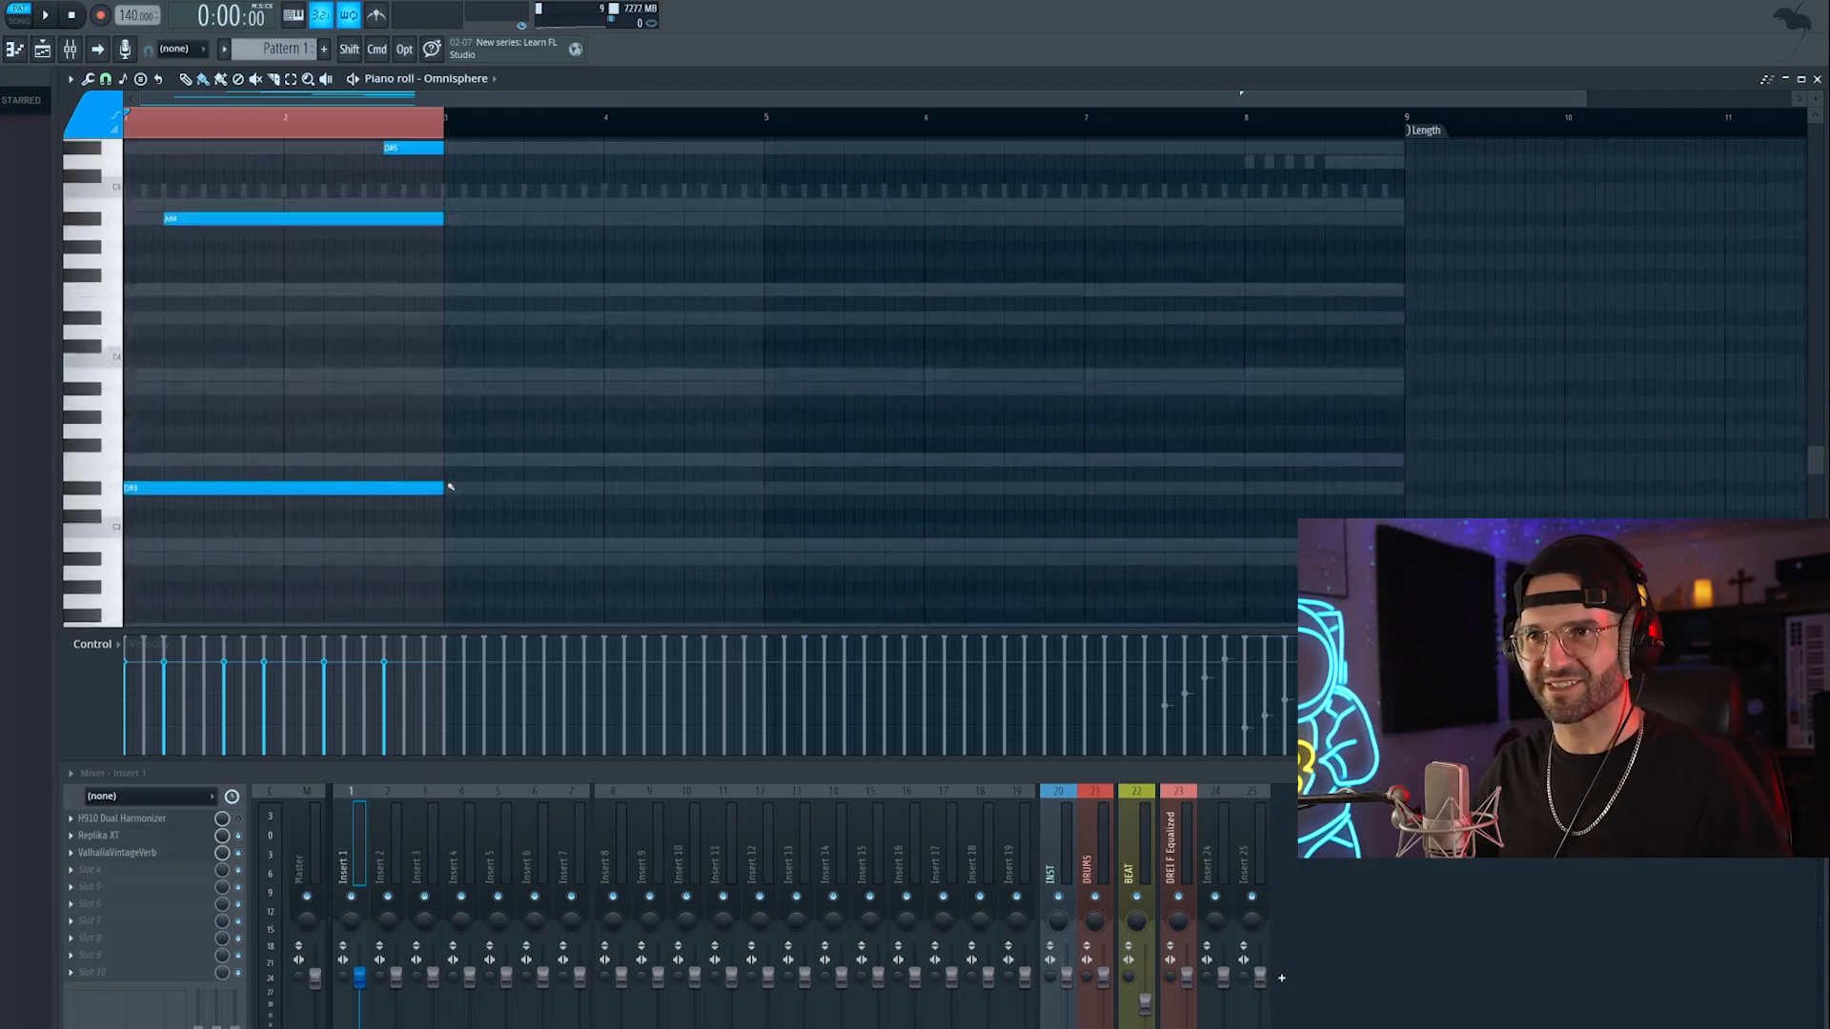
{"action": "scroll", "coordinate": [458, 429], "scroll_direction": "up", "scroll_amount": 2}
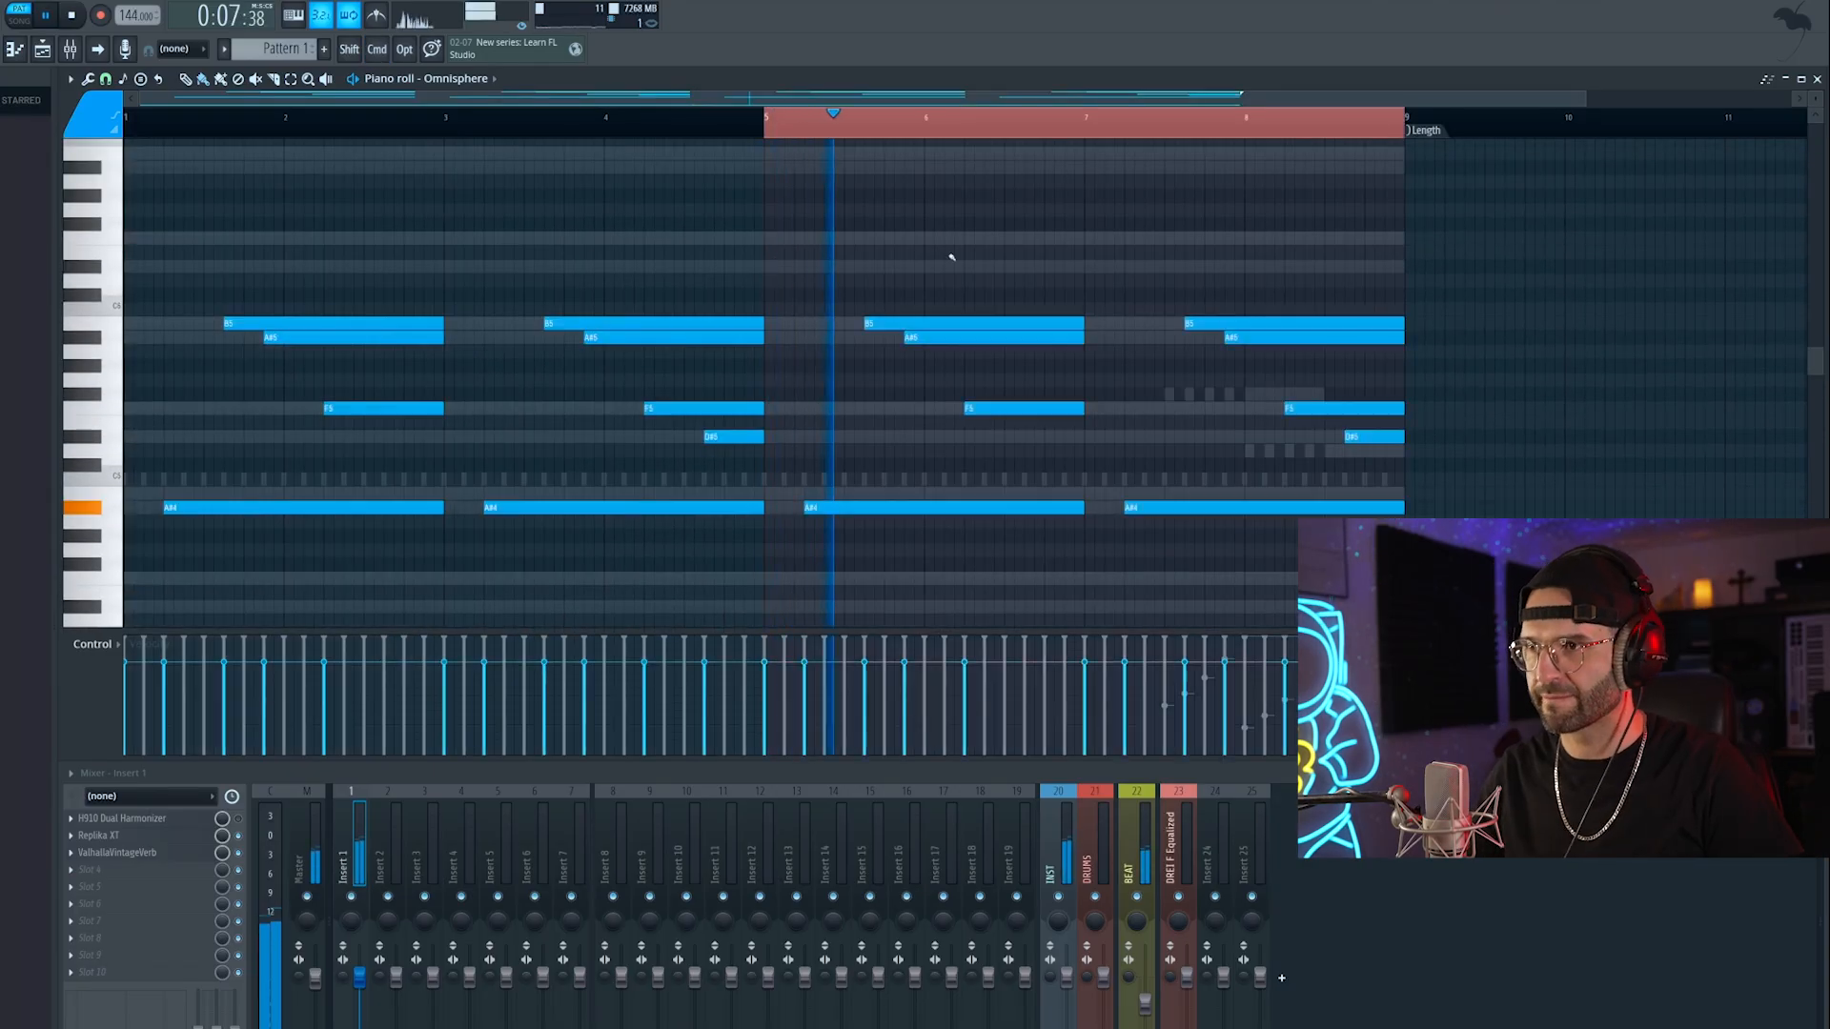
Step: Raise the F5 and D#5 melody notes in bars 5–8 by one octave
{"action": "left_click_drag", "start_coordinate": [1461, 386], "coordinate": [1078, 458]}
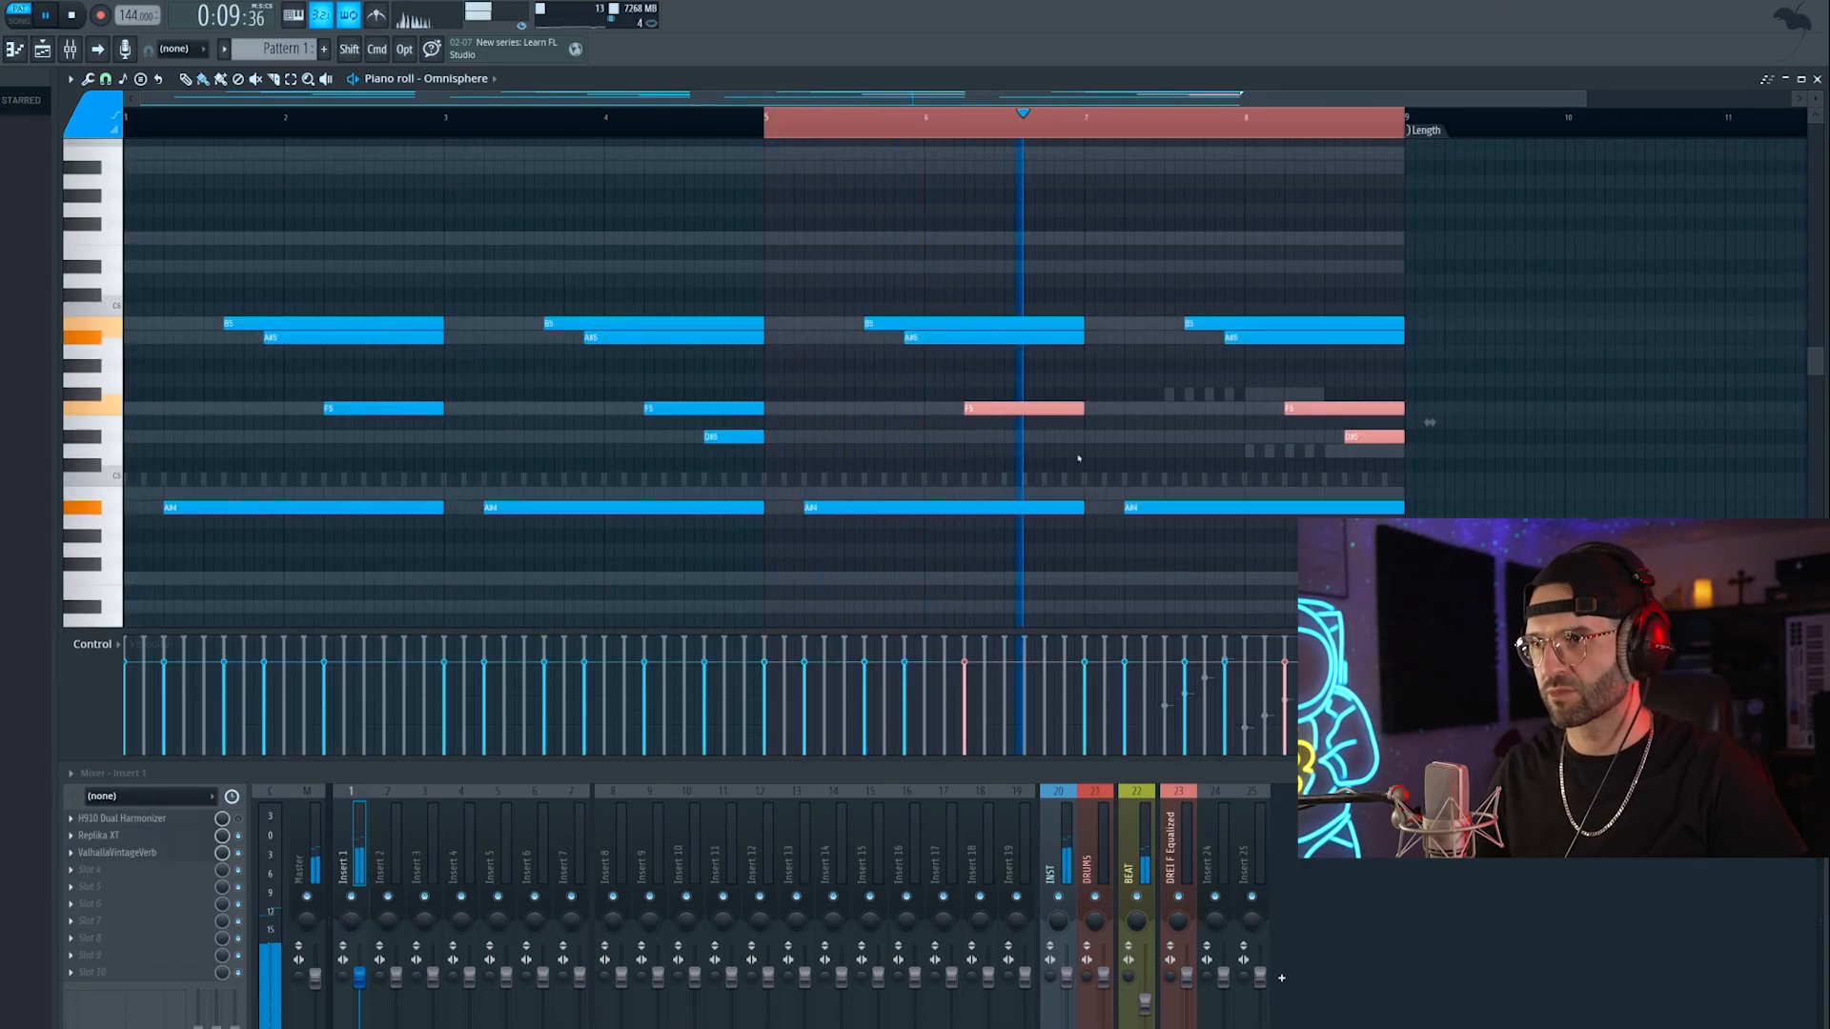
{"action": "key", "text": "ctrl+Up"}
{"action": "key", "text": "ctrl+d"}
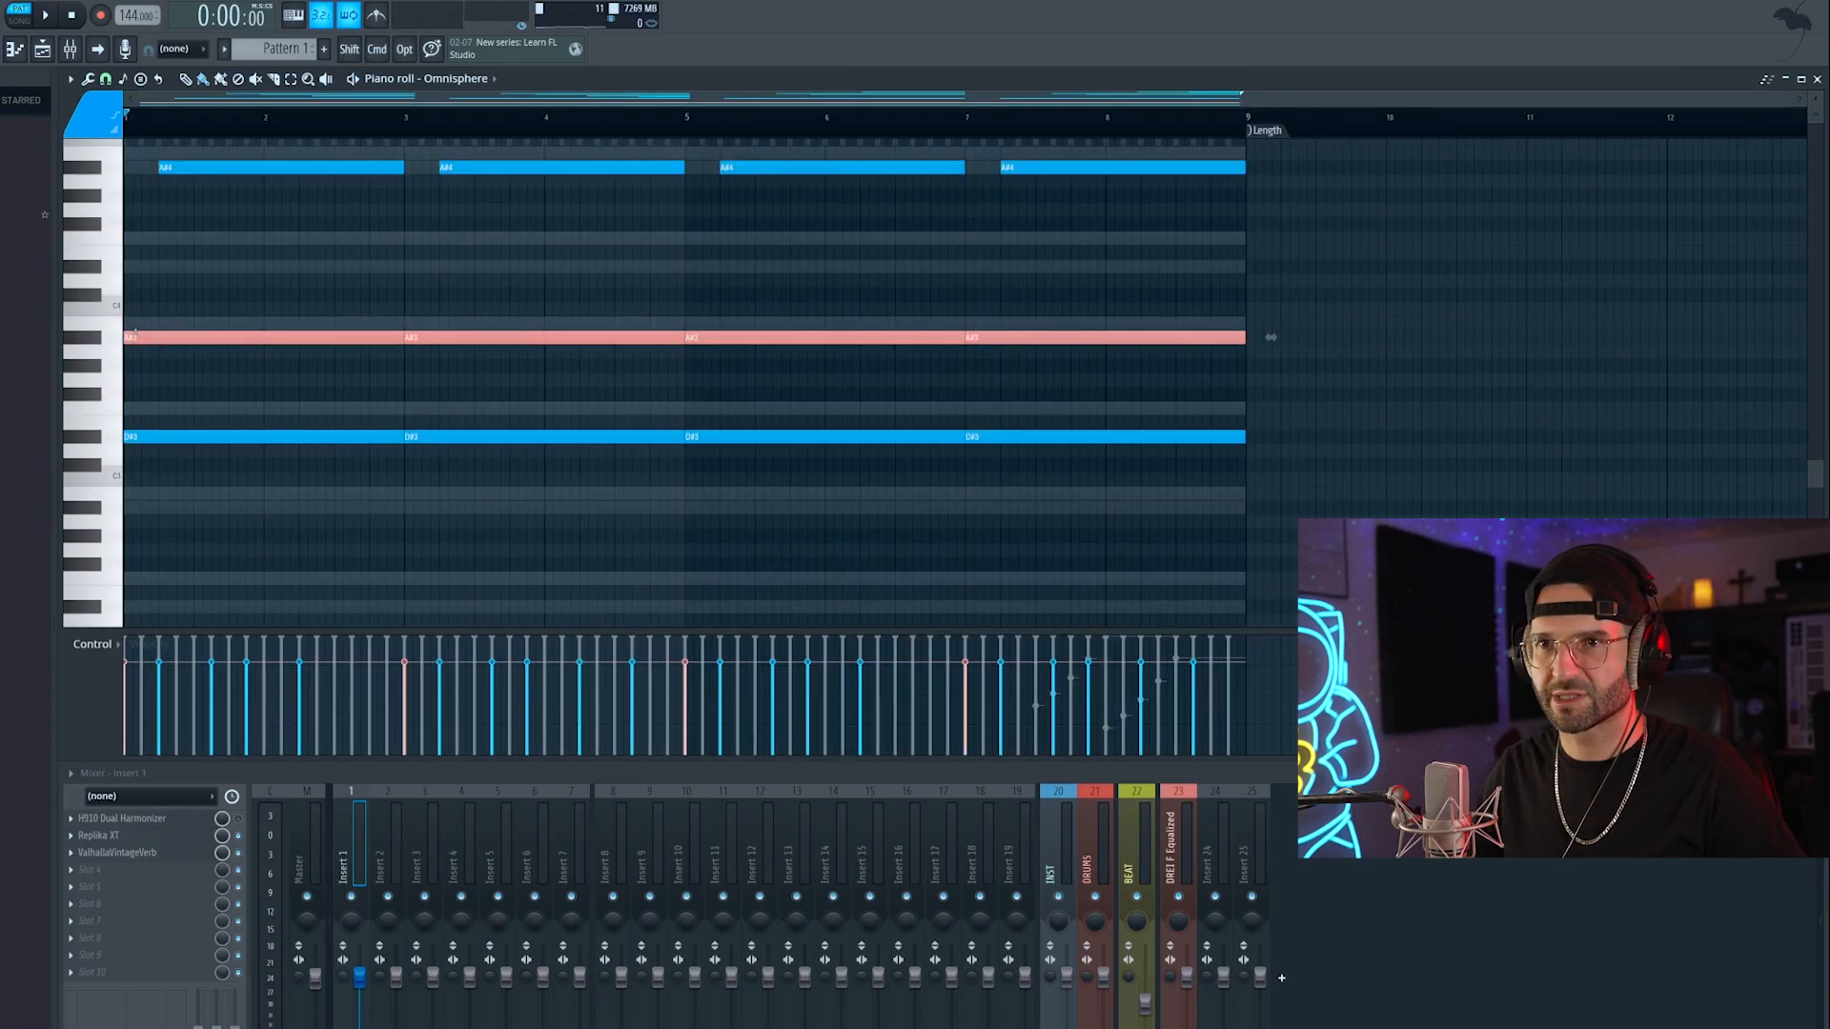
Step: Add sustained A#3 notes above the D#3 bass notes through all eight bars and play back the Omnisphere pattern
{"action": "key", "text": "ctrl+d"}
{"action": "key", "text": "space"}
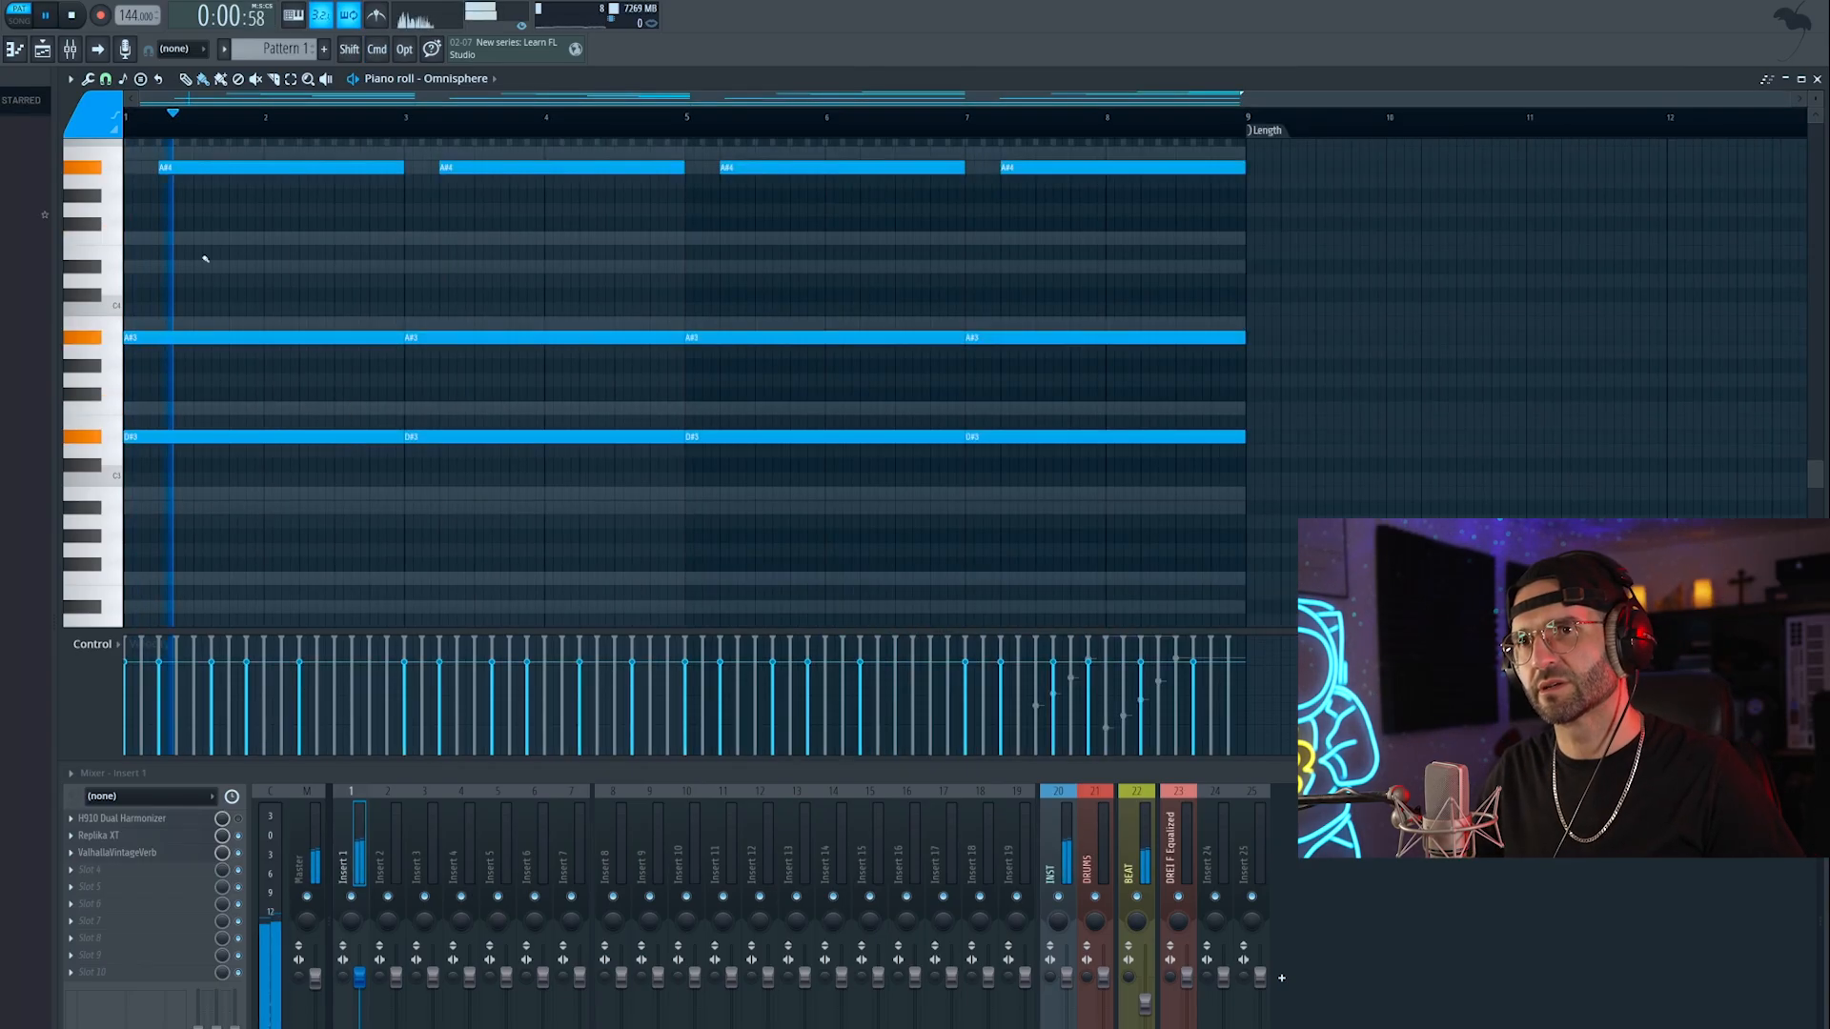
{"action": "scroll", "coordinate": [204, 286], "scroll_direction": "up", "scroll_amount": 5}
{"action": "scroll", "coordinate": [189, 448], "scroll_direction": "down", "scroll_amount": 2}
{"action": "scroll", "coordinate": [143, 410], "scroll_direction": "down", "scroll_amount": 3}
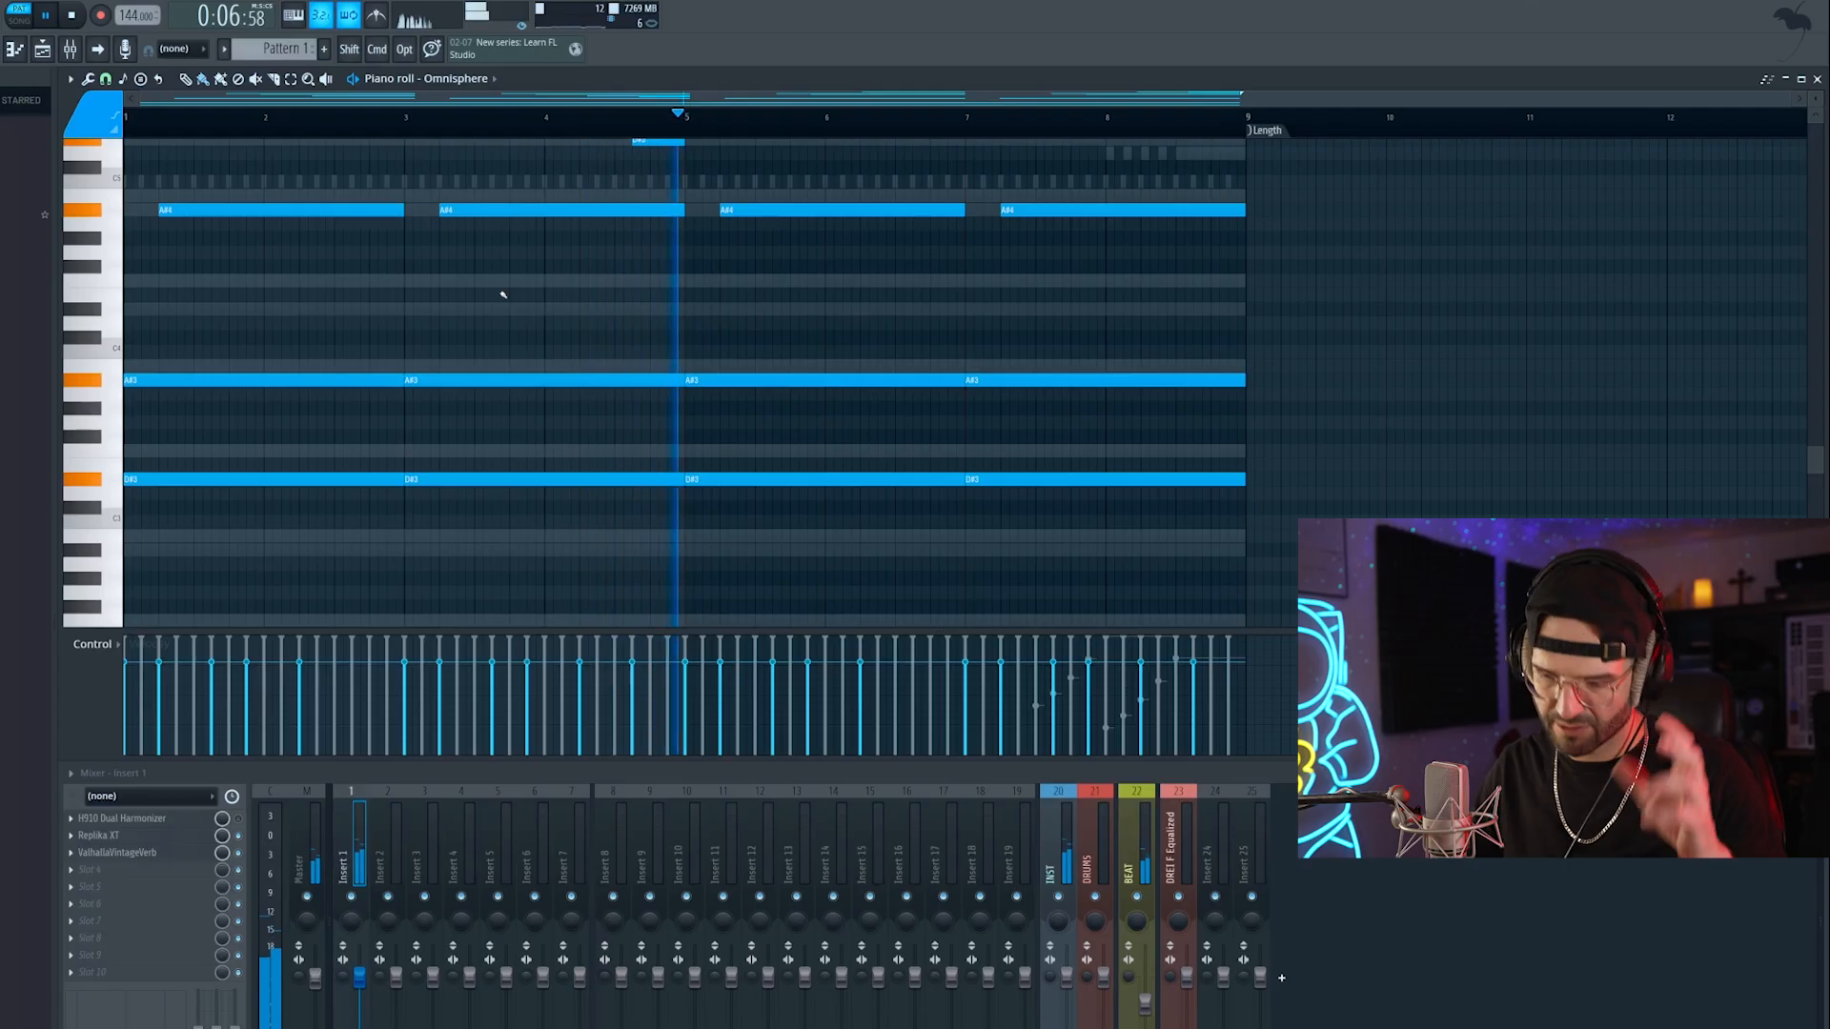
{"action": "key", "text": "space"}
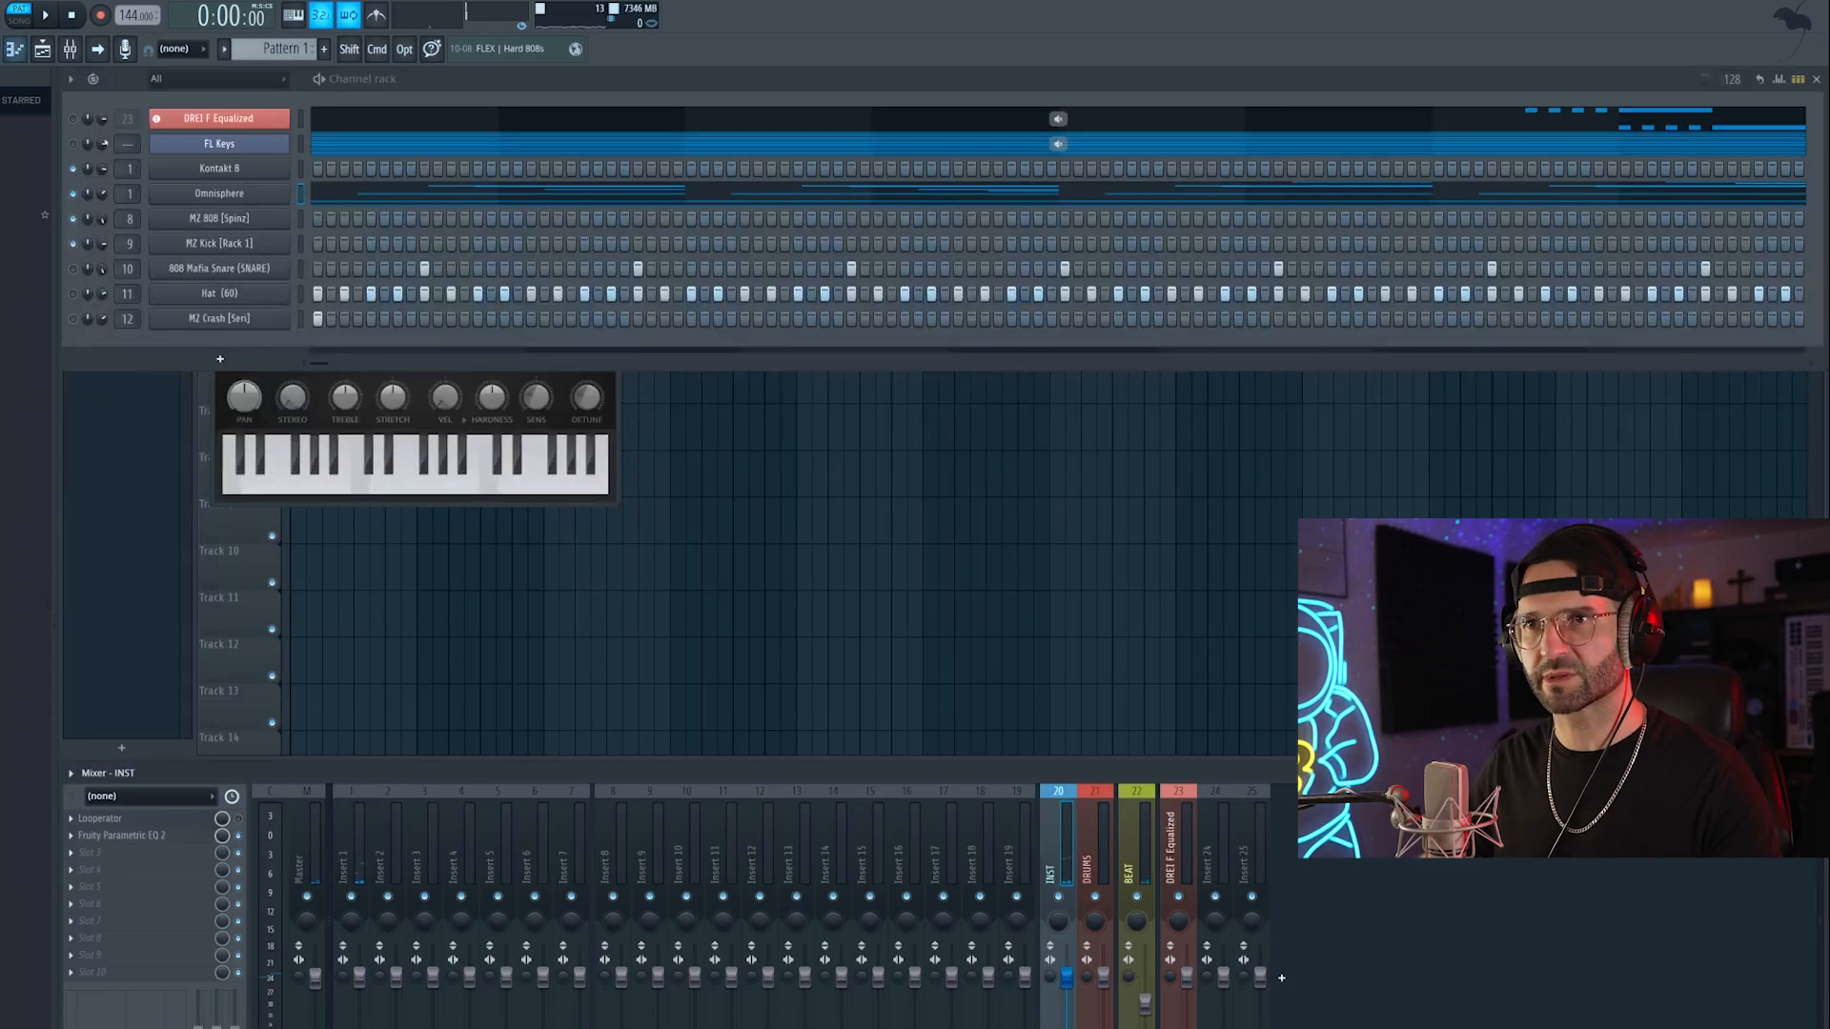
Step: Load the 07 - Space Delay Uphill preset in the H910 Dual Harmonizer on Insert 1 and audition it
{"action": "left_click", "coordinate": [349, 844]}
{"action": "left_click", "coordinate": [122, 819]}
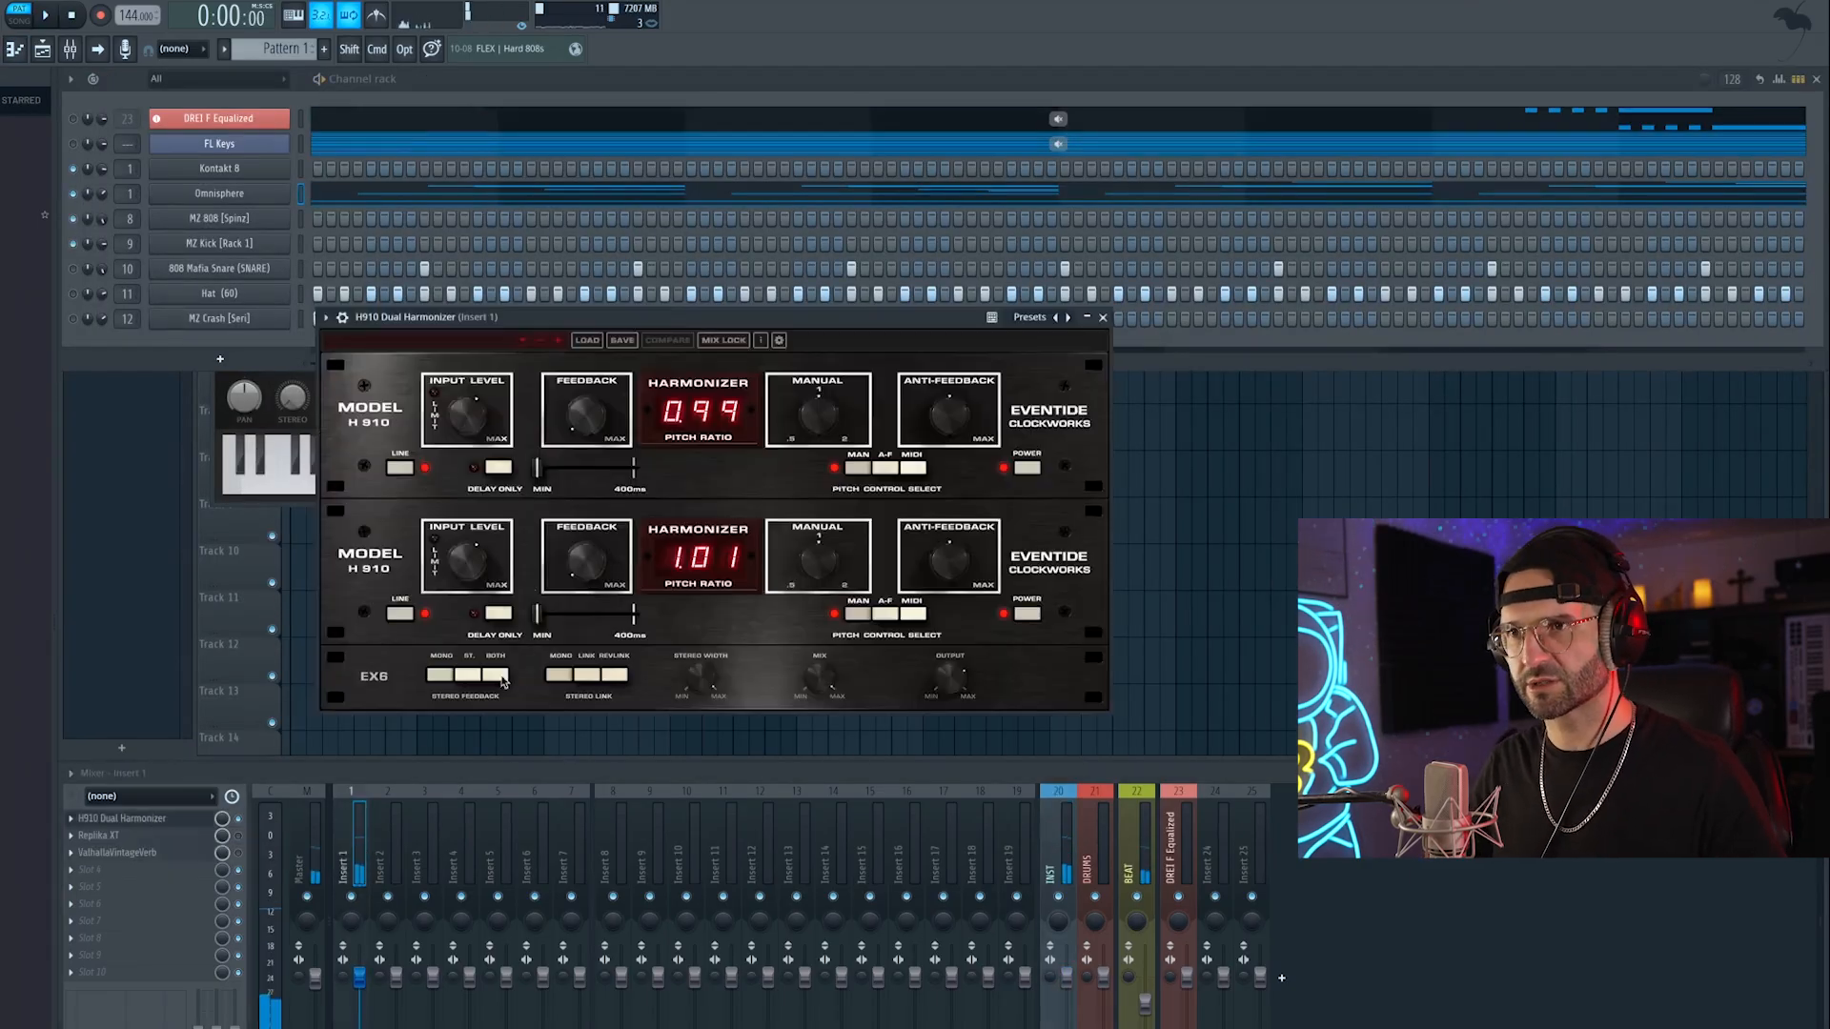
{"action": "left_click_drag", "start_coordinate": [560, 318], "coordinate": [569, 318]}
{"action": "left_click", "coordinate": [489, 343]}
{"action": "mouse_move", "coordinate": [489, 350]}
{"action": "mouse_move", "coordinate": [575, 394]}
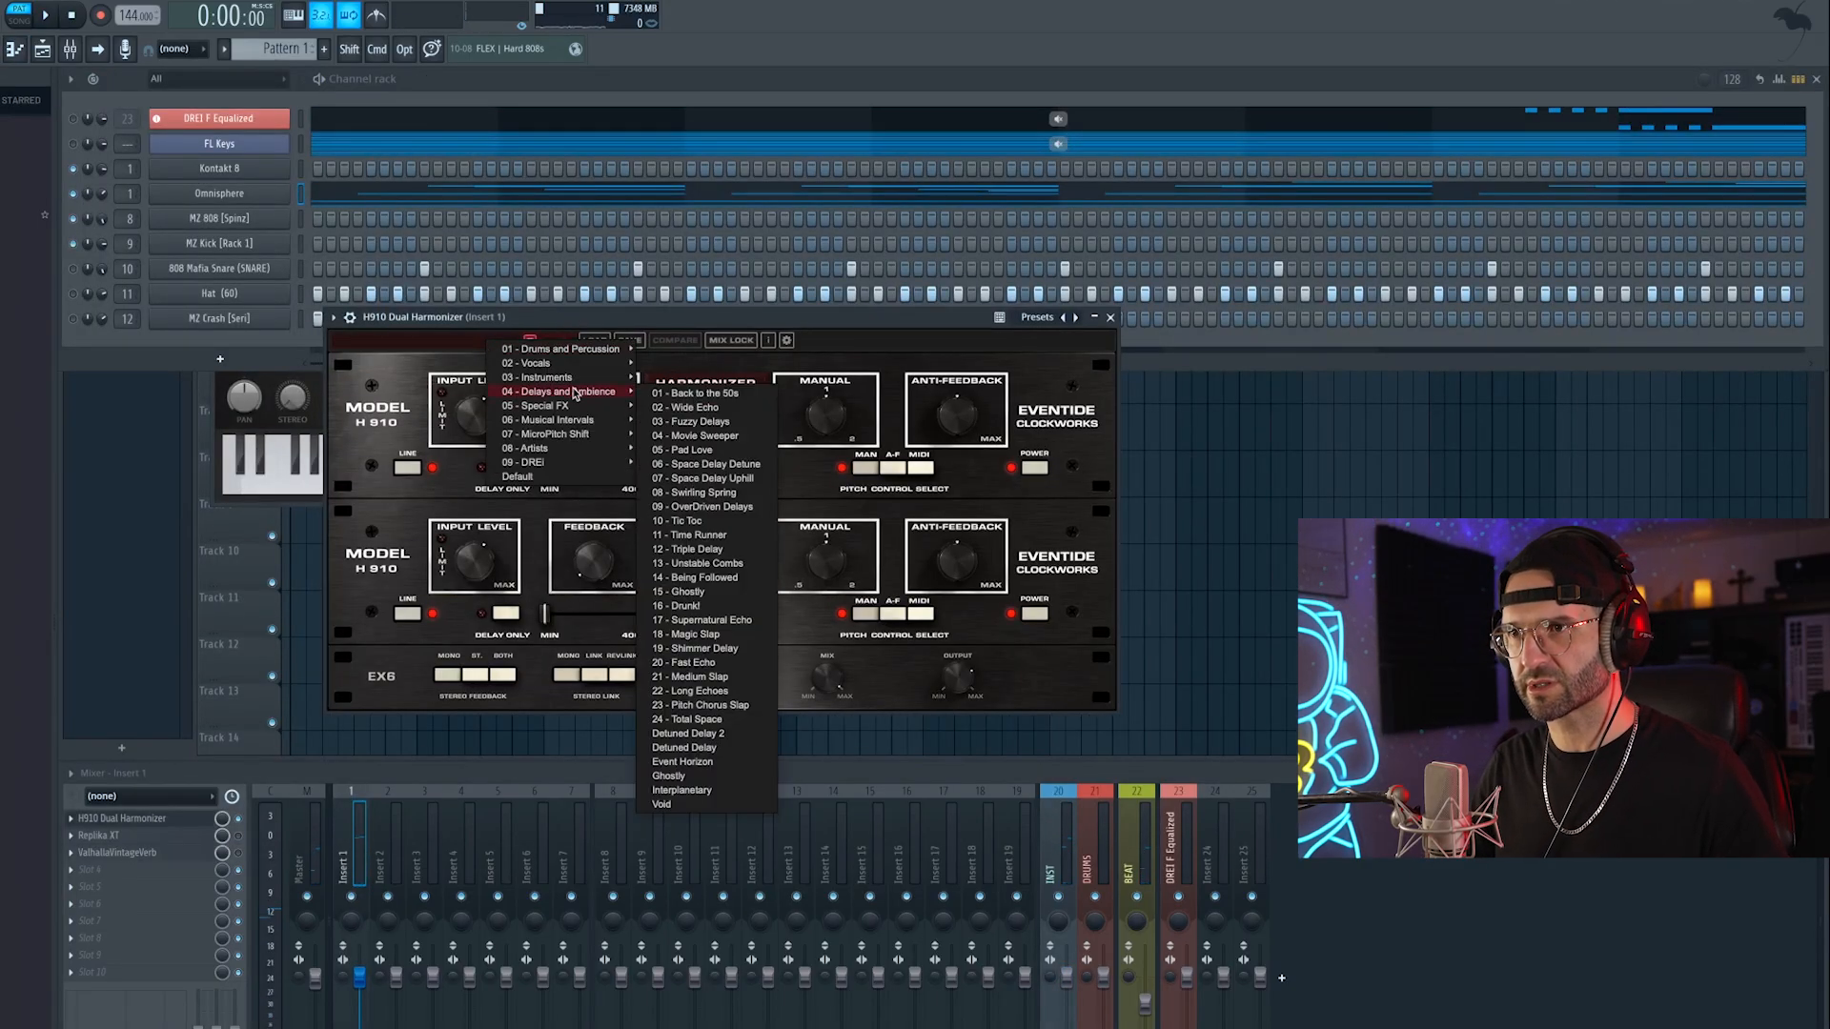
{"action": "left_click", "coordinate": [693, 479]}
{"action": "key", "text": "space"}
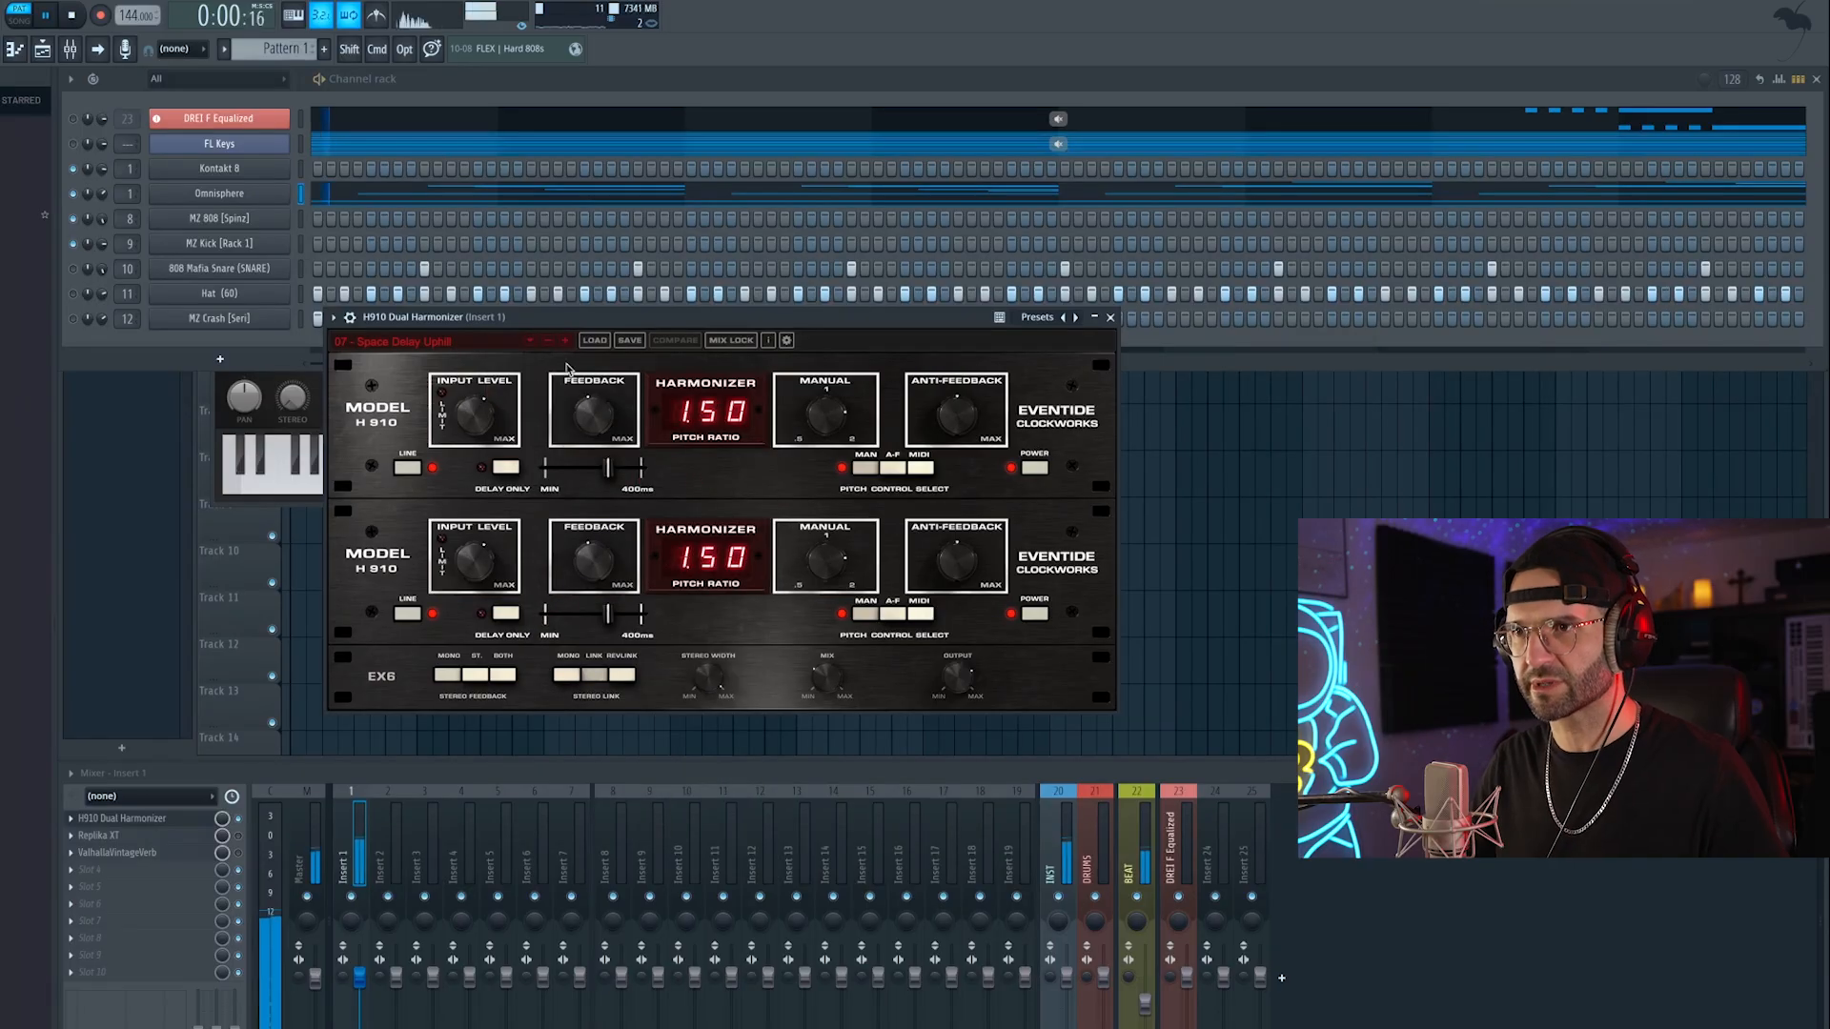
Step: Switch the H910 Dual Harmonizer to the 11 - Time Runner preset and lower its mix
{"action": "left_click", "coordinate": [567, 341]}
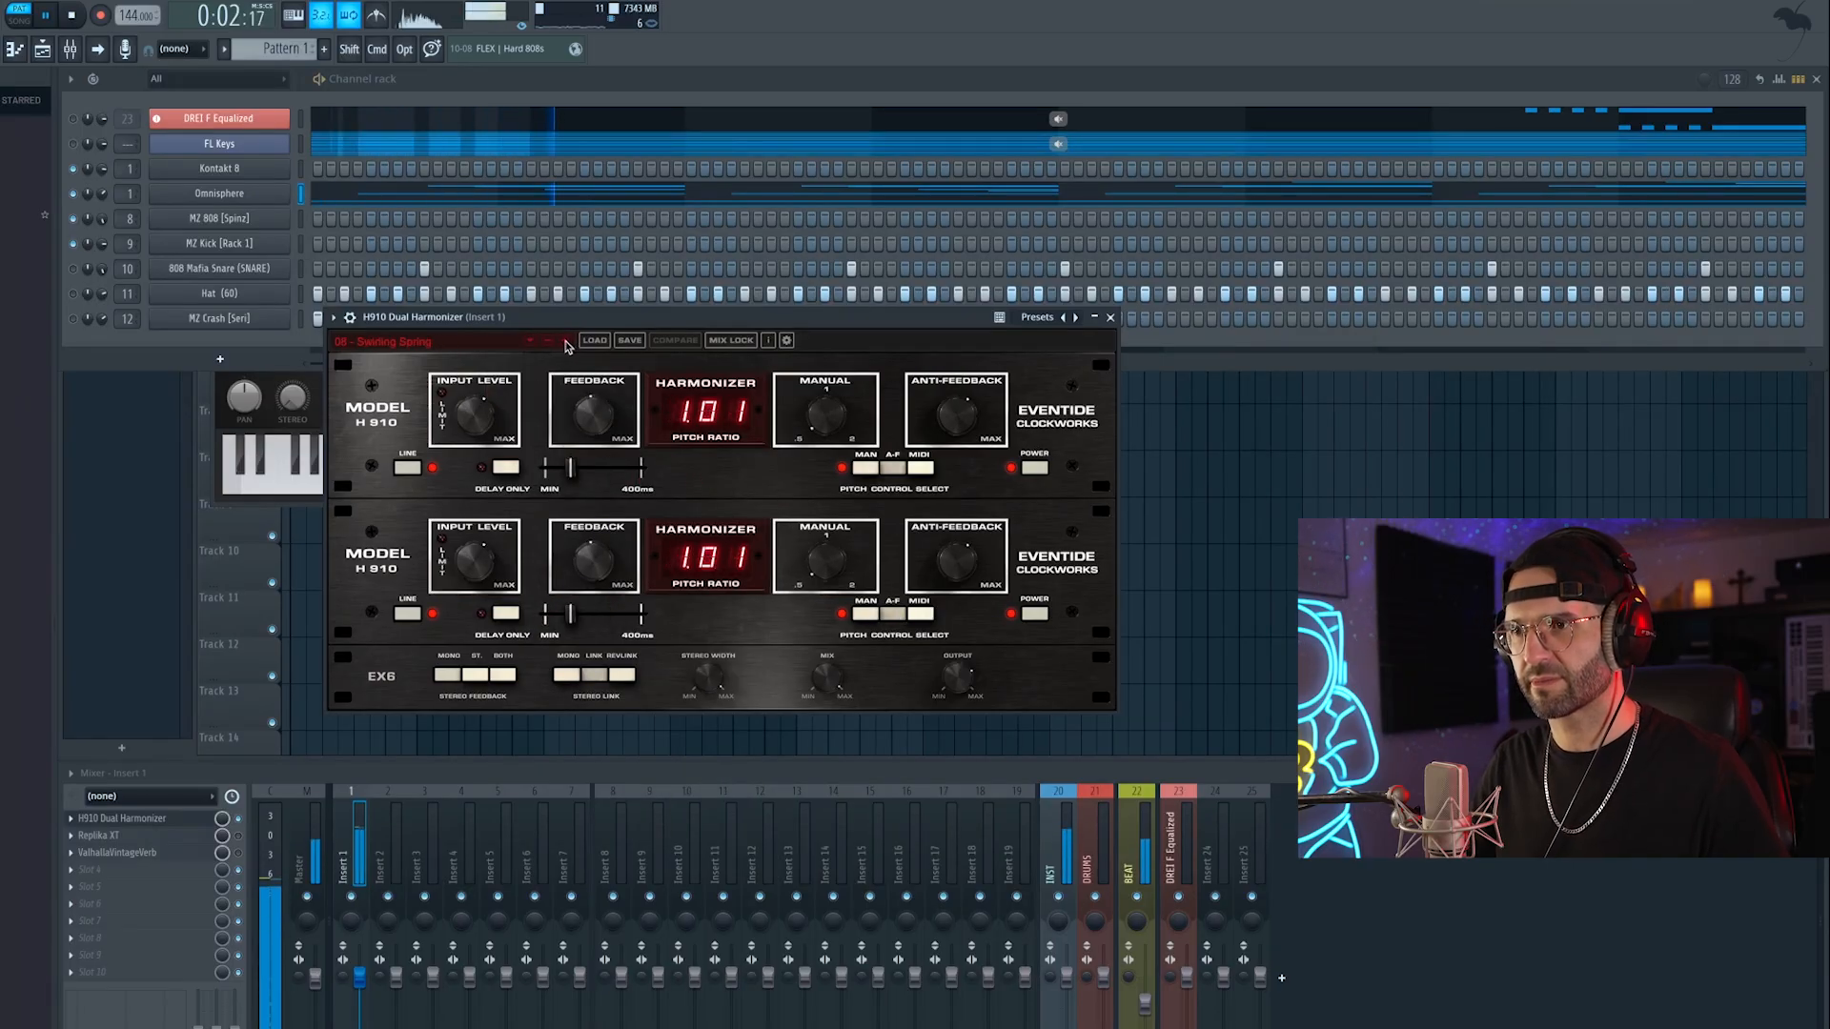
{"action": "left_click_drag", "start_coordinate": [830, 744], "coordinate": [836, 808]}
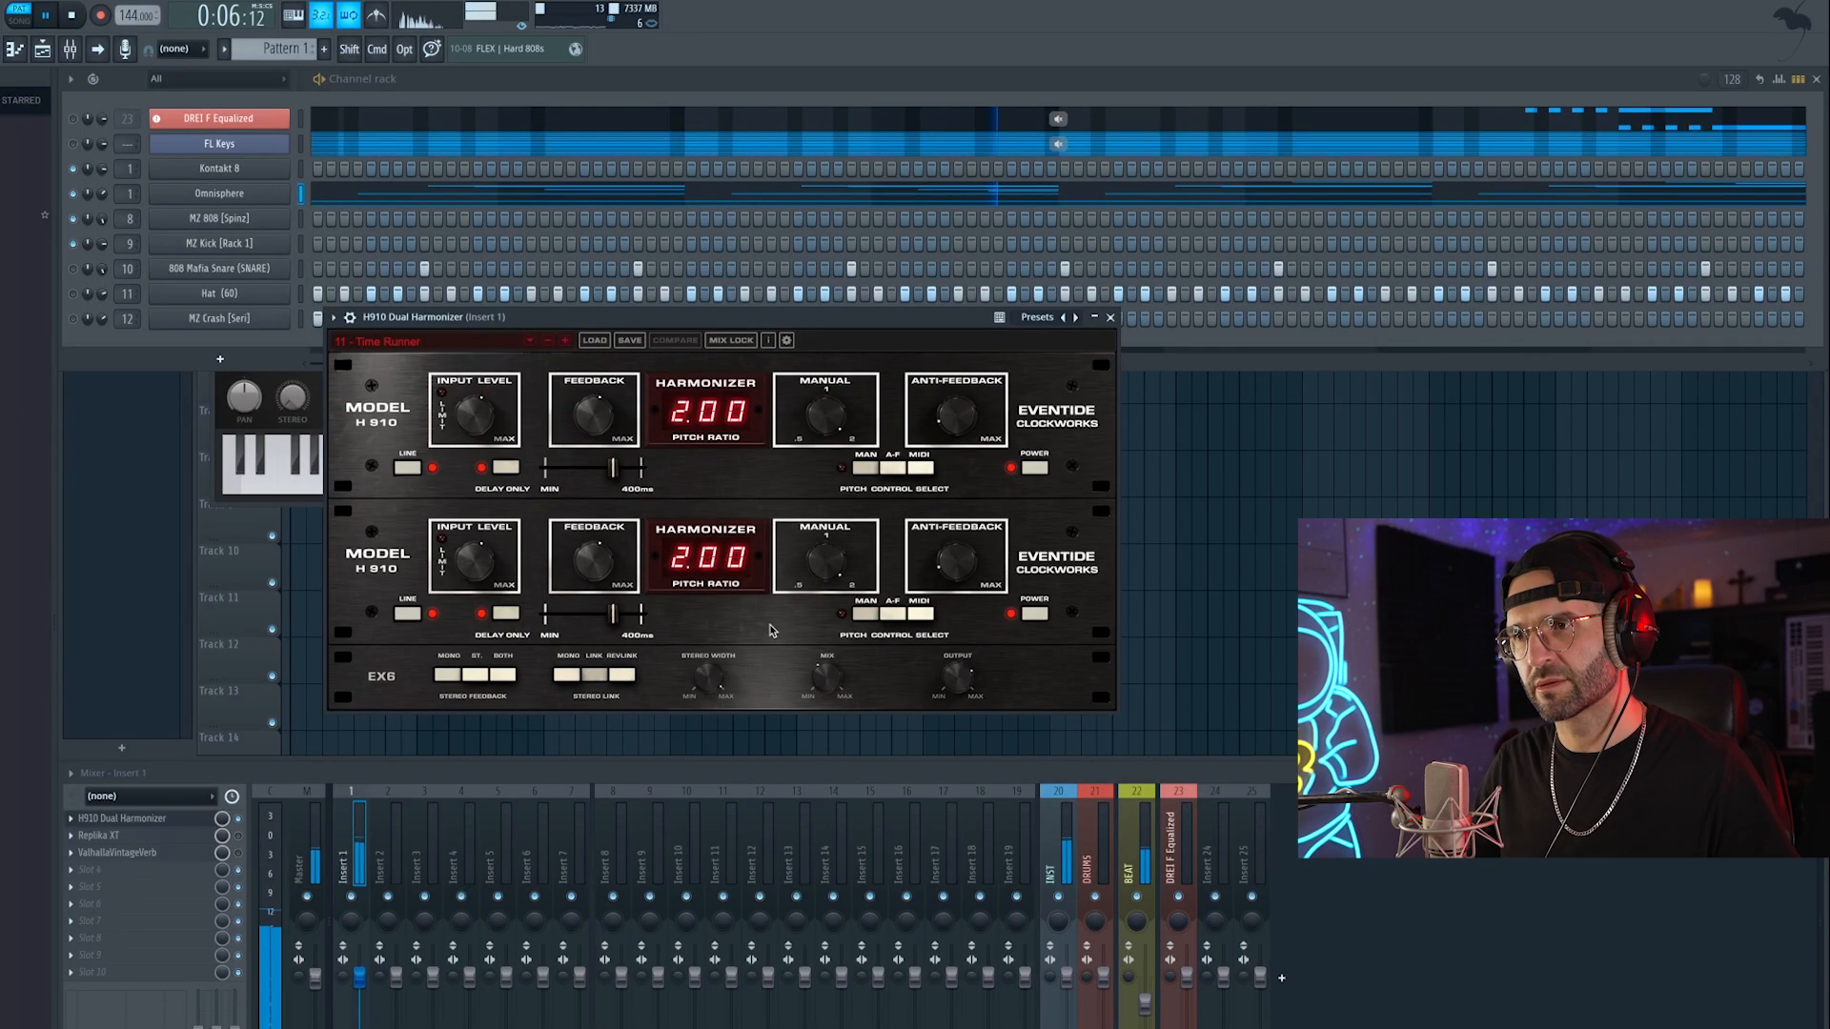
{"action": "left_click_drag", "start_coordinate": [811, 687], "coordinate": [824, 716]}
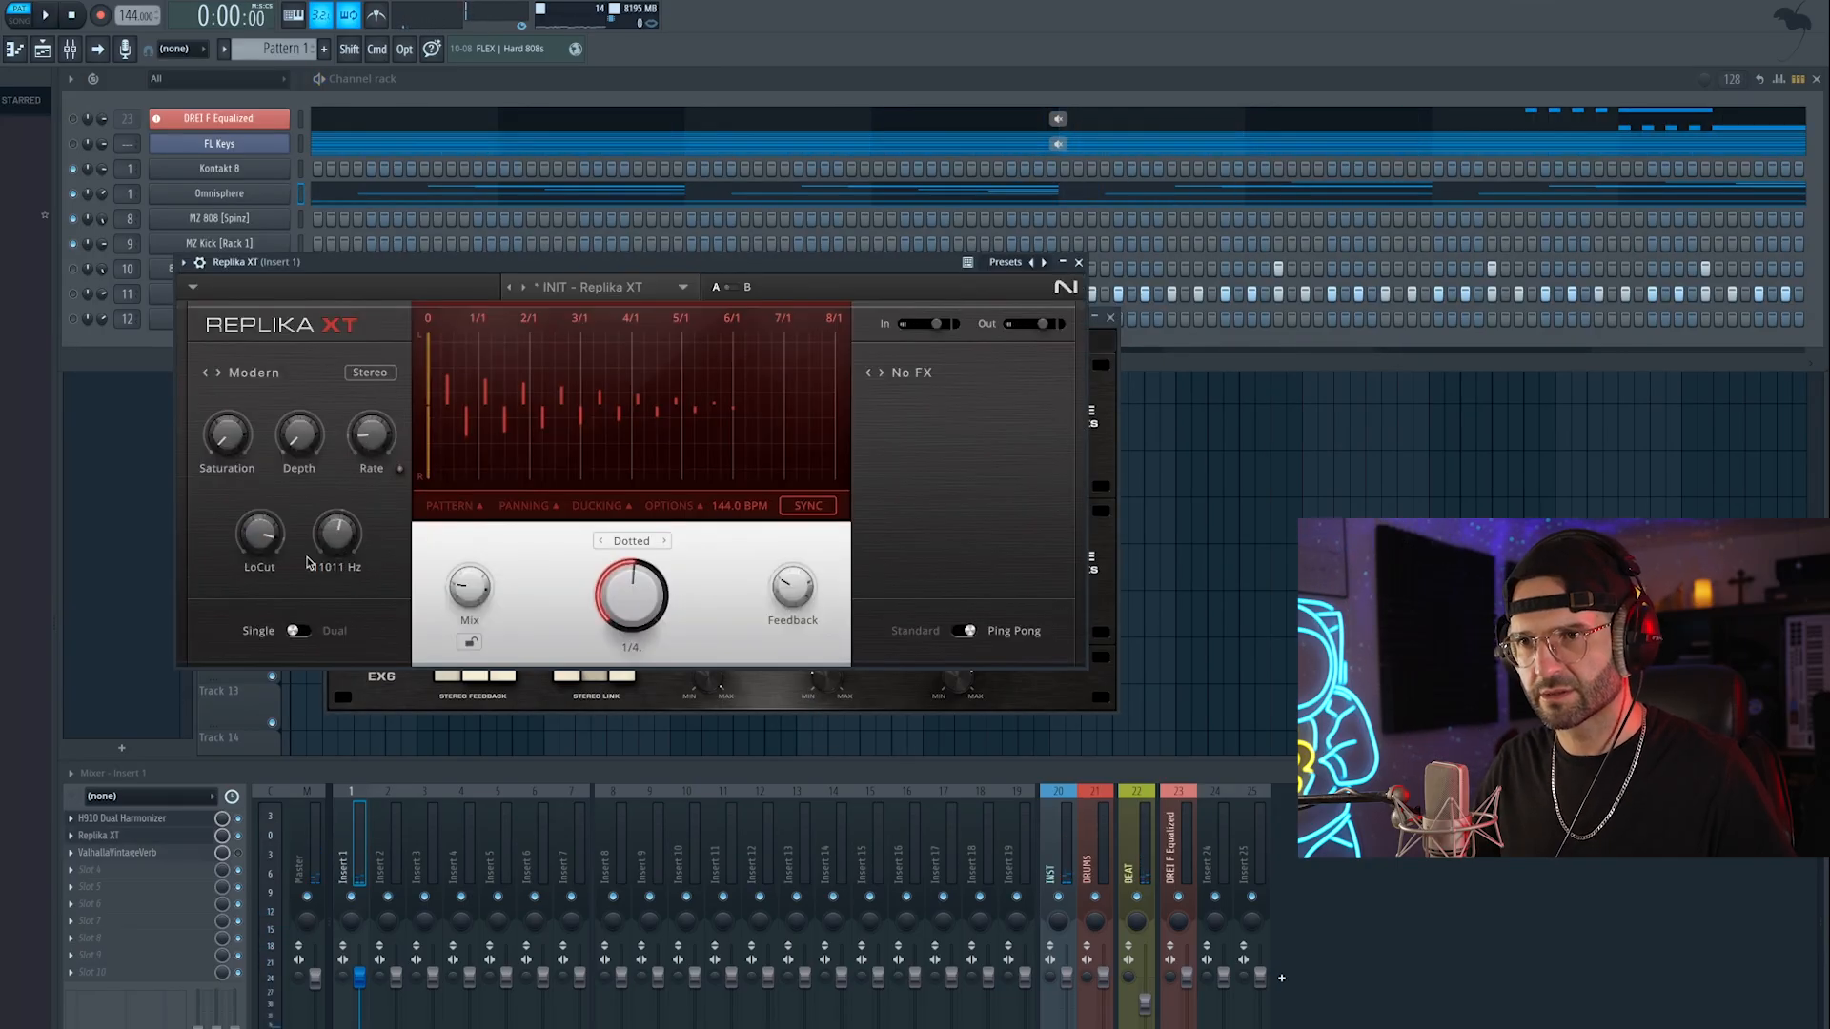
Step: Set the Replika XT delay's low cut to 676 Hz and audition the result
{"action": "key", "text": "space"}
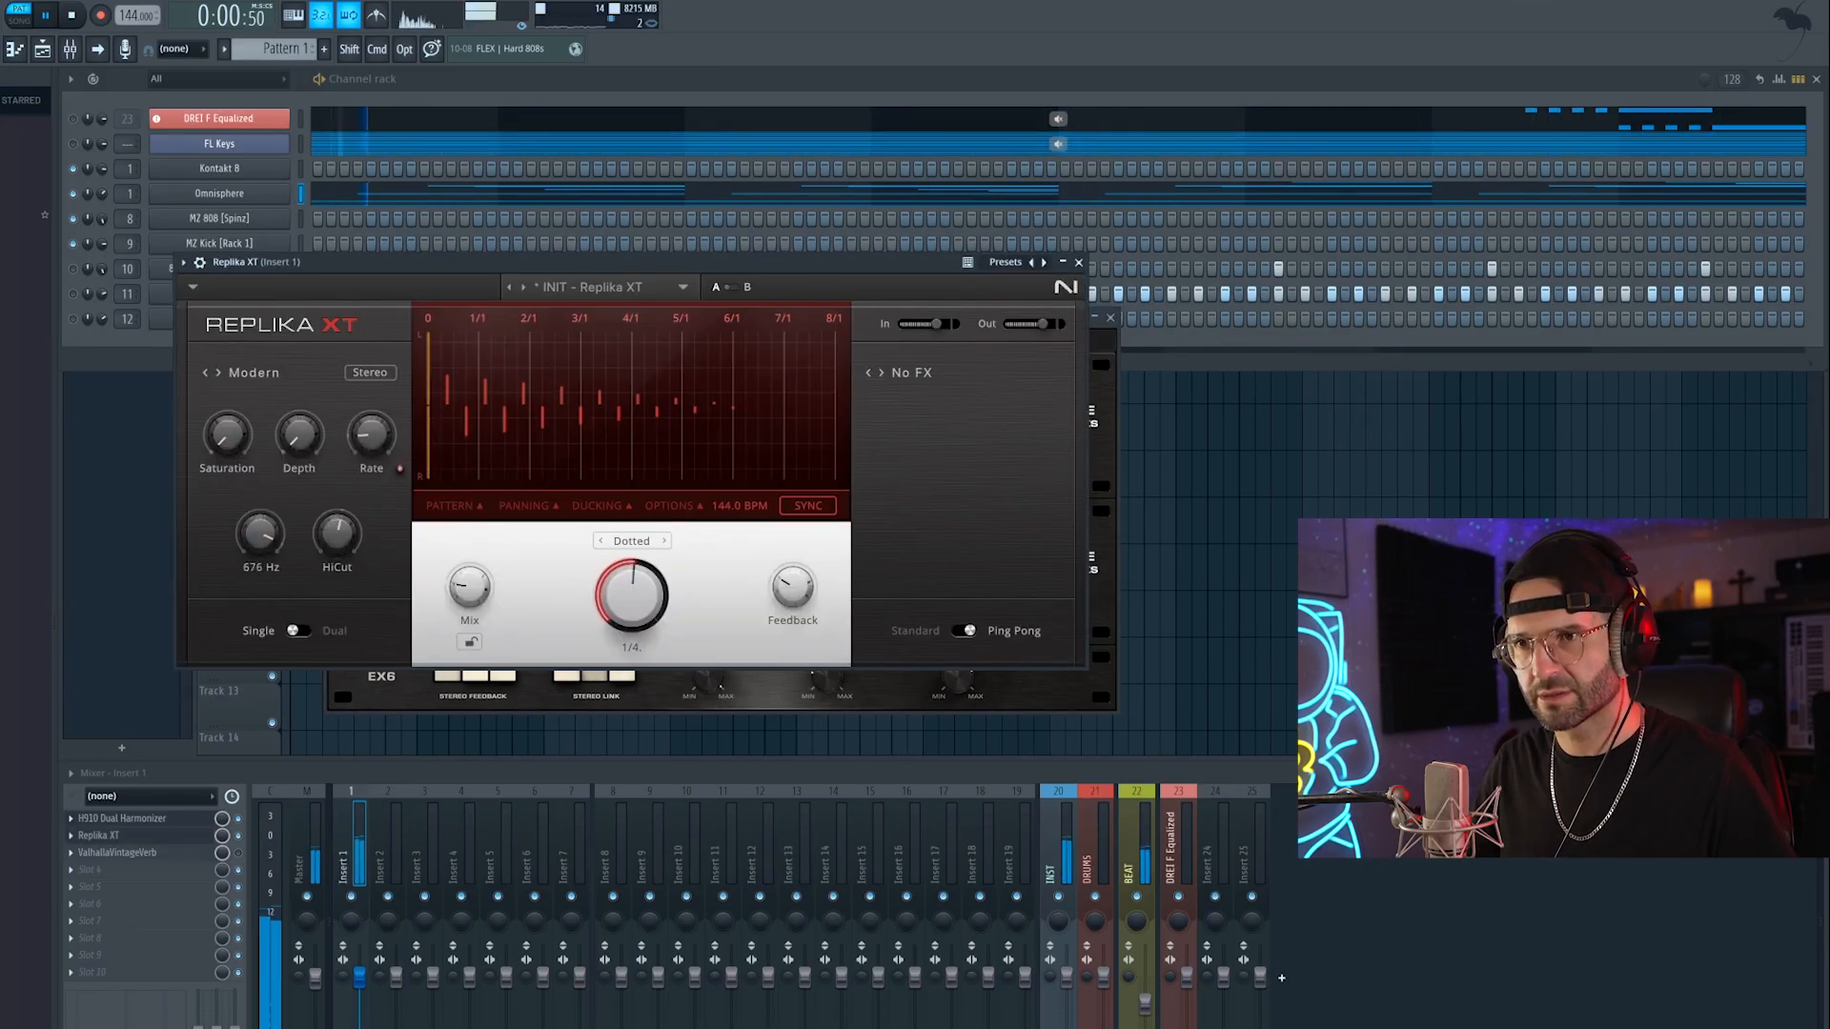
{"action": "left_click", "coordinate": [327, 638]}
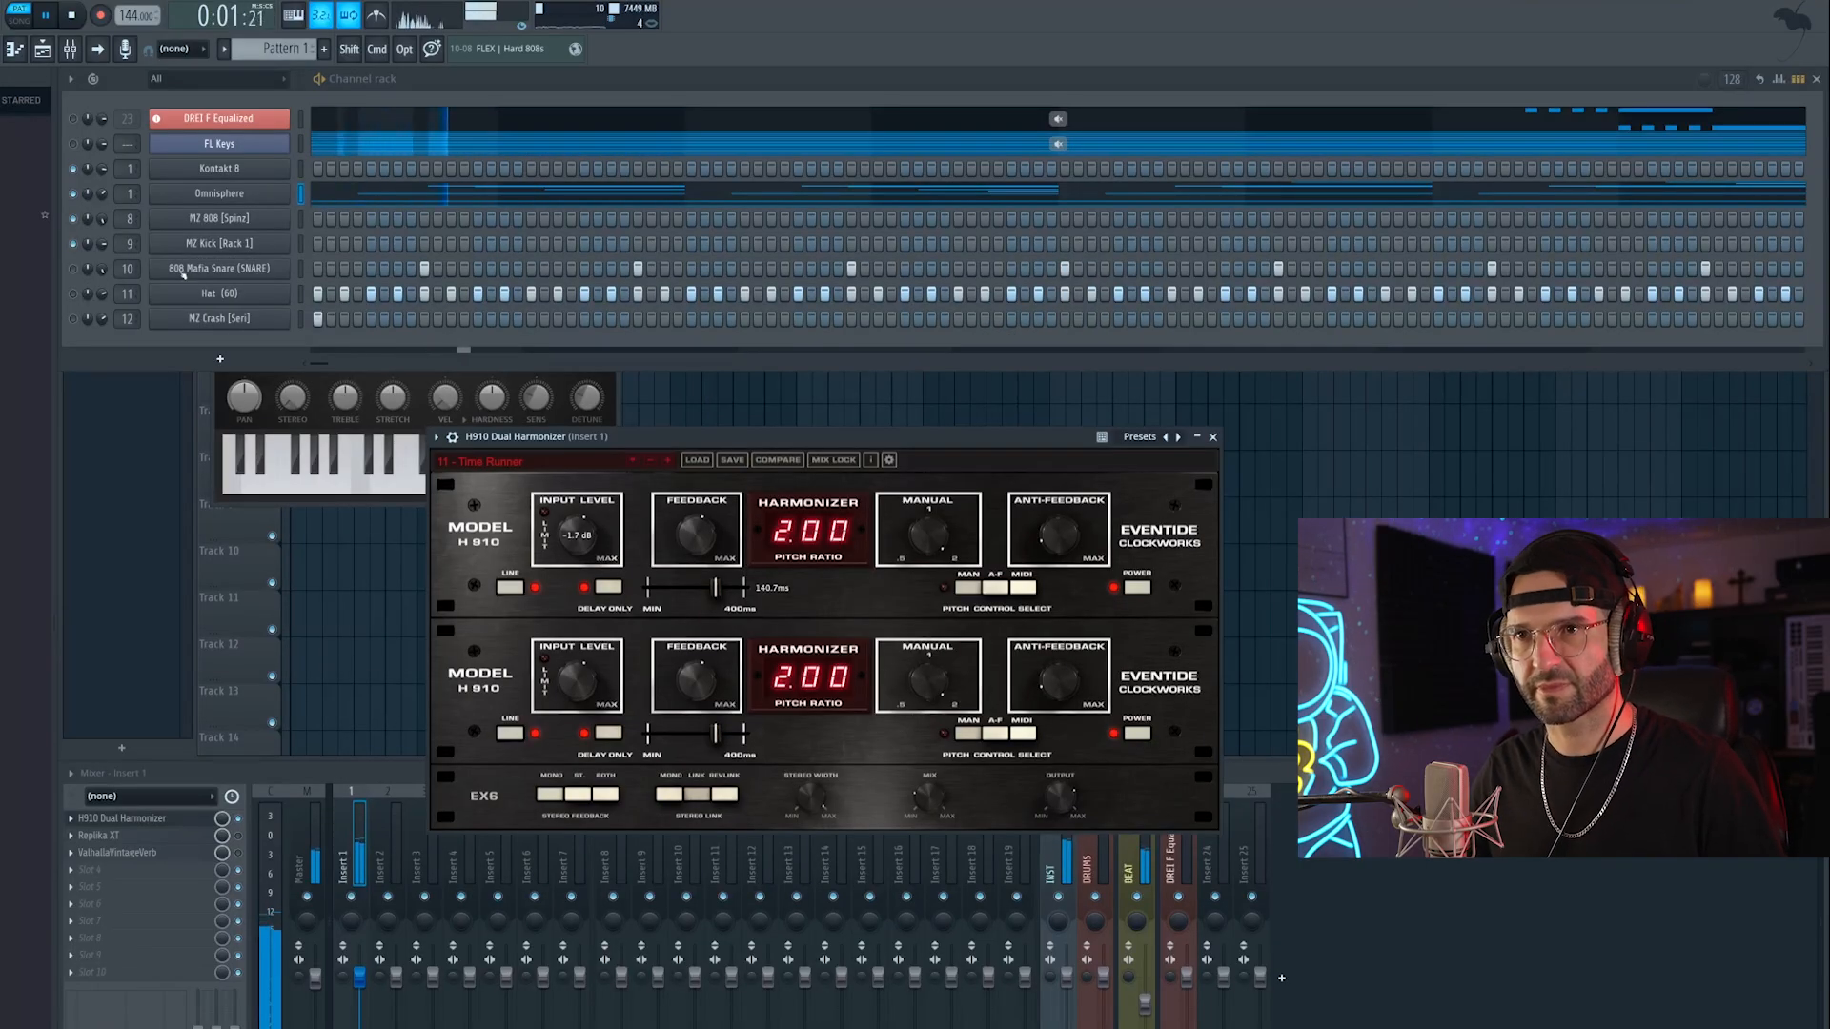
Step: Unmute the Hat (60) and 808 Mafia Snare channels and play them along with the Omnisphere melody
{"action": "left_click", "coordinate": [74, 293]}
{"action": "left_click", "coordinate": [74, 270]}
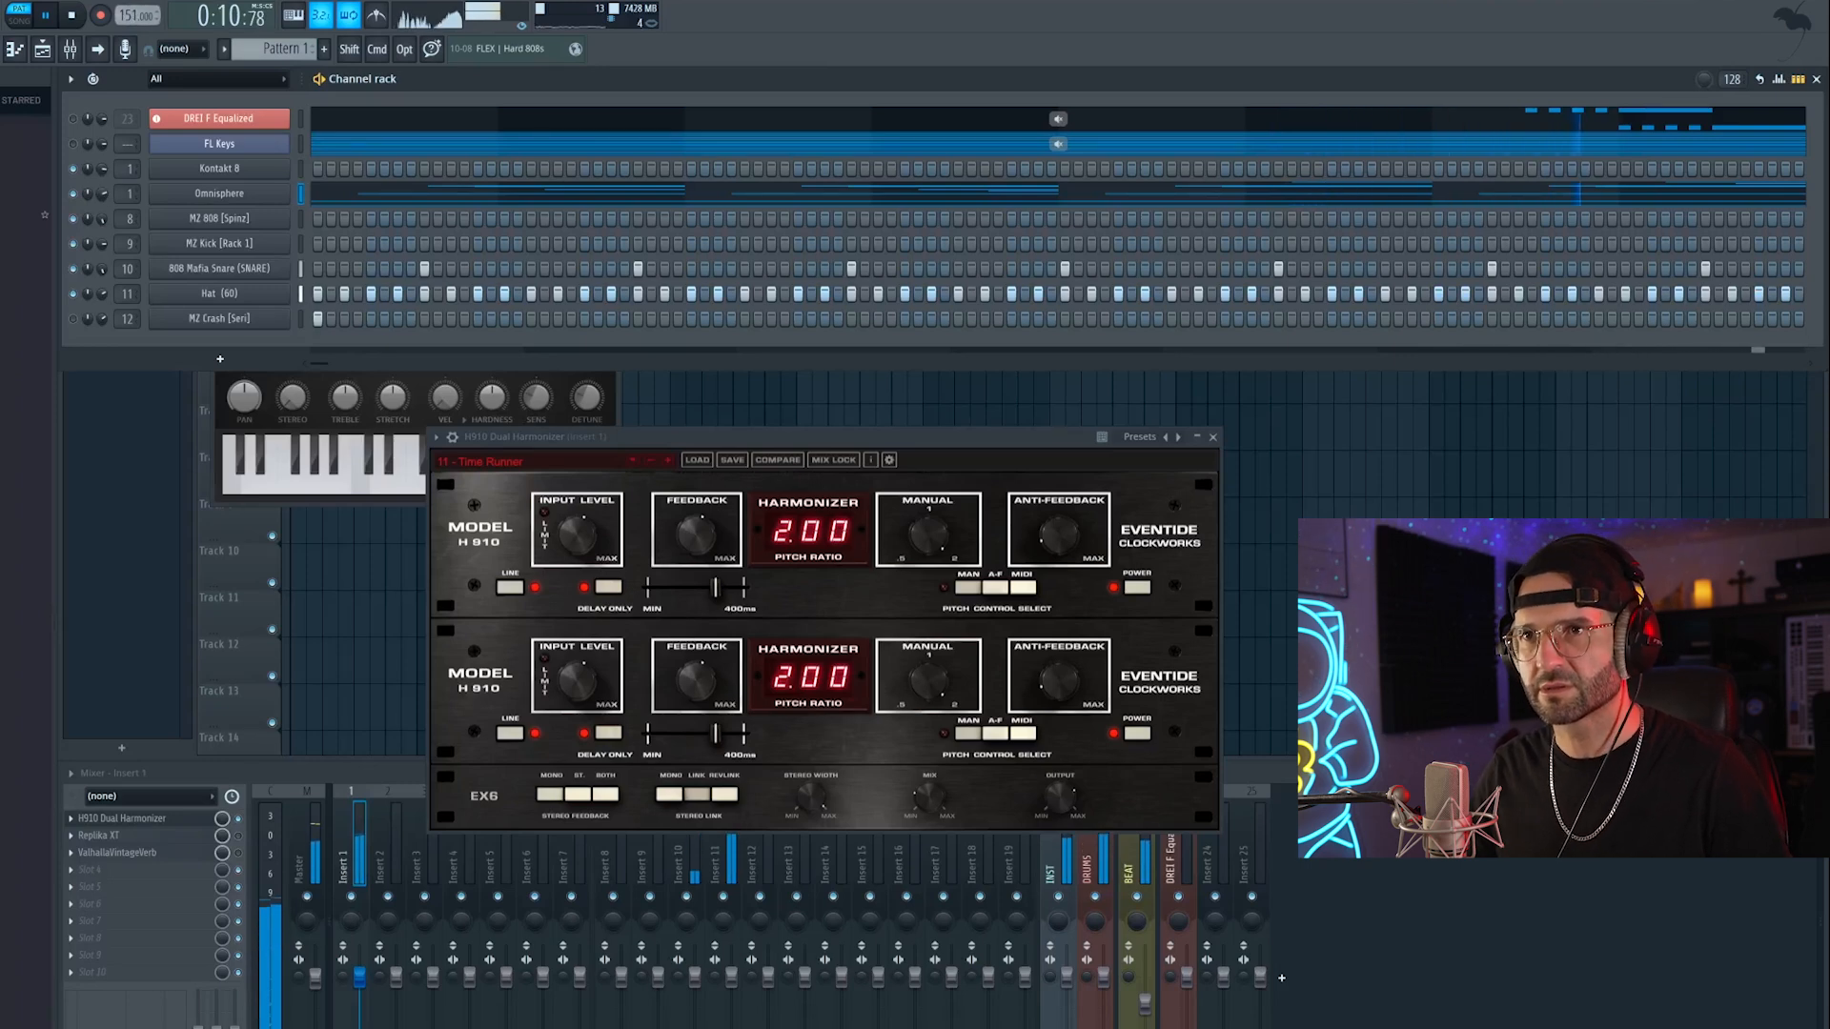
{"action": "key", "text": "space"}
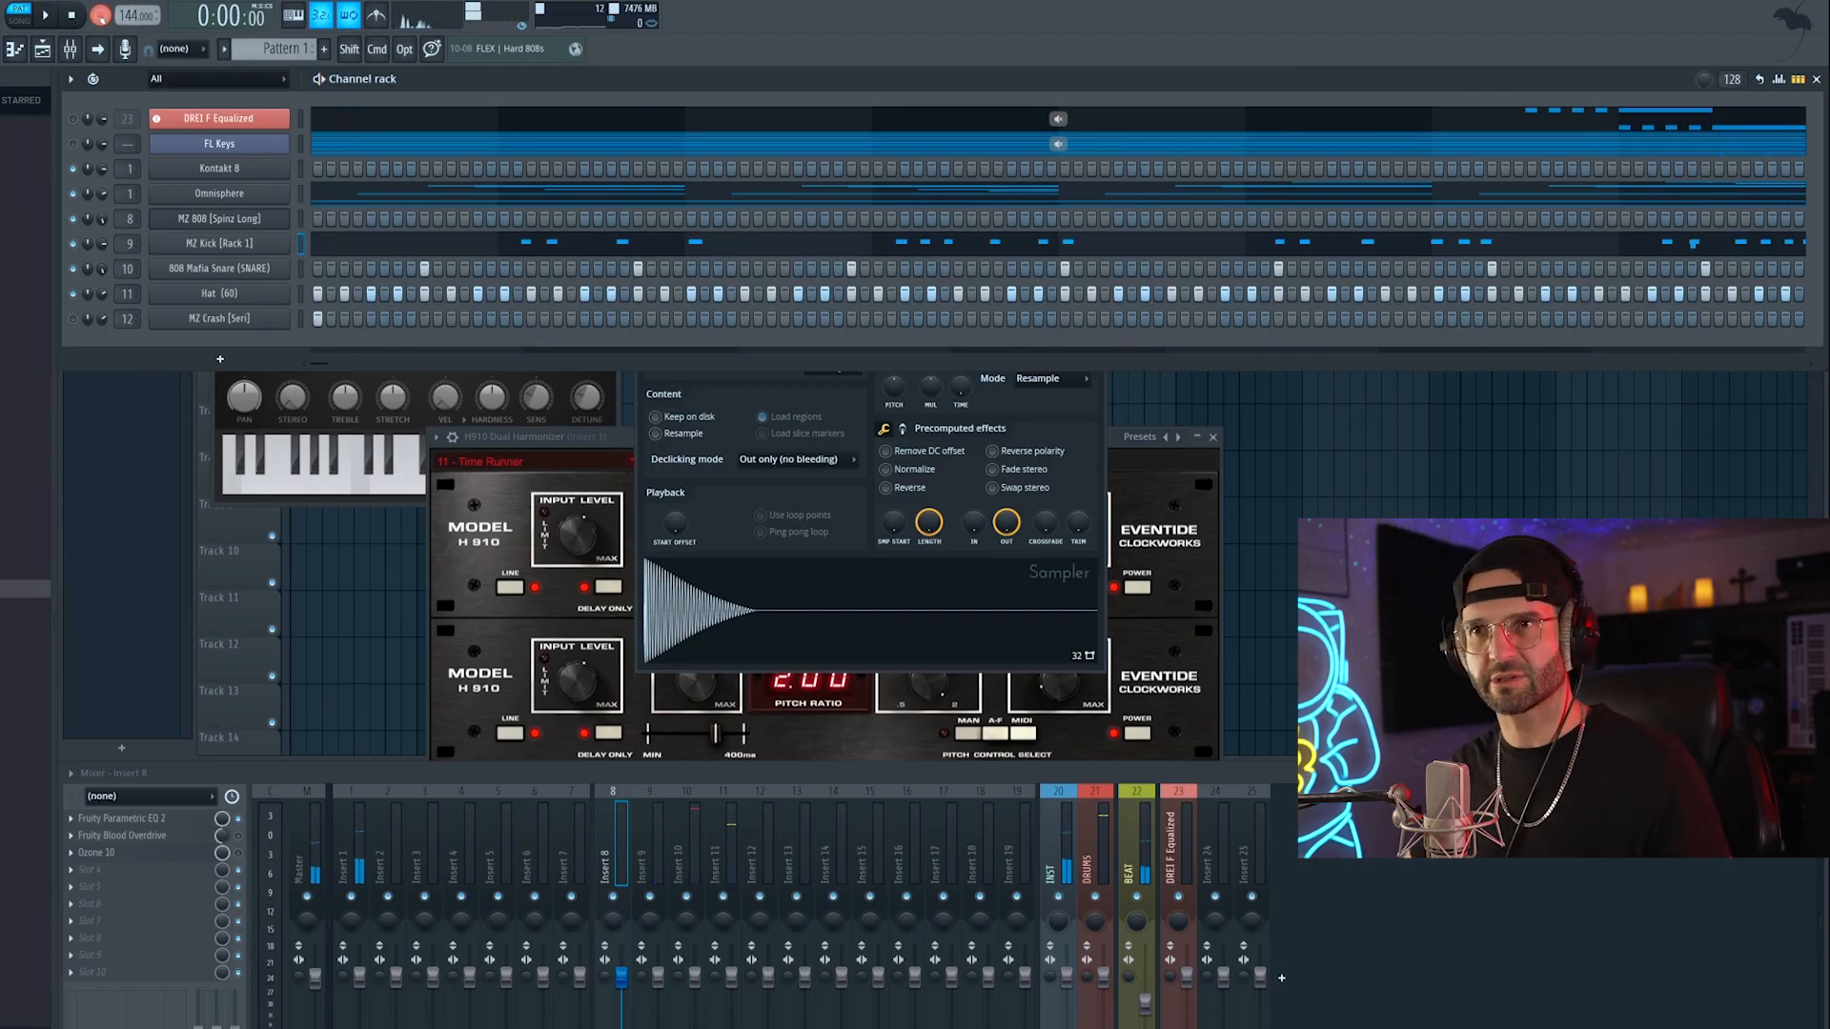
Step: Quantize all the recorded hits in the MZ Kick [Rack 1] piano roll
{"action": "left_click", "coordinate": [370, 245]}
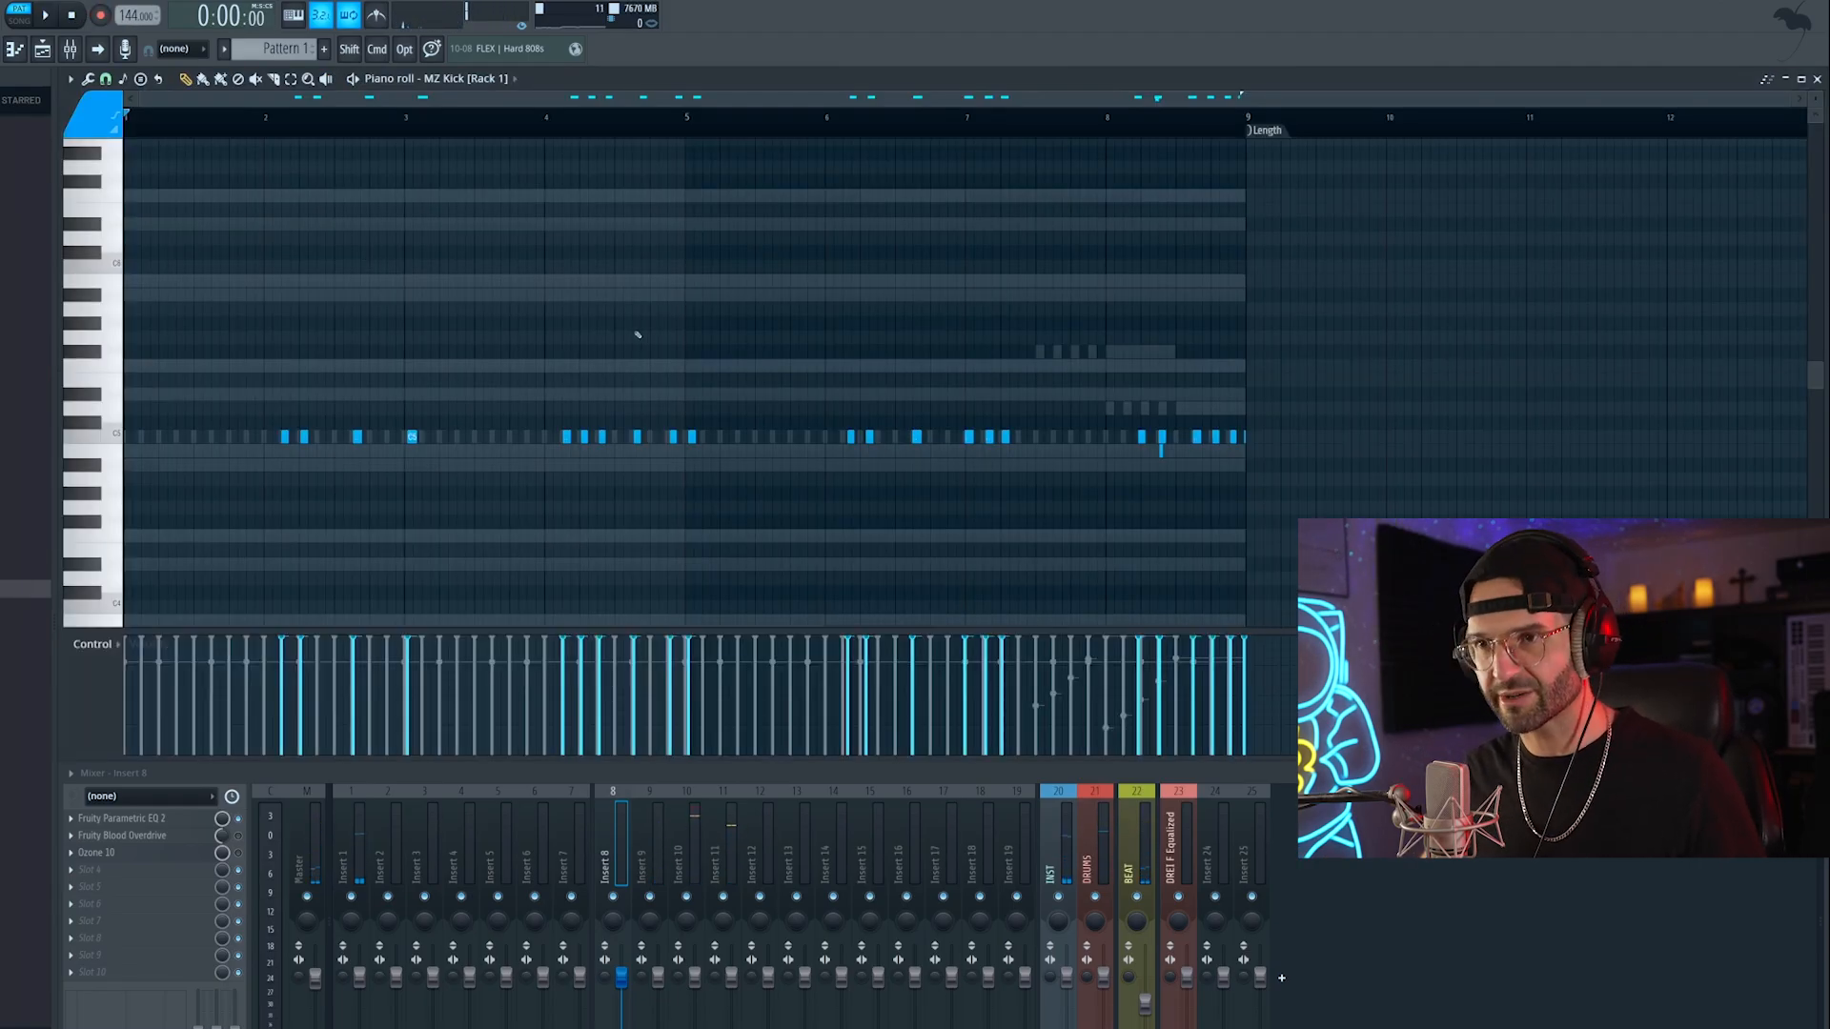
{"action": "left_click_drag", "start_coordinate": [1388, 301], "coordinate": [125, 545]}
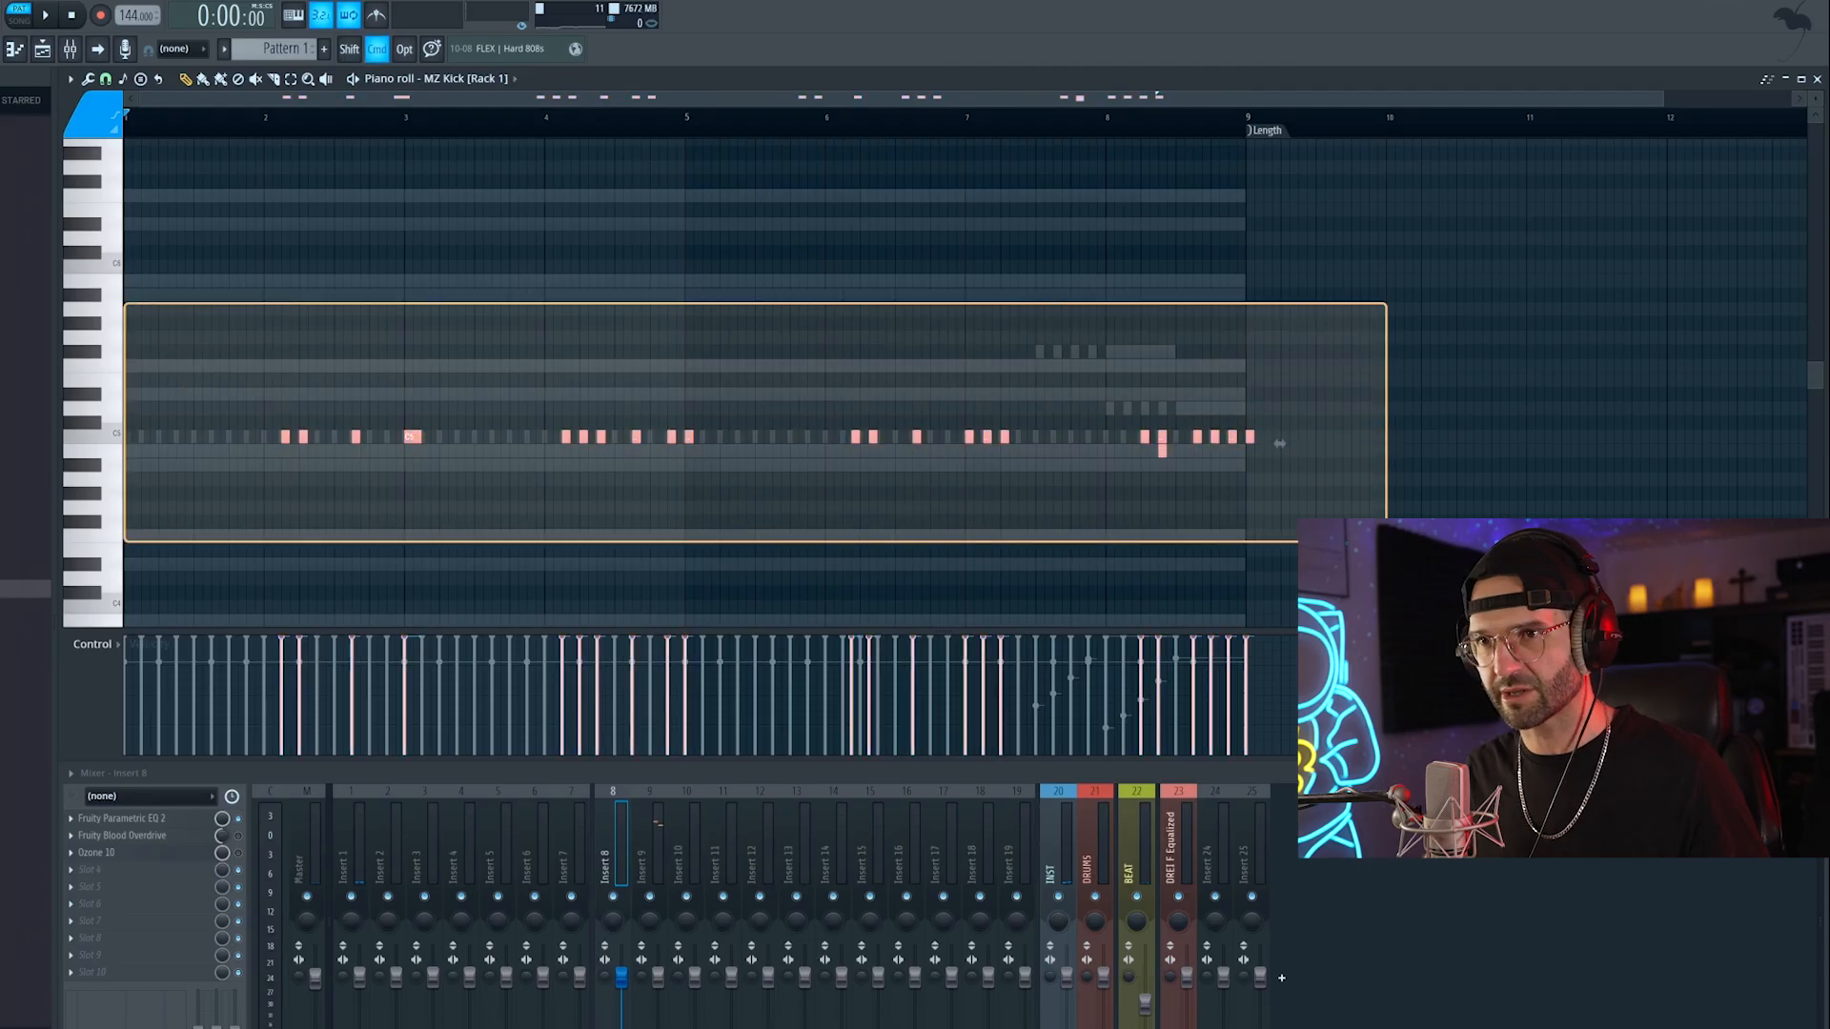
{"action": "key", "text": "ctrl+q"}
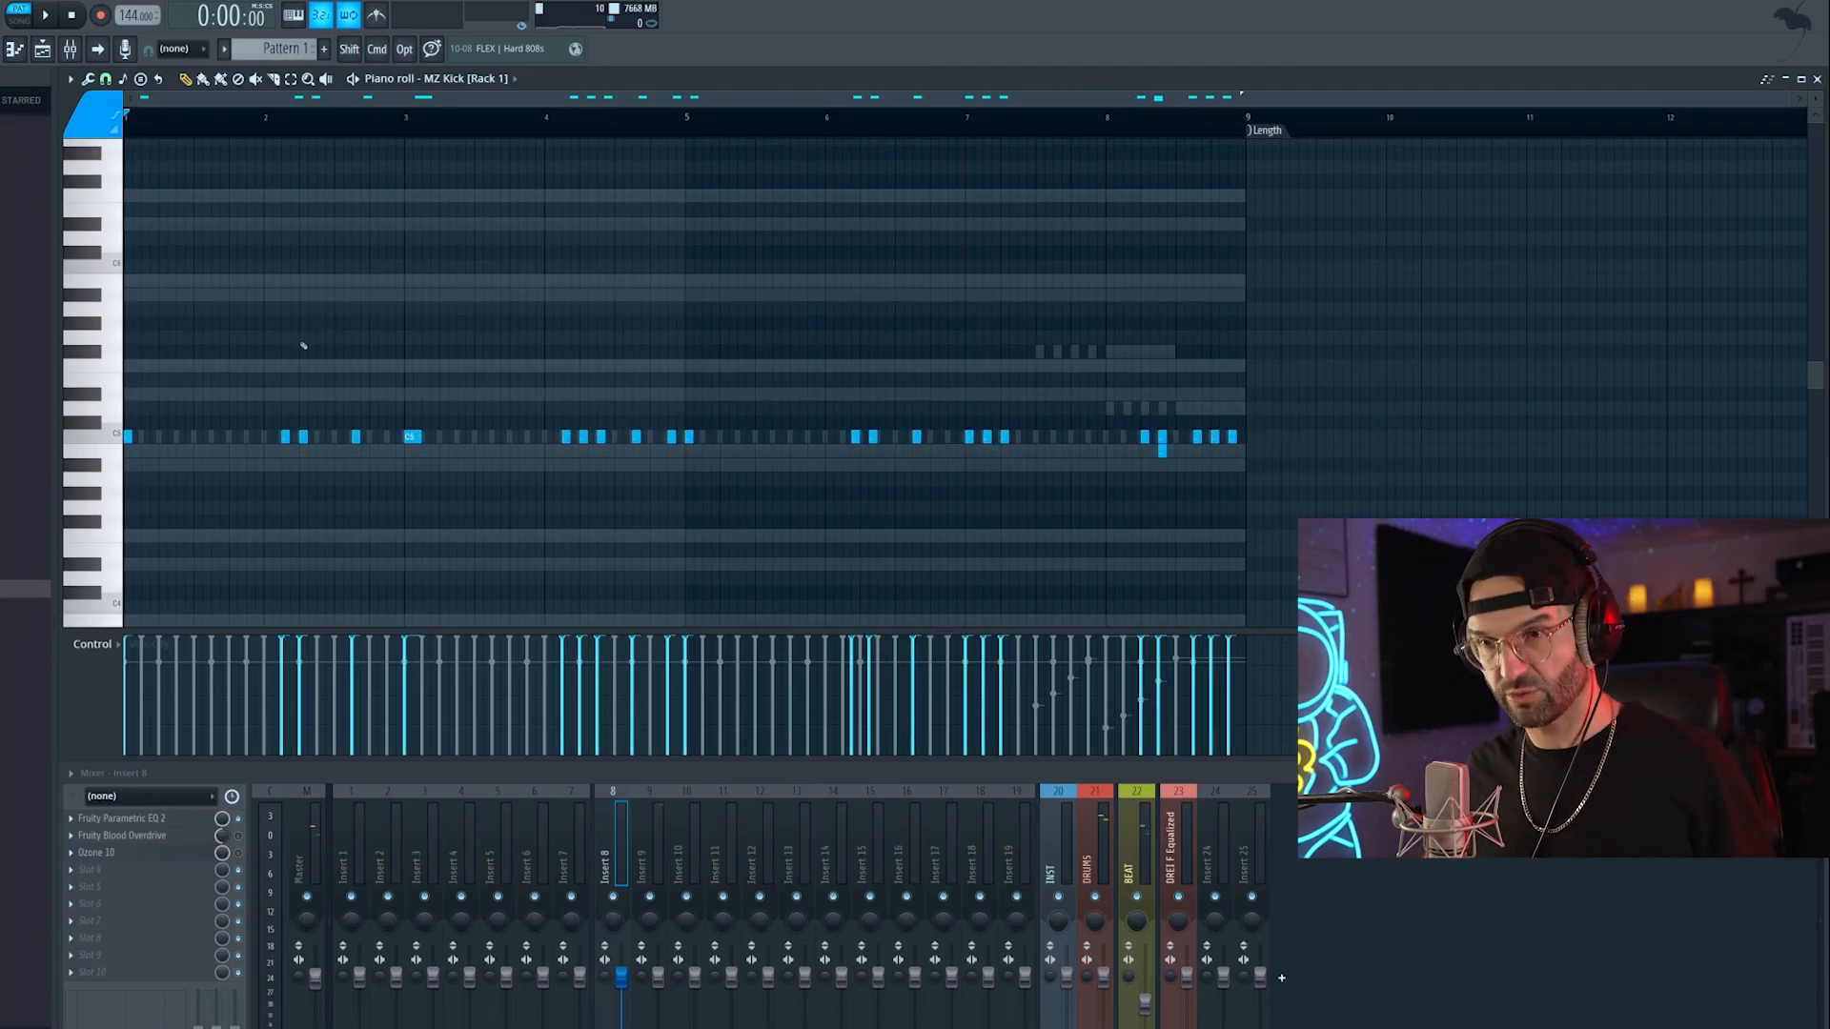
Step: Play the beat and review the MZ 808 [Spinz Long] notes in the piano roll
{"action": "key", "text": "space"}
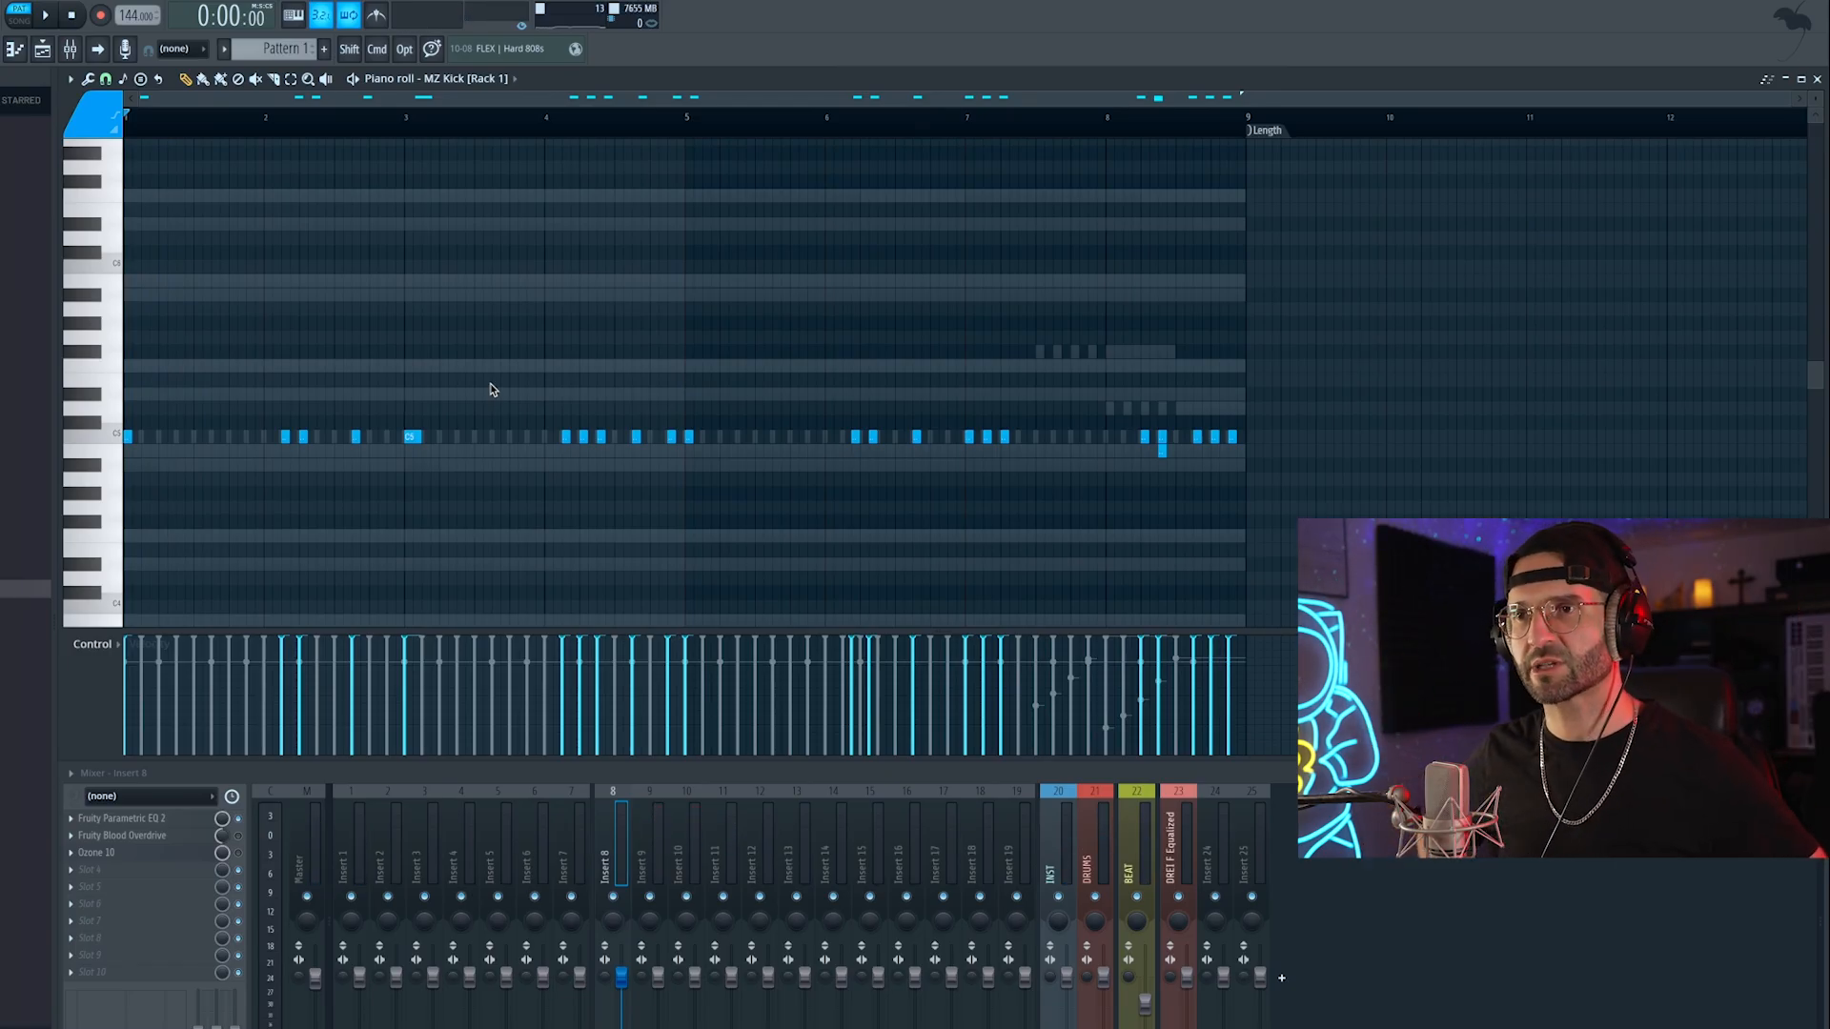
{"action": "key", "text": "space"}
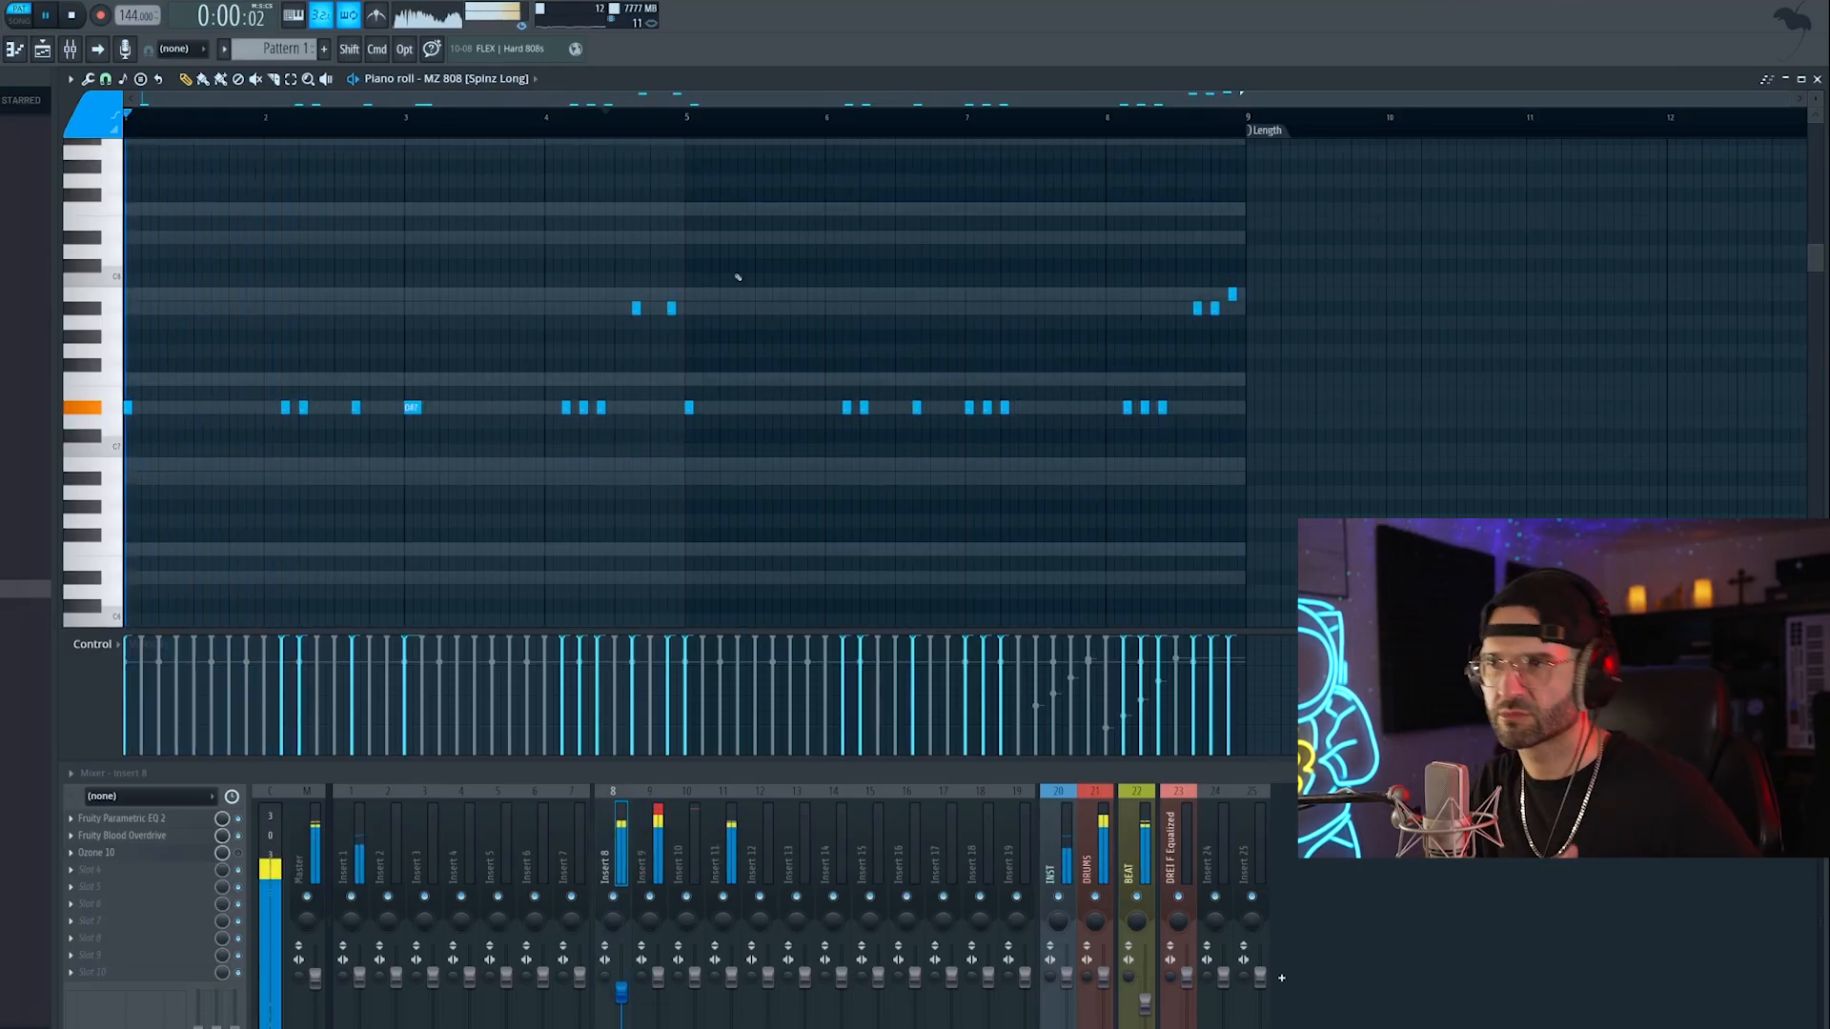
{"action": "key", "text": "space"}
{"action": "scroll", "coordinate": [284, 306], "scroll_direction": "up", "scroll_amount": 4}
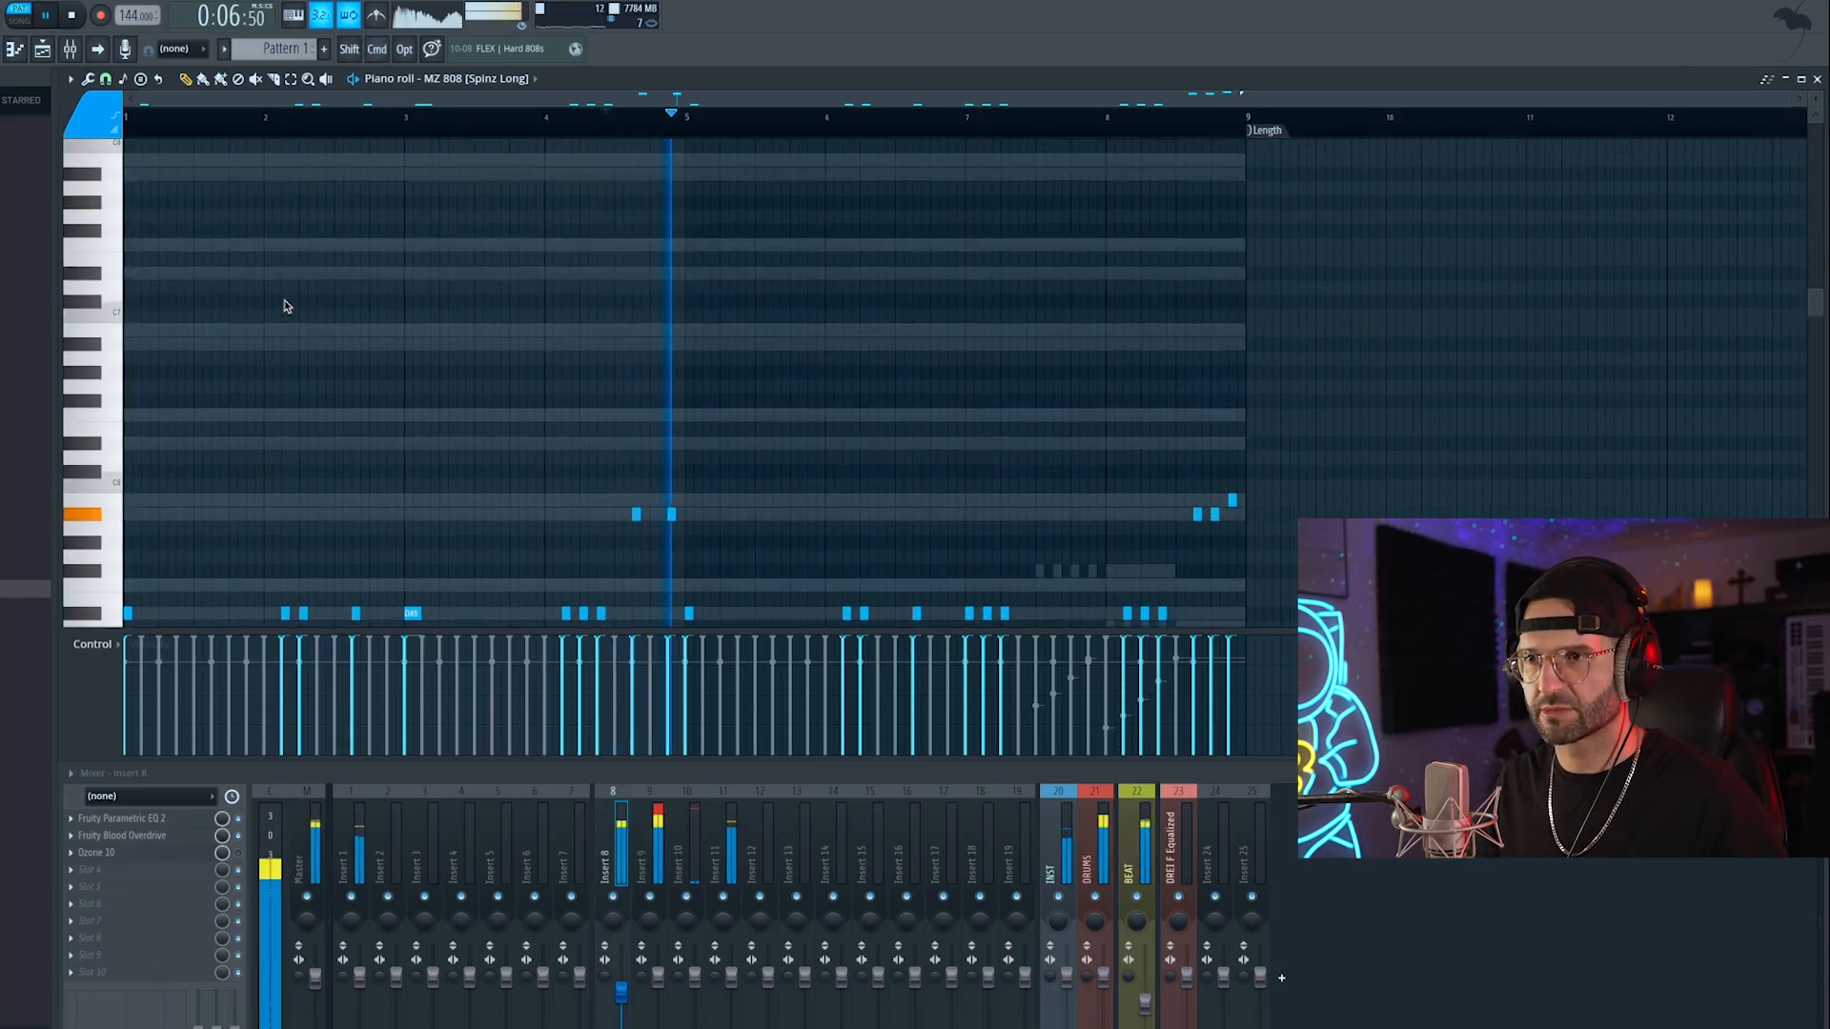
{"action": "scroll", "coordinate": [315, 433], "scroll_direction": "down", "scroll_amount": 3}
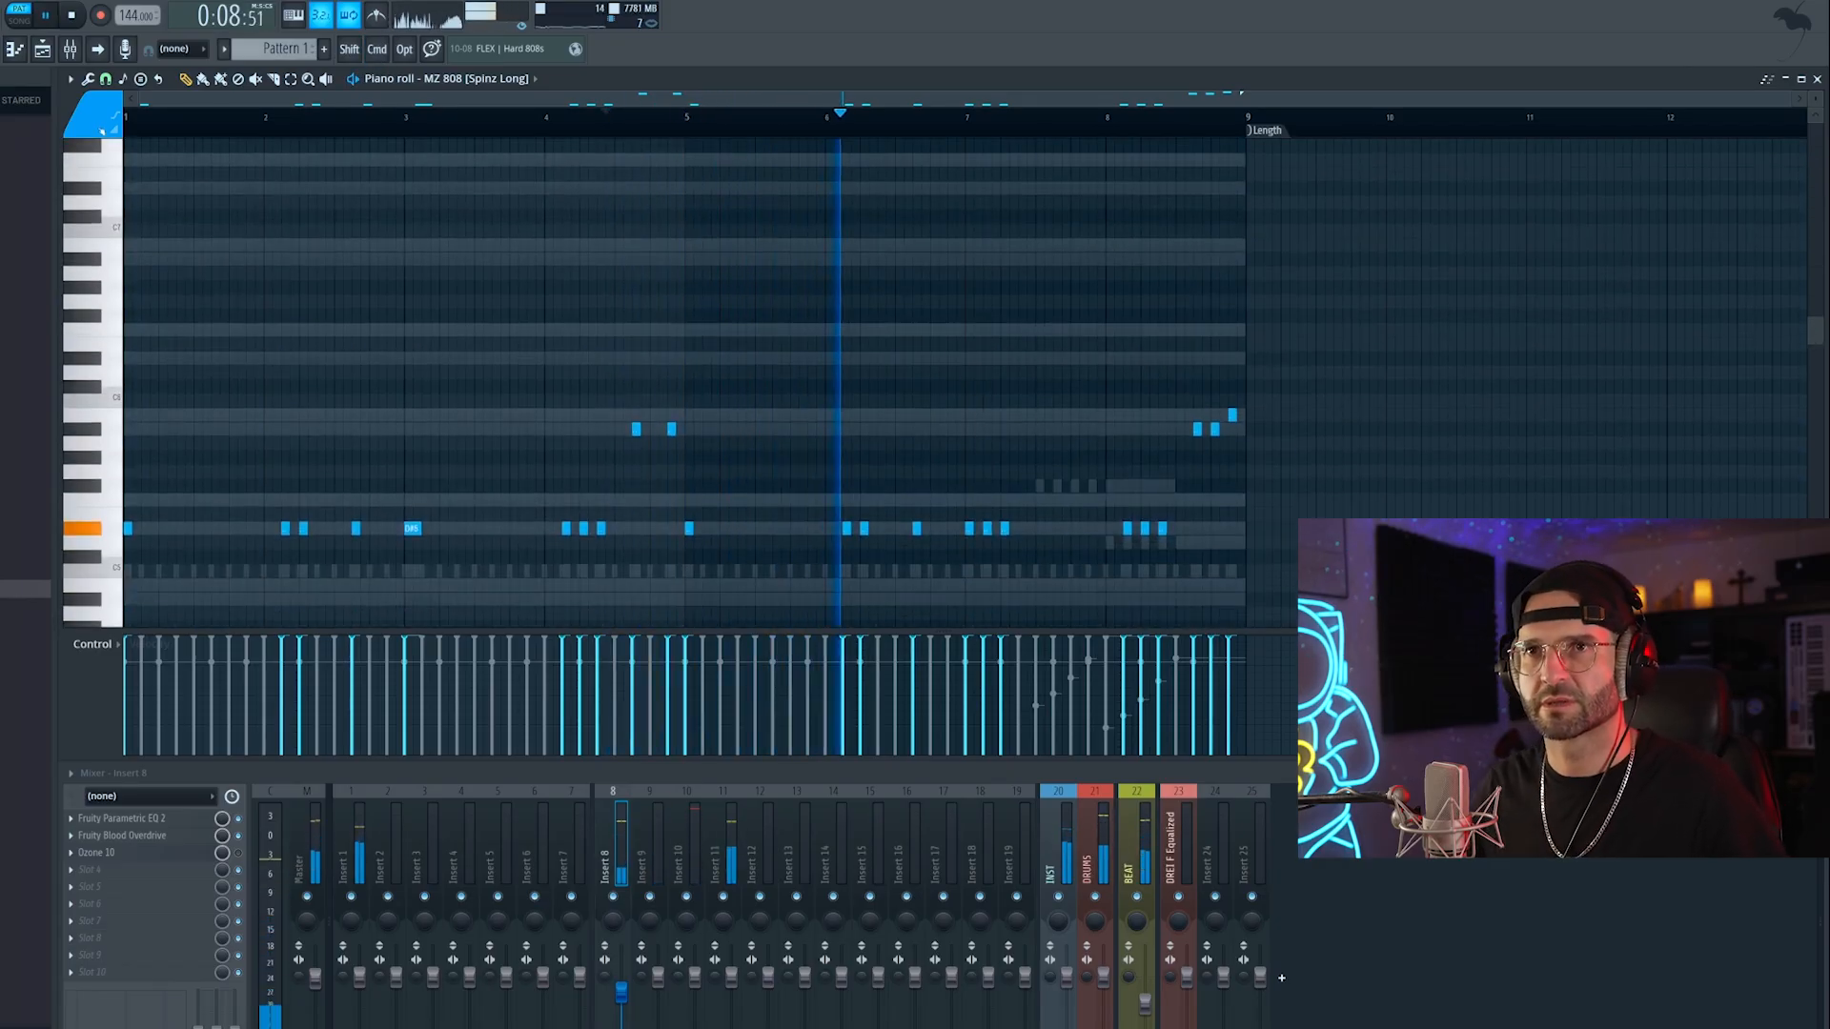
Step: Select the last two raised Hat (60) notes at the end of bar 8 and lower them three semitones
{"action": "left_click", "coordinate": [14, 48]}
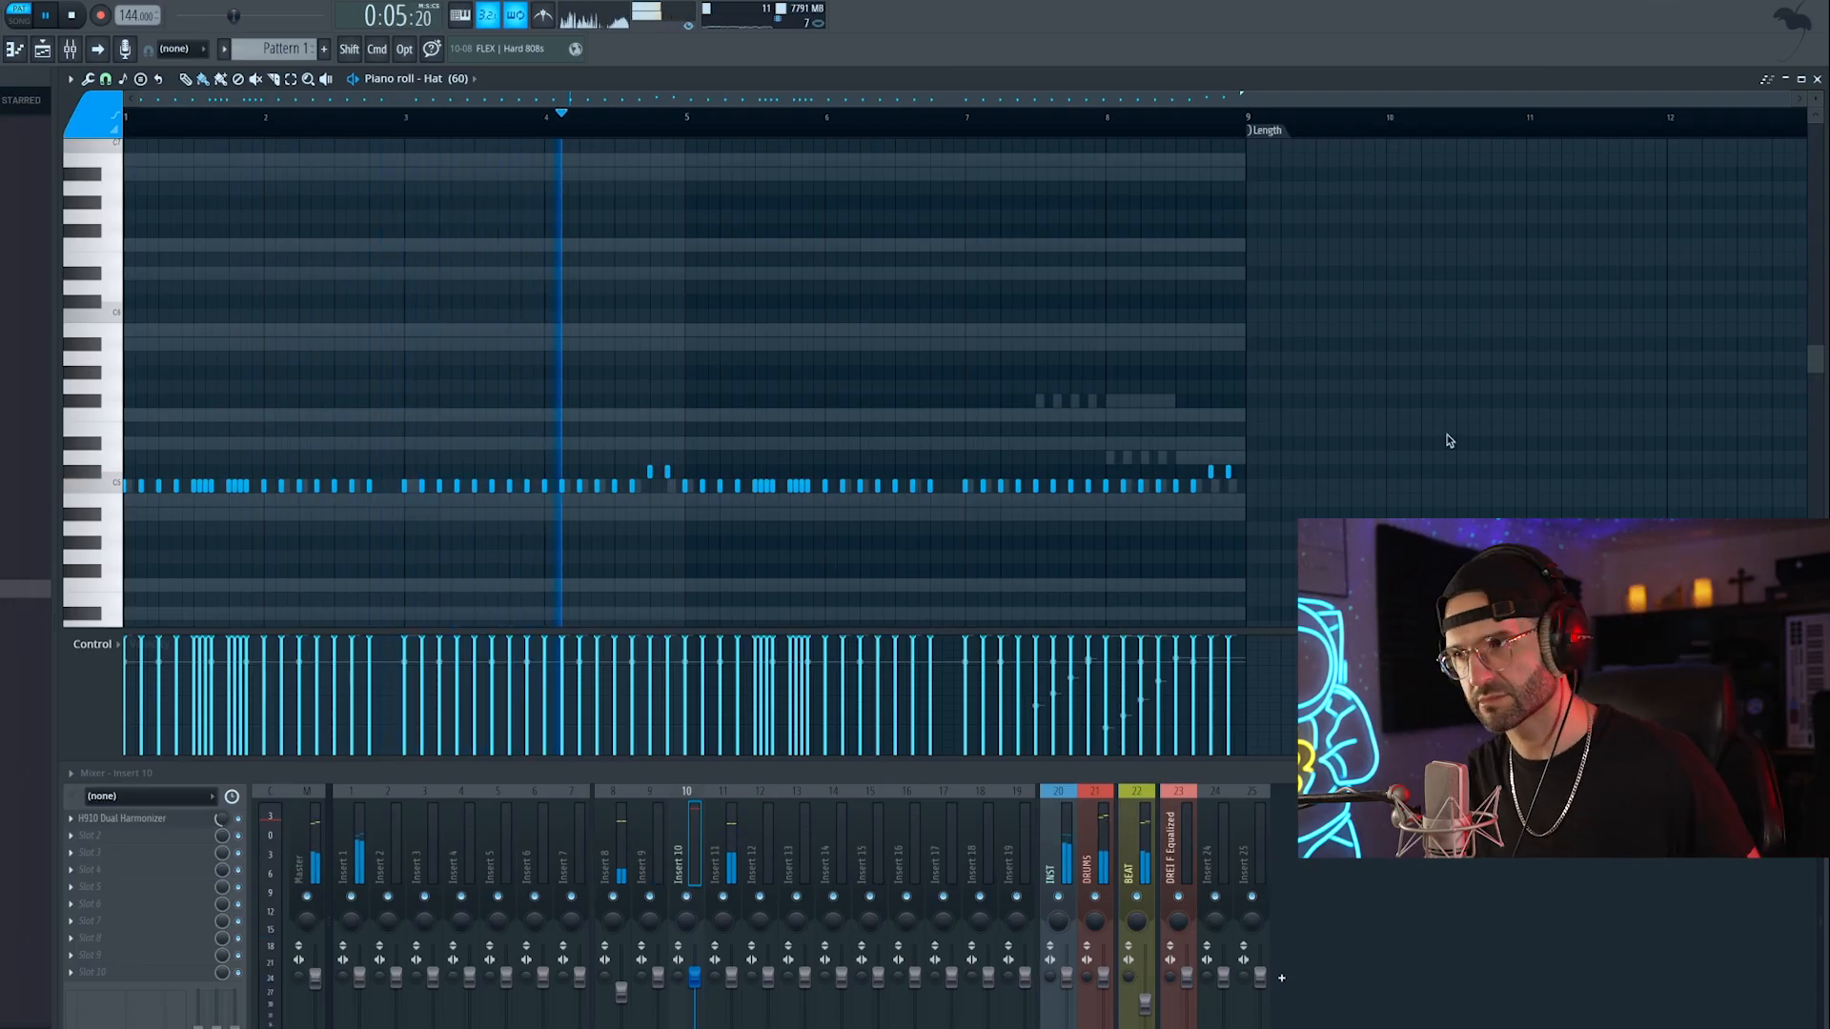
{"action": "left_click_drag", "start_coordinate": [1257, 453], "coordinate": [1205, 483]}
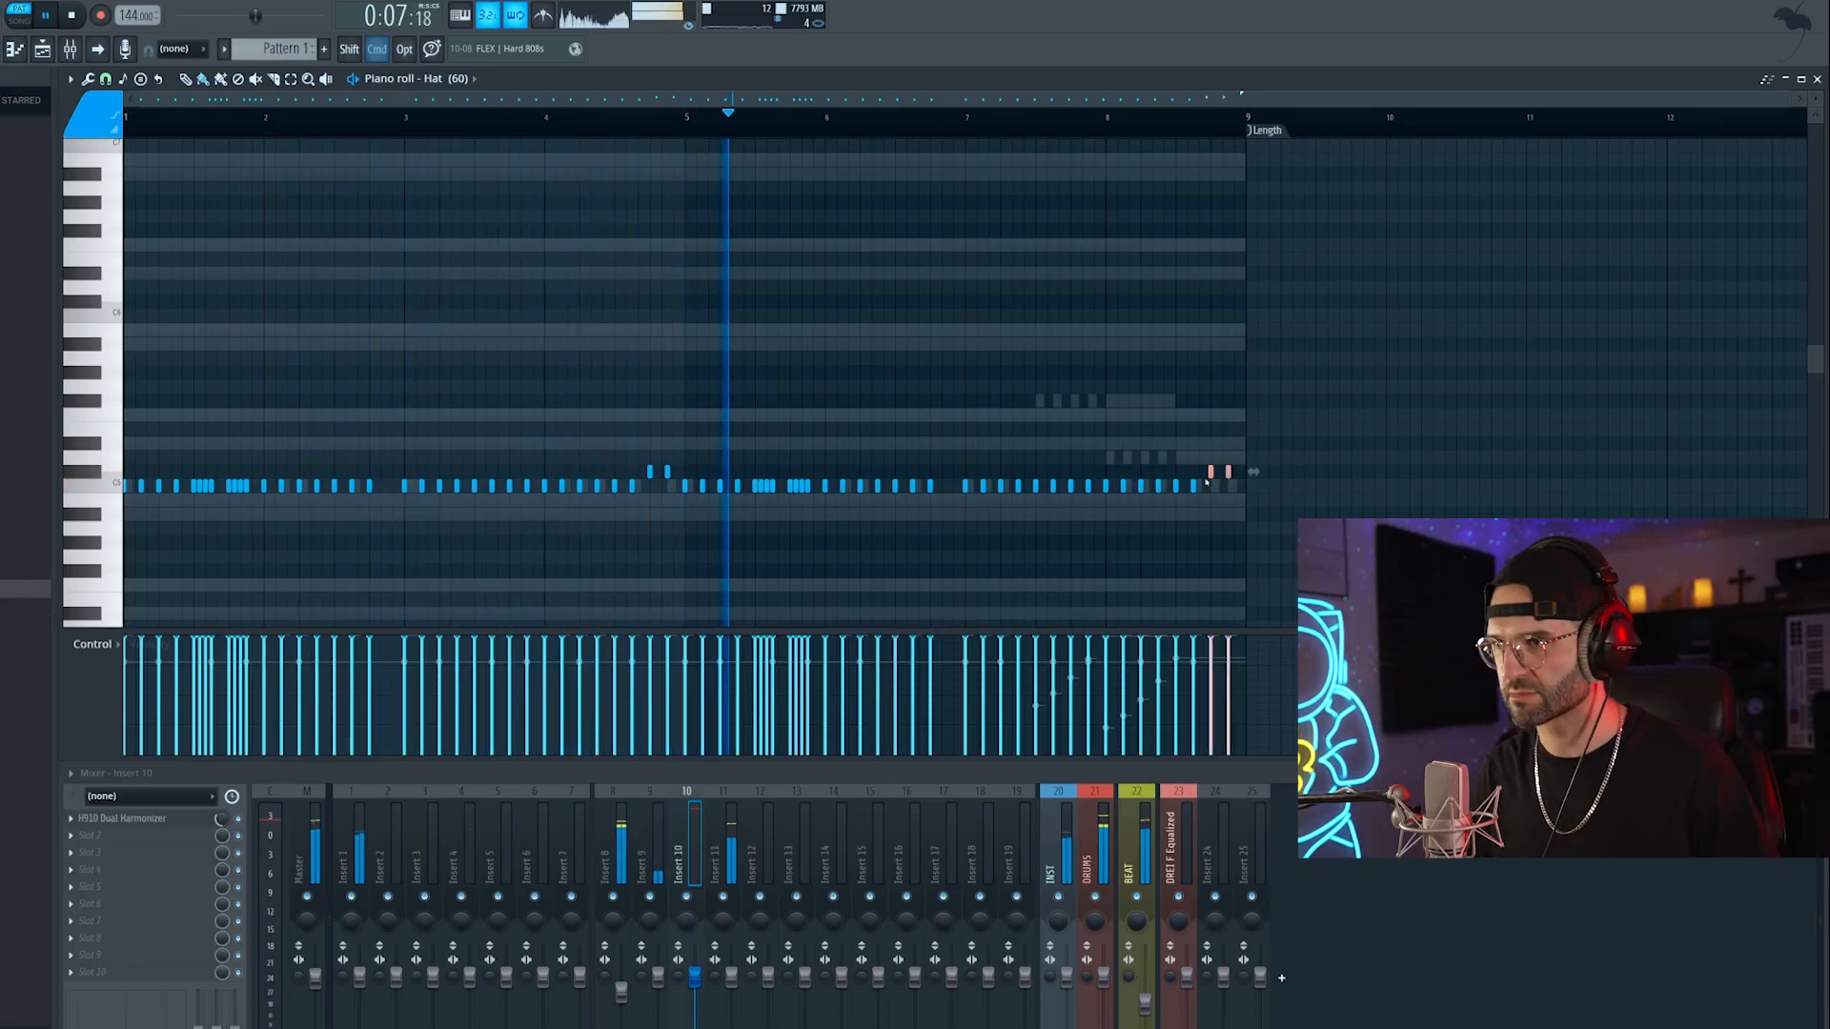
{"action": "key", "text": "super+Down"}
{"action": "key", "text": "super+Up"}
{"action": "key", "text": "shift+Down"}
{"action": "key", "text": "shift+Down"}
{"action": "key", "text": "shift+Down"}
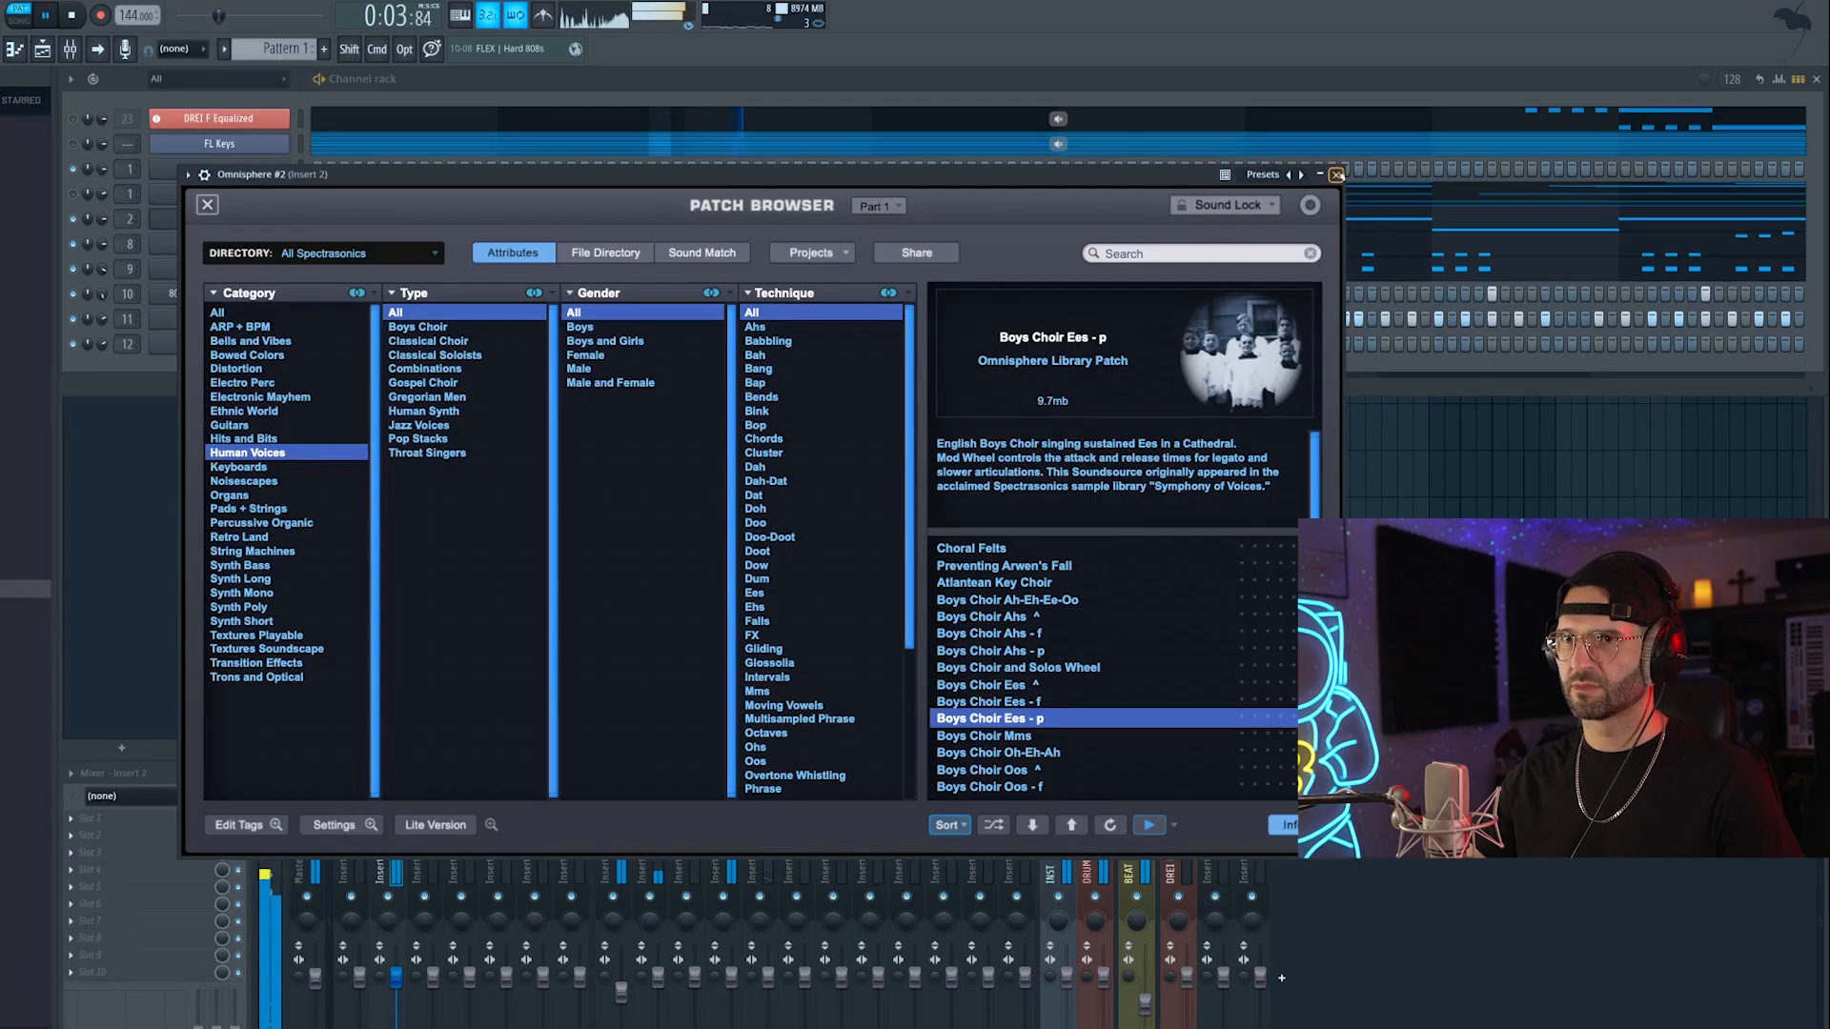
Step: Keep the Boys Choir Ees - p patch for Omnisphere #2 and unmute the original Omnisphere channel
{"action": "left_click", "coordinate": [1336, 175]}
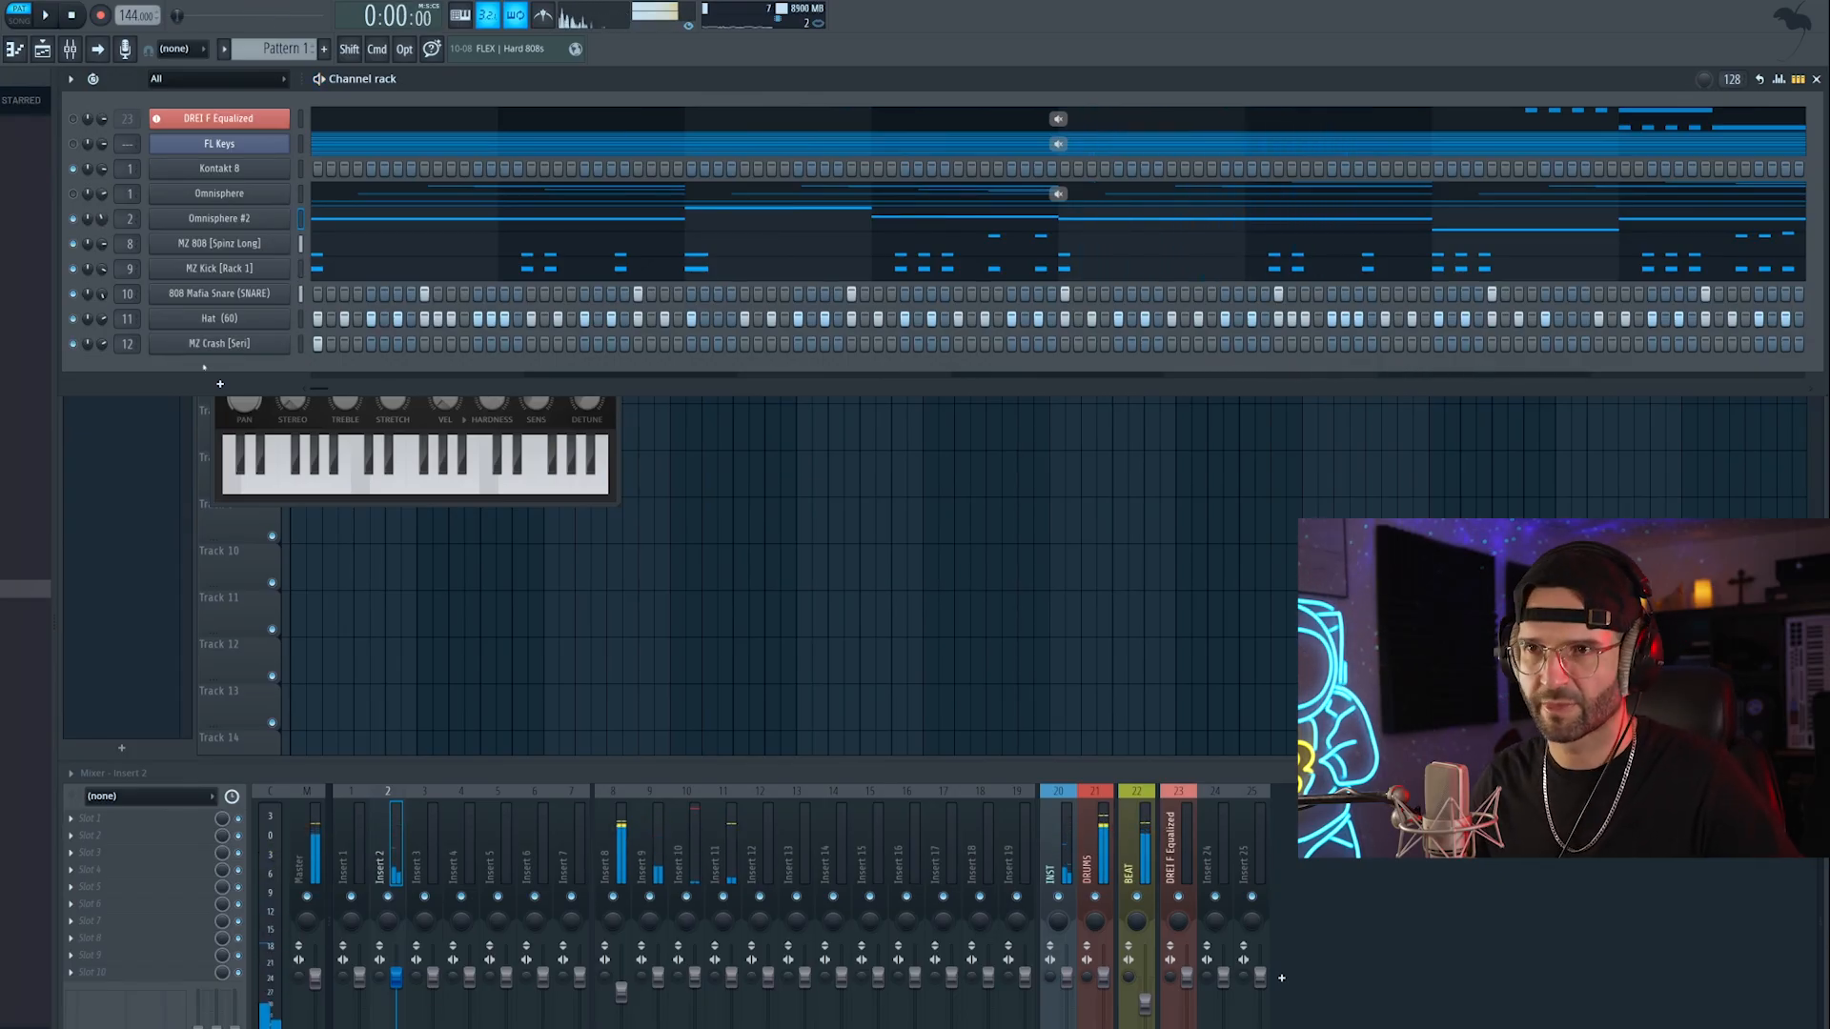
{"action": "left_click", "coordinate": [73, 193]}
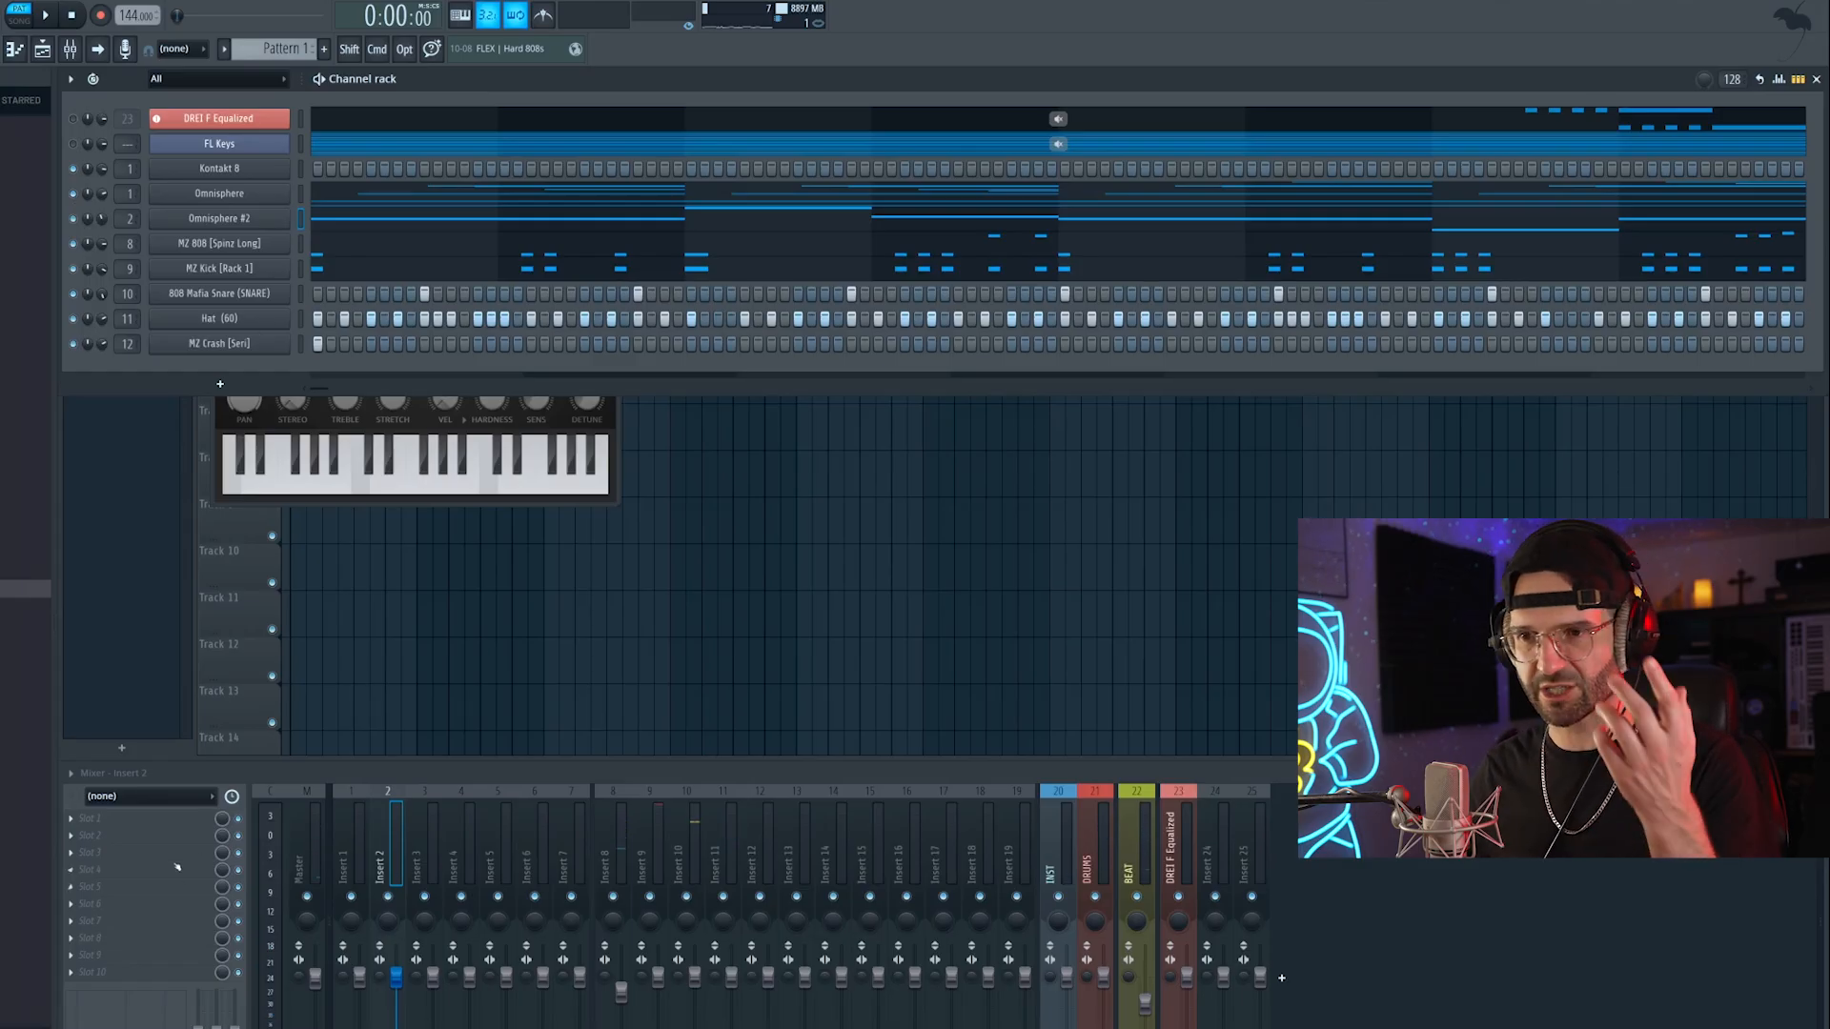
Step: Load Supercharger GT with the Fuzz Box preset on Insert 2 and raise the Omnisphere #2 channel volume slightly
{"action": "left_click", "coordinate": [143, 818]}
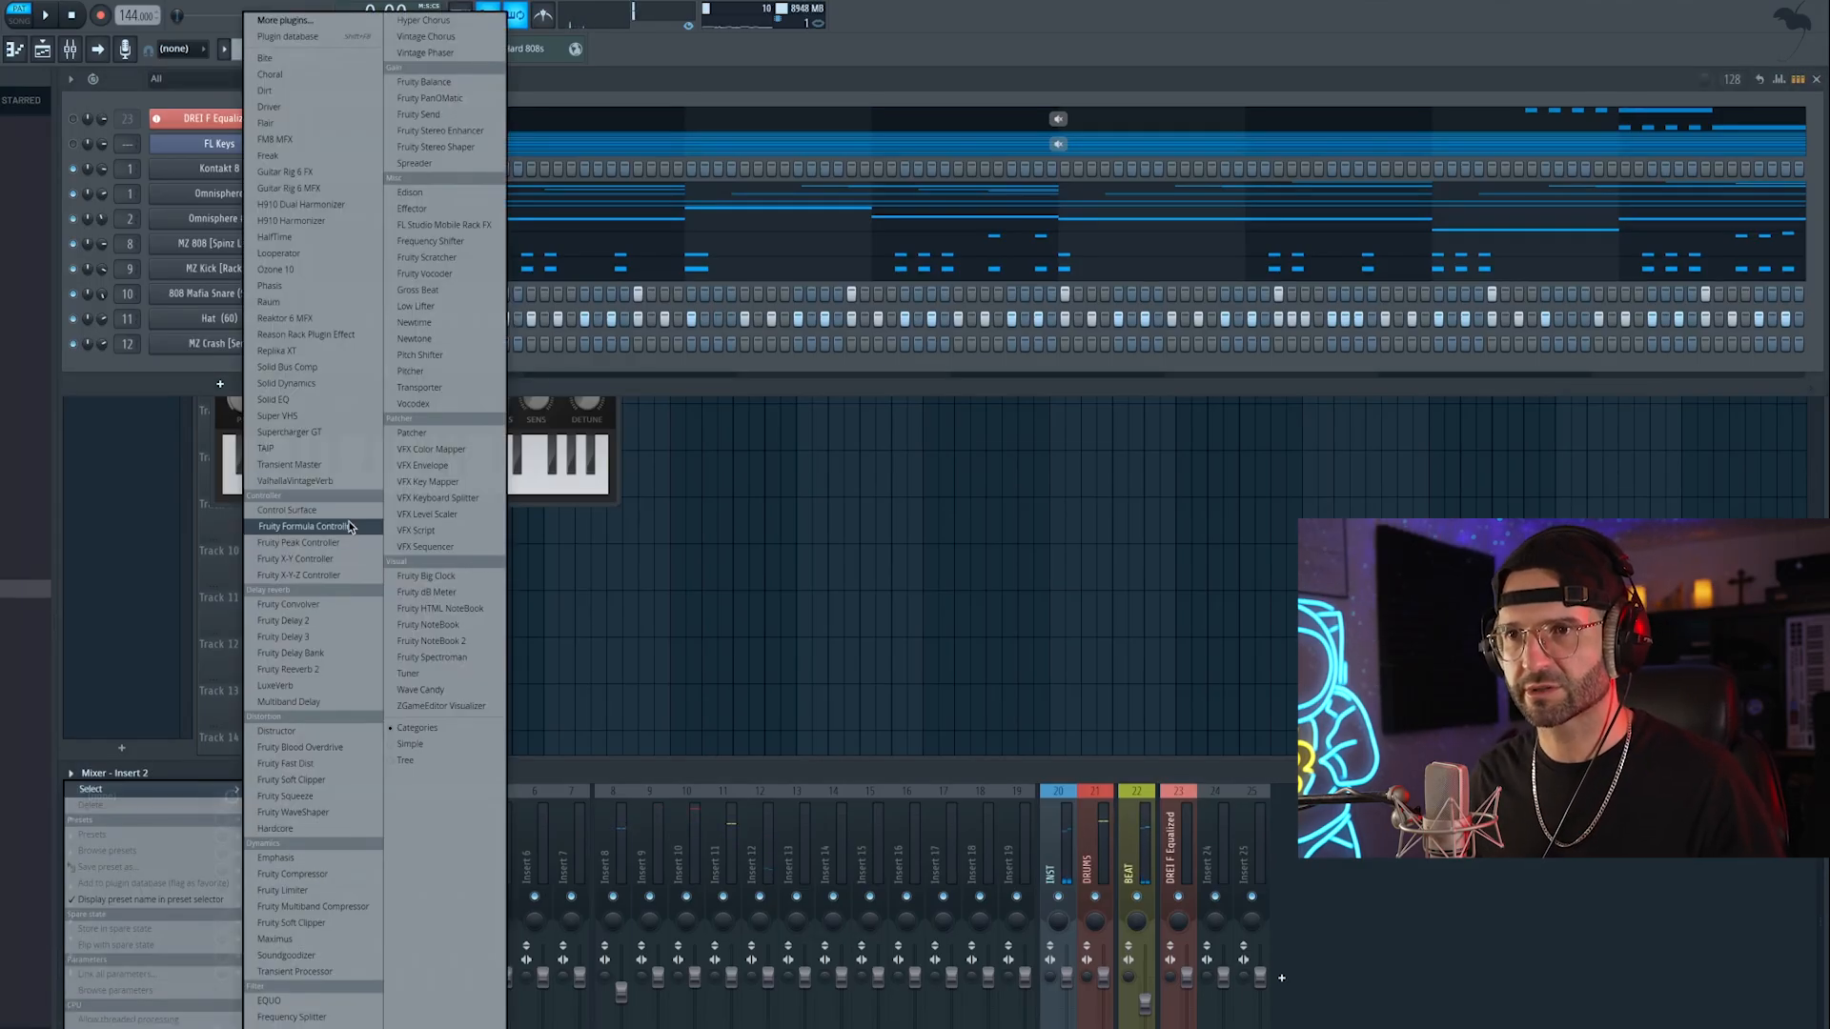
{"action": "left_click", "coordinate": [289, 431]}
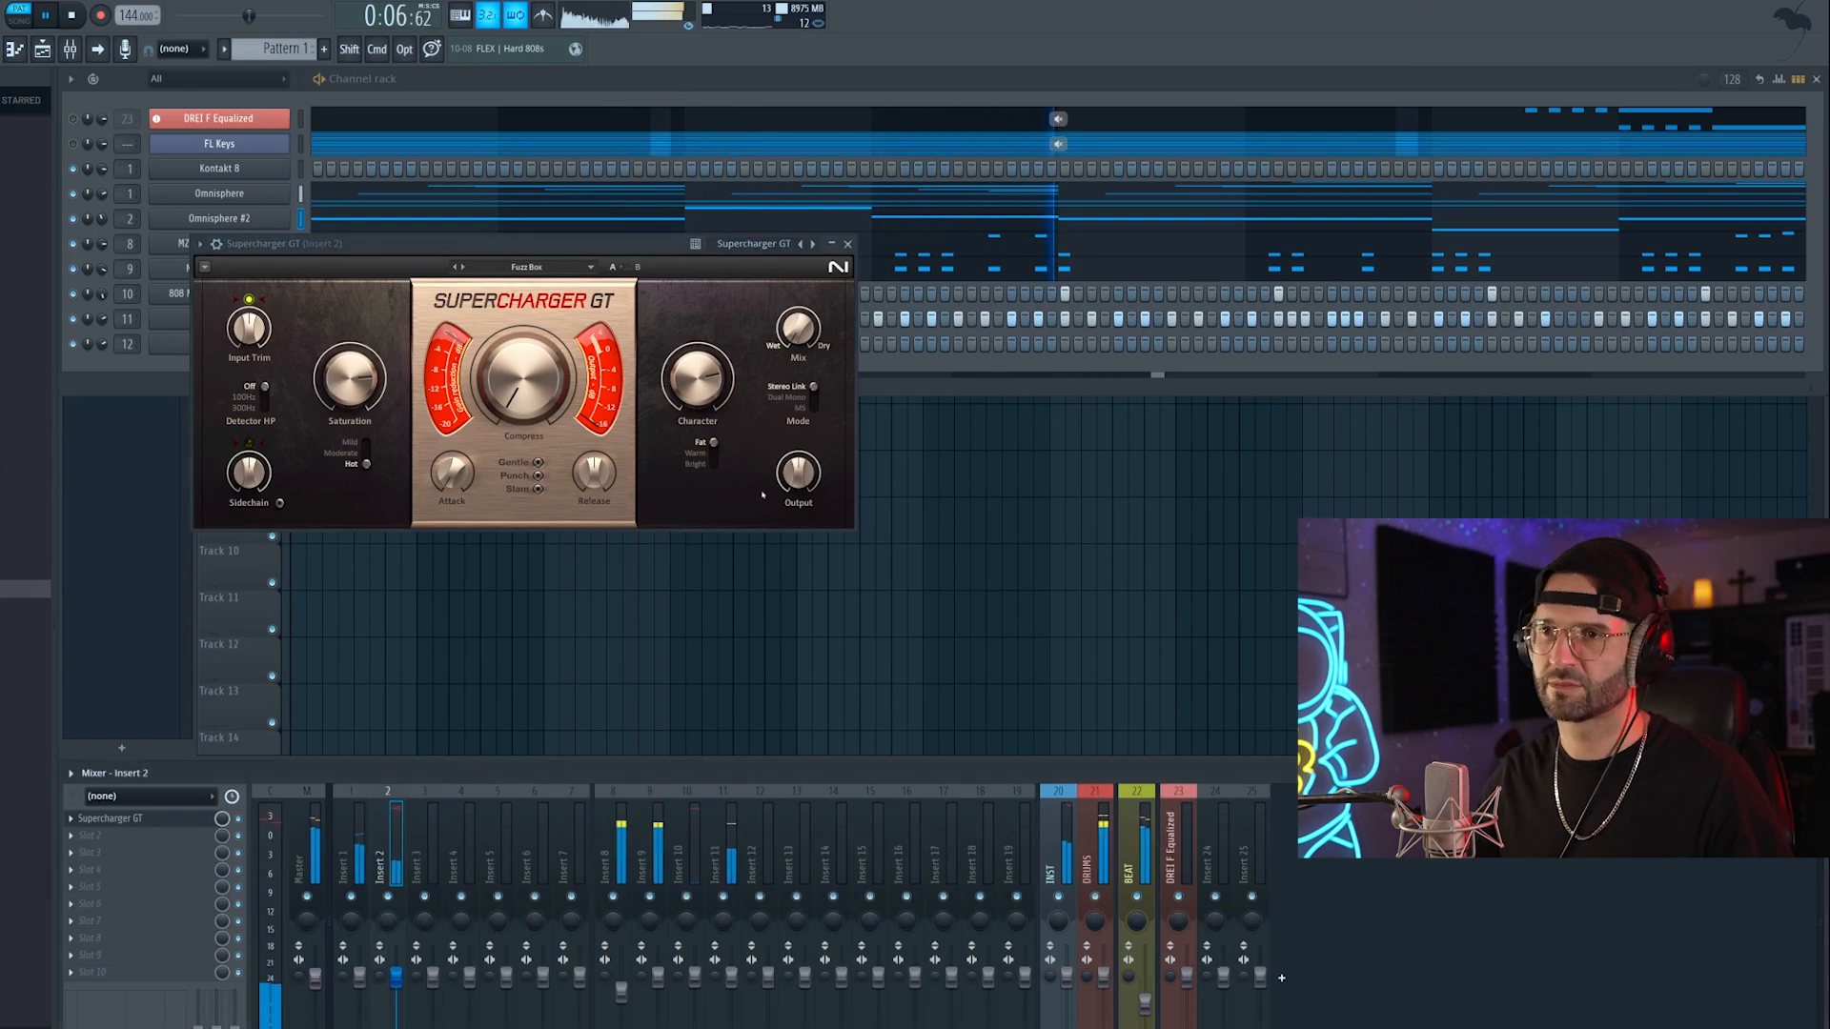
{"action": "left_click", "coordinate": [848, 244]}
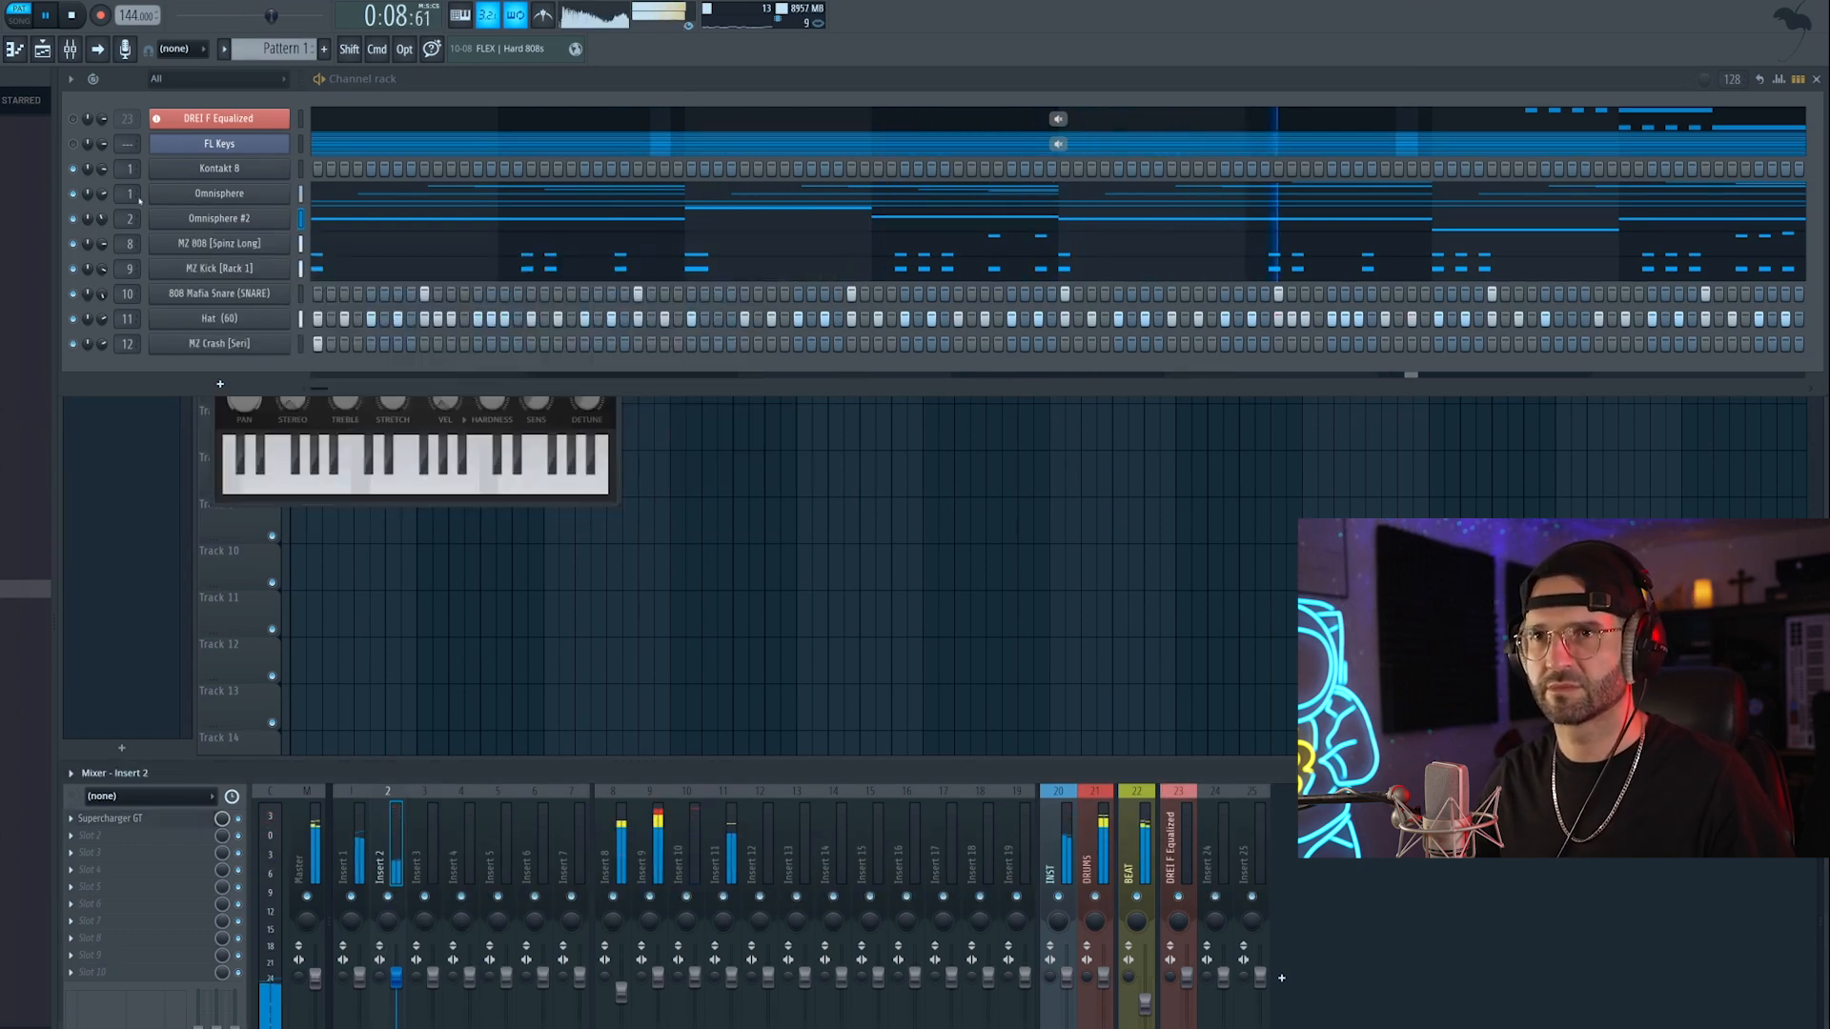
{"action": "left_click_drag", "start_coordinate": [104, 221], "coordinate": [104, 216]}
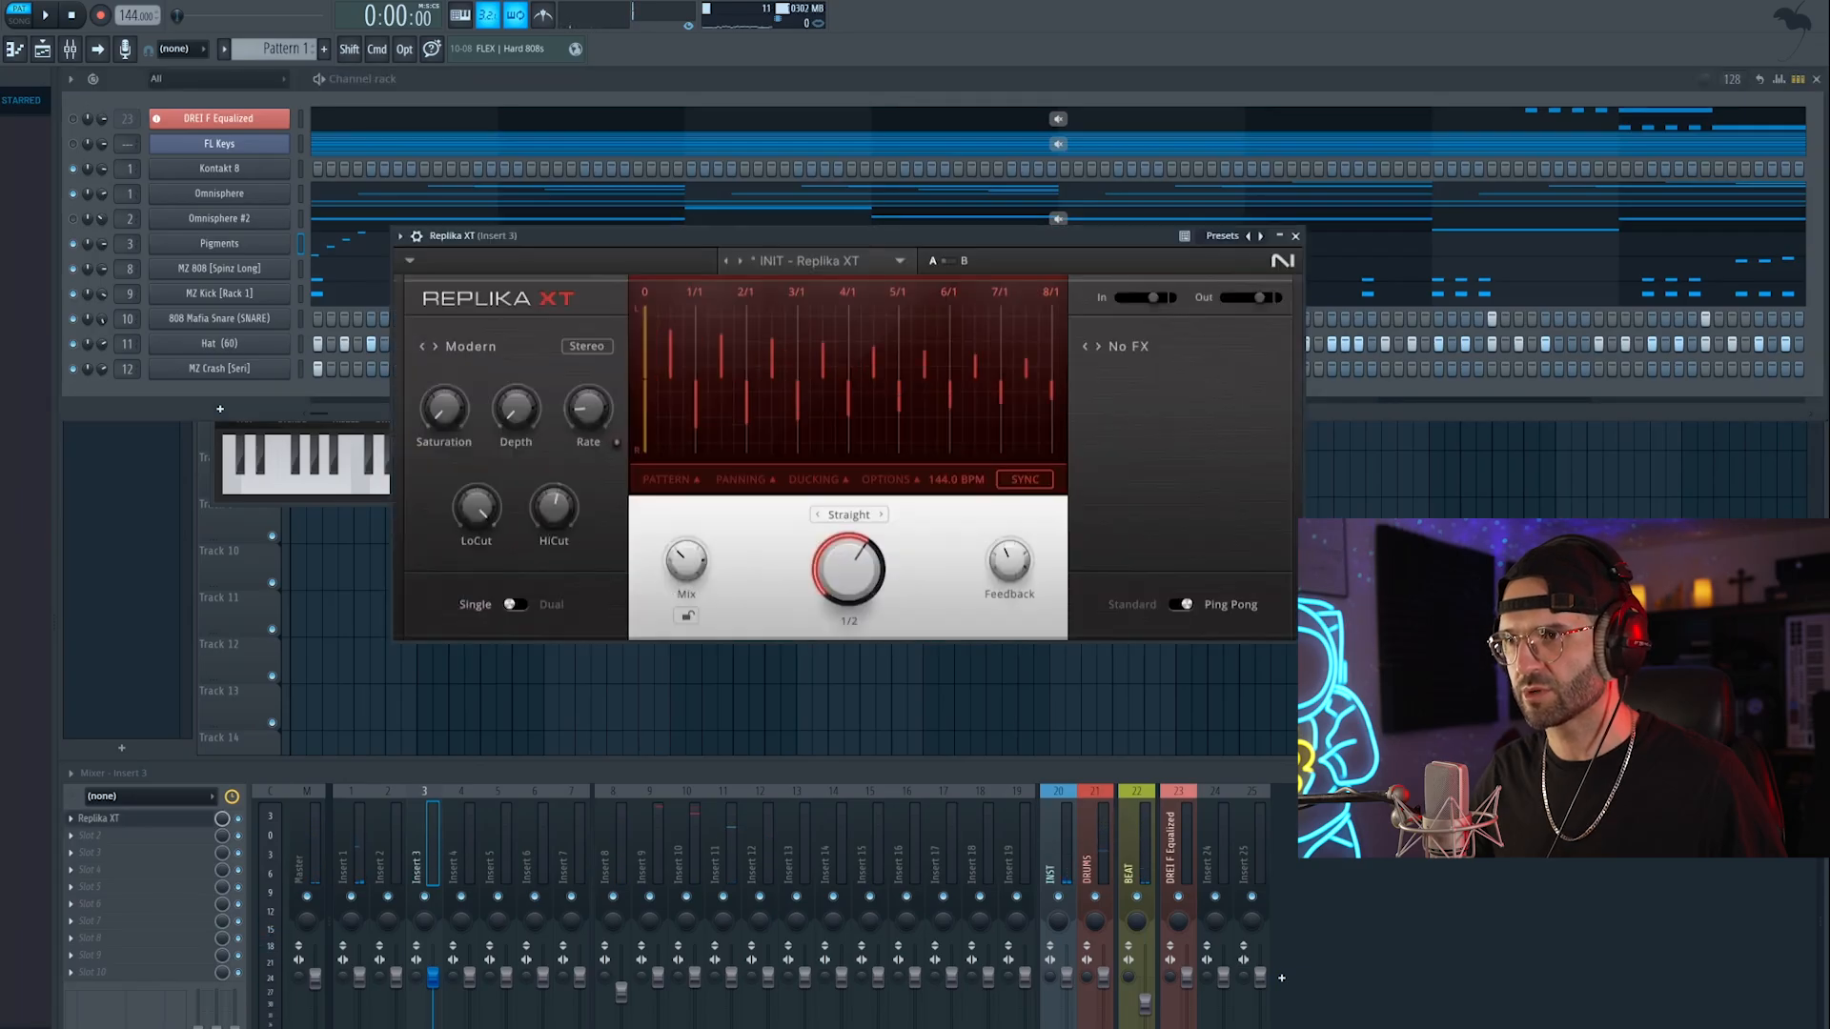
Step: Audition the full beat with the Pigments layer running through Replika XT on Insert 3
{"action": "key", "text": "space"}
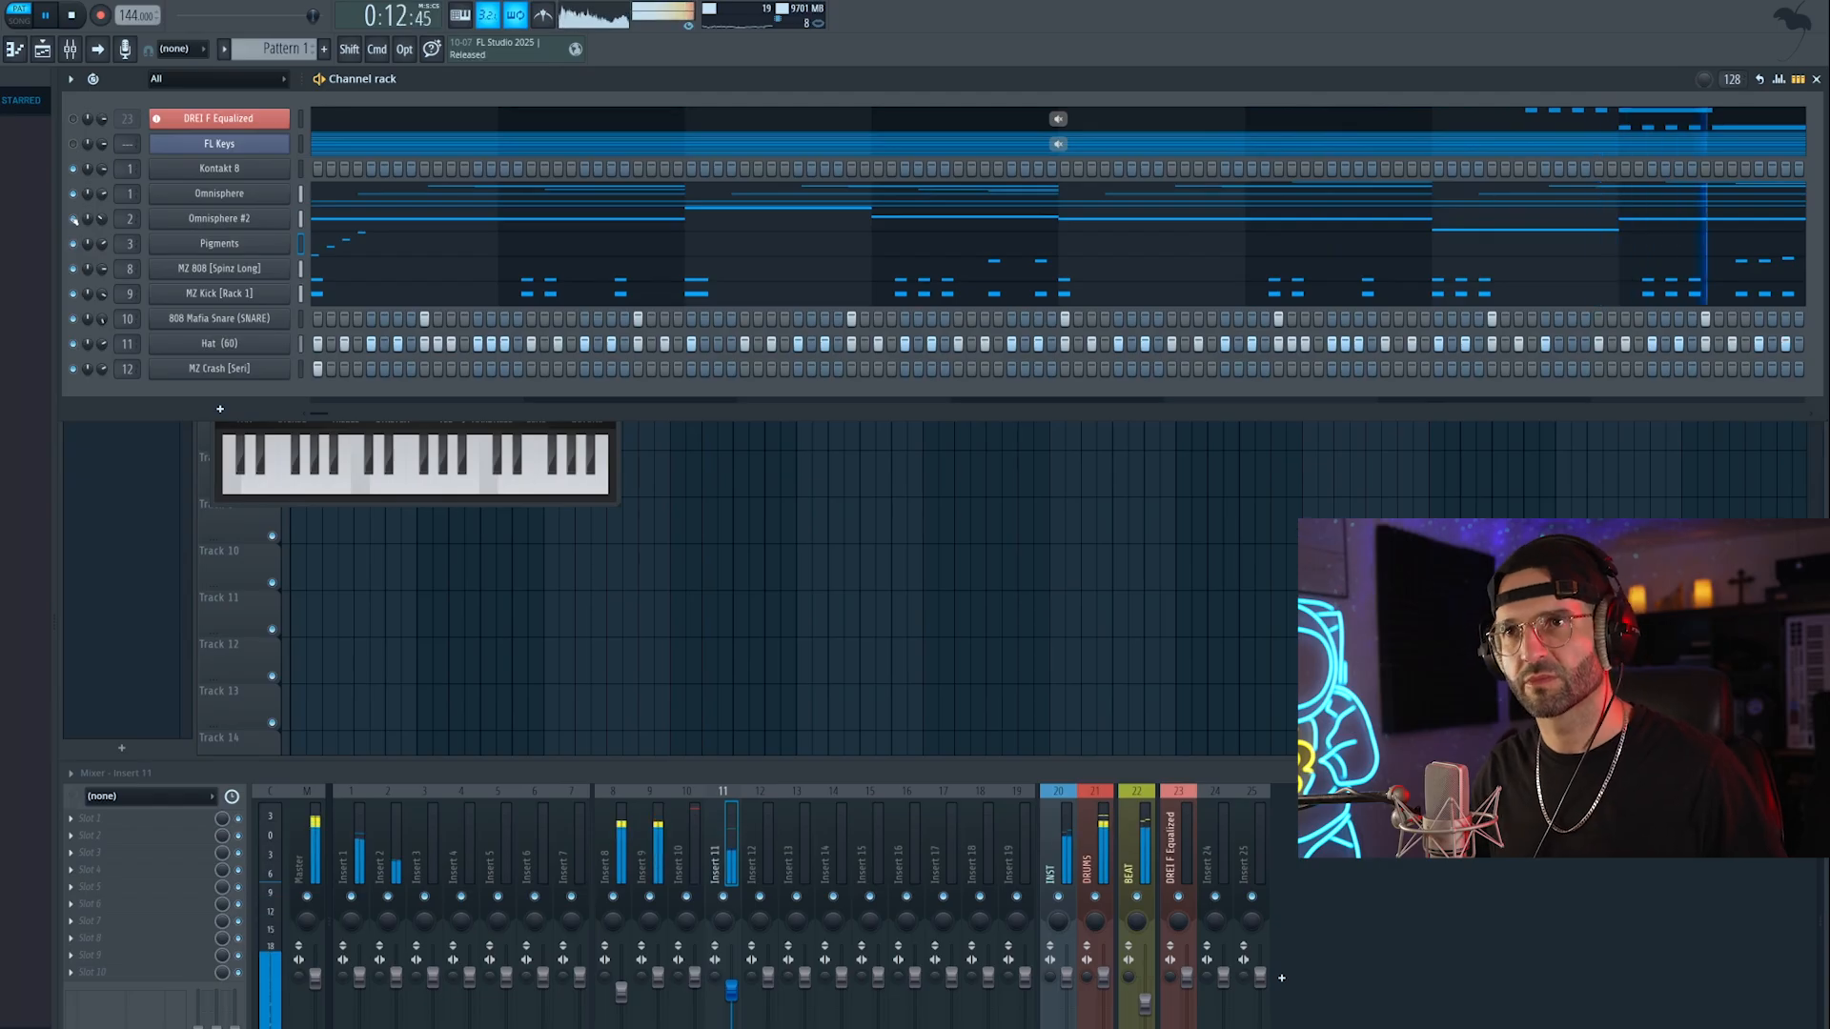
{"action": "key", "text": "space"}
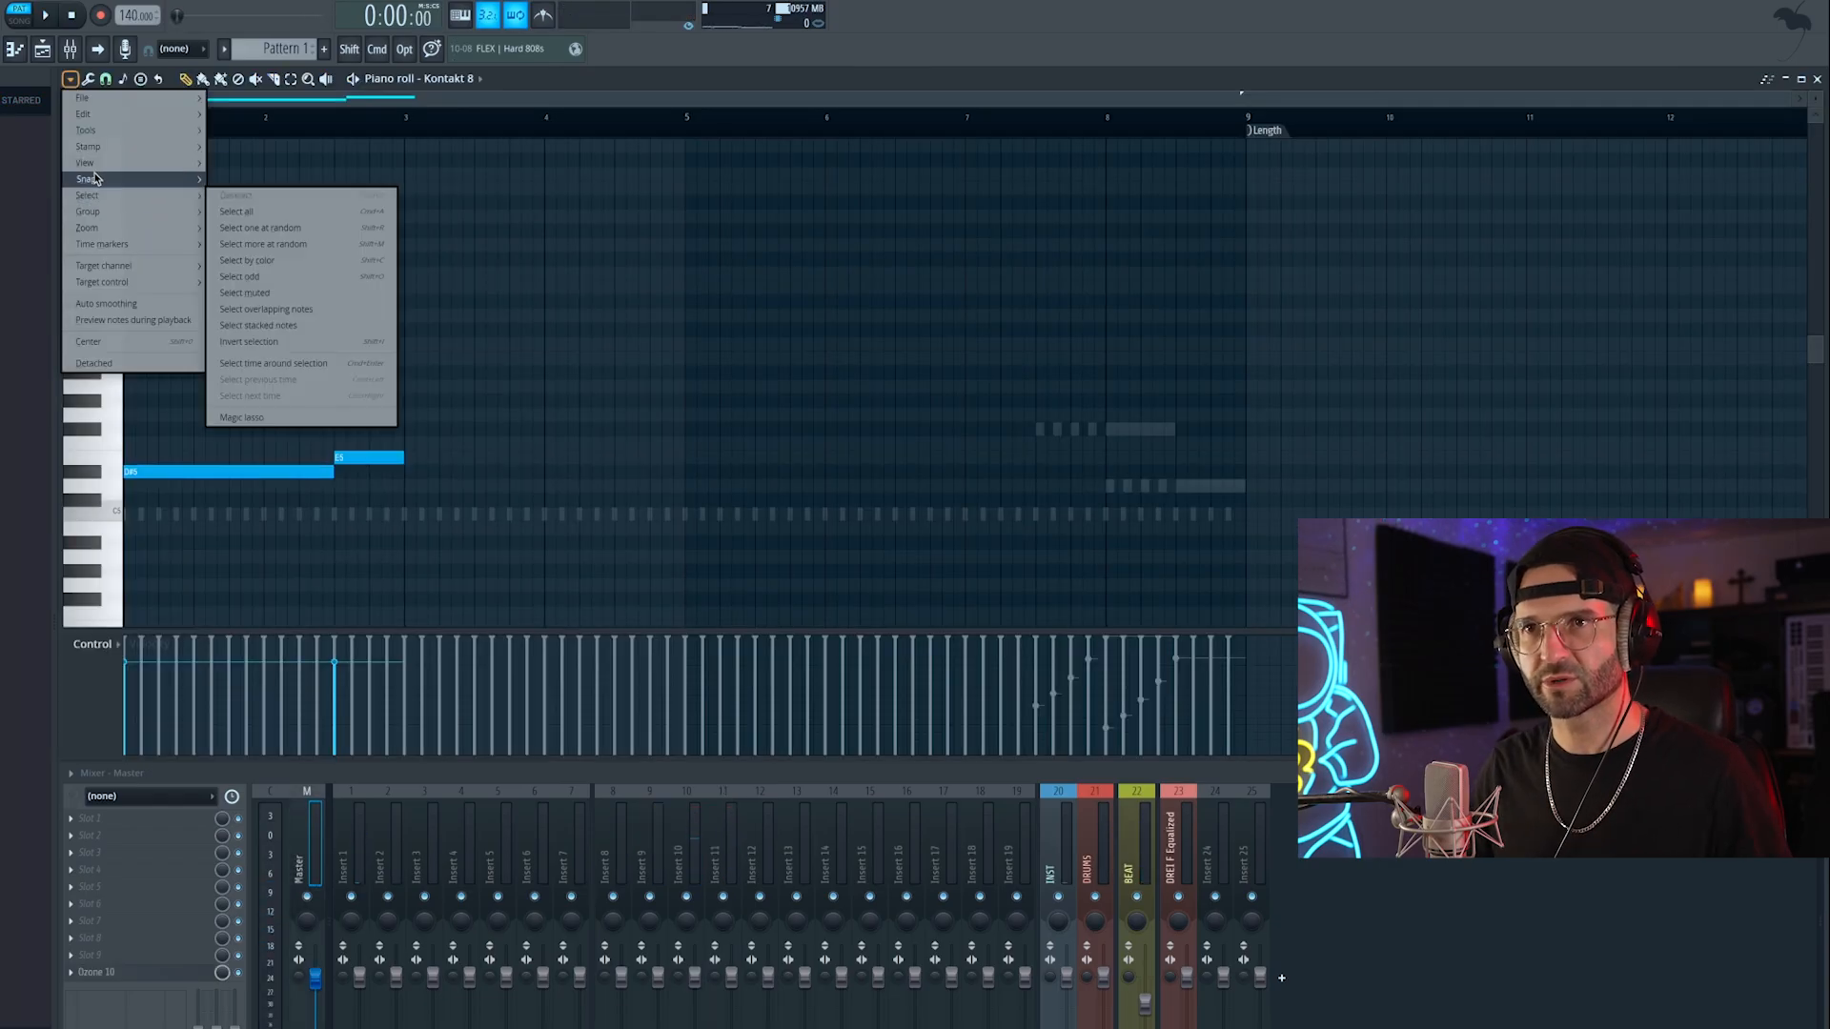
Step: Stack G#5 and B5 on the E5 note in the Kontakt 8 piano roll and select the first two bars
{"action": "mouse_move", "coordinate": [115, 172]}
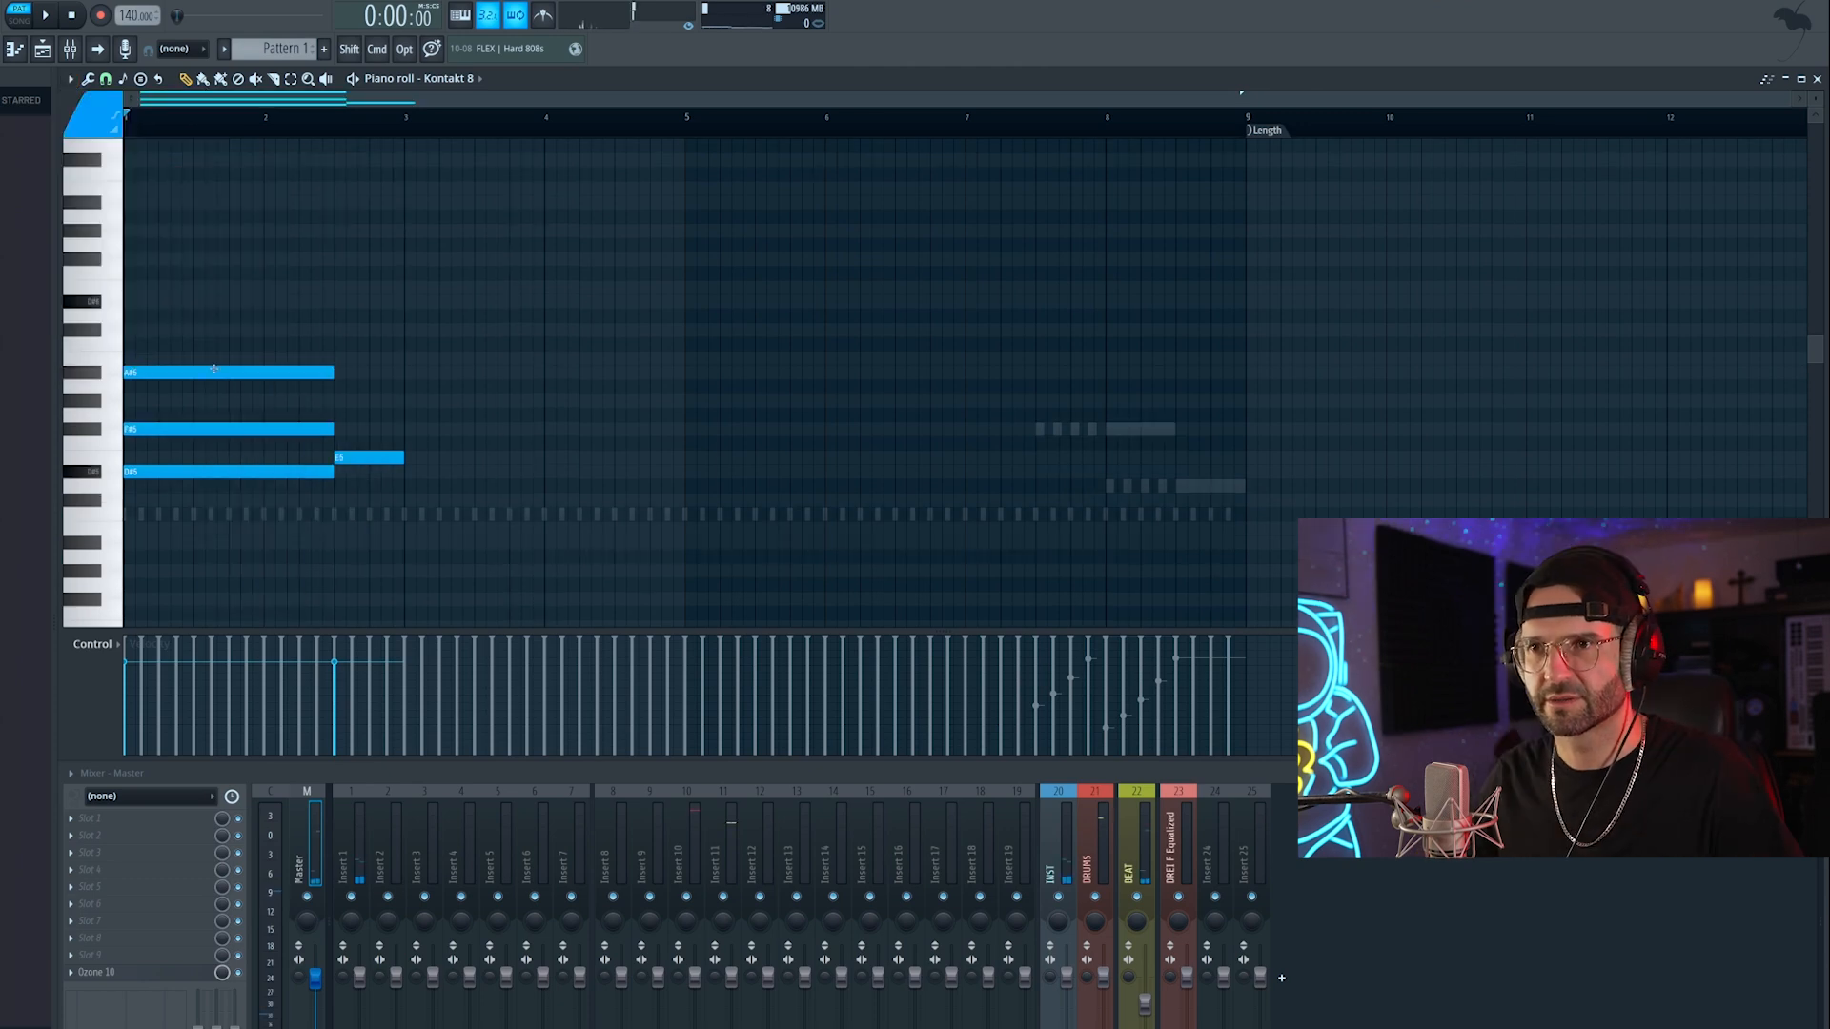
{"action": "key", "text": "space"}
{"action": "left_click", "coordinate": [336, 399]}
{"action": "left_click", "coordinate": [337, 359]}
{"action": "left_click_drag", "start_coordinate": [401, 124], "coordinate": [125, 124]}
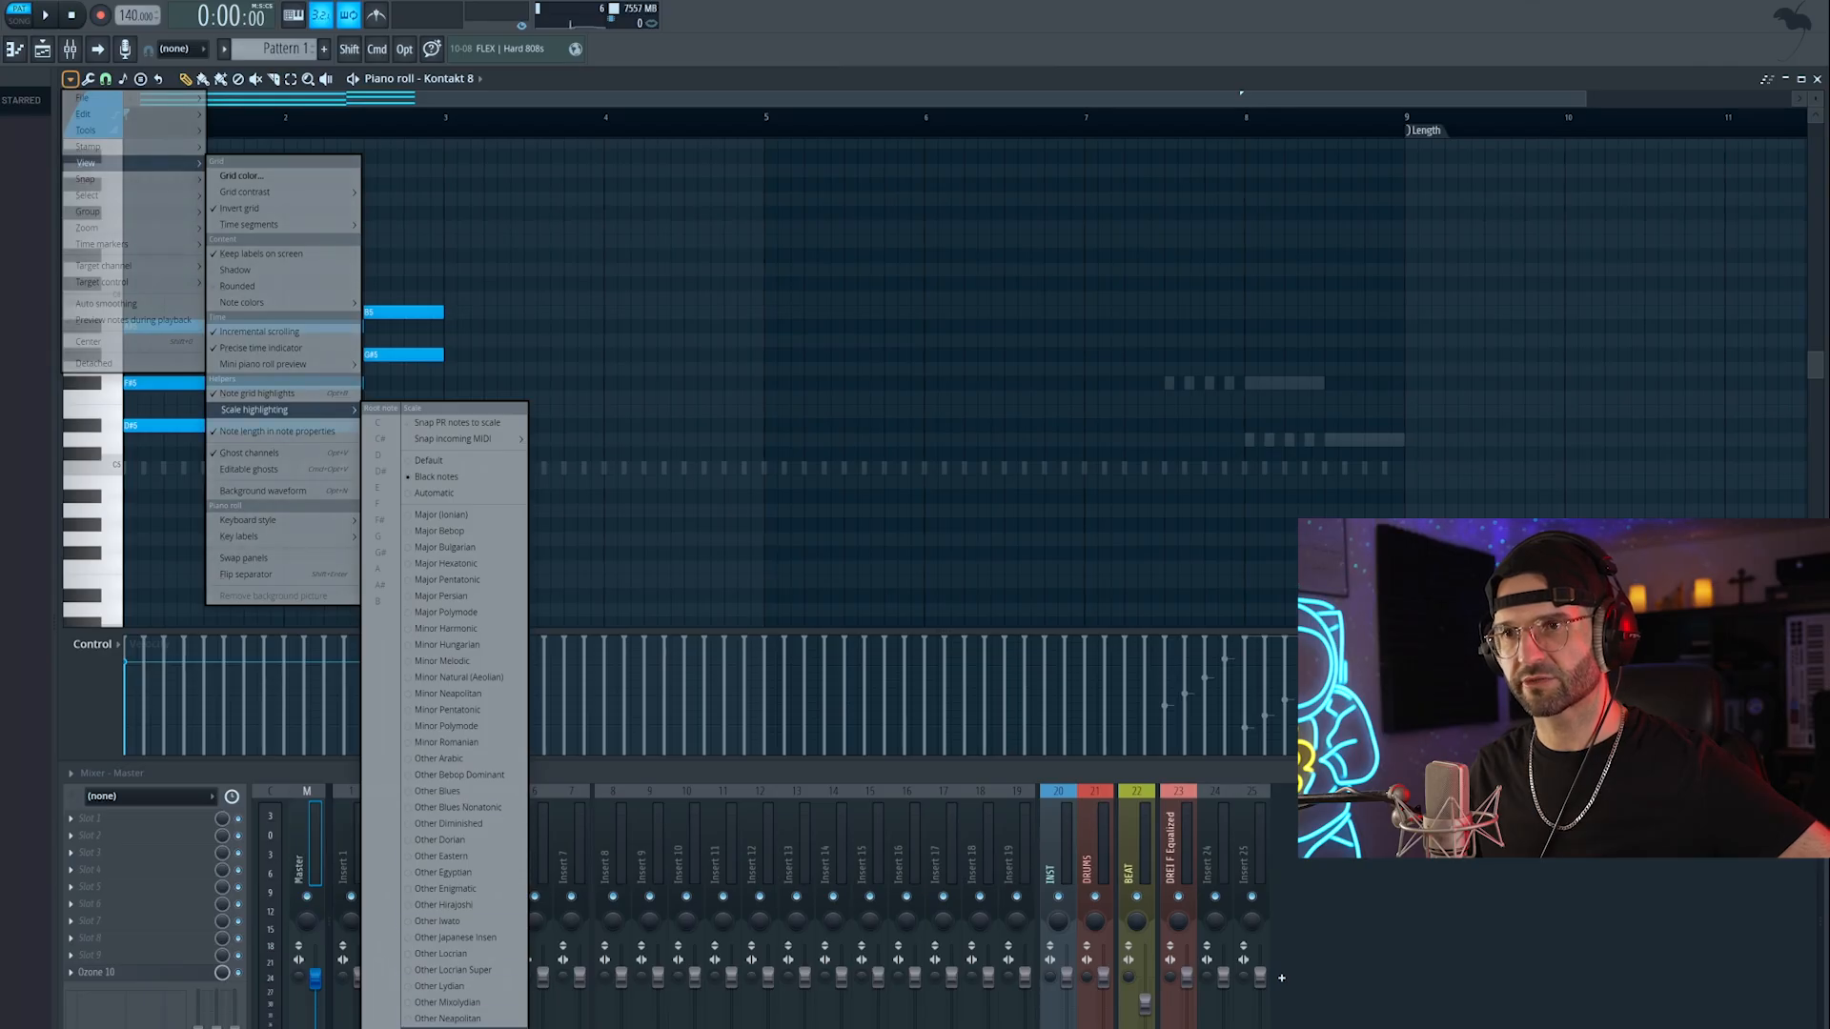
Step: Set the scale highlighting root note to D# and shorten the second Omnisphere chord so it ends at bar 3
{"action": "left_click", "coordinate": [378, 474]}
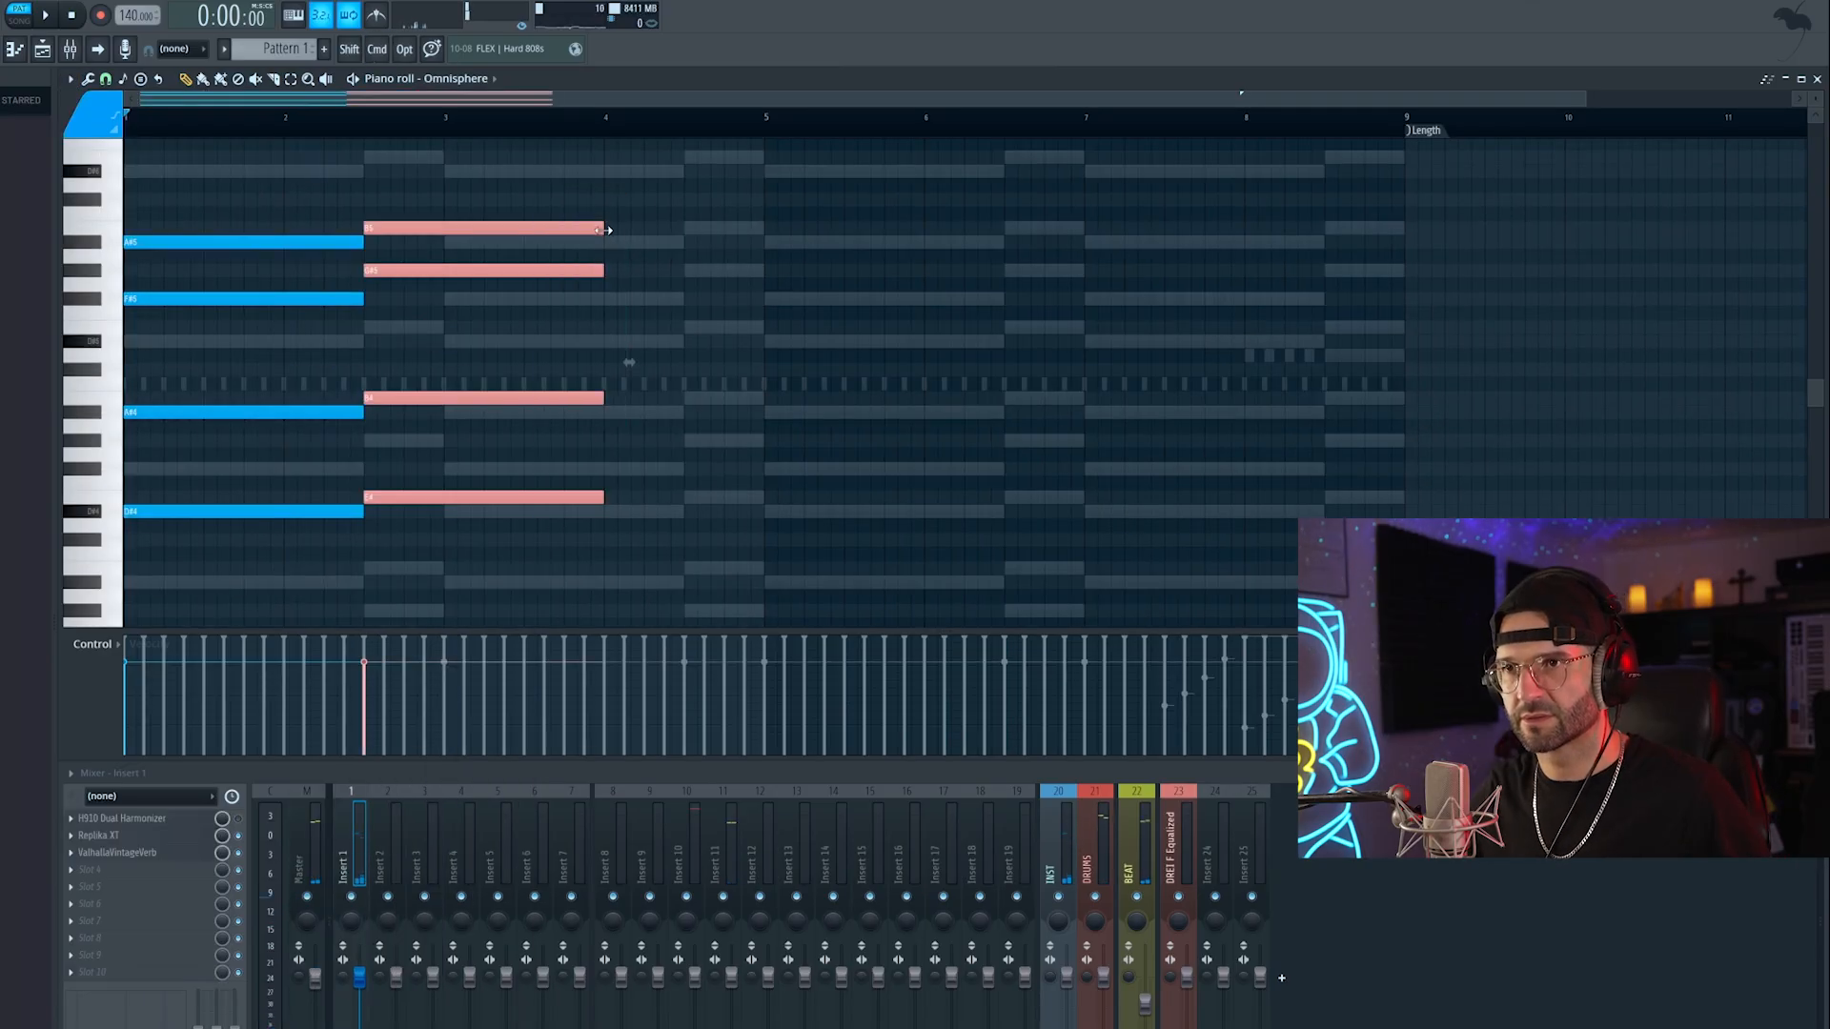
{"action": "left_click_drag", "start_coordinate": [606, 230], "coordinate": [479, 231]}
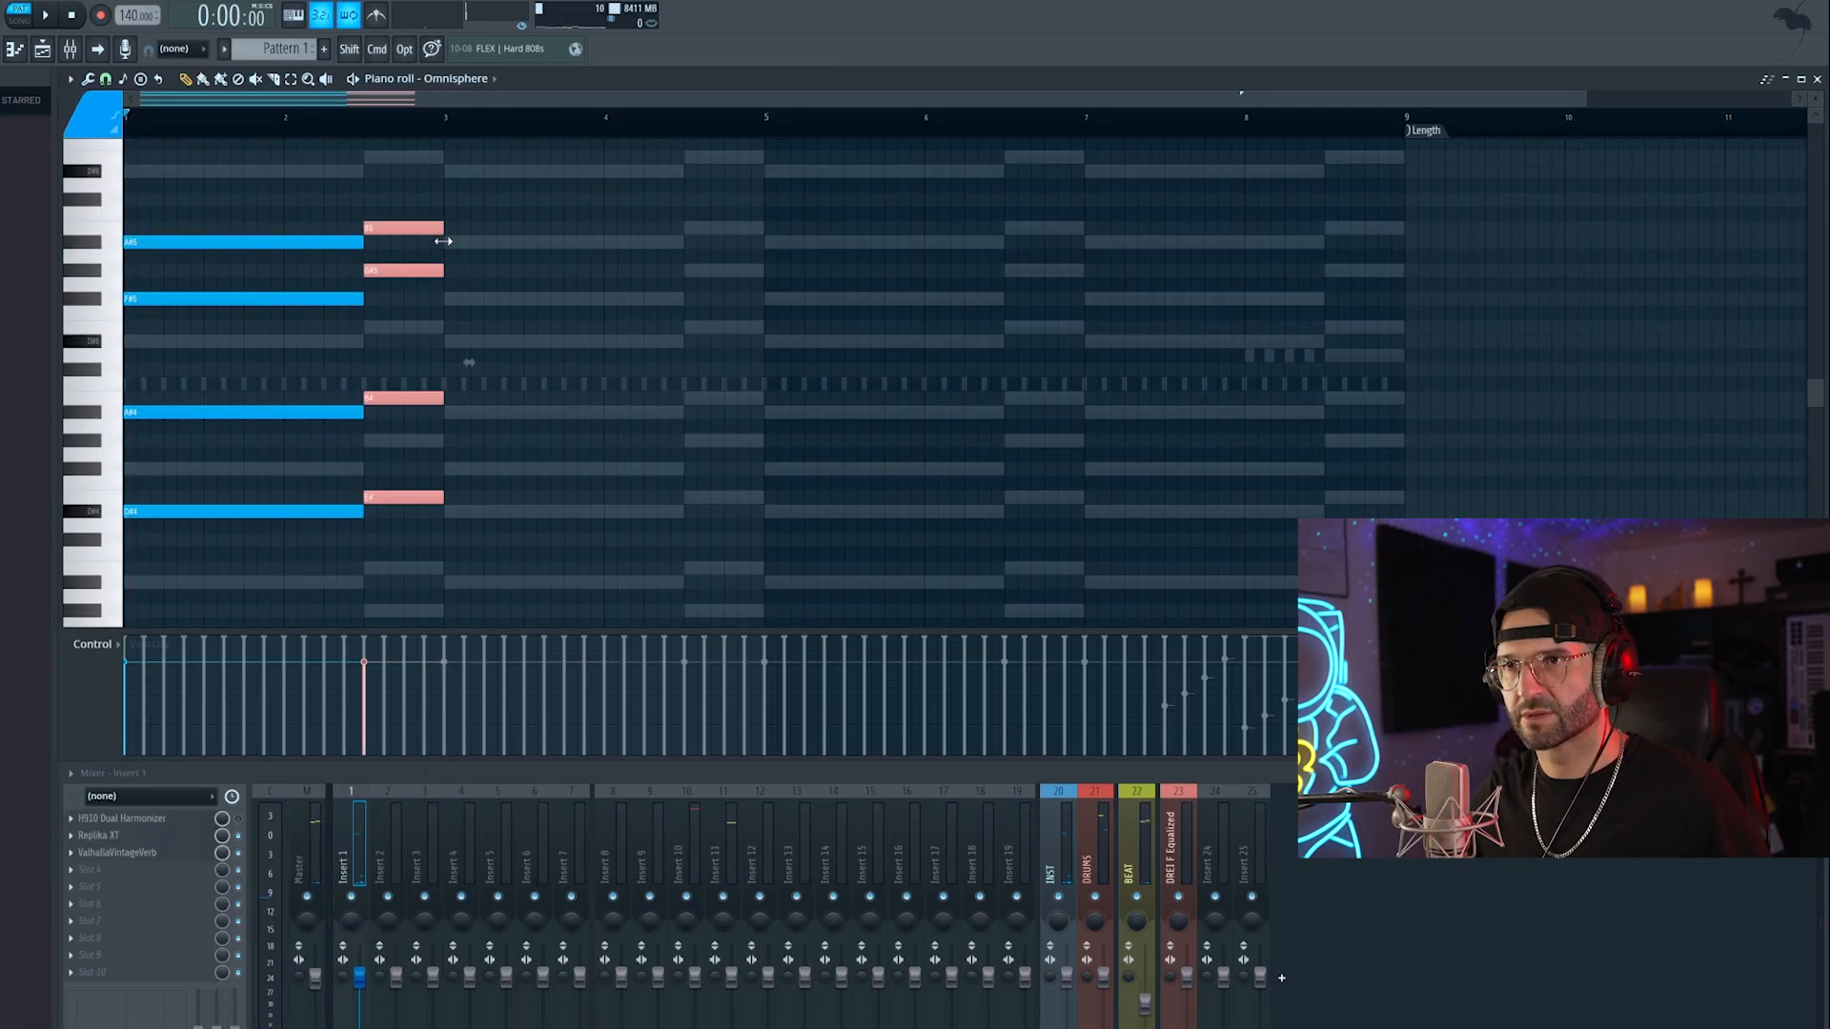
{"action": "key", "text": "space"}
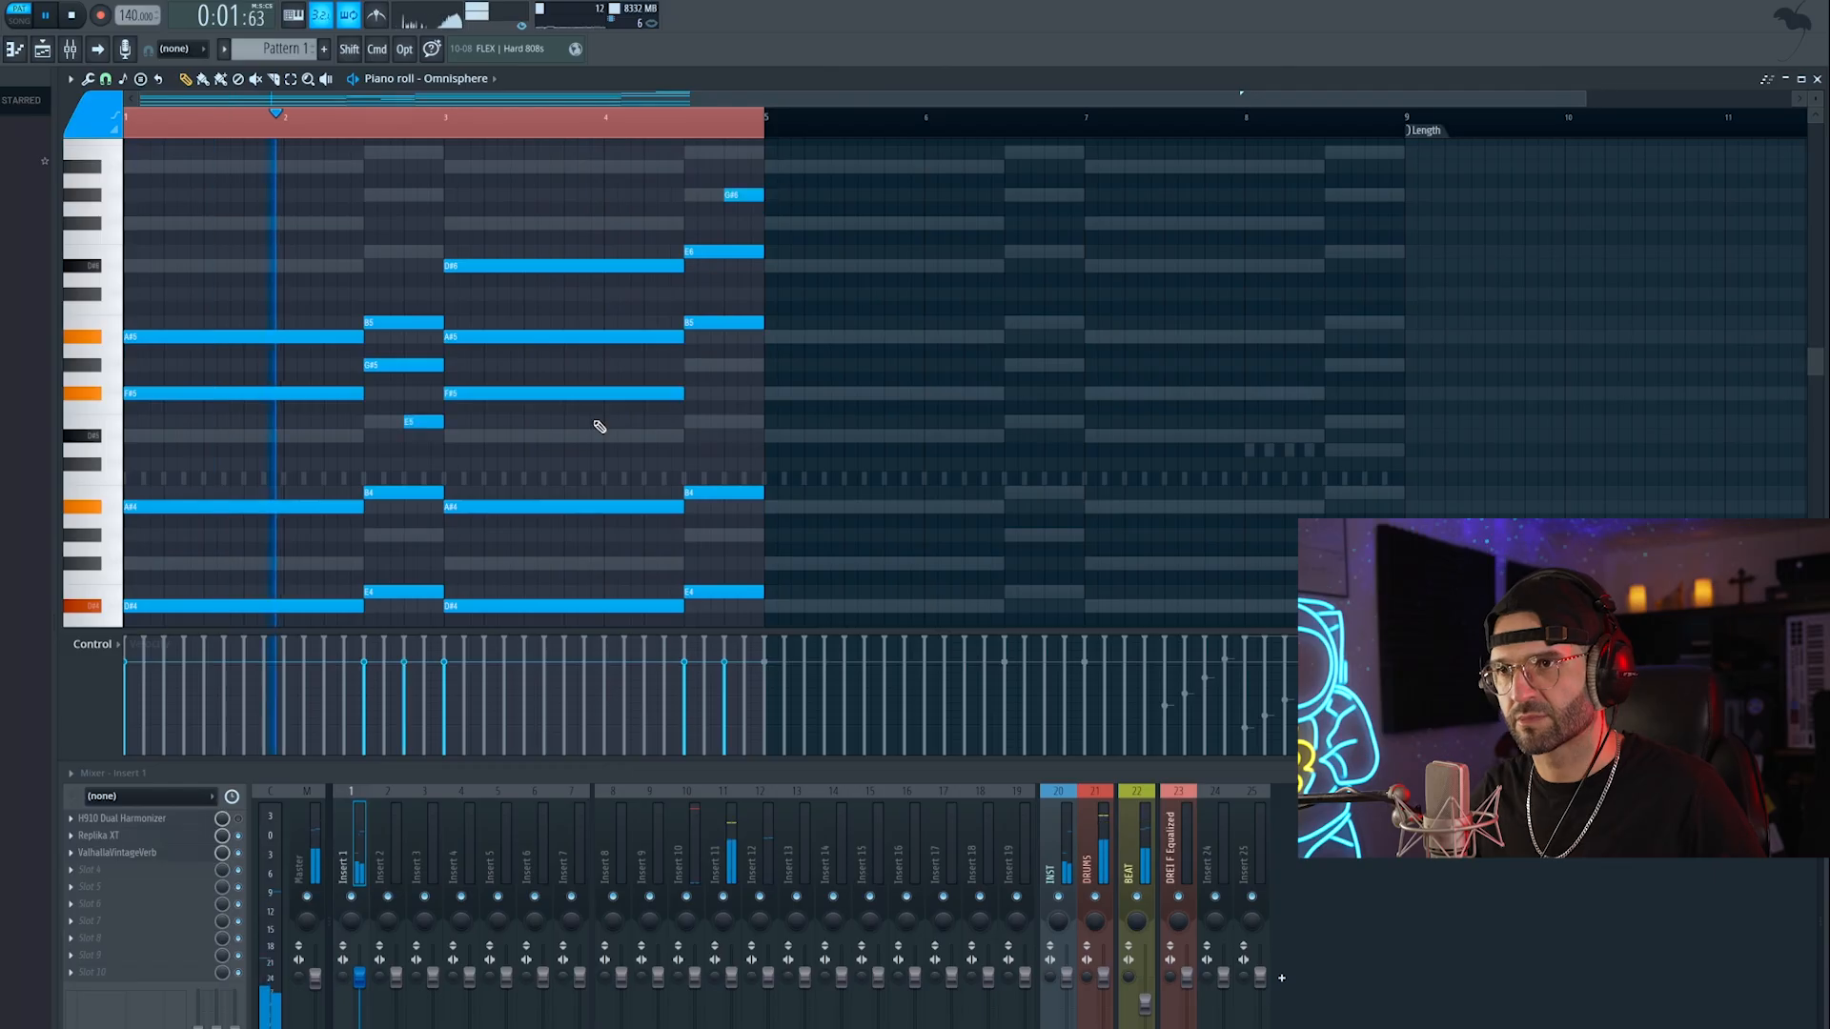
Step: Move the F#5 note at bar 3 down to D#5 and add short high A#6 and D#7 notes in bar 1
{"action": "left_click_drag", "start_coordinate": [540, 394], "coordinate": [526, 432]}
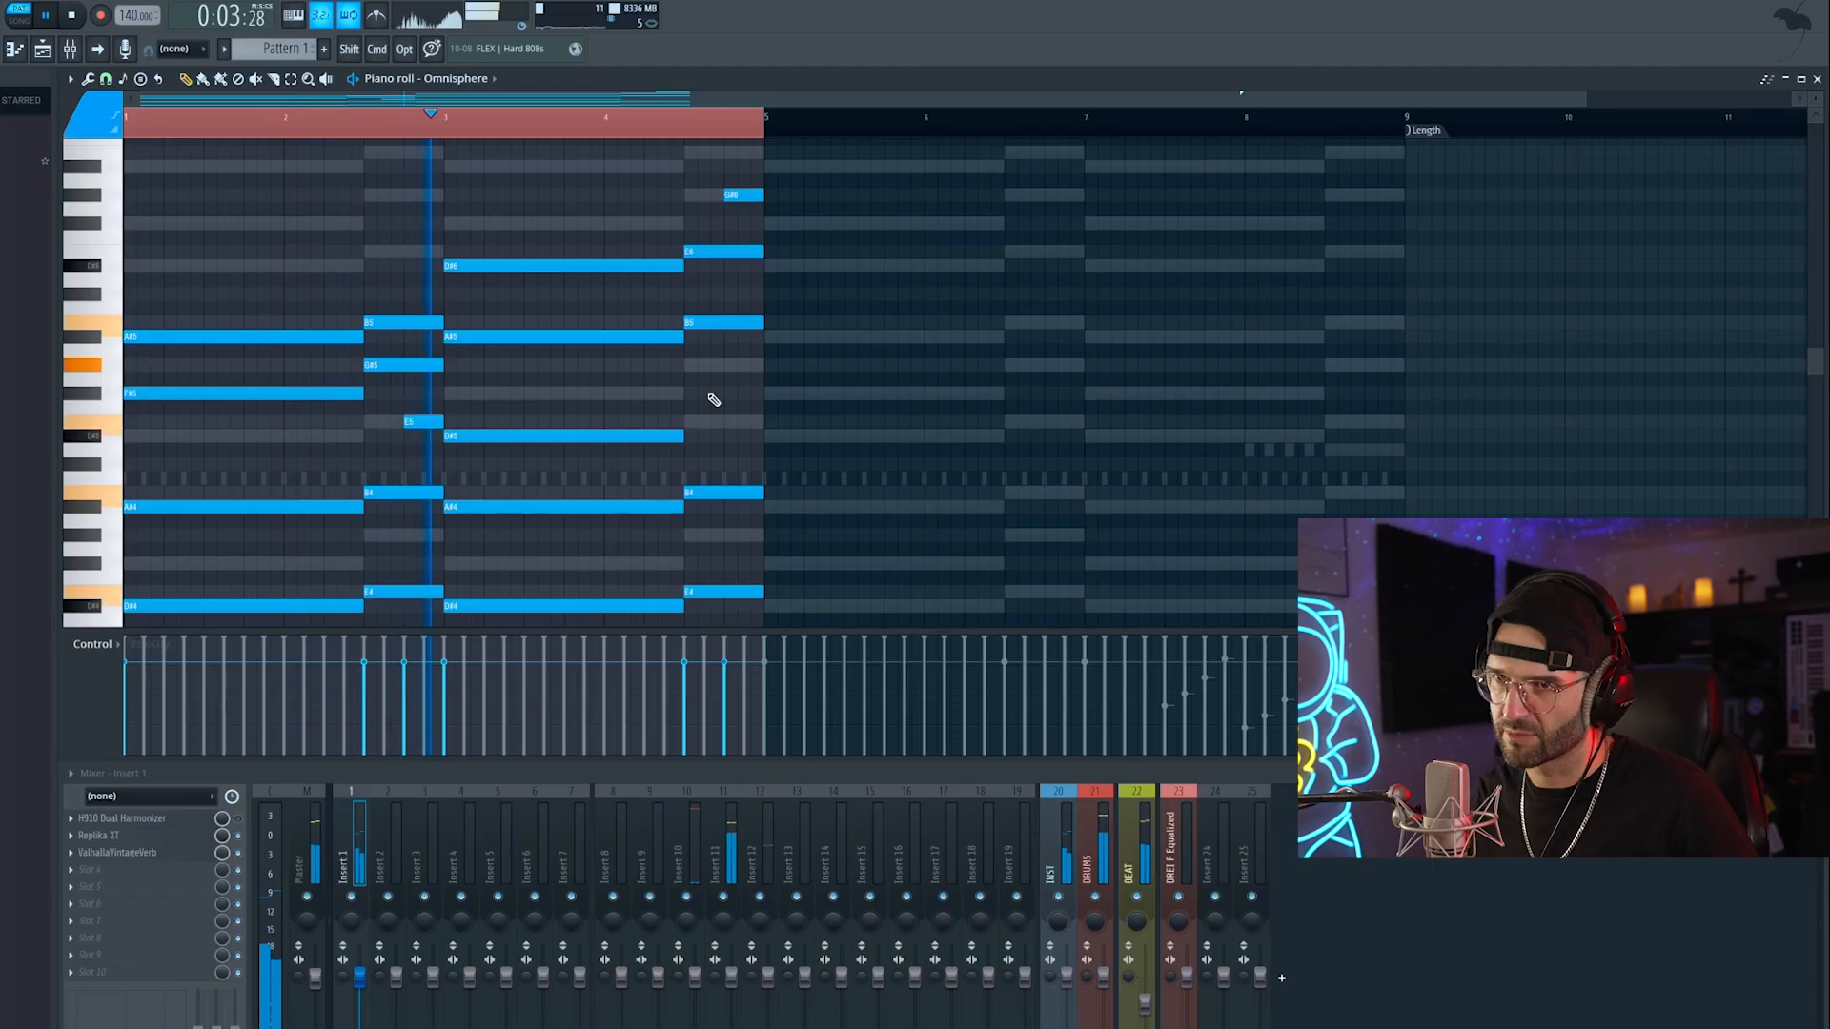
{"action": "left_click", "coordinate": [263, 194]}
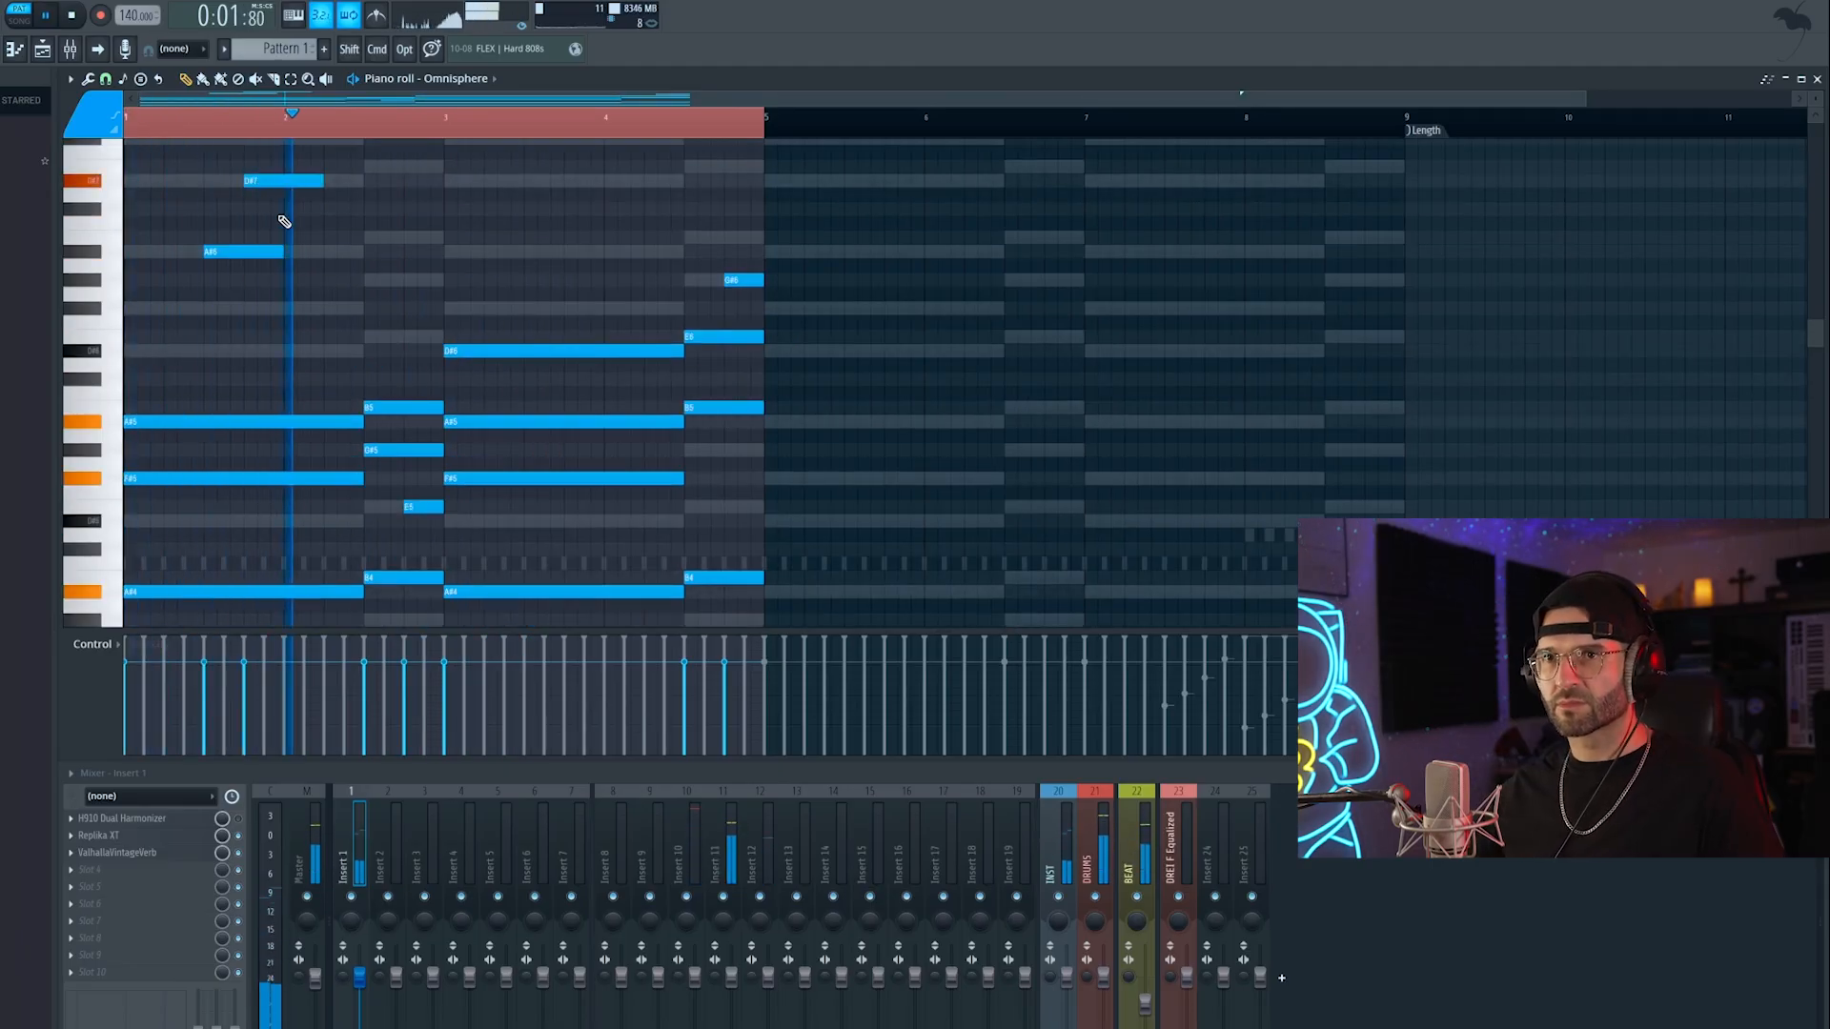
{"action": "left_click_drag", "start_coordinate": [283, 181], "coordinate": [325, 190]}
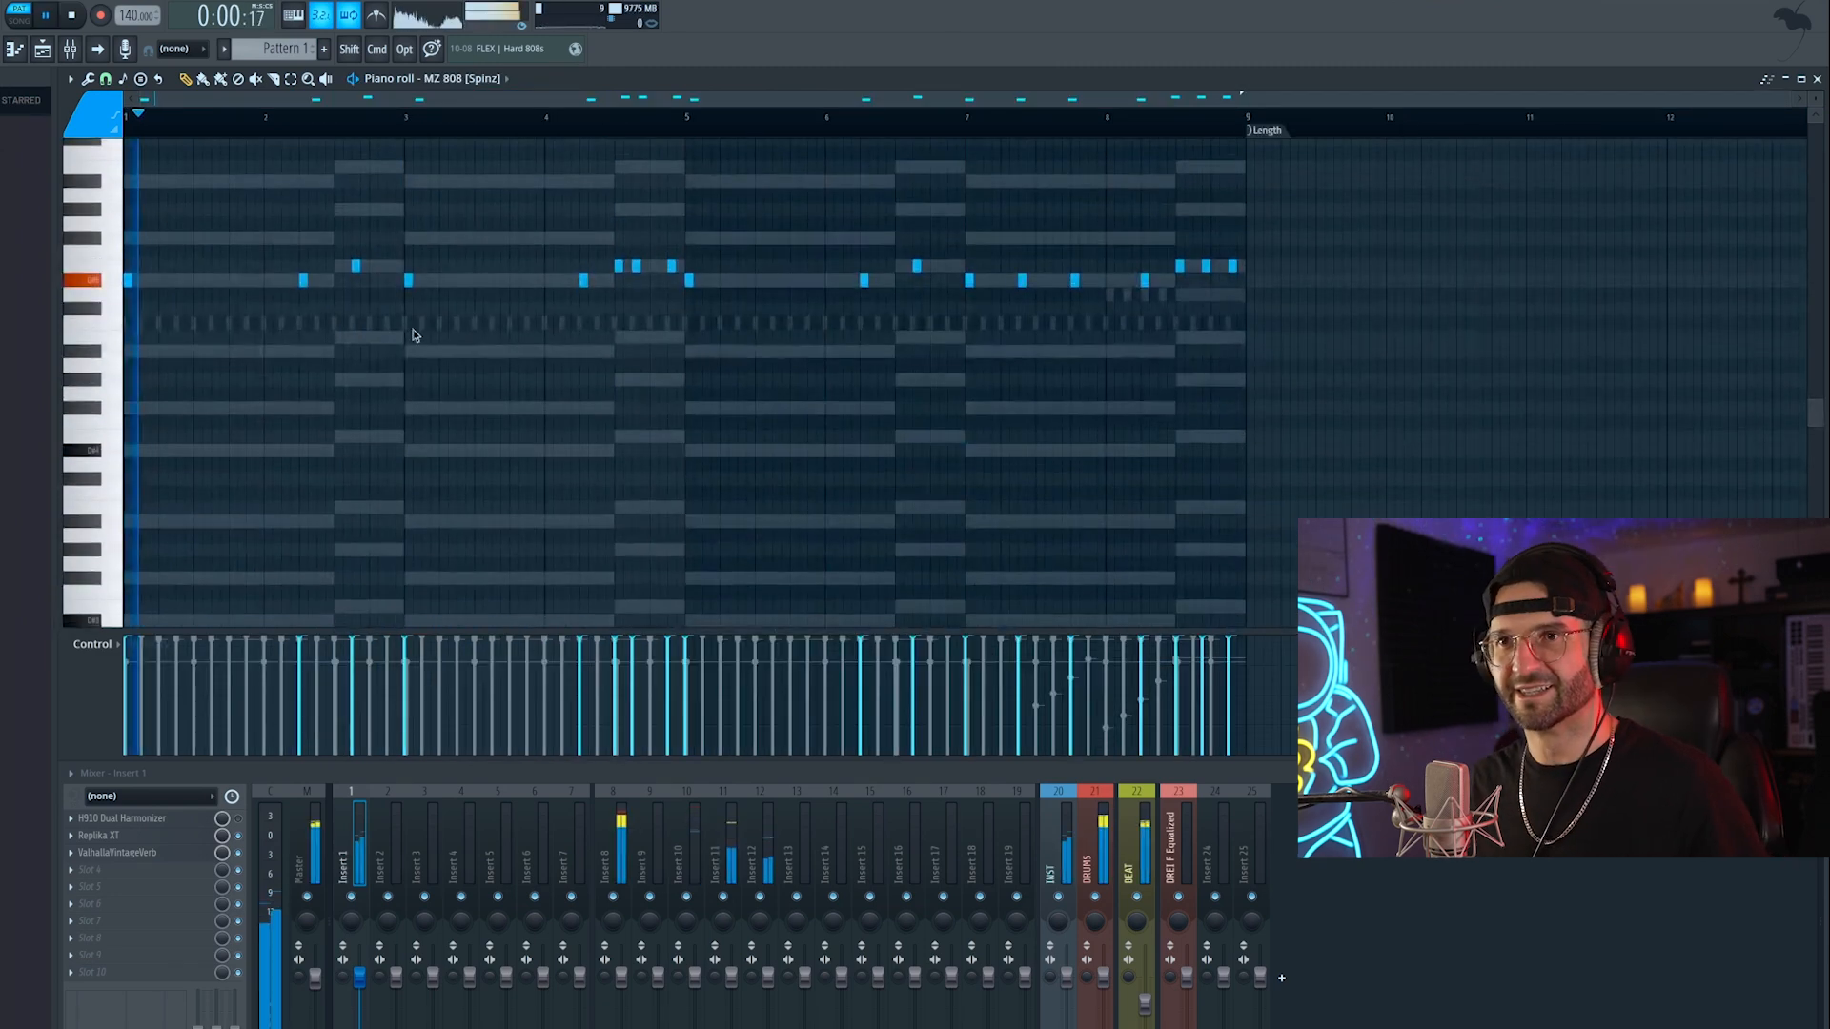
Step: Review the MZ 808 [Spinz] notes during playback and show the Insert 8 mixer effects
{"action": "scroll", "coordinate": [459, 297], "scroll_direction": "up", "scroll_amount": 5}
{"action": "scroll", "coordinate": [464, 296], "scroll_direction": "down", "scroll_amount": 10}
{"action": "scroll", "coordinate": [467, 296], "scroll_direction": "up", "scroll_amount": 4}
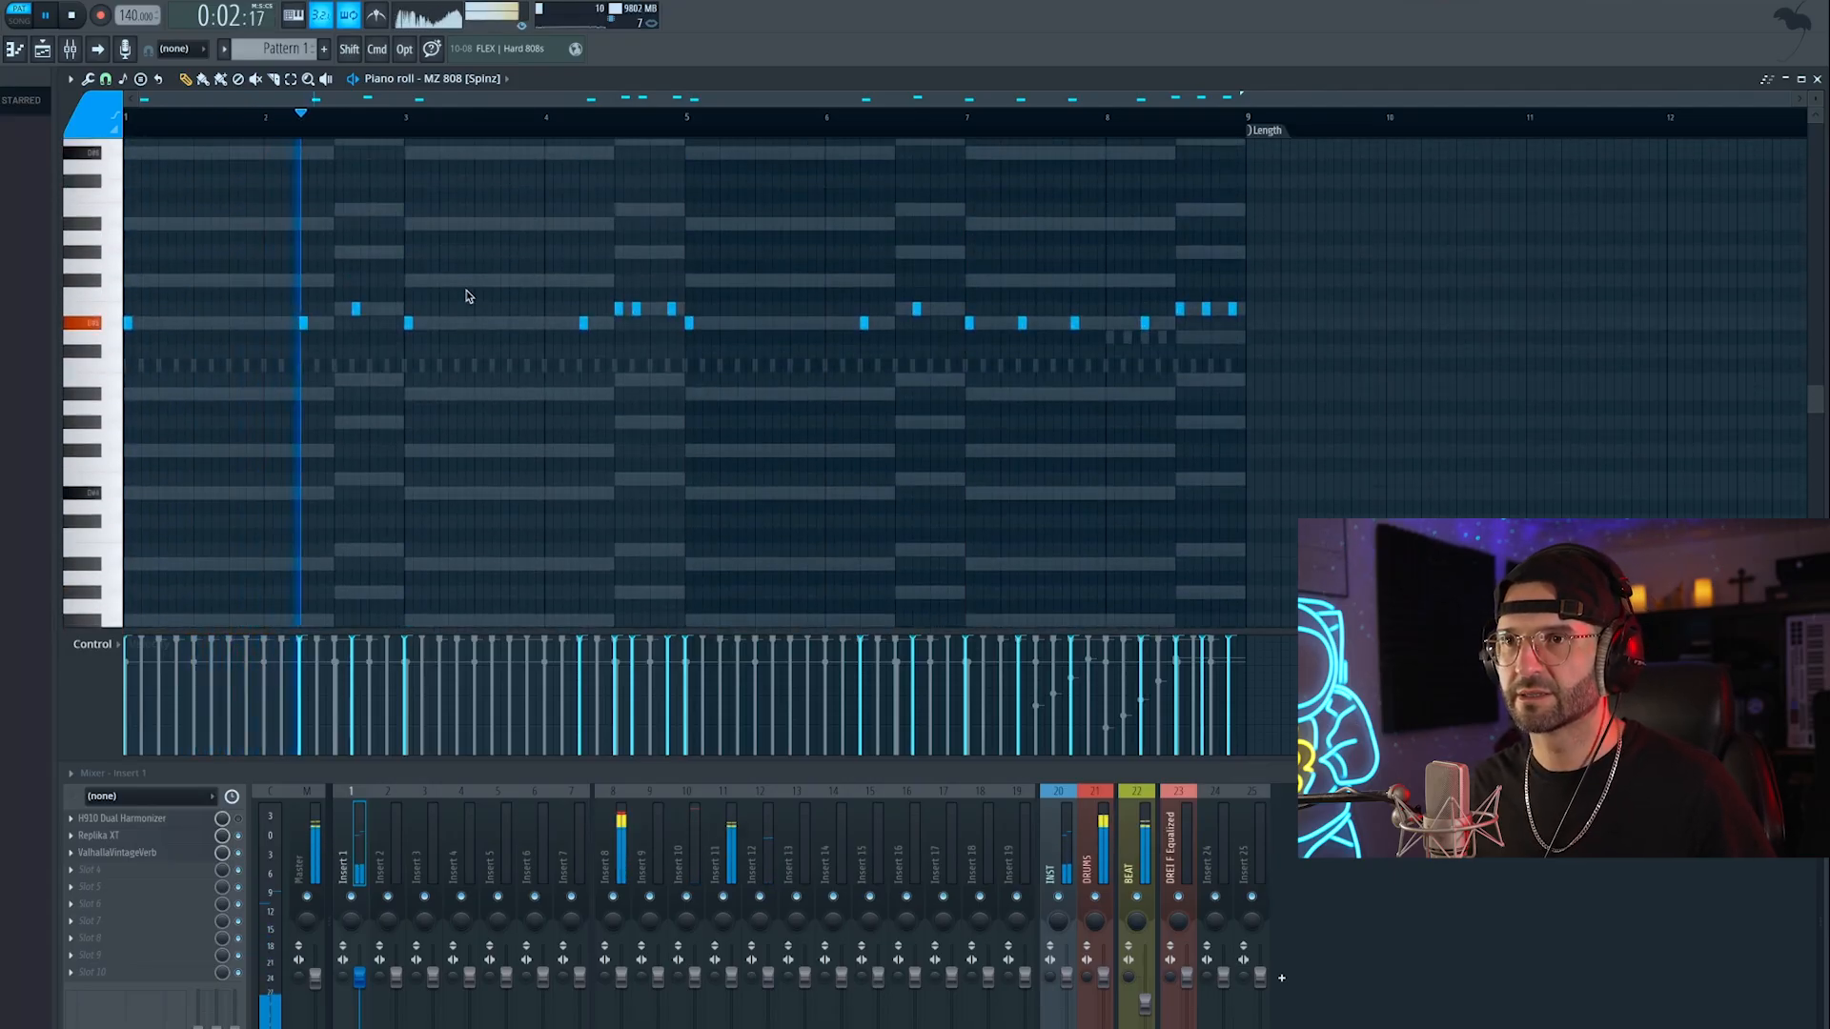
{"action": "left_click", "coordinate": [634, 815]}
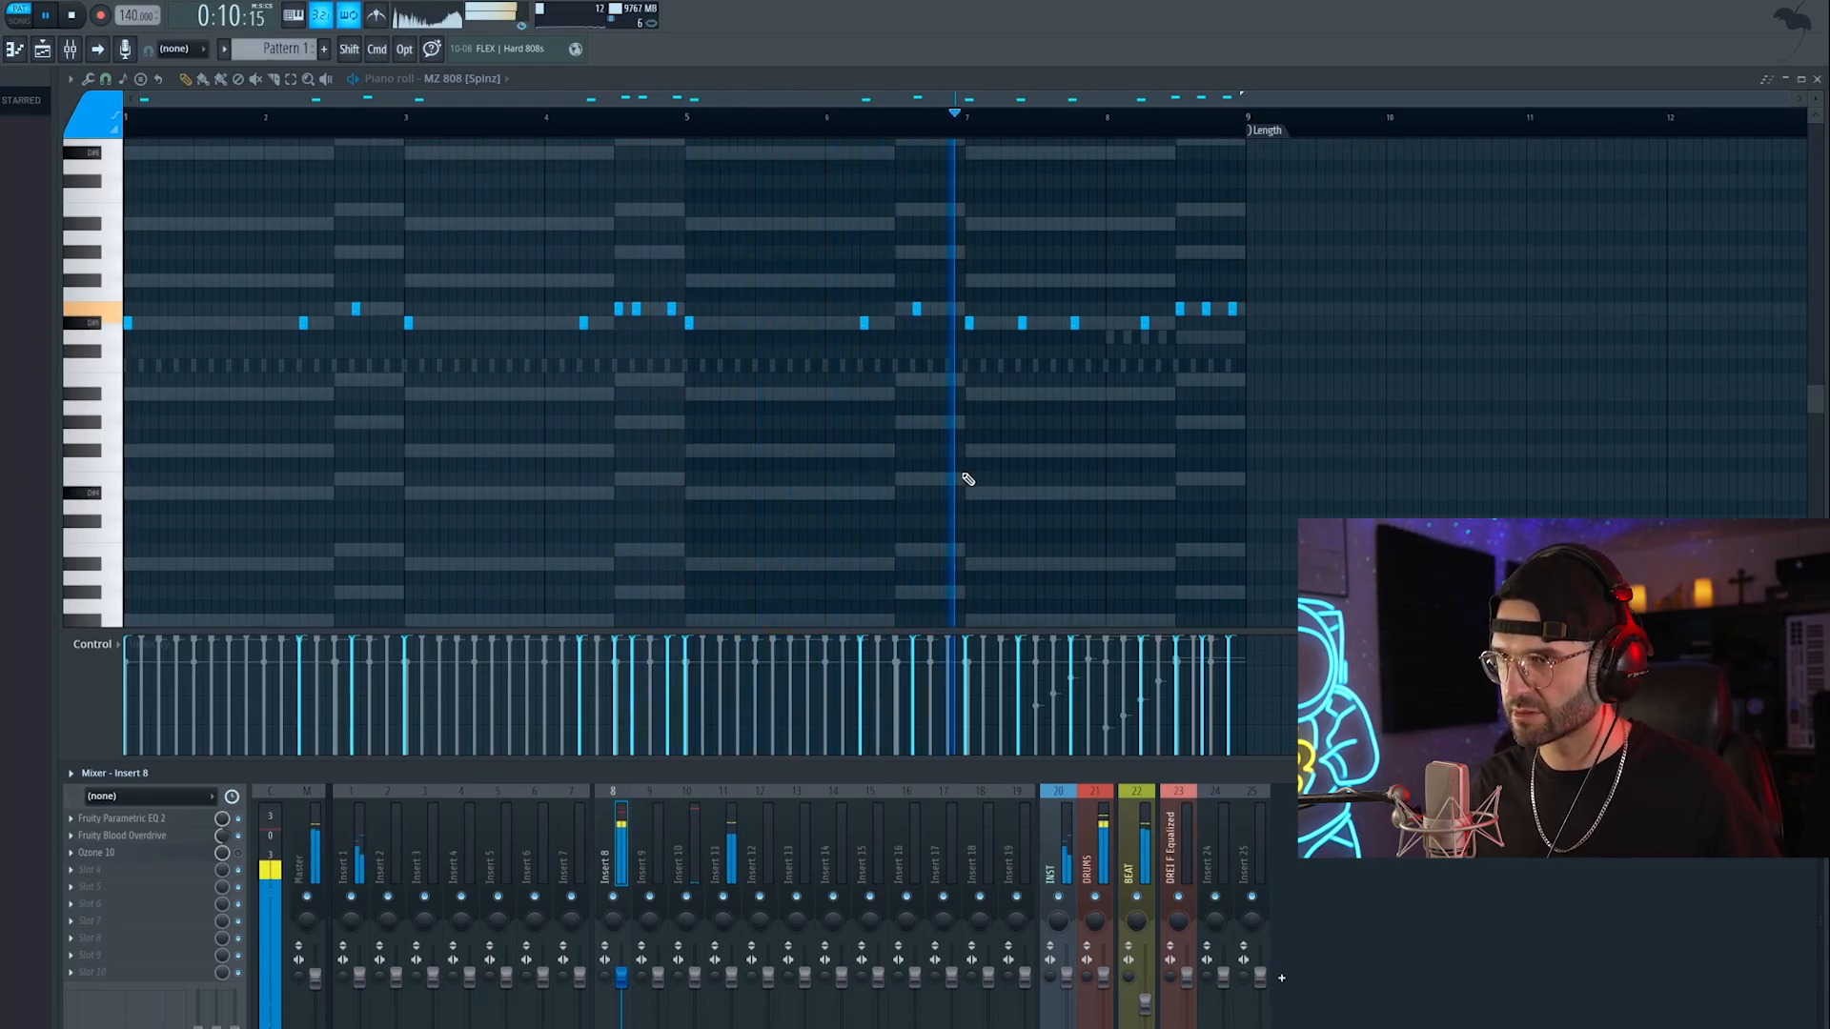
Step: Replace the MZ Crash channel's sample with CPA_SVRN_cymbal_locked and play the beat
{"action": "left_click", "coordinate": [15, 50]}
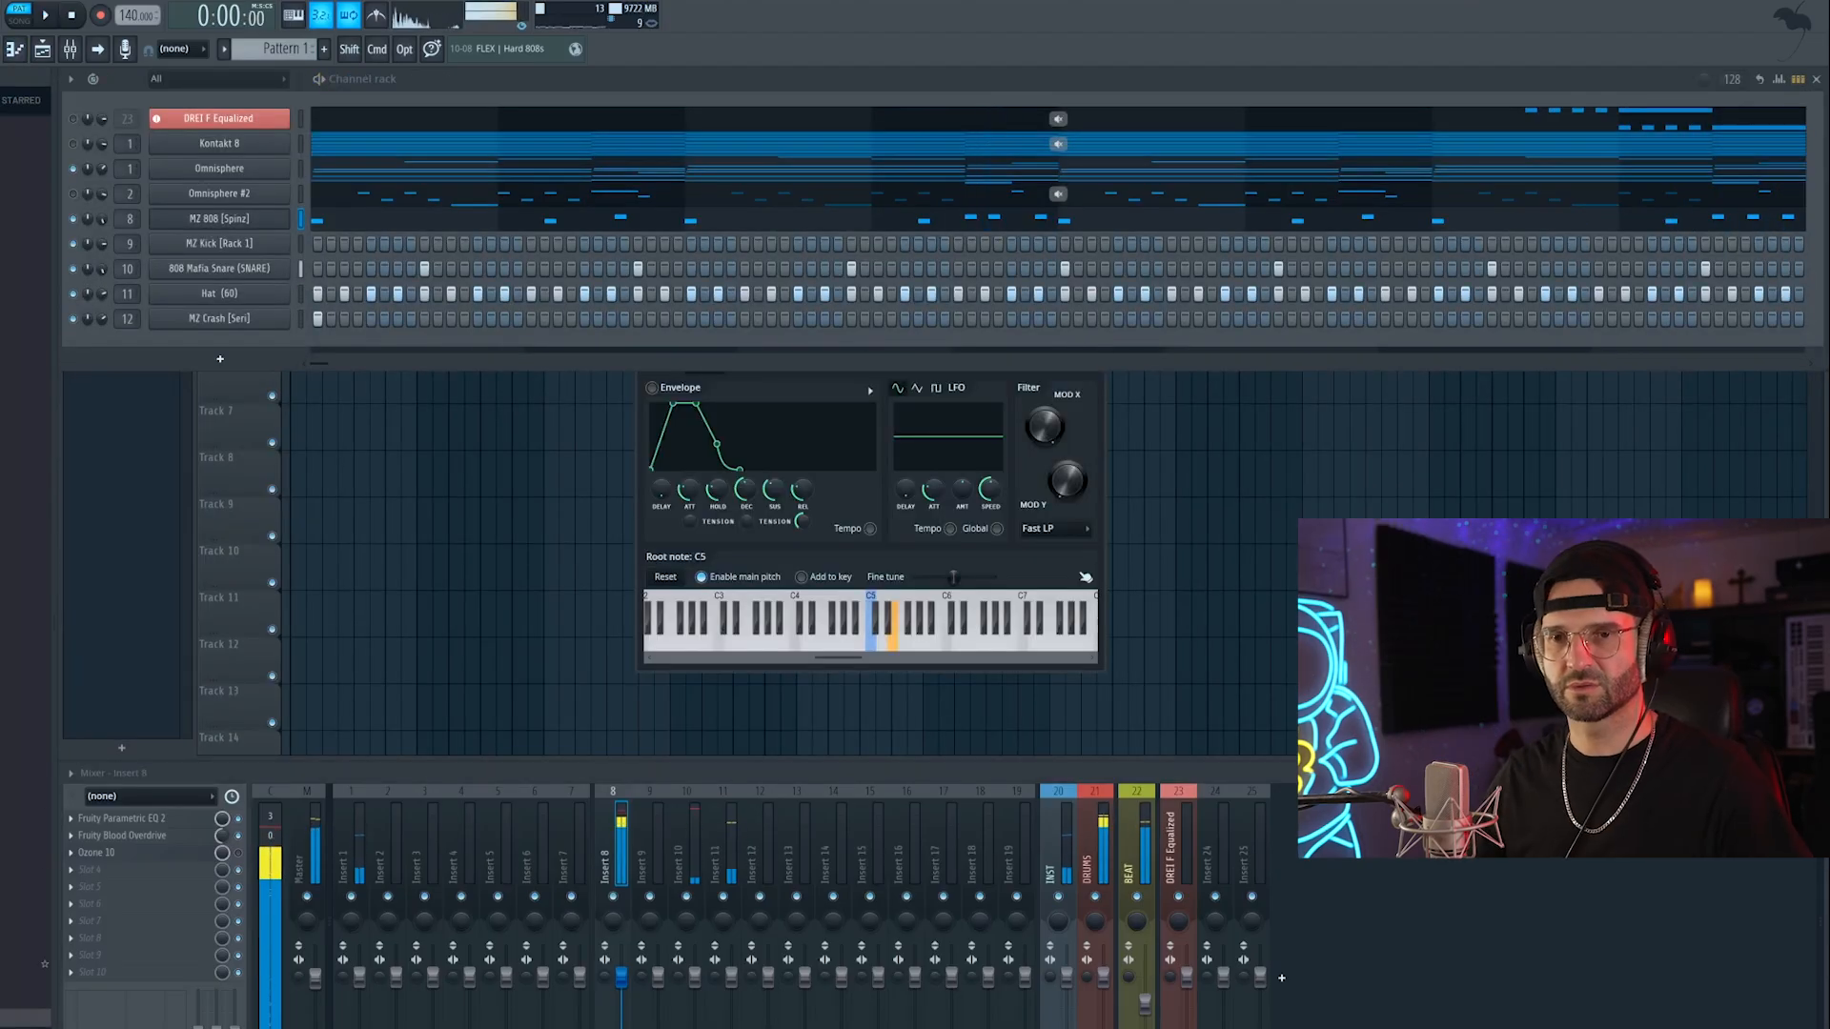
{"action": "left_click_drag", "start_coordinate": [191, 566], "coordinate": [113, 313]}
{"action": "key", "text": "space"}
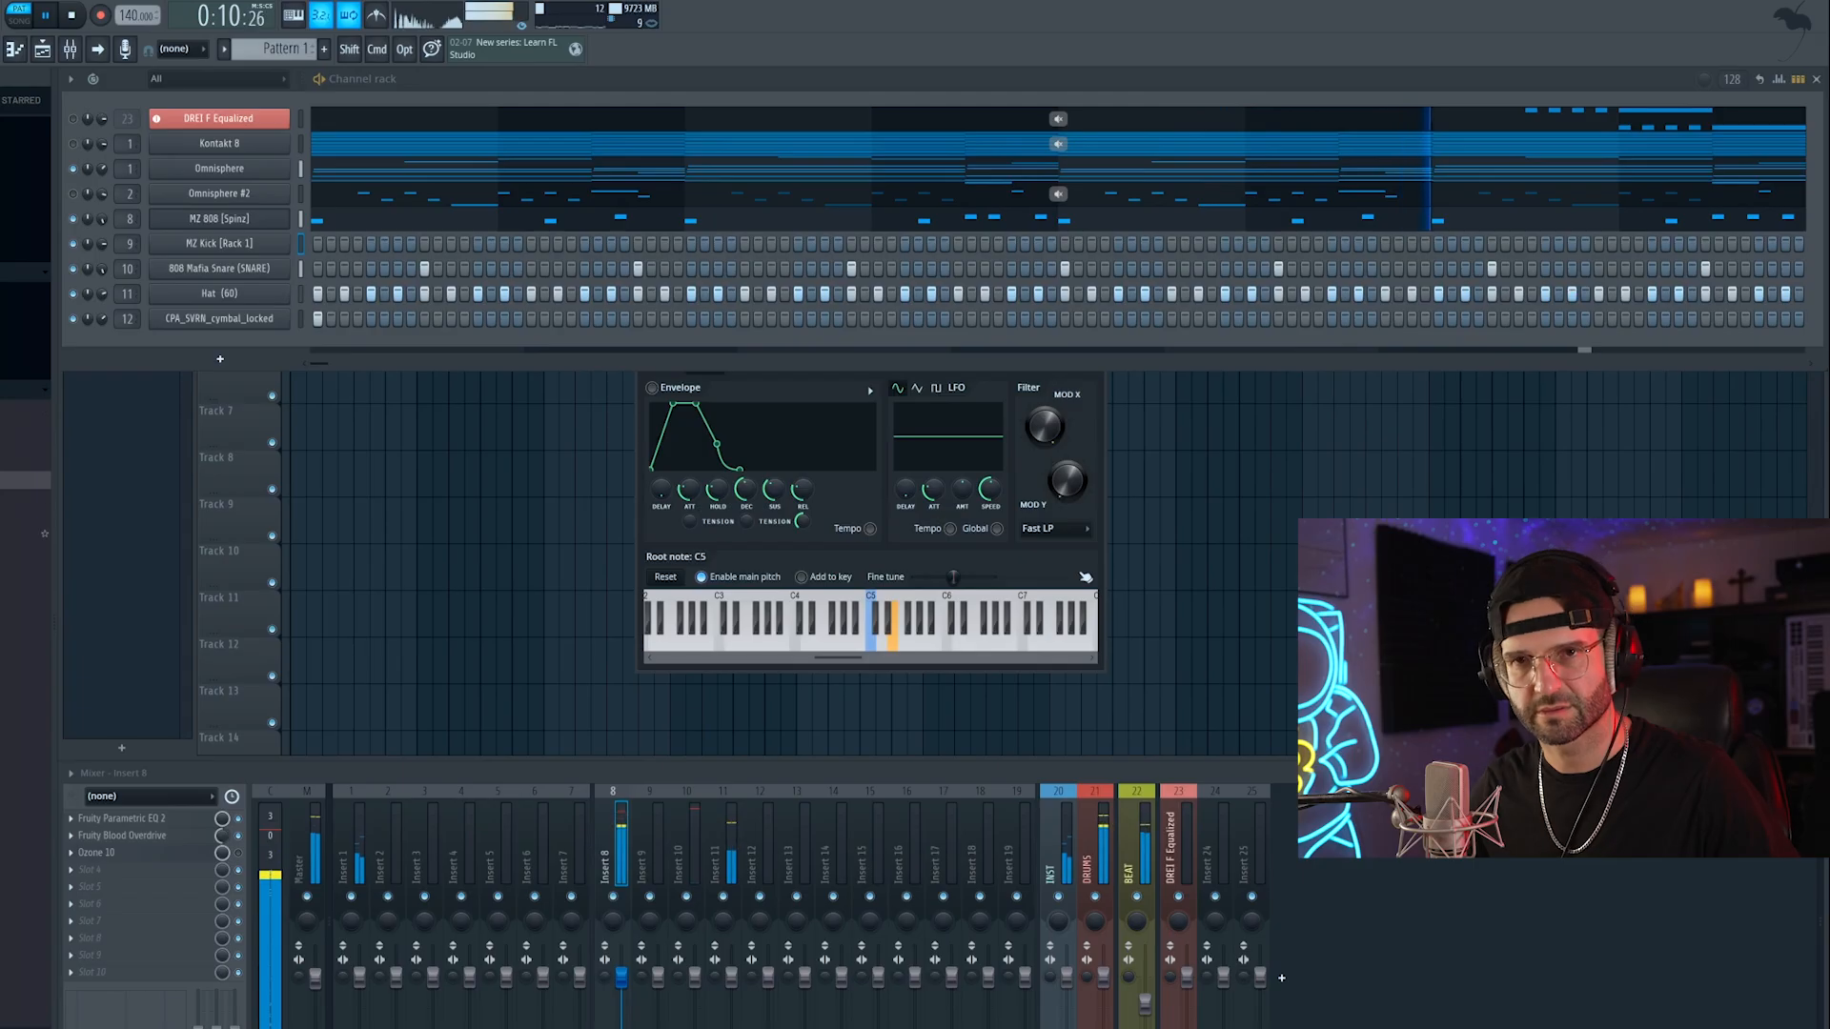
Step: Add the Clap 5 sample as a new channel, paste the 808 Mafia Snare pattern into it, and audition it
{"action": "left_click_drag", "start_coordinate": [251, 357], "coordinate": [238, 340]}
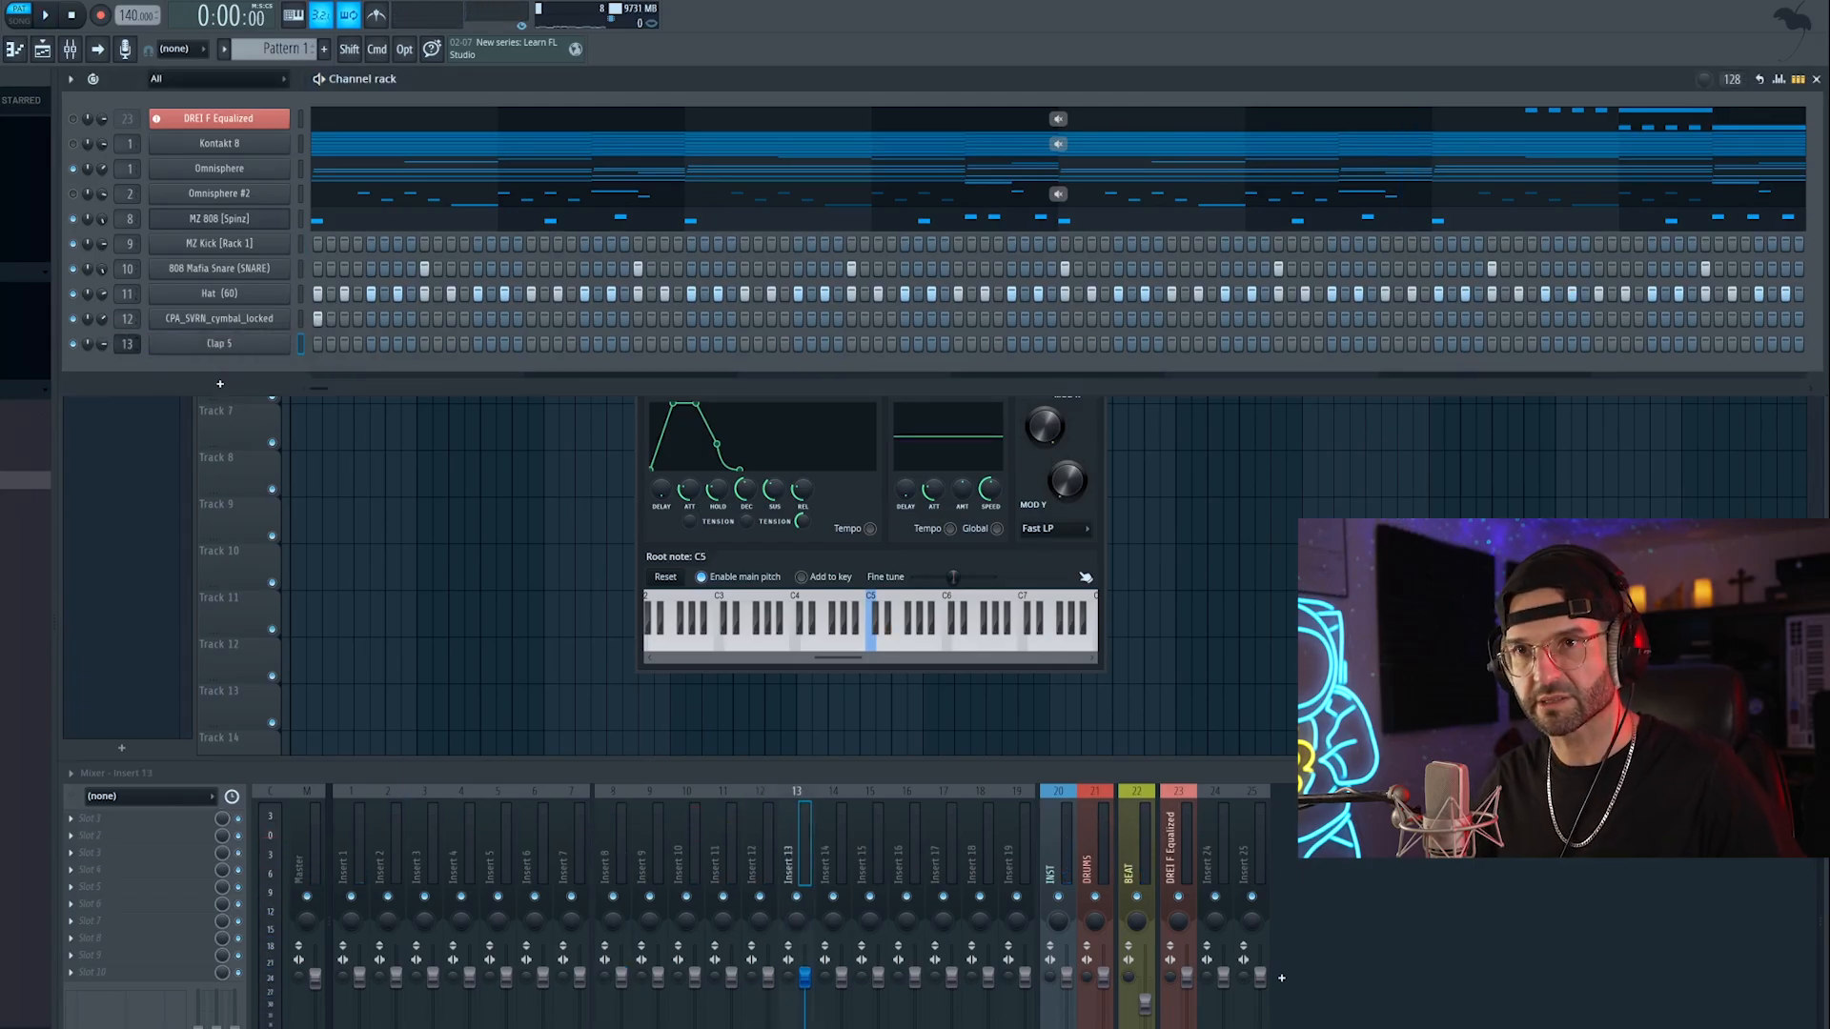
{"action": "right_click", "coordinate": [248, 271]}
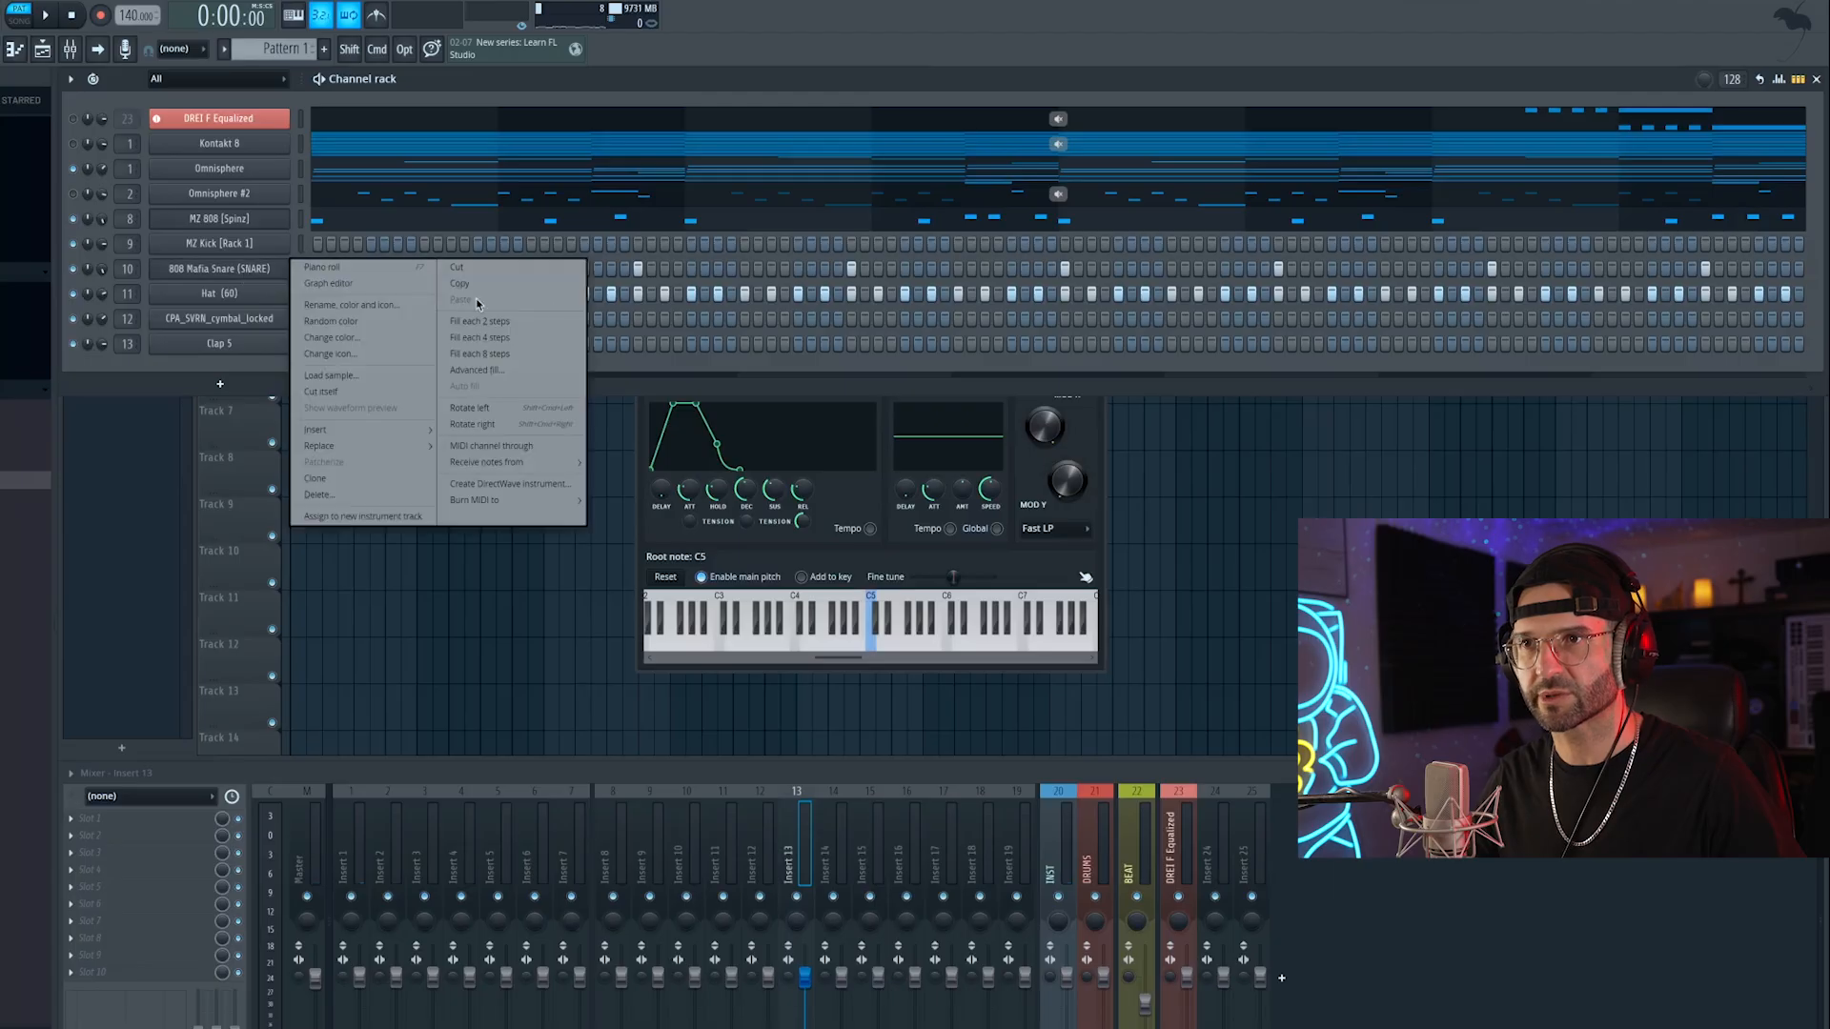
{"action": "left_click", "coordinate": [500, 283]}
{"action": "right_click", "coordinate": [243, 344]}
{"action": "left_click", "coordinate": [460, 374]}
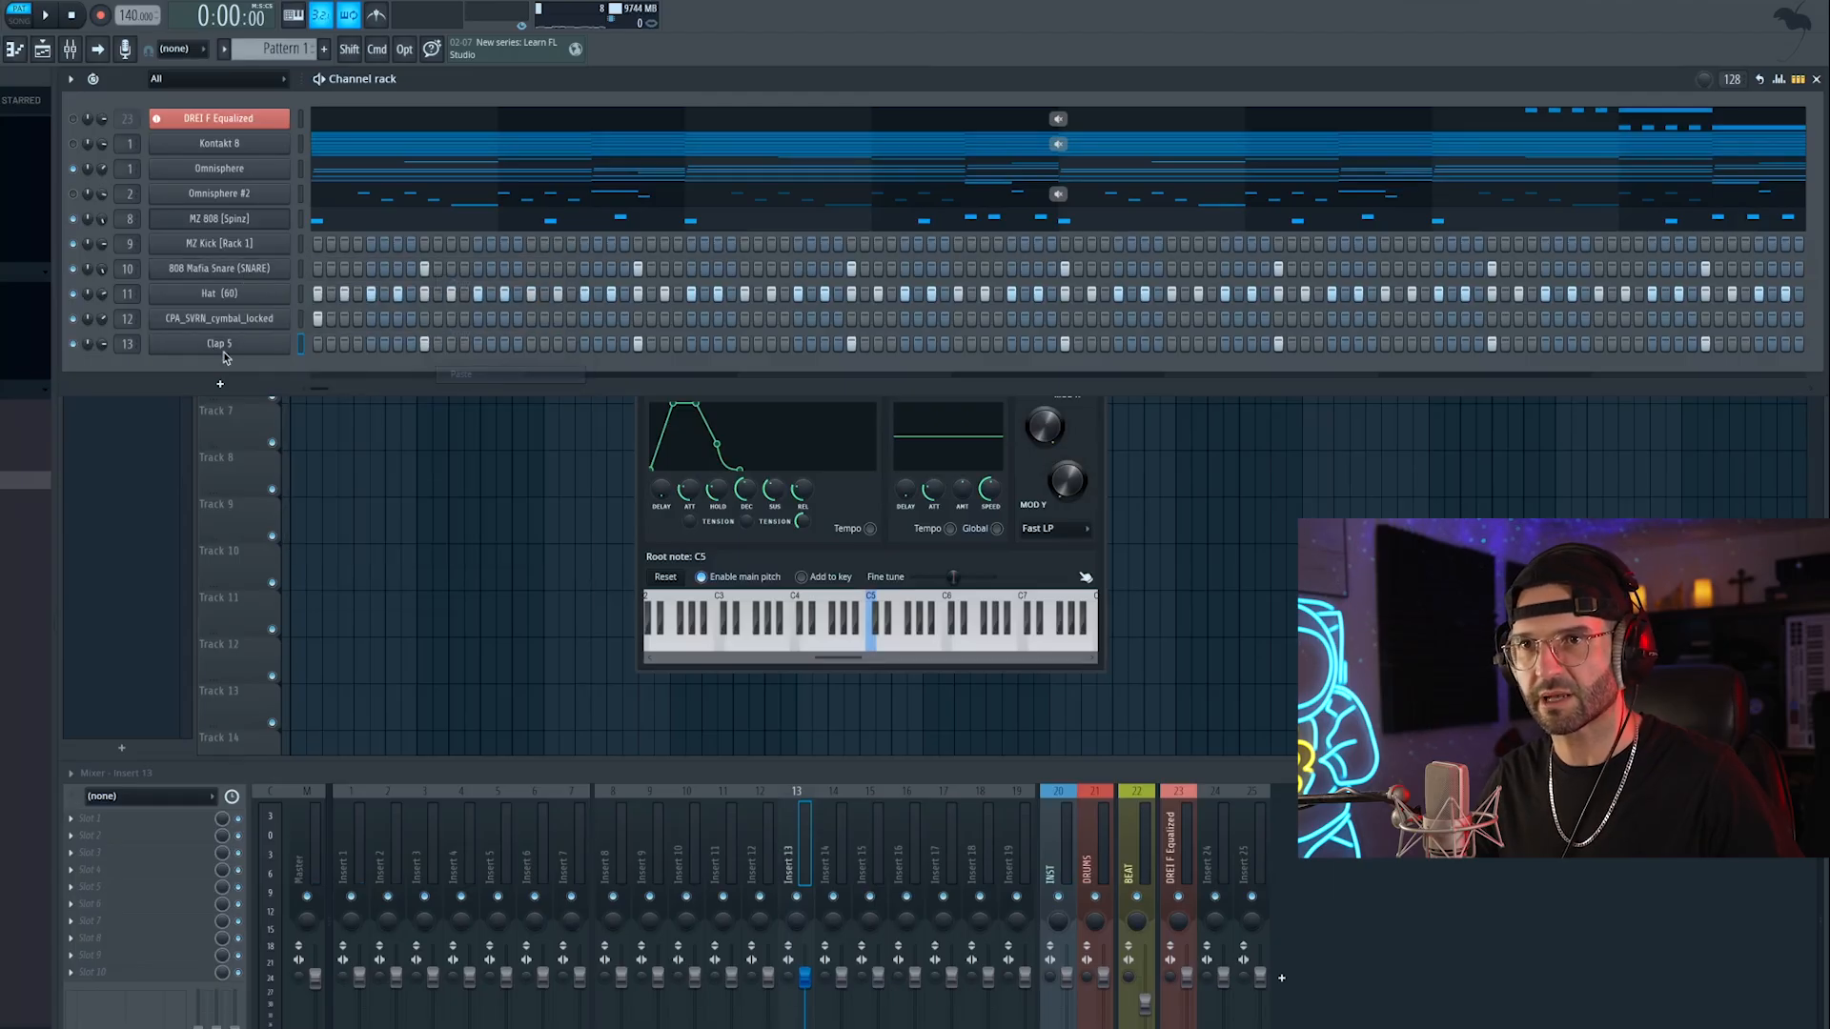
{"action": "key", "text": "space"}
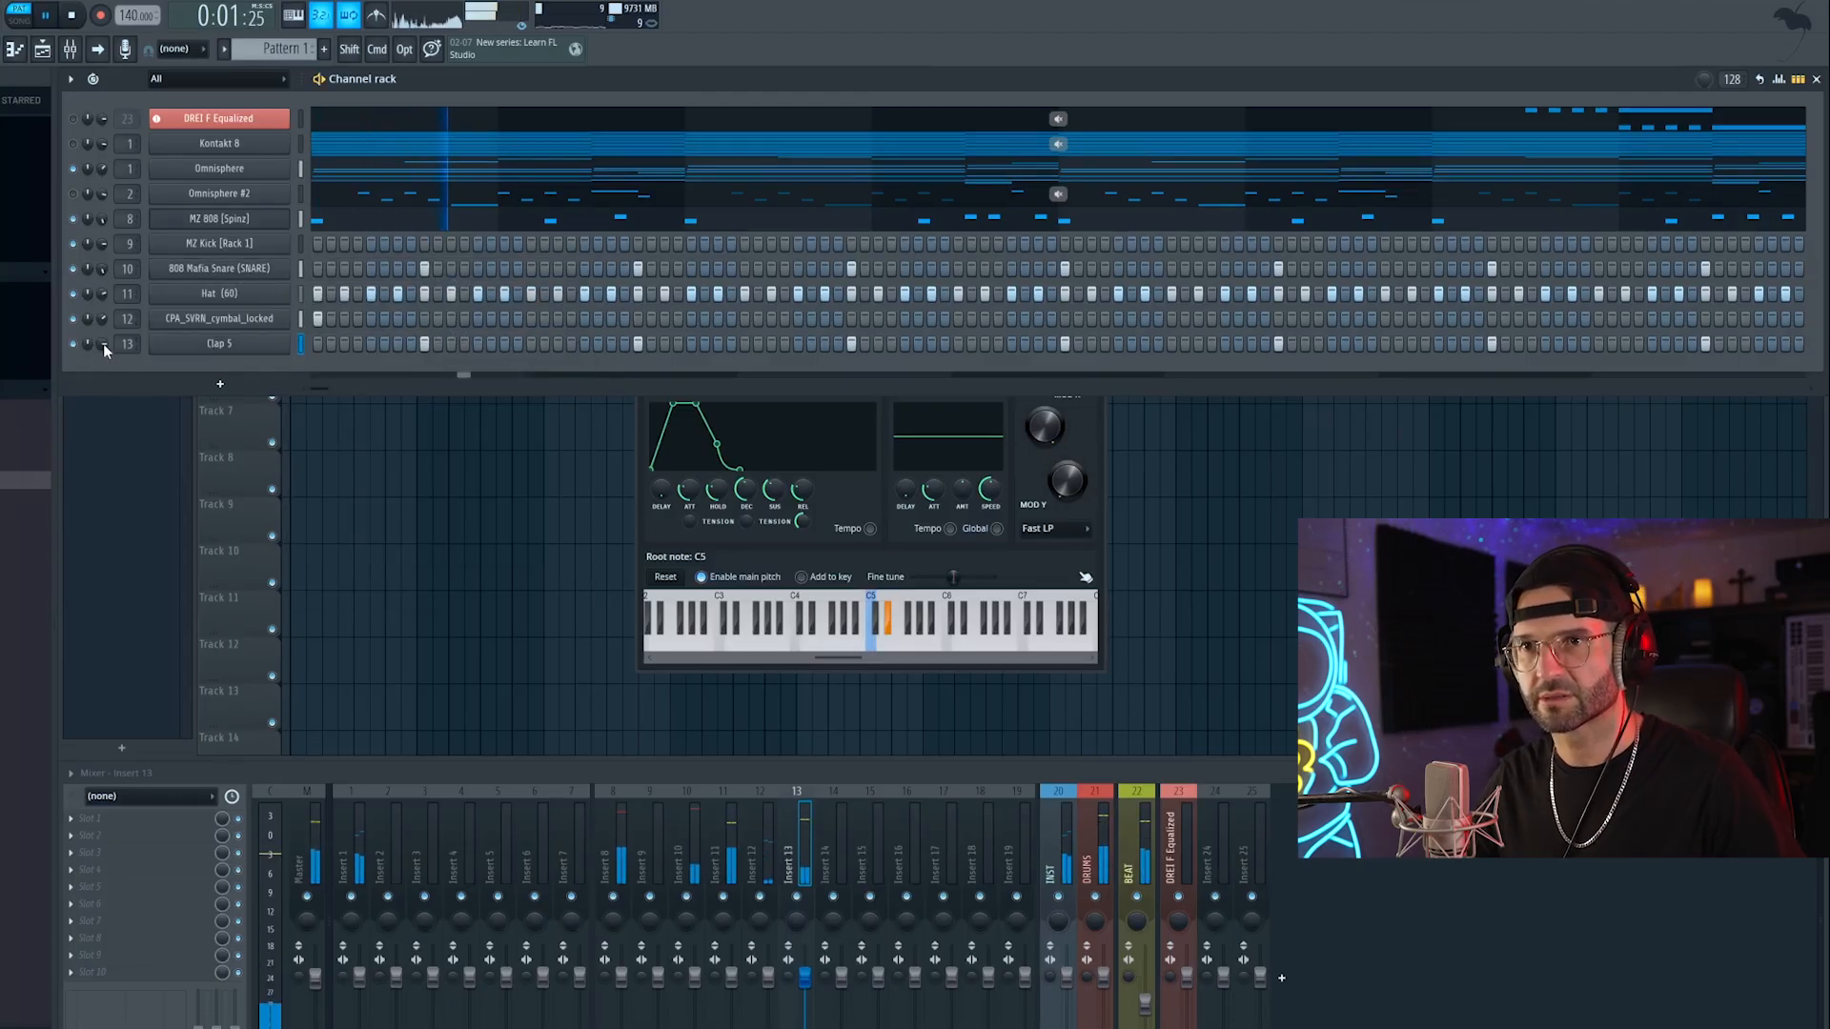
{"action": "left_click", "coordinate": [202, 341]}
{"action": "left_click", "coordinate": [152, 146]}
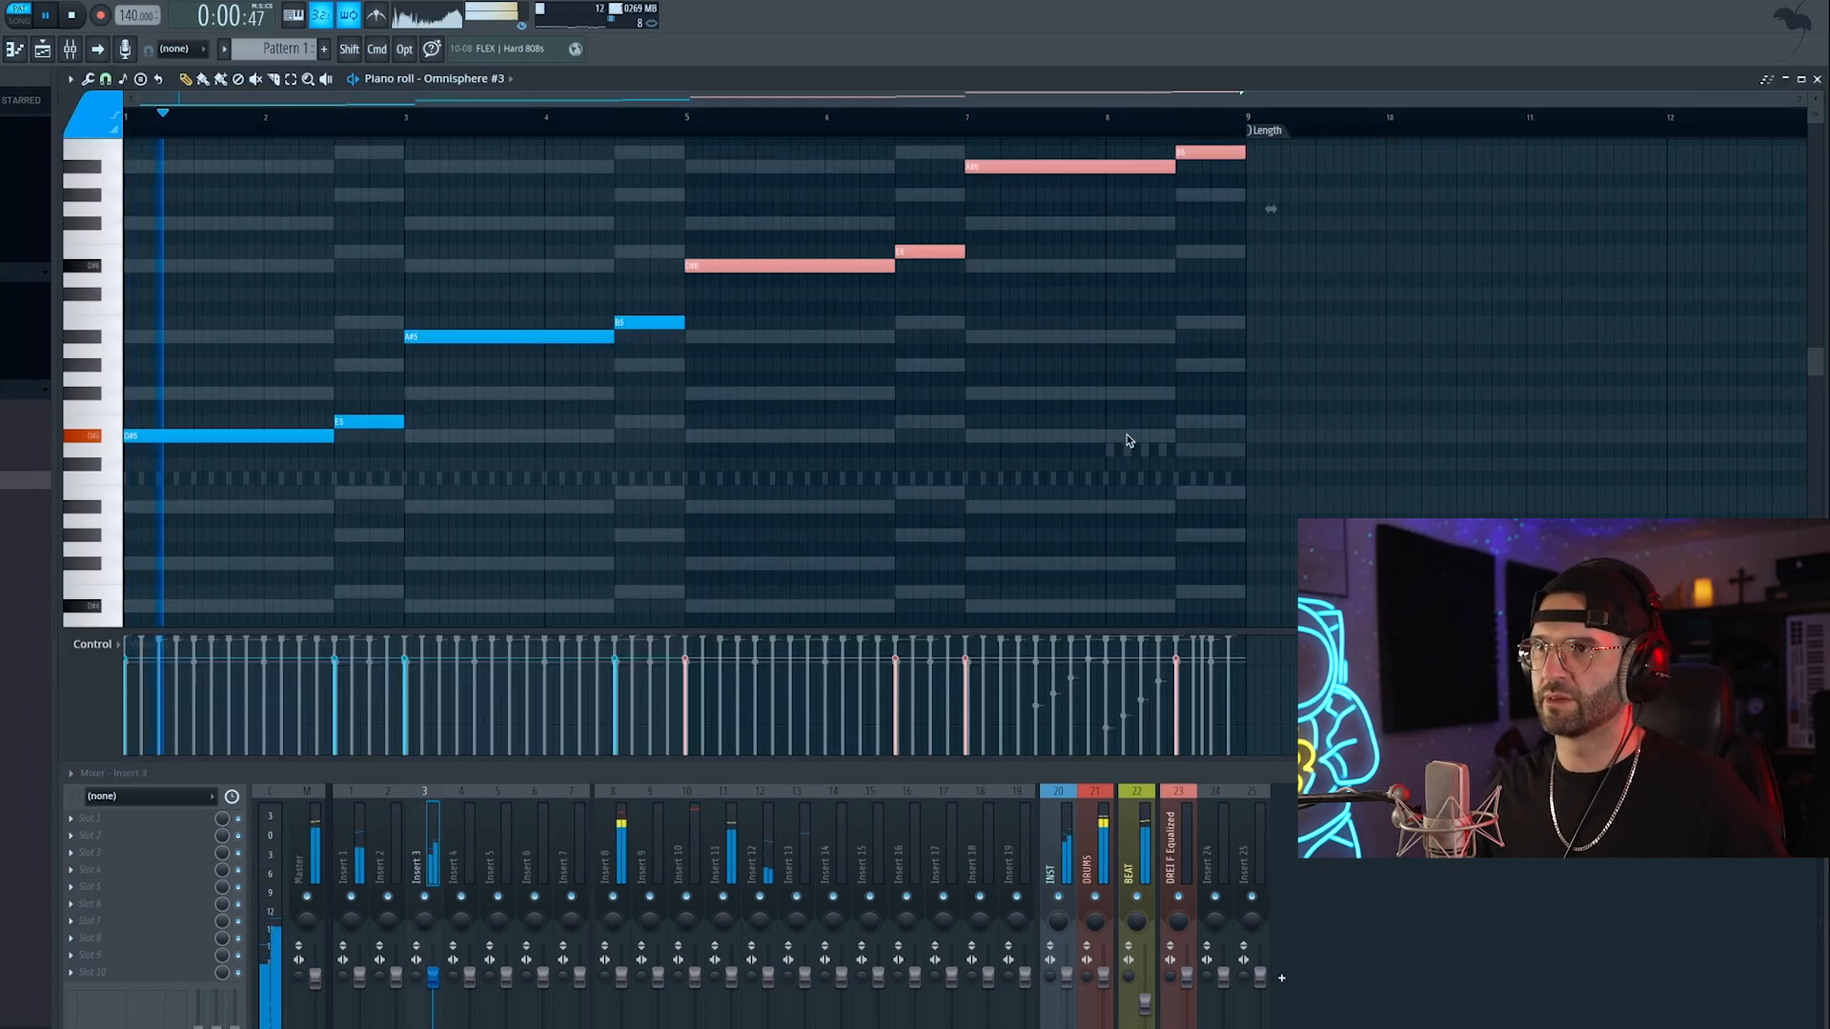
Step: Lower the Omnisphere #3 notes in bars 7 and 8 by one octave
{"action": "scroll", "coordinate": [1128, 442], "scroll_direction": "up", "scroll_amount": 2}
{"action": "key", "text": "ctrl+Down"}
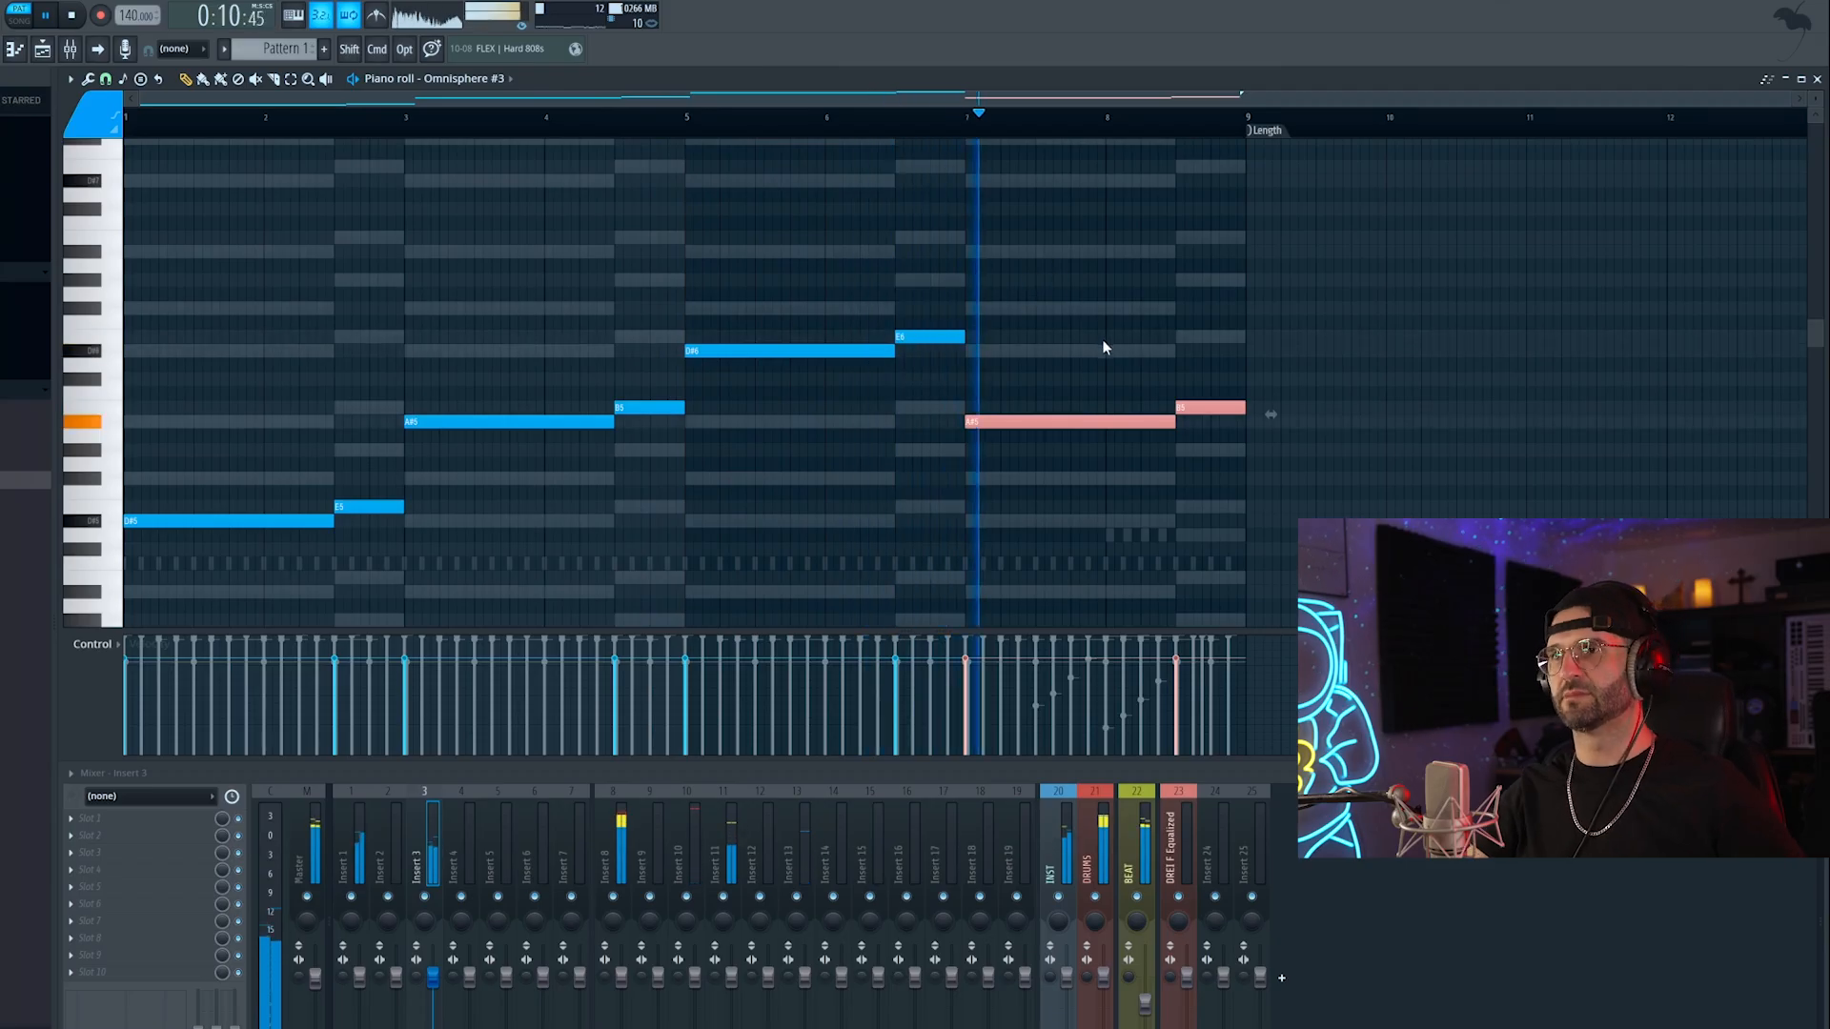
{"action": "left_click_drag", "start_coordinate": [1268, 373], "coordinate": [1197, 508]}
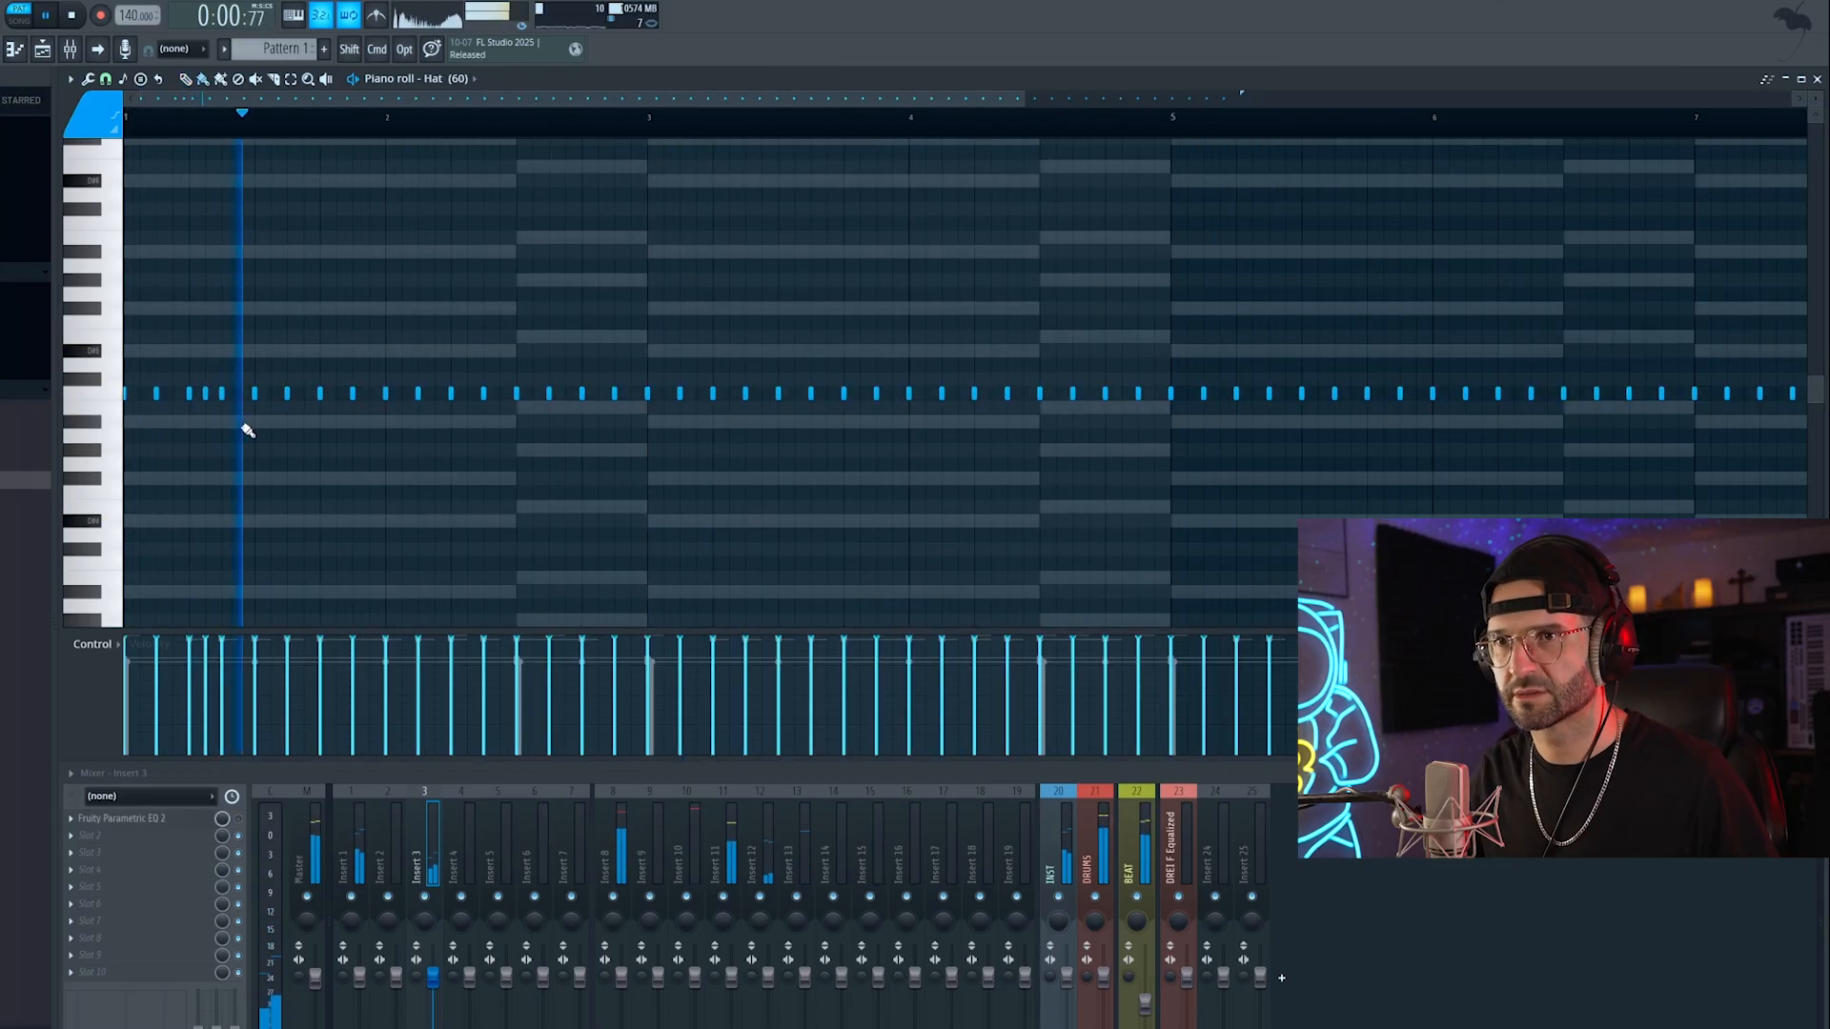
Step: Add extra hits between the Hat (60) notes at the end of bar 2, early in bar 3 and throughout the second half of bar 4
{"action": "left_click", "coordinate": [599, 392]}
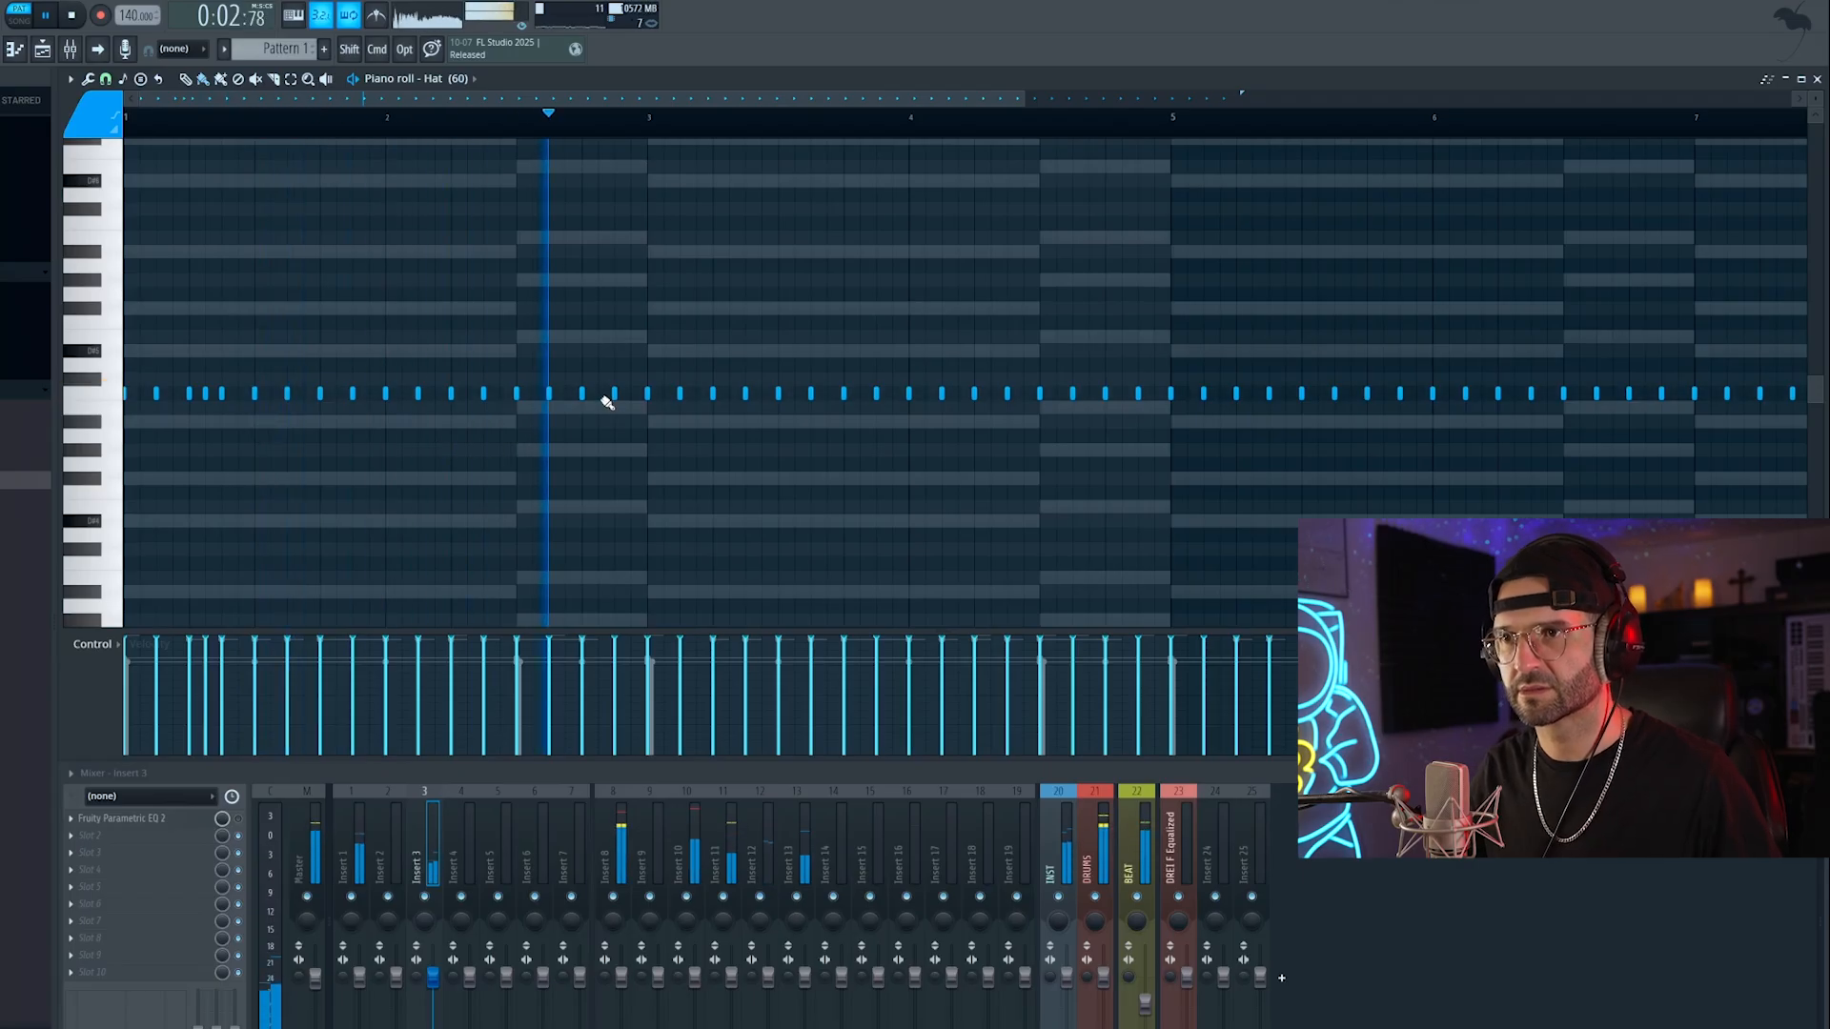
{"action": "left_click", "coordinate": [731, 393]}
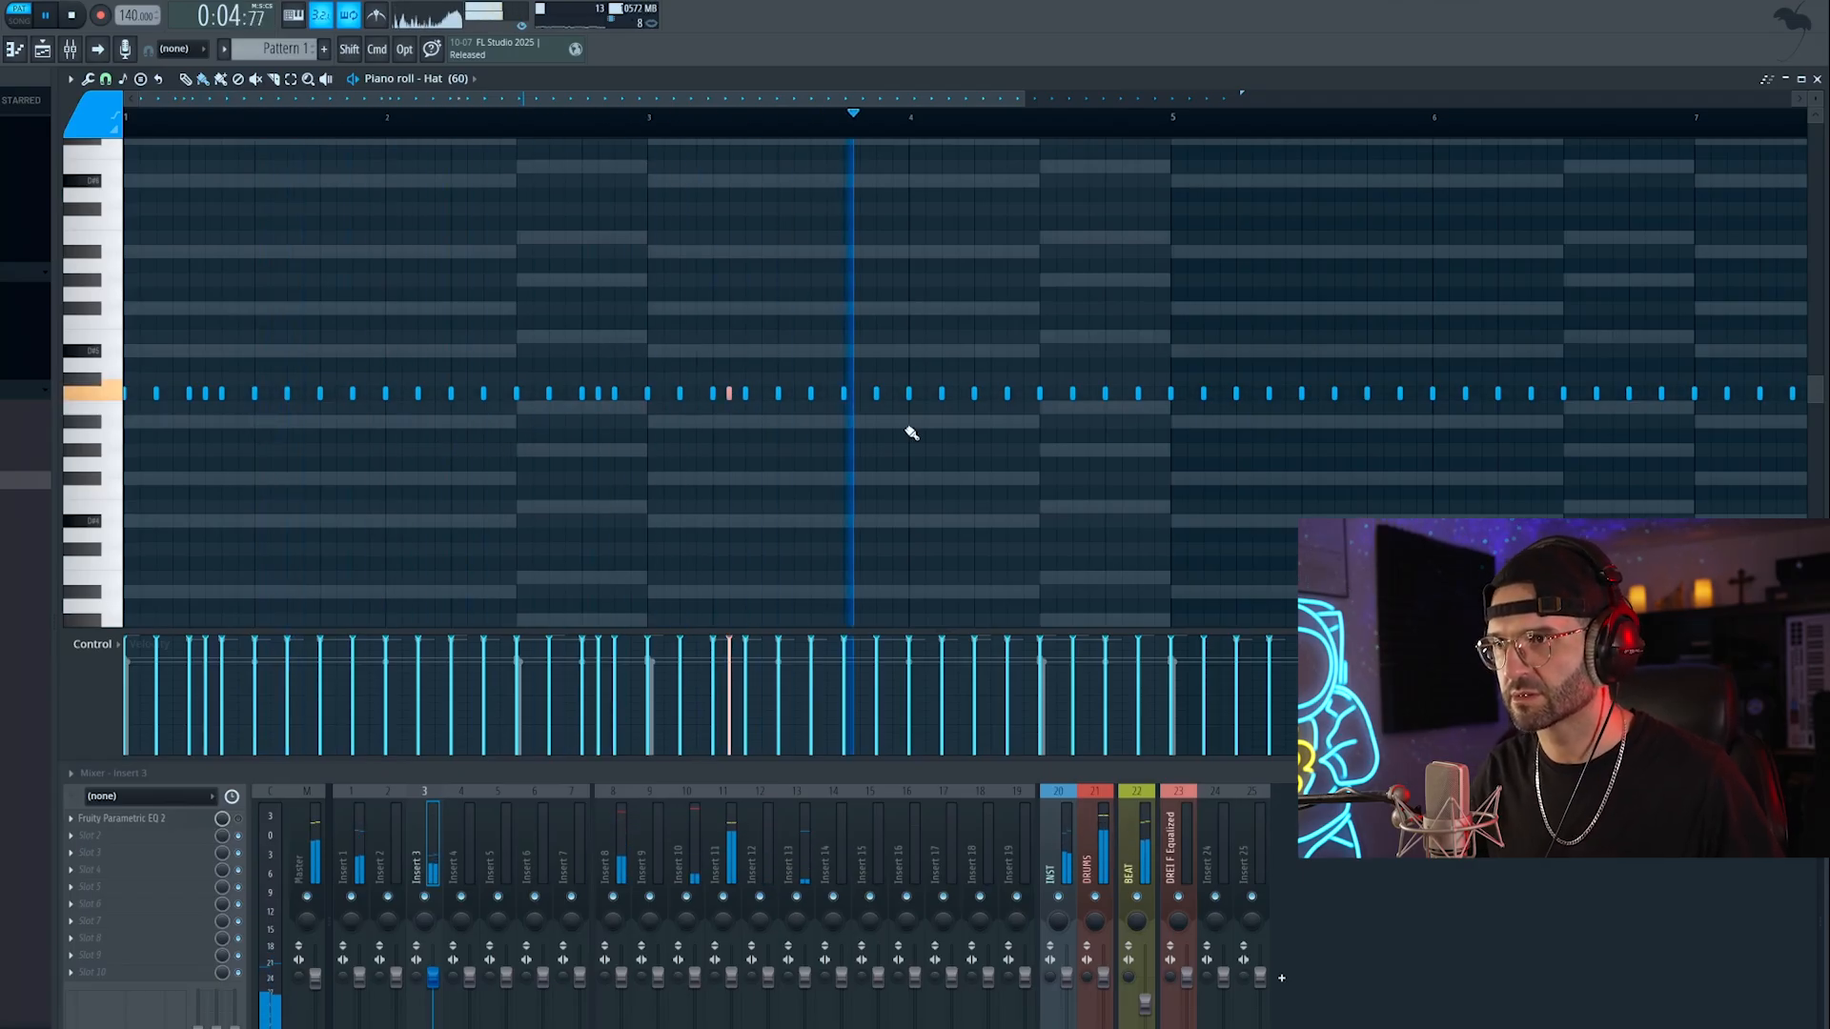
{"action": "left_click_drag", "start_coordinate": [1058, 394], "coordinate": [1160, 397]}
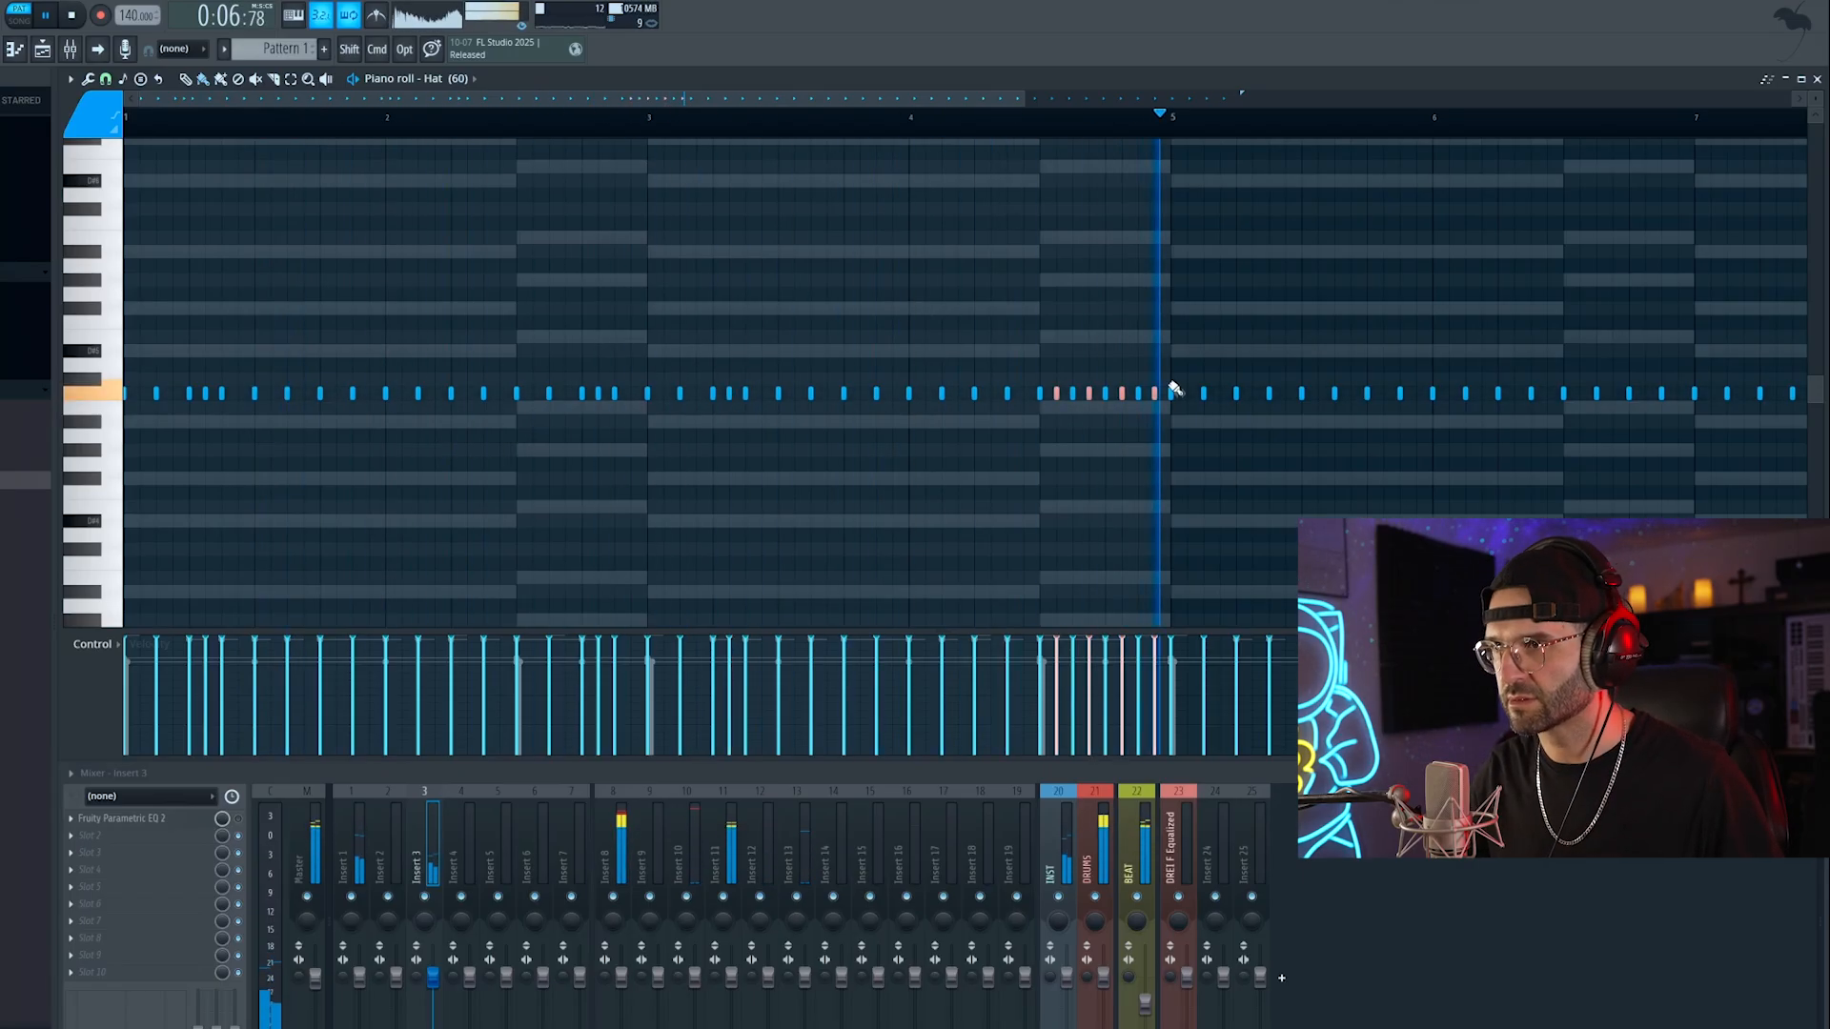
{"action": "scroll", "coordinate": [1156, 511], "scroll_direction": "down", "scroll_amount": 5}
{"action": "key", "text": "space"}
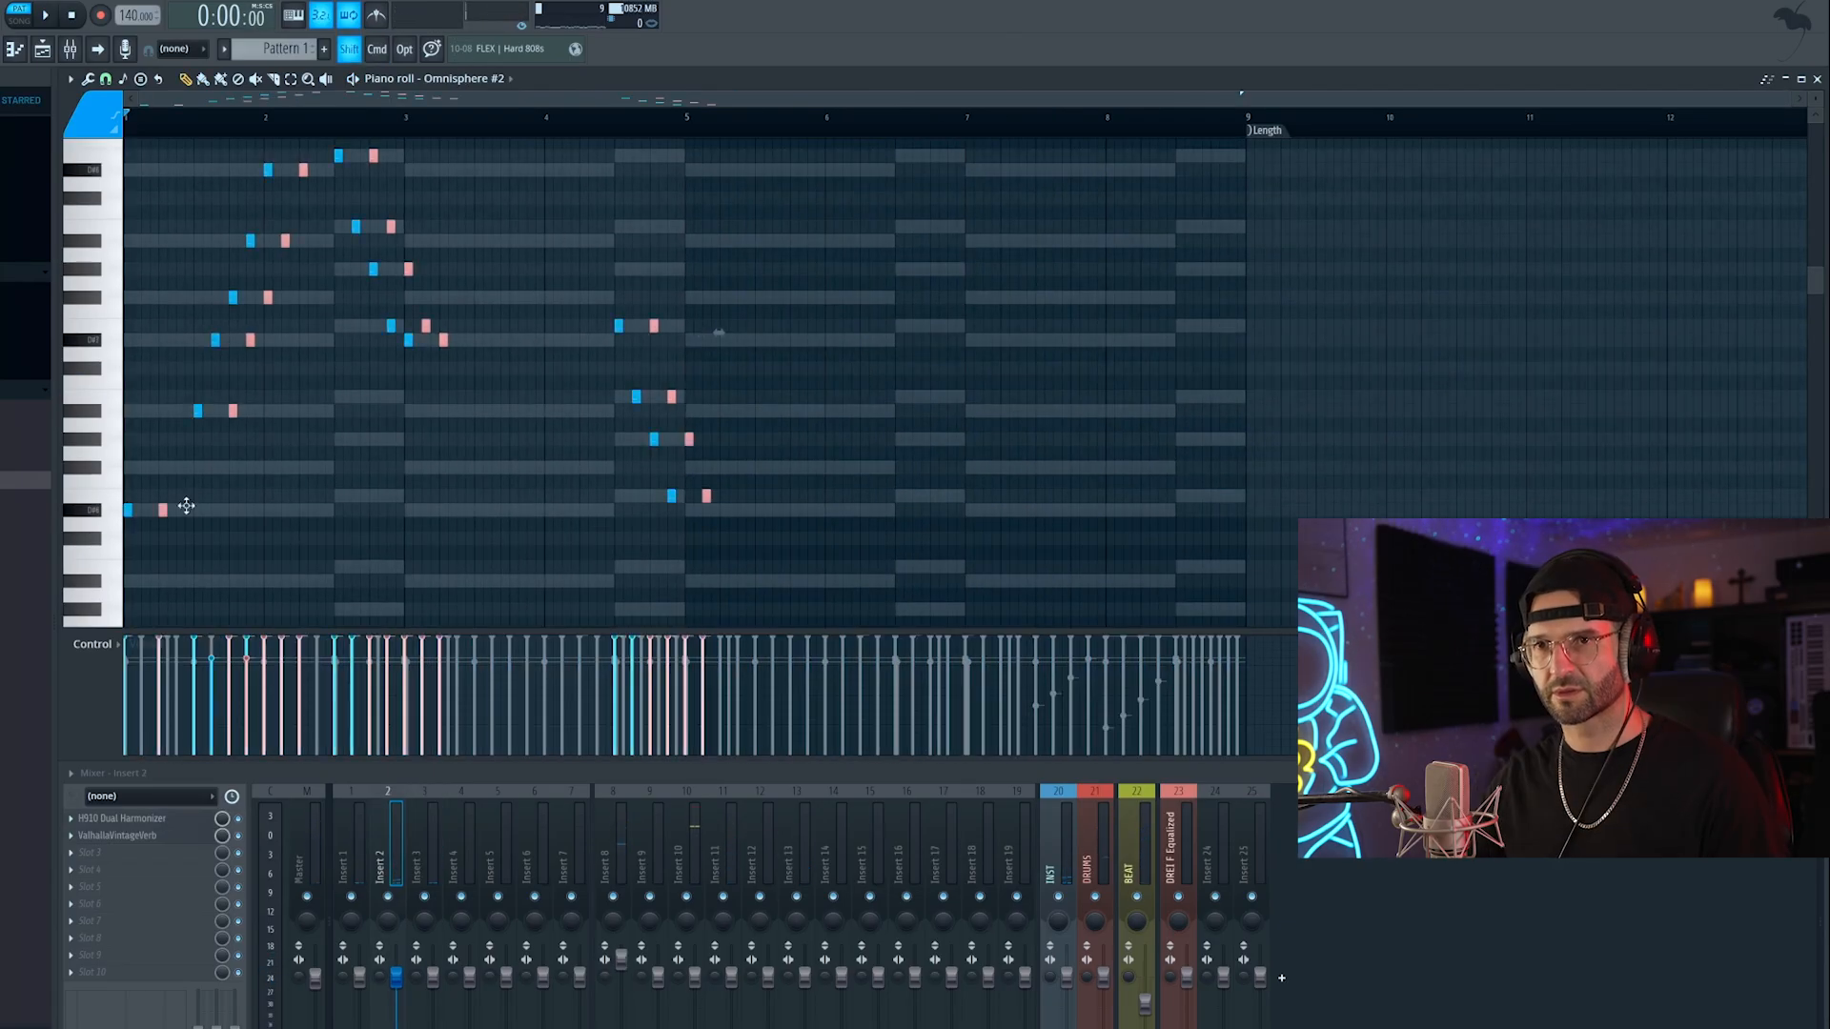
Step: Duplicate the Omnisphere #2 melody from bars 1 to 4 into bars 5 to 8 and play the beat
{"action": "key", "text": "super+d"}
{"action": "key", "text": "space"}
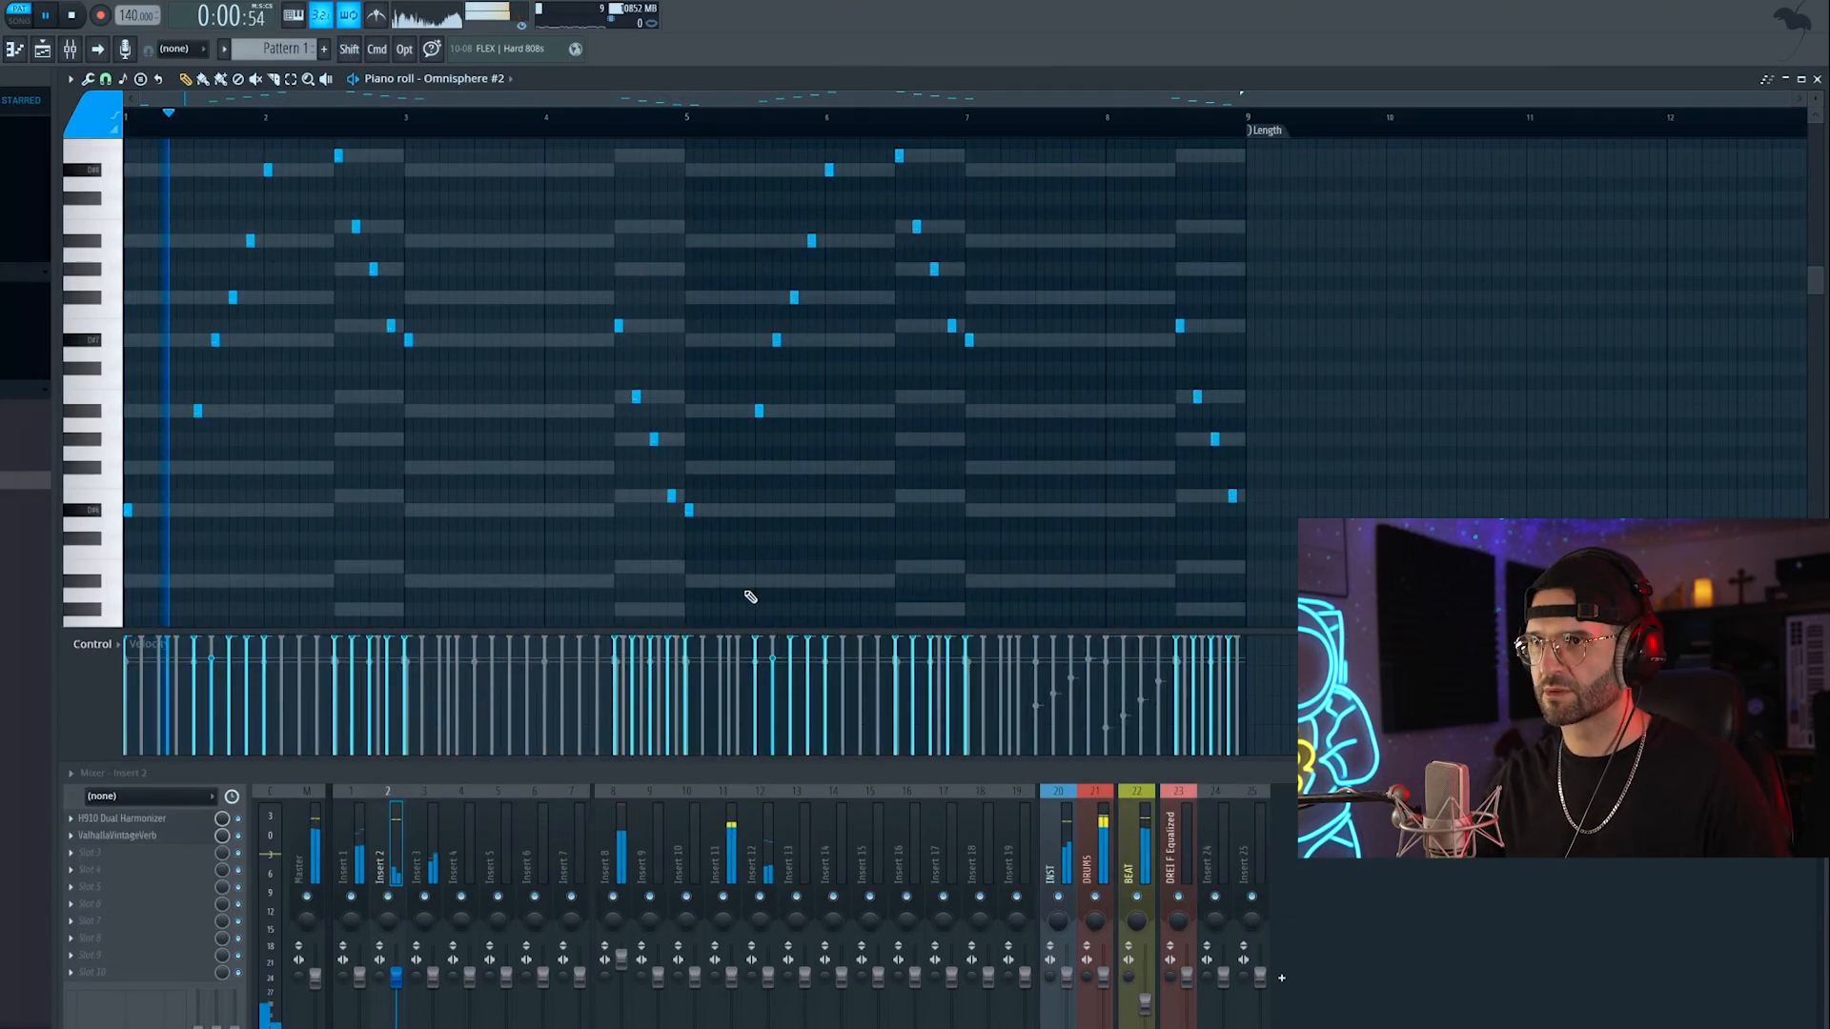
{"action": "scroll", "coordinate": [743, 601], "scroll_direction": "up", "scroll_amount": 2}
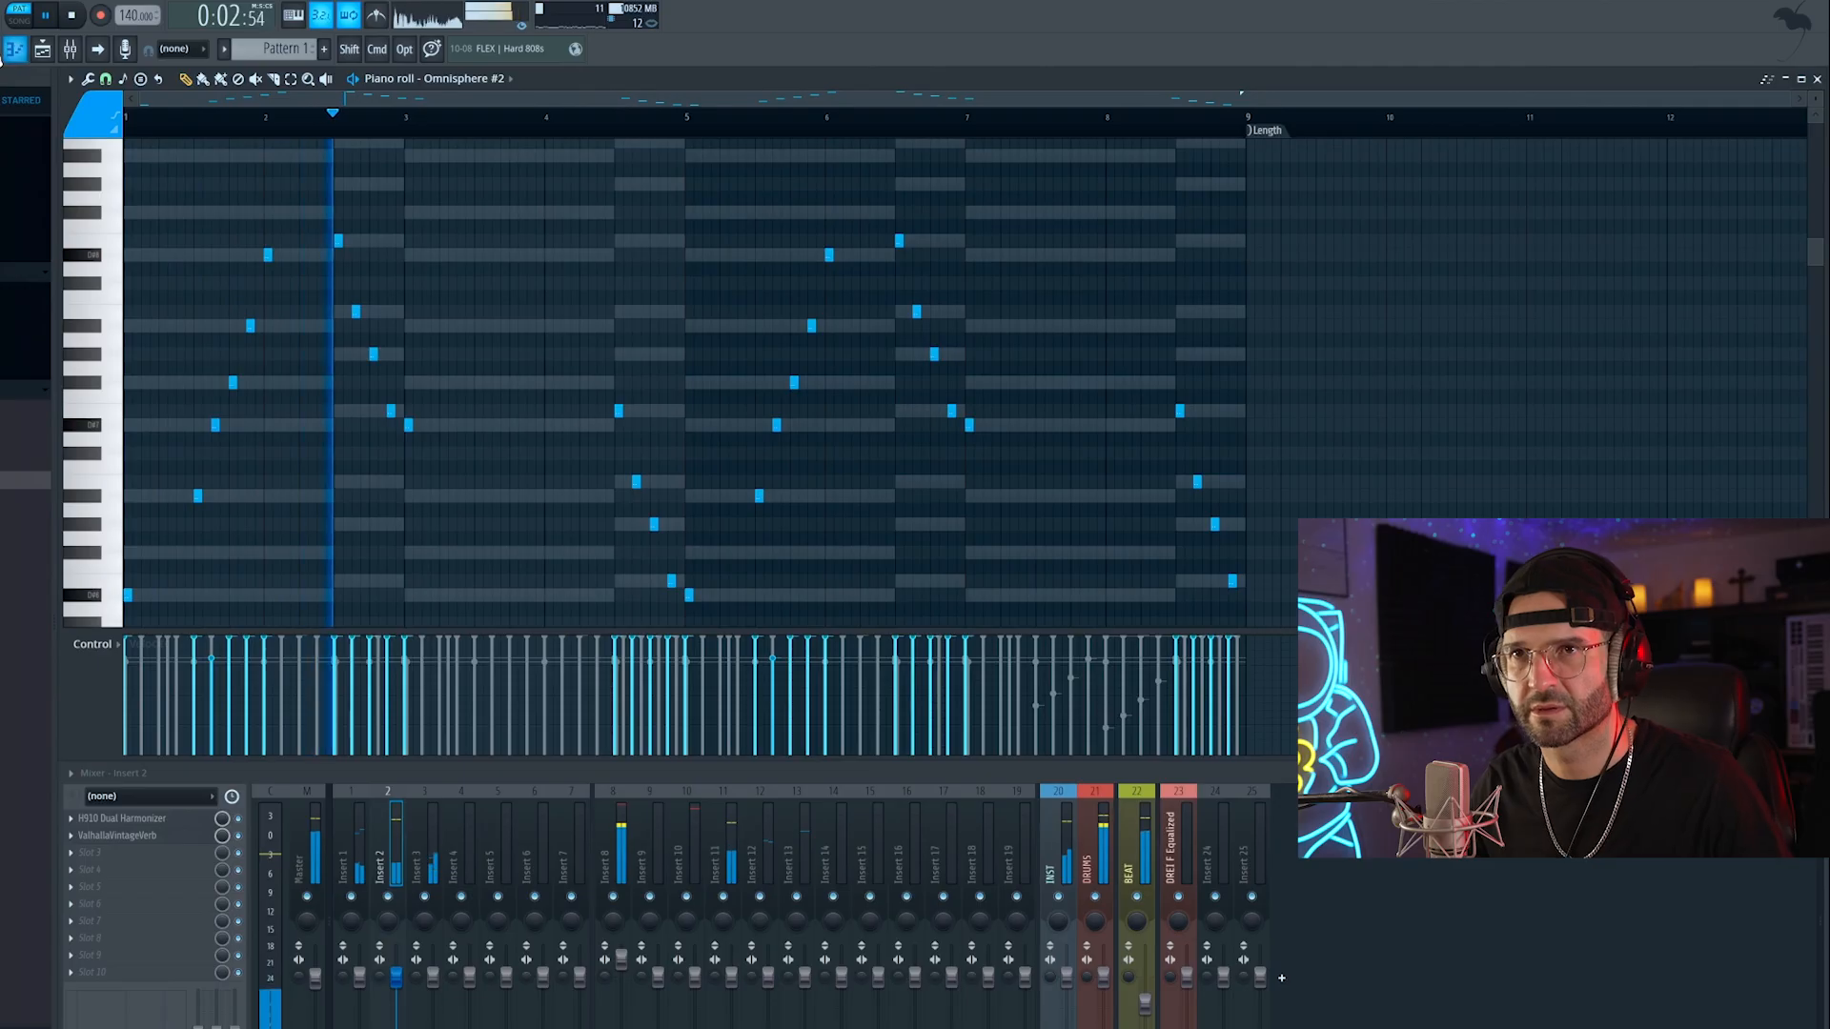
{"action": "key", "text": "F6"}
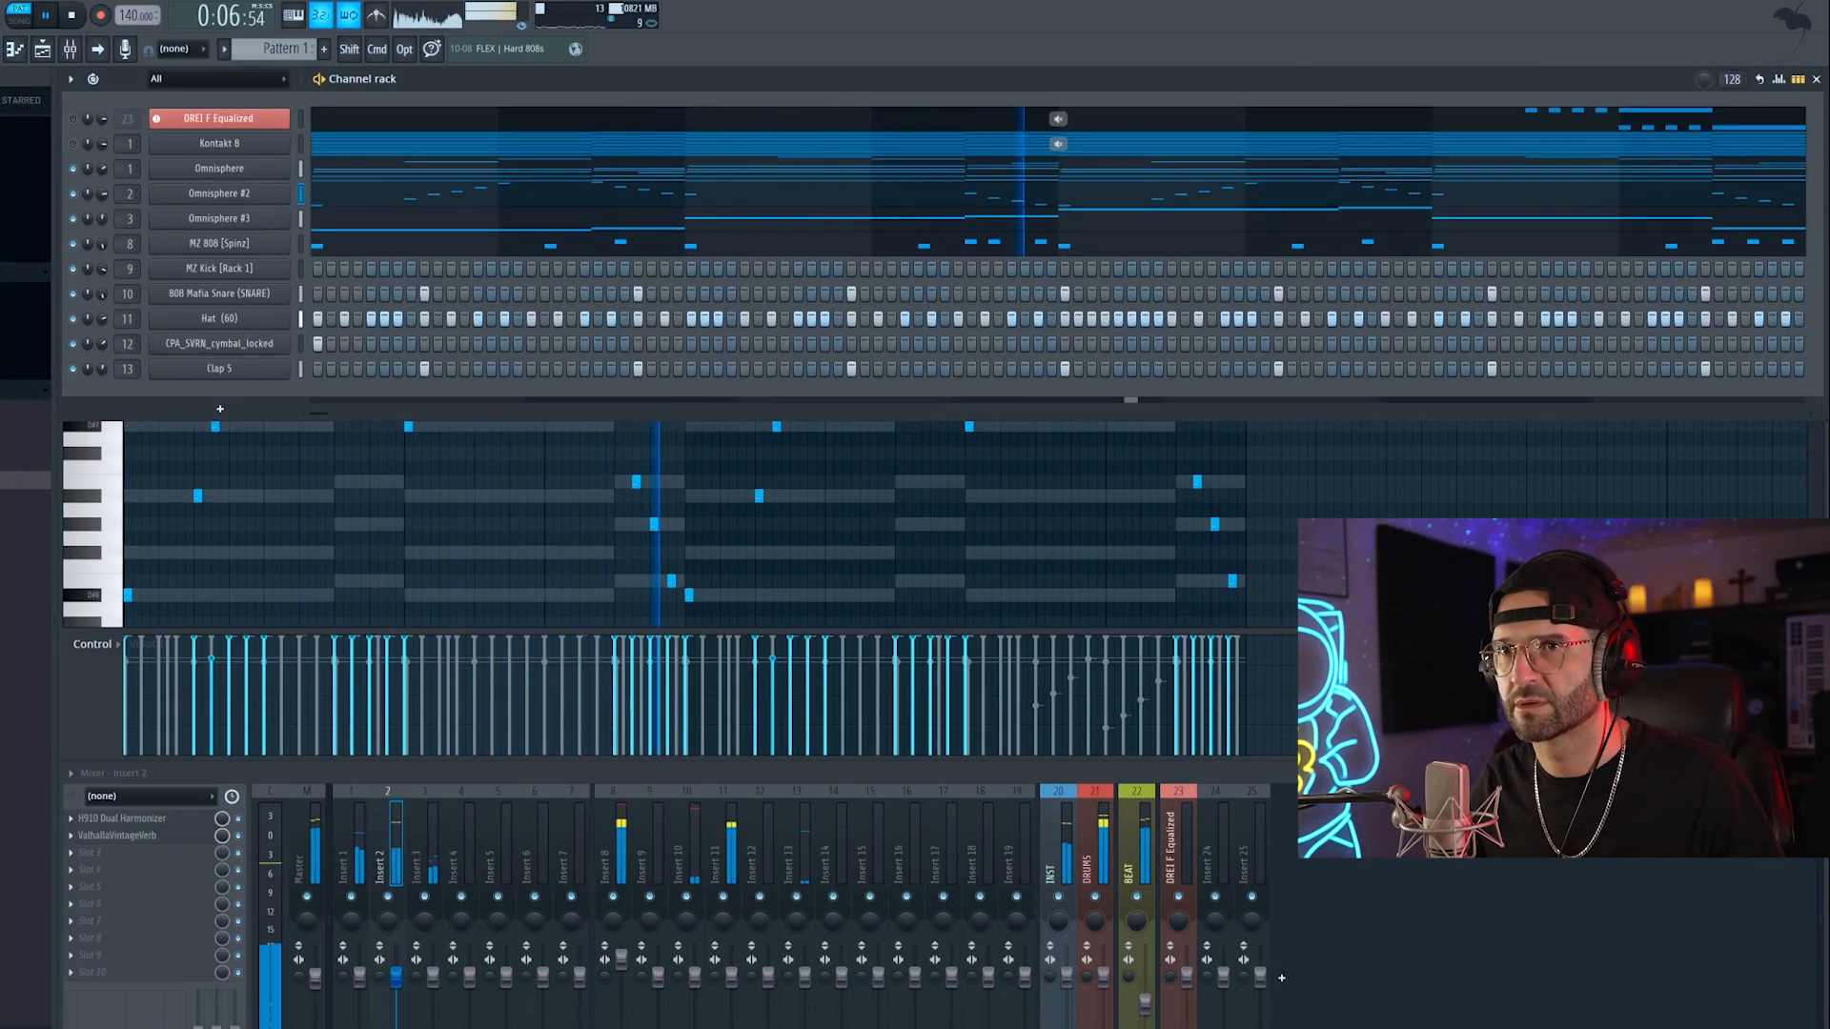
Step: Raise the Omnisphere #2 notes in bars 5 to 8 by one octave and return to the channel overview
{"action": "key", "text": "F6"}
{"action": "scroll", "coordinate": [1022, 502], "scroll_direction": "up", "scroll_amount": 2}
{"action": "left_click", "coordinate": [1014, 545], "text": "super"}
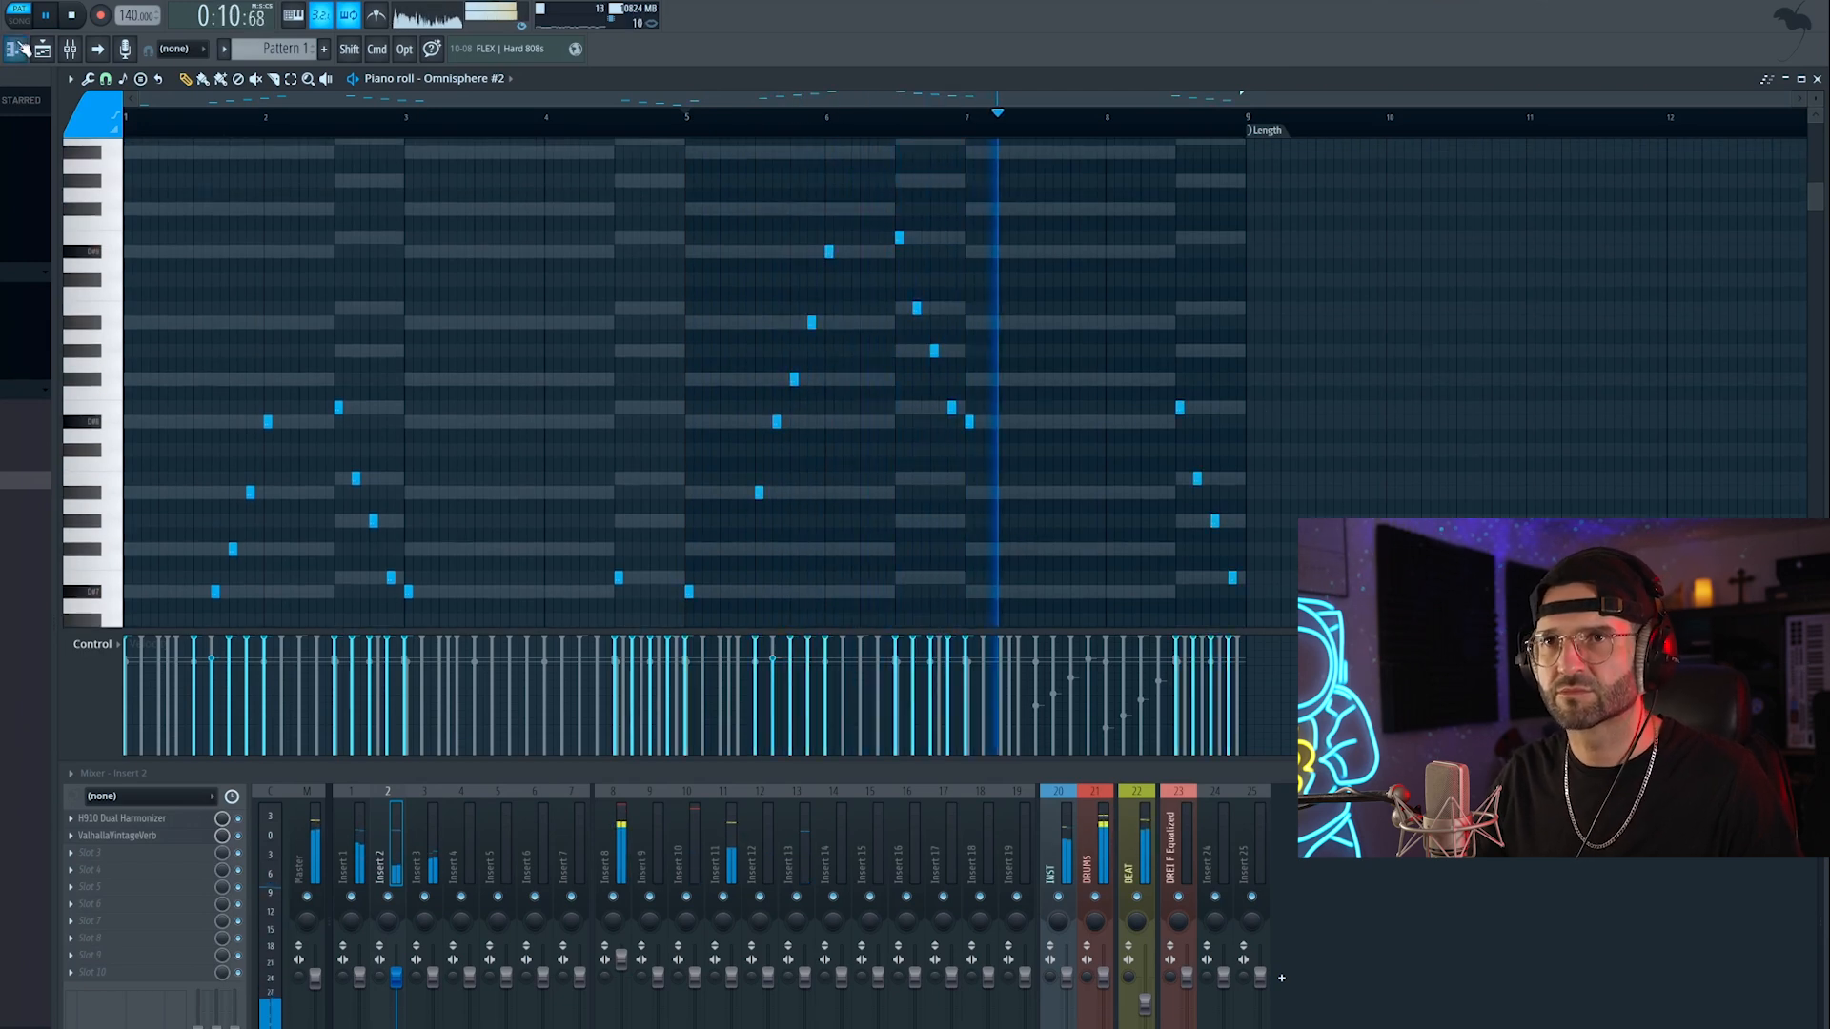
{"action": "key", "text": "F6"}
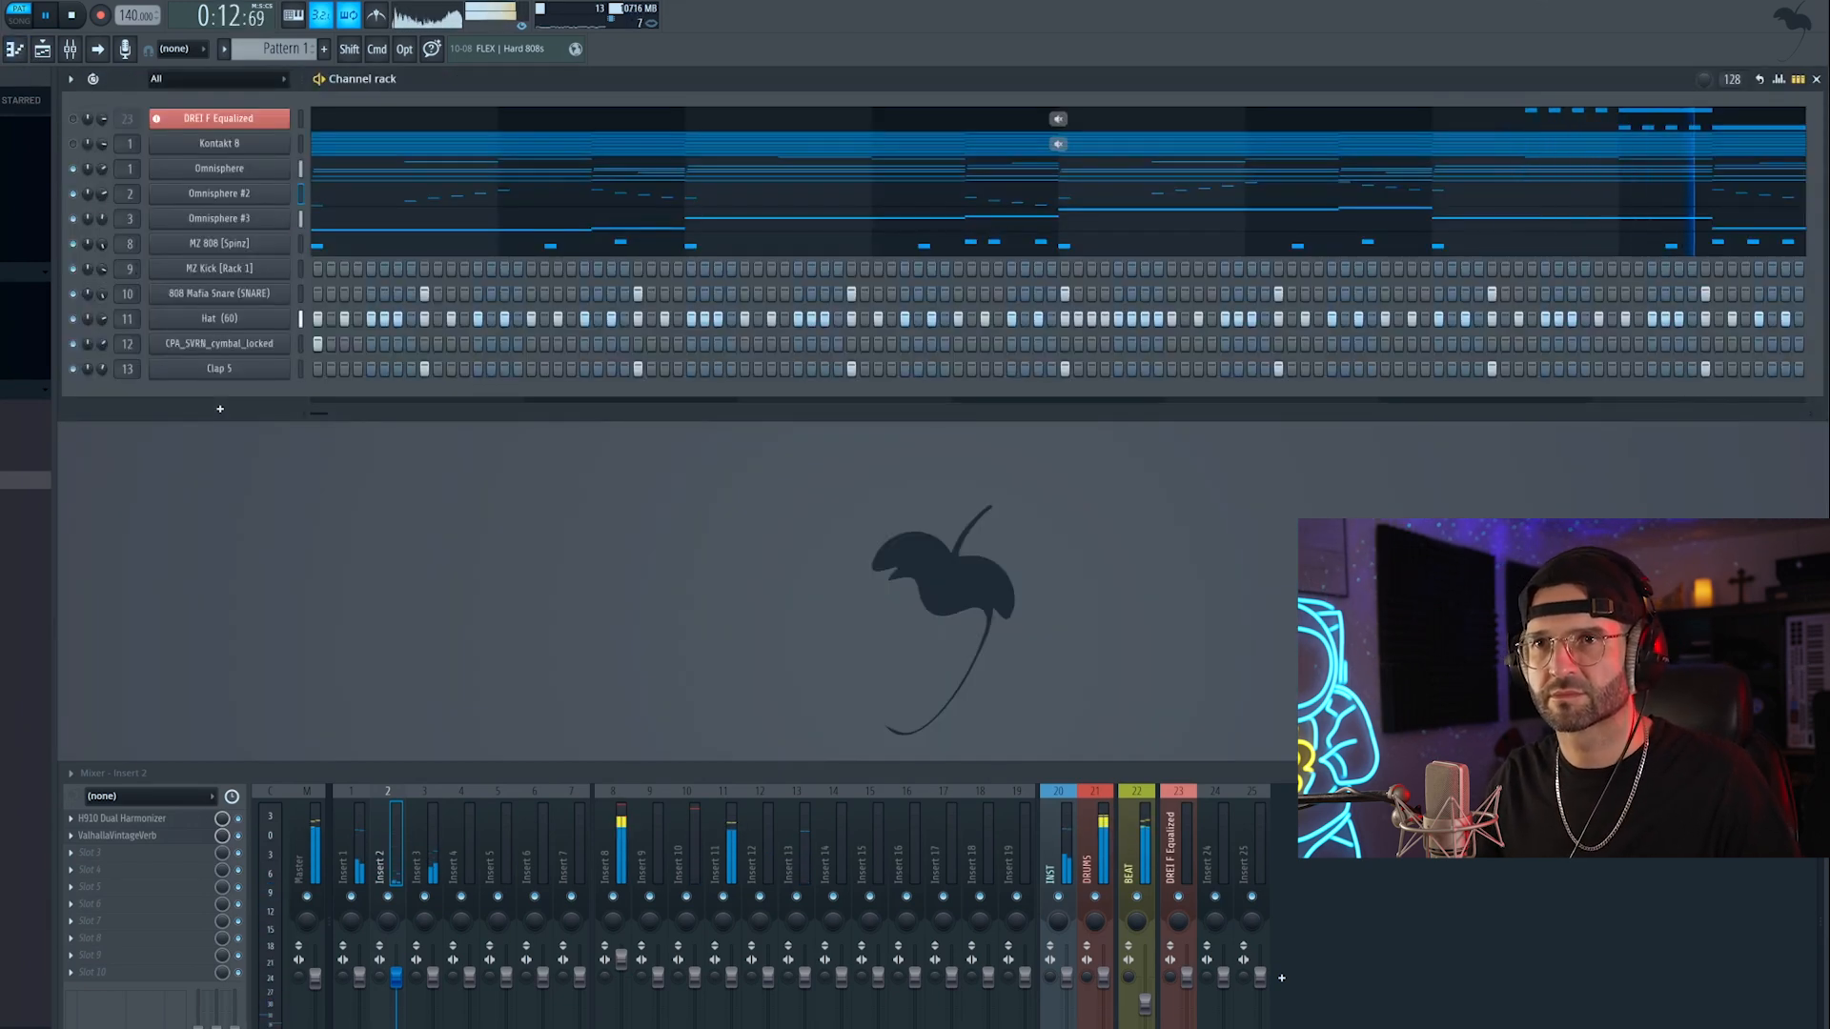